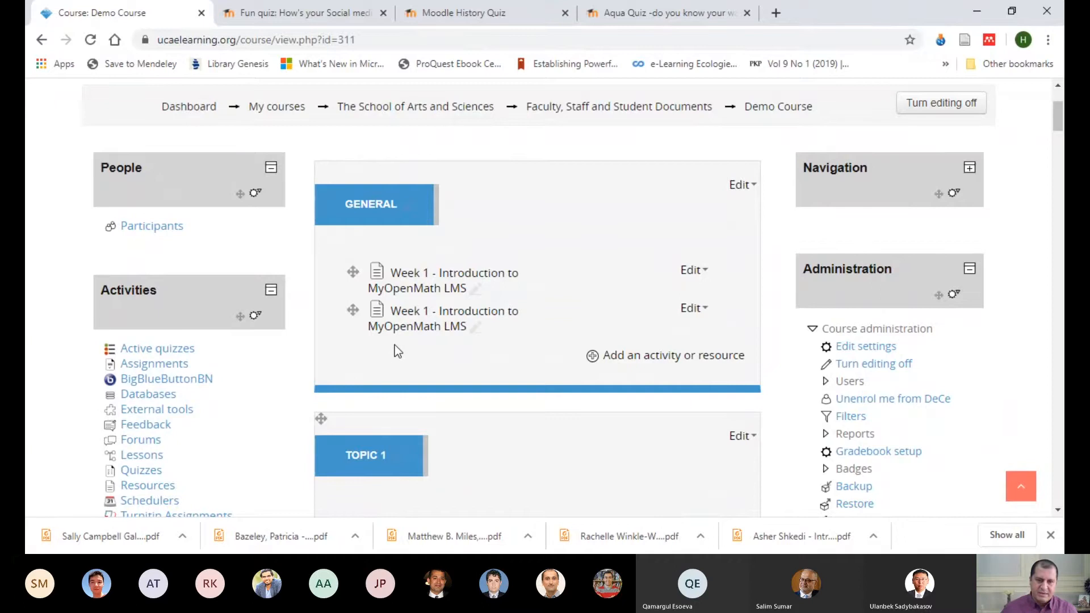
Step: Add a Quiz activity to the General section of the Demo Course
click(616, 357)
drag(519, 209, 482, 296)
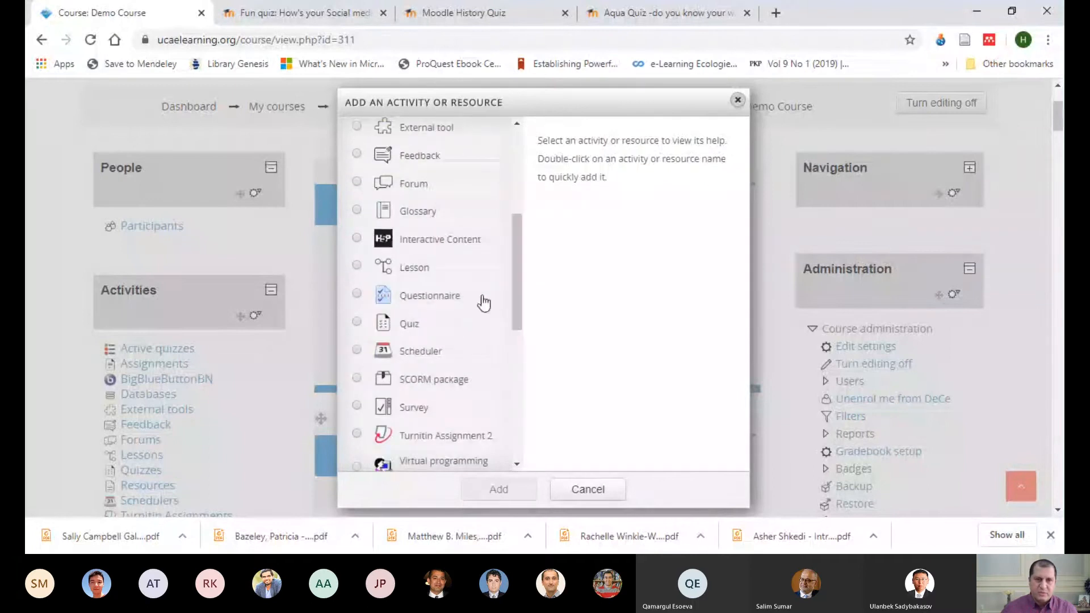
click(357, 322)
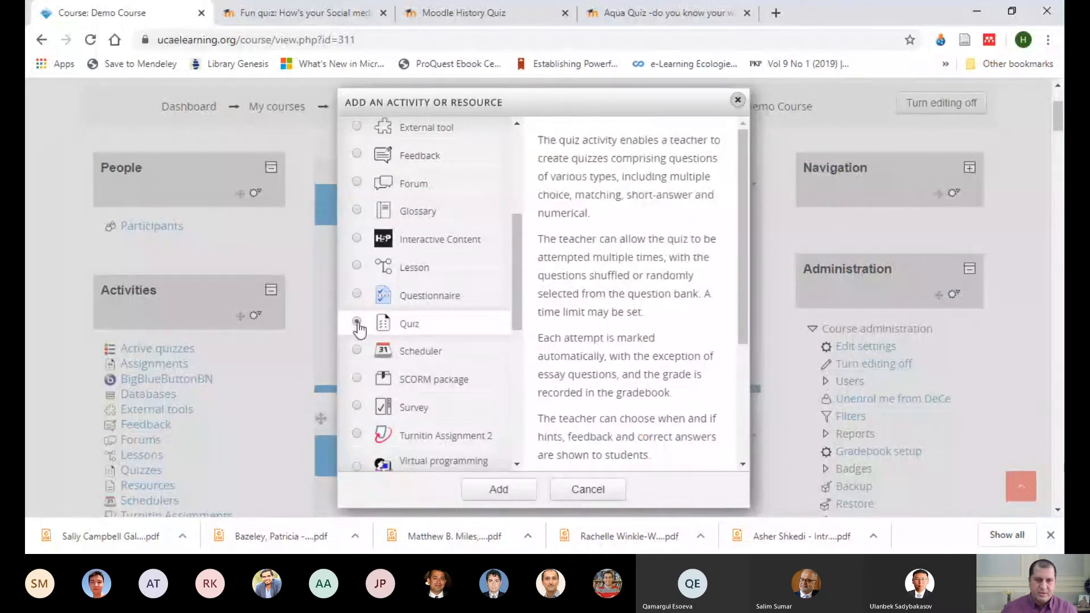
click(500, 488)
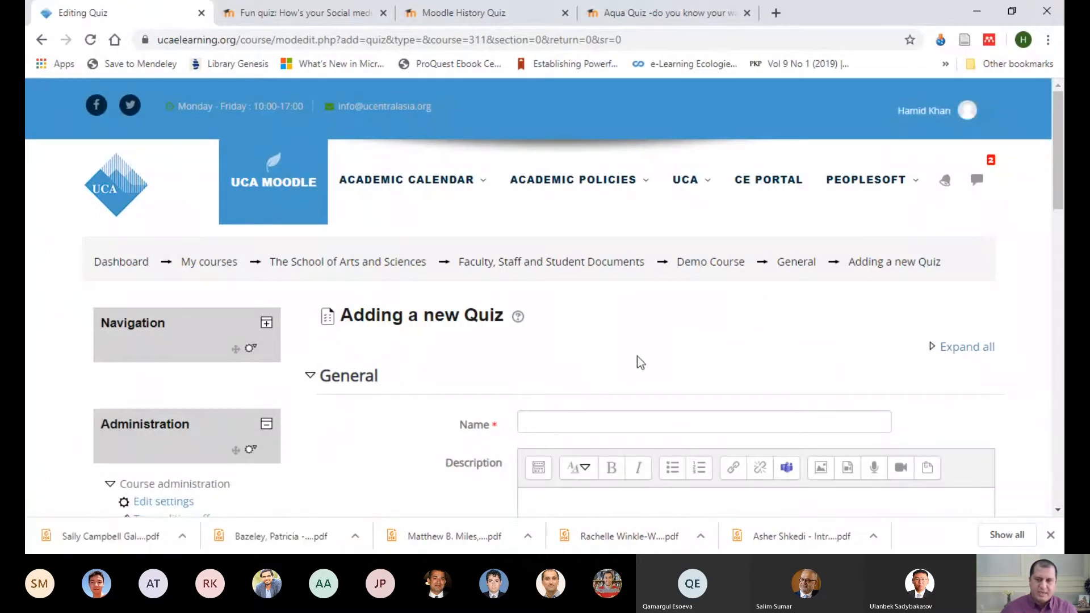
Step: Name the new quiz "Quiz Trial"
click(551, 422)
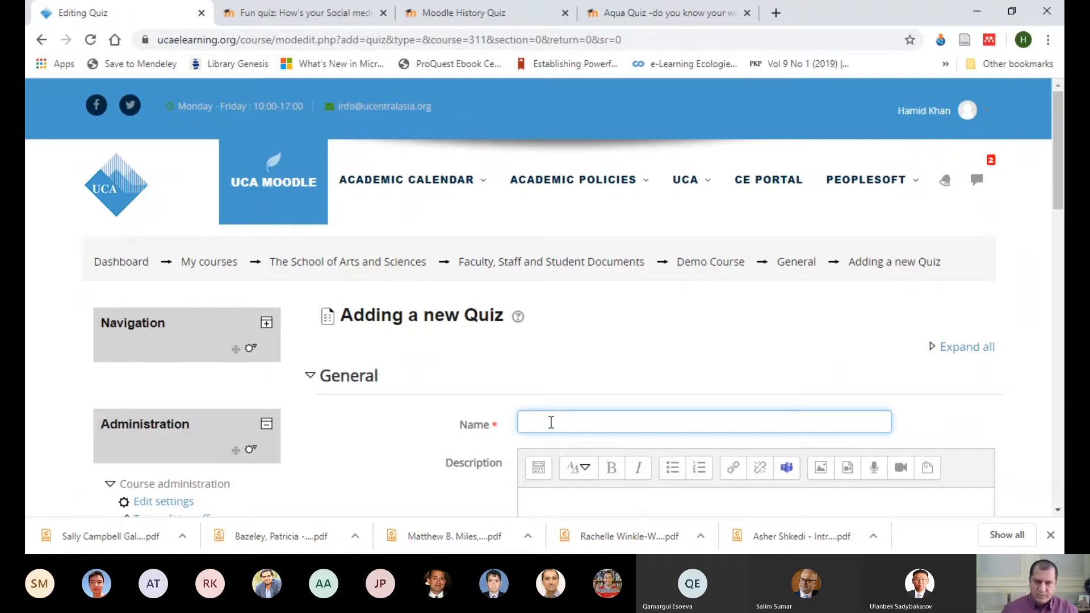
text(Quiz)
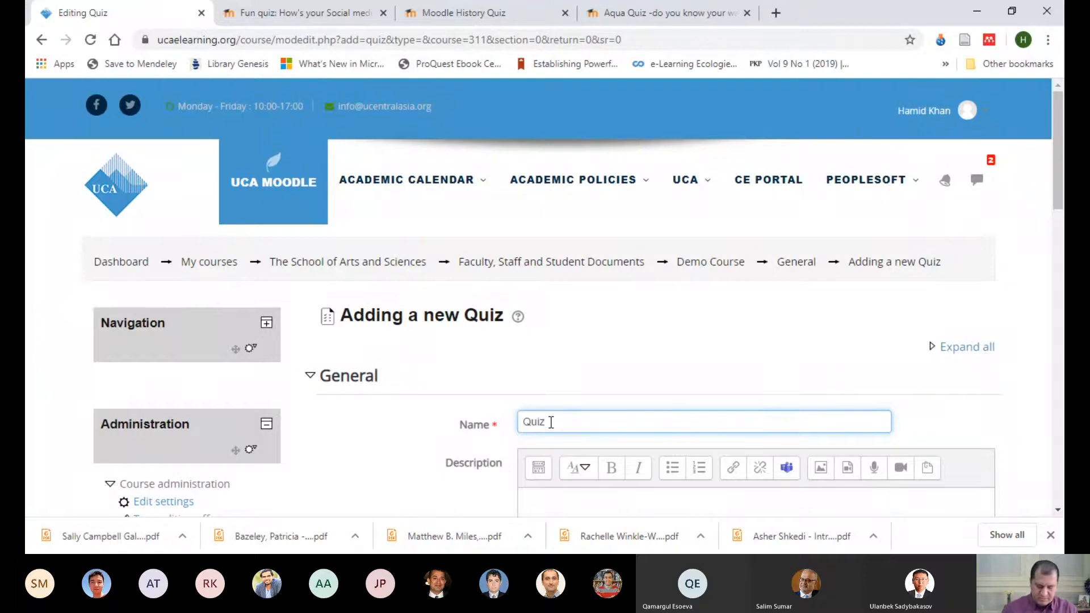
text( Trial)
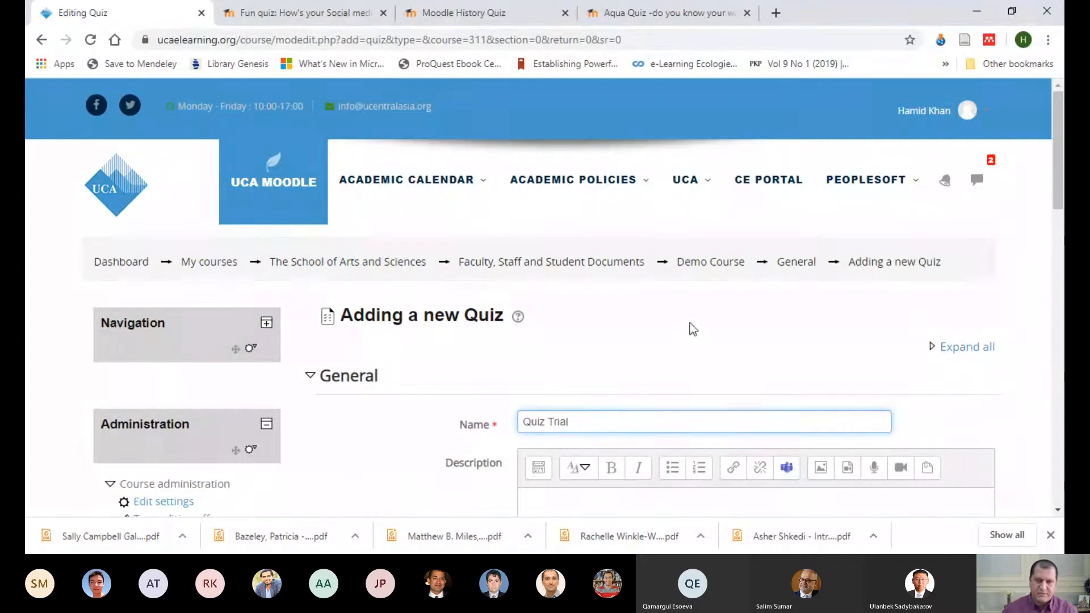
Step: Paste the copied text explaining what a quiz description should contain into the quiz's Description
scroll(693, 330, down, 4)
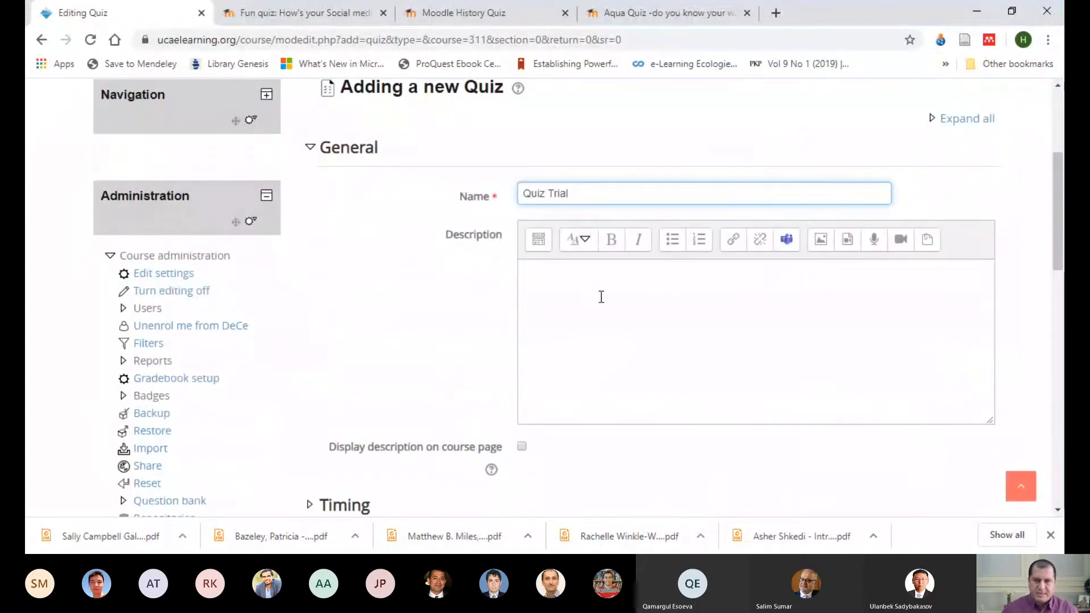
click(541, 275)
right_click(540, 275)
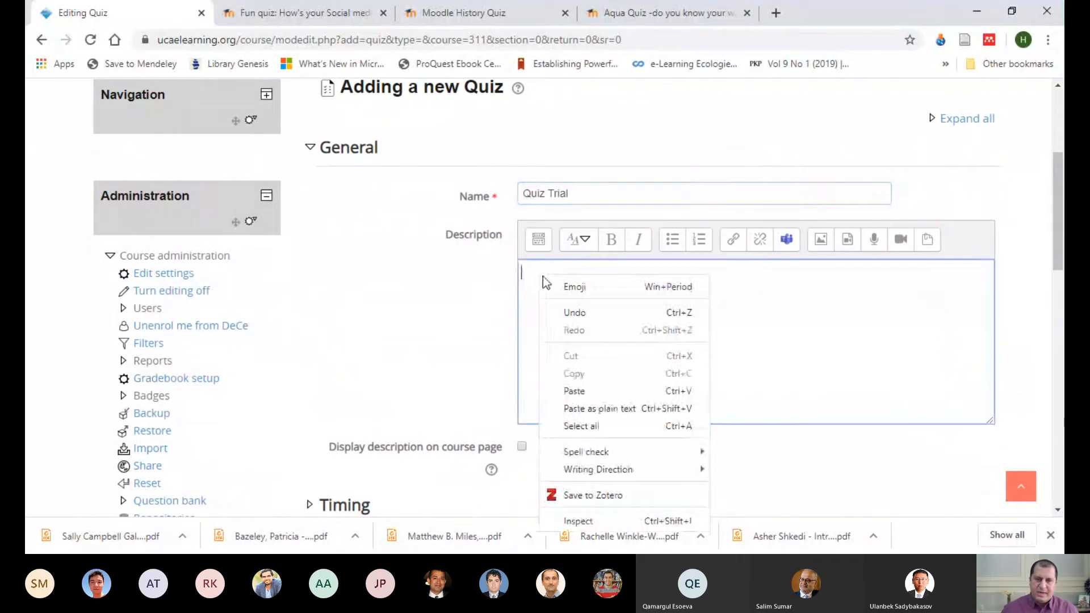
key(Escape)
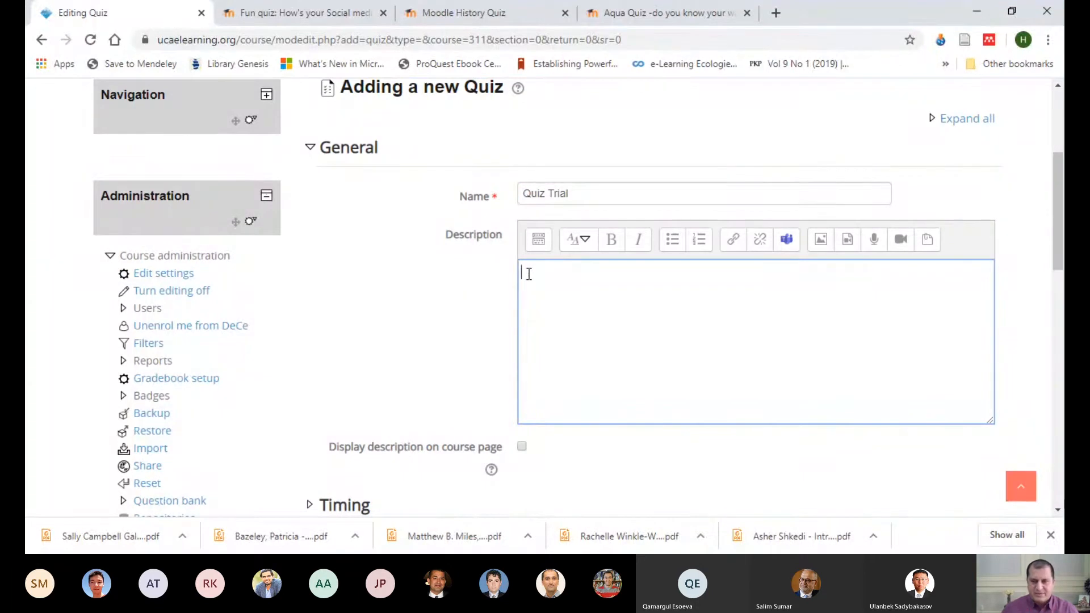
right_click(528, 274)
click(562, 389)
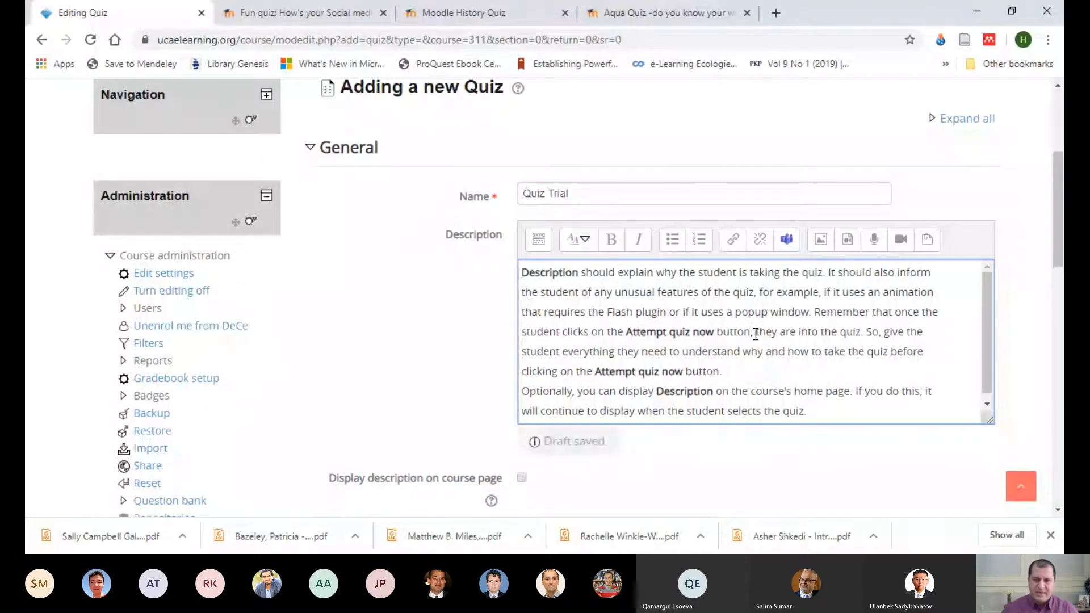
Step: Try the option to display the description on the course page, leaving it disabled
scroll(764, 340, down, 1)
scroll(735, 465, down, 3)
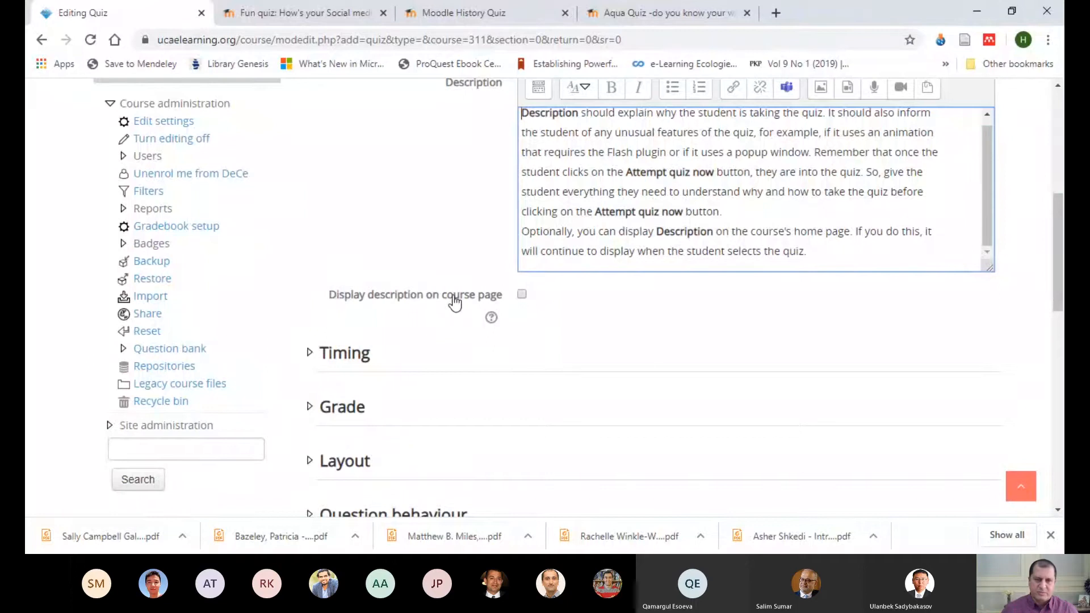
click(521, 297)
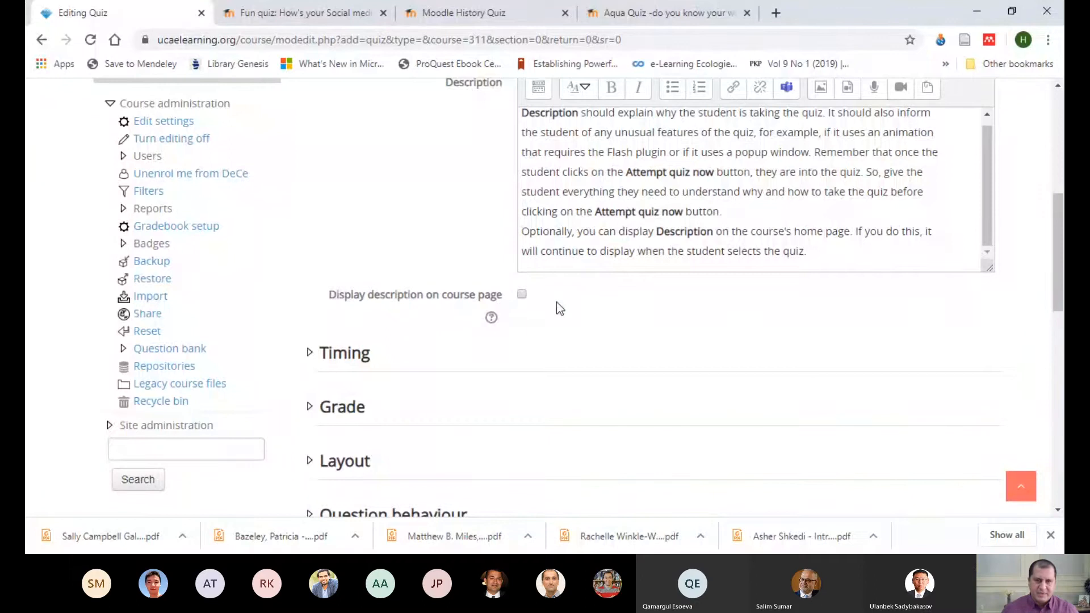
scroll(511, 222, up, 1)
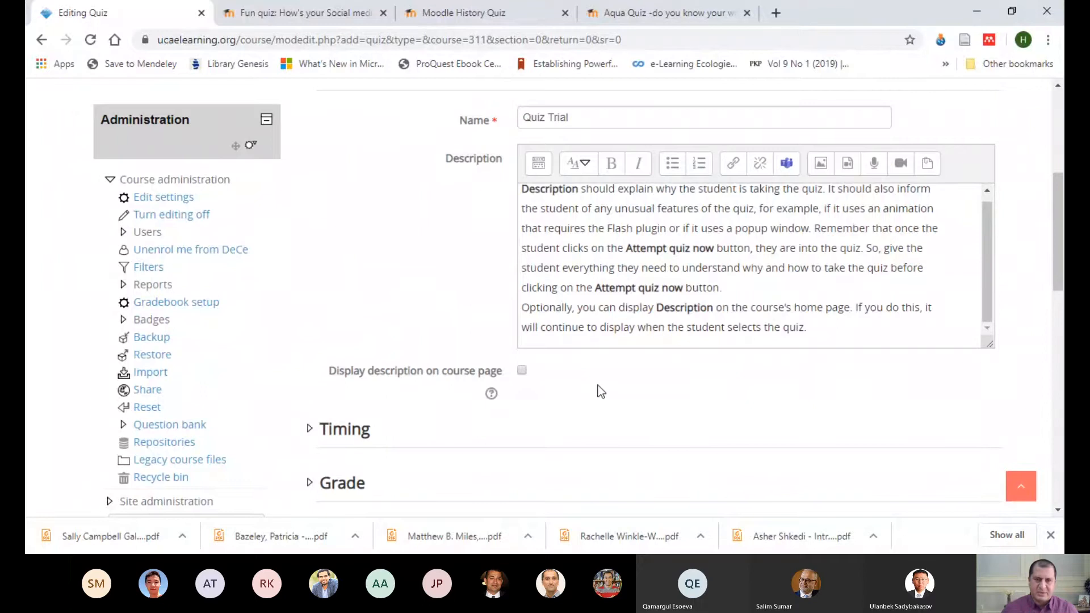
click(522, 371)
click(522, 372)
Step: Read the help for the "Display description on course page" option and close it
scroll(630, 392, down, 3)
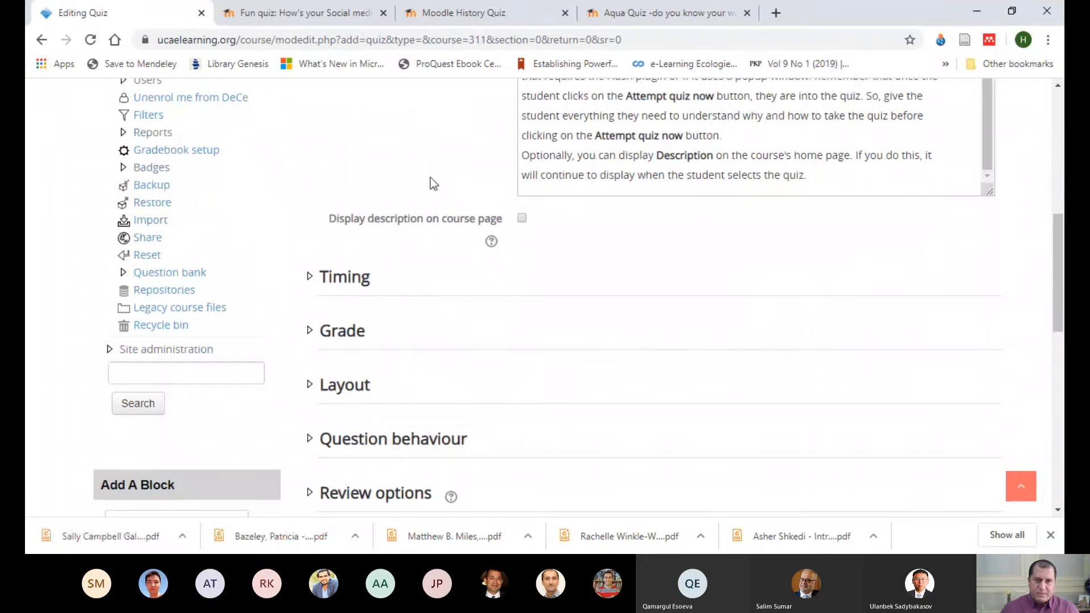
click(492, 242)
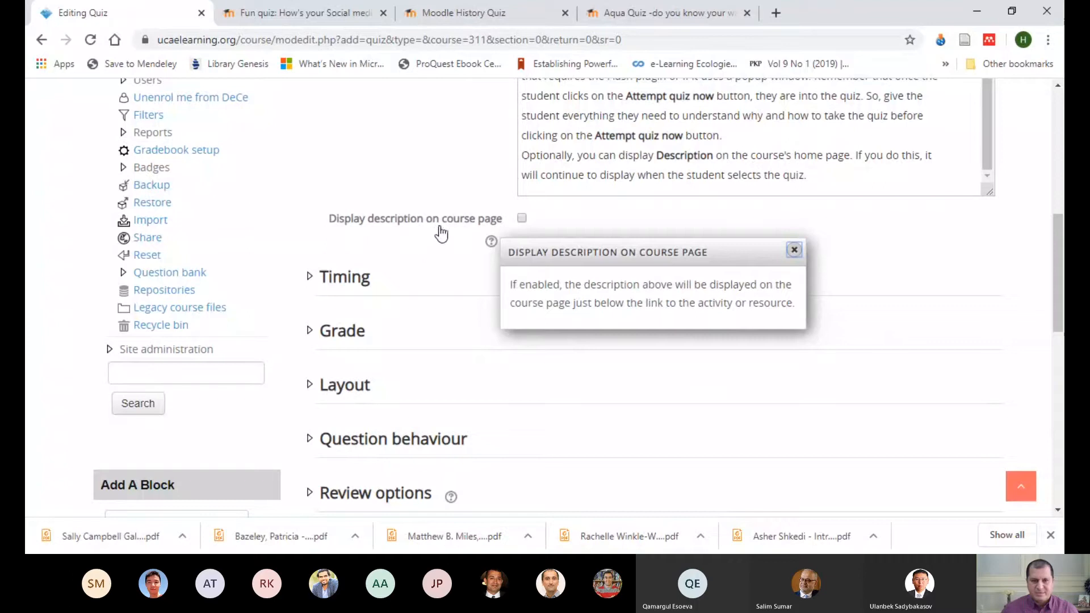
click(794, 250)
Step: Expand the Timing settings and enable the quiz's opening date, keeping its preset day
click(366, 280)
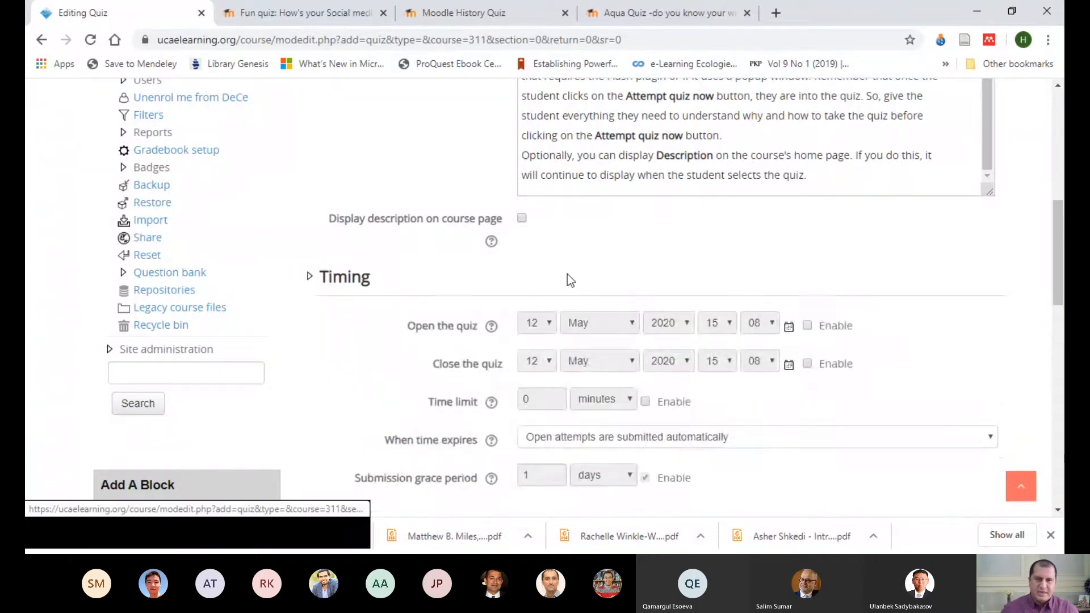
scroll(829, 322, down, 1)
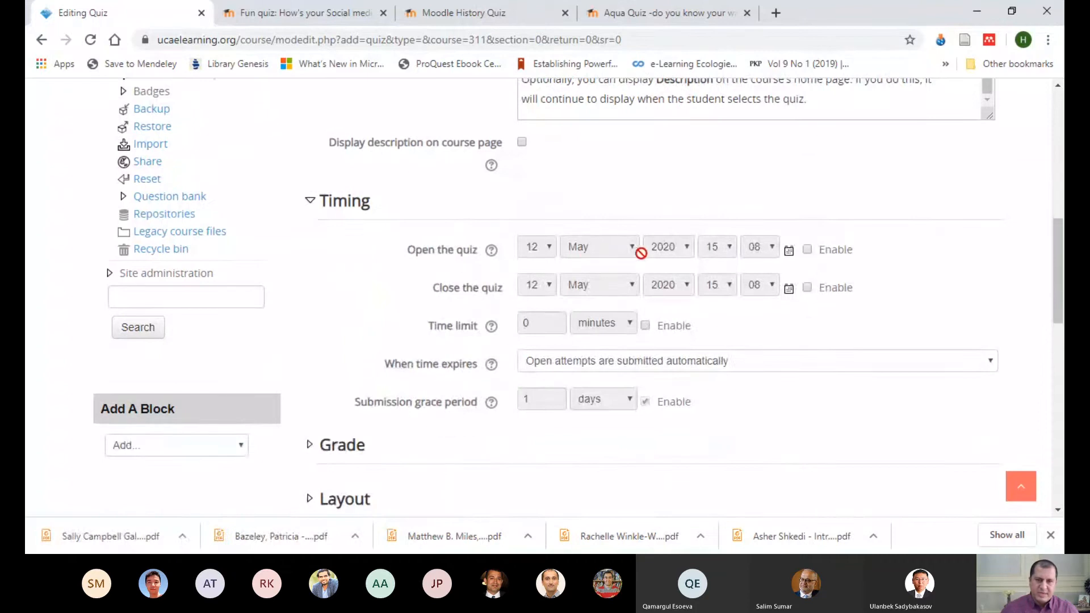
click(806, 250)
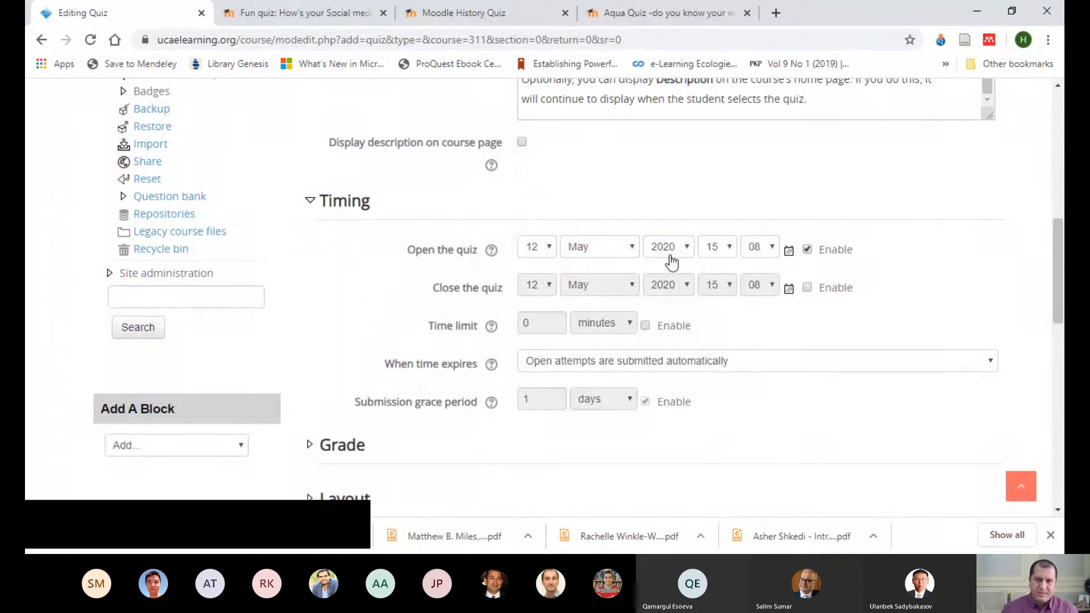
click(548, 248)
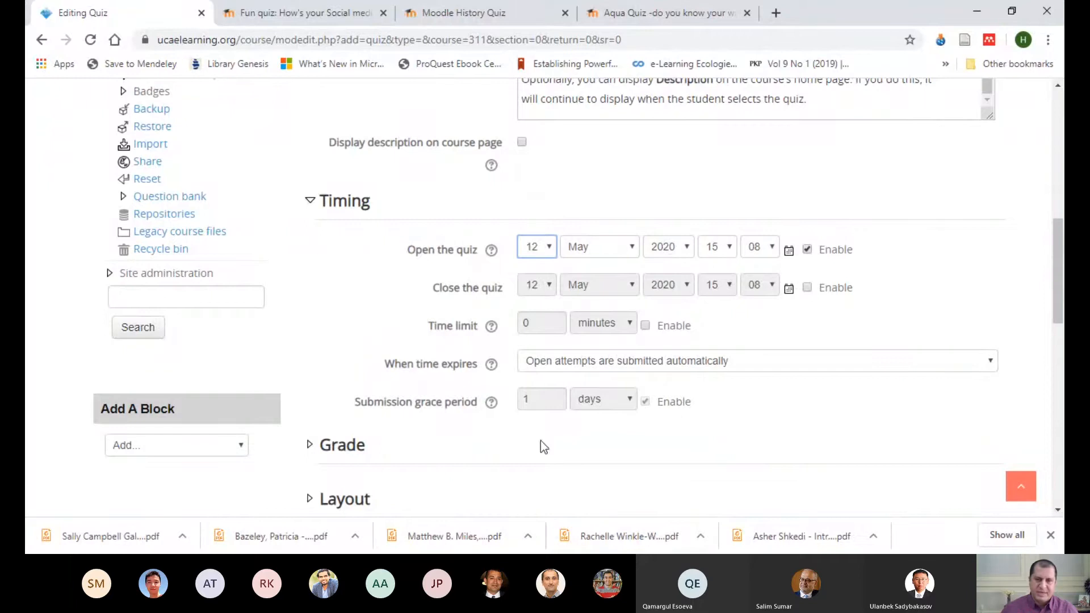
click(837, 308)
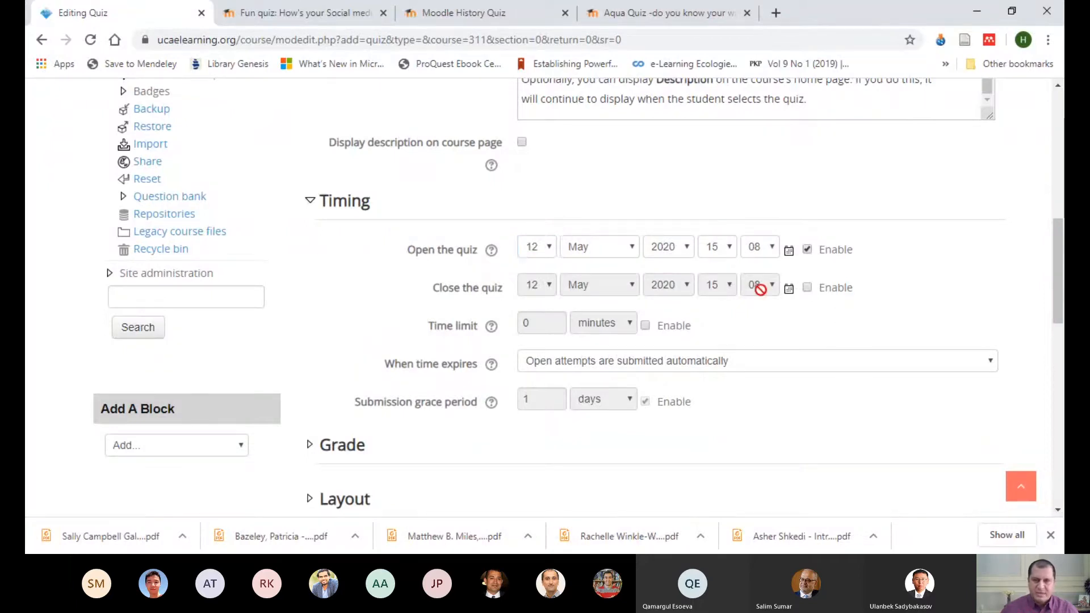
Step: Enable the quiz's closing date and set its closing hour to 16
click(805, 290)
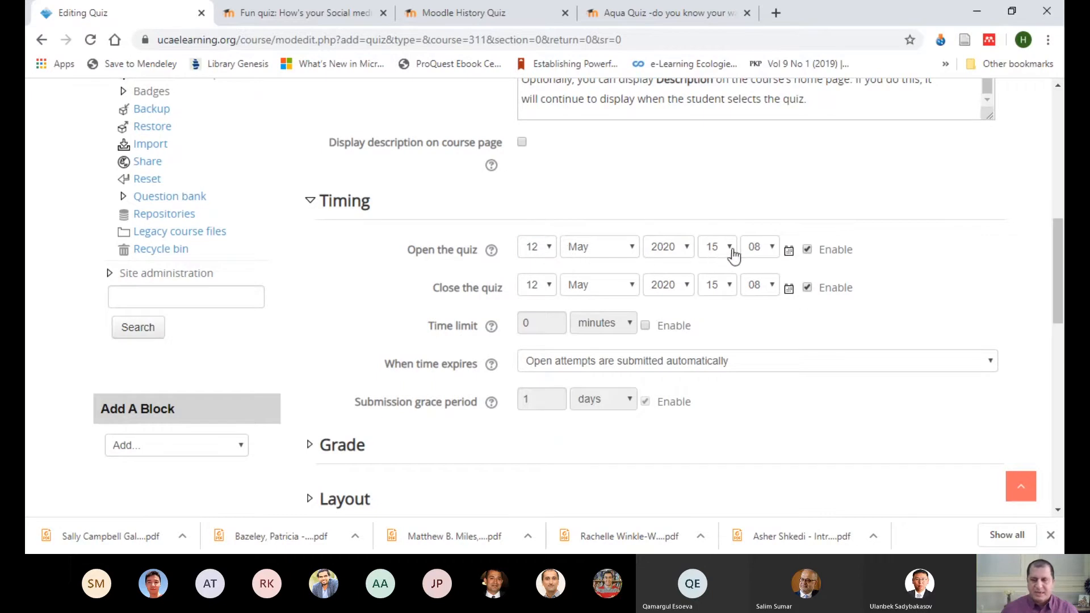
click(731, 291)
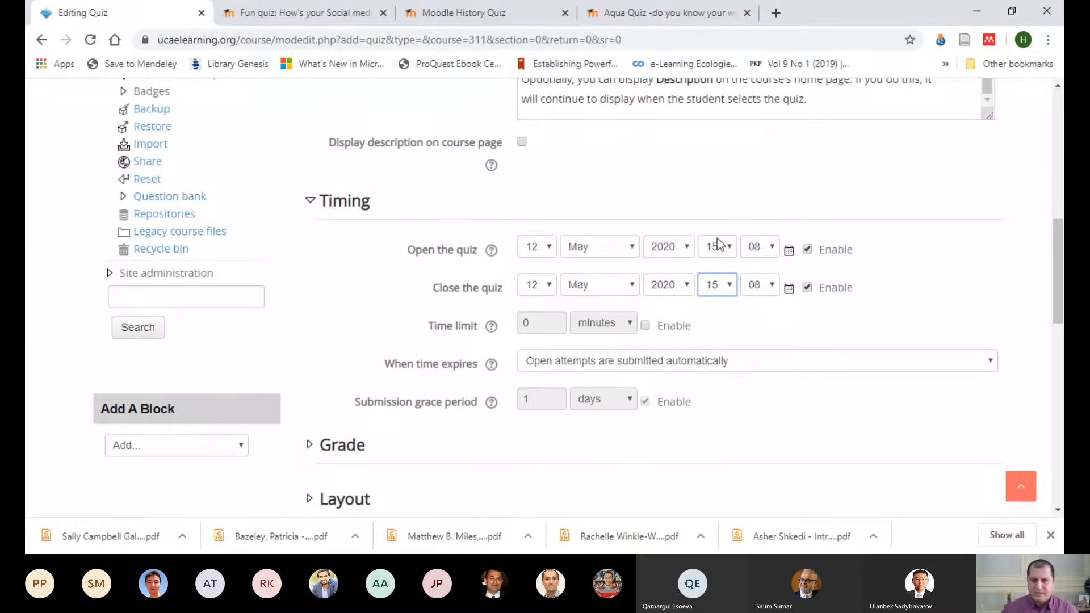
key(Down)
Step: Disable both the opening and closing dates of the quiz
click(807, 250)
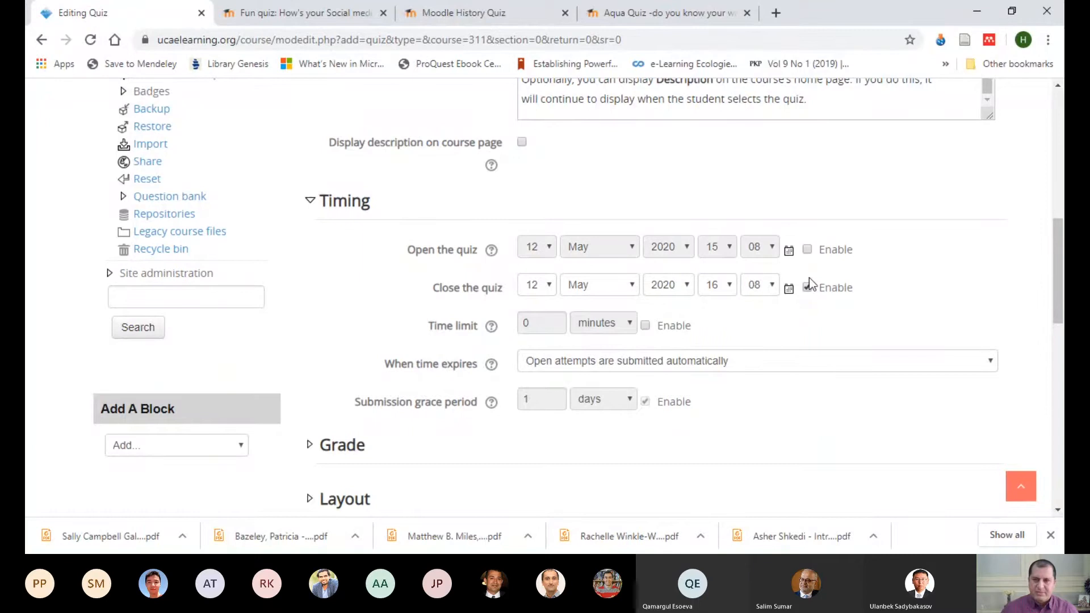
click(807, 288)
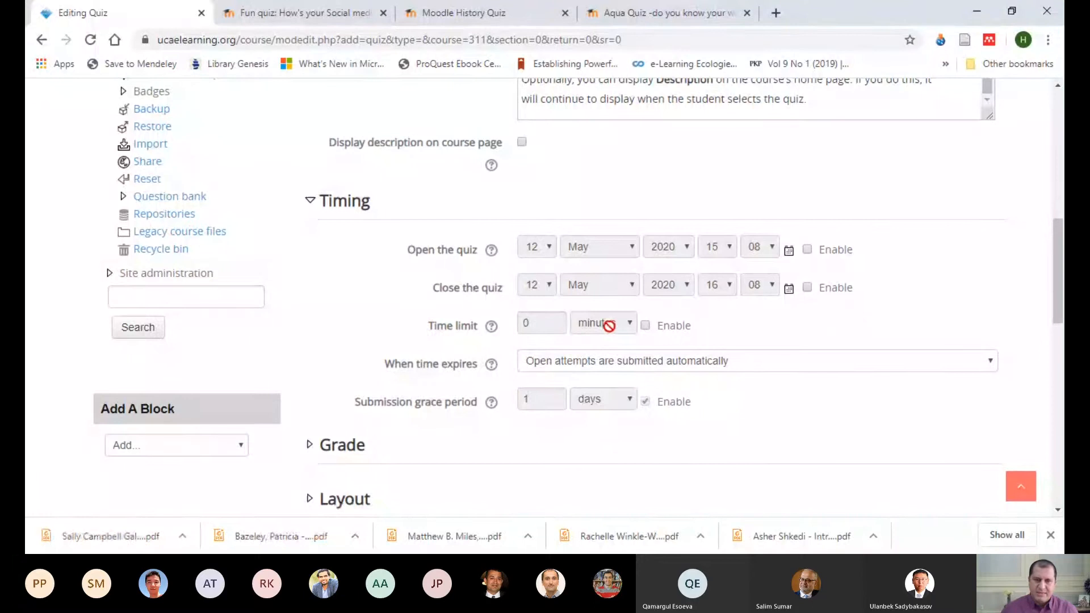
Step: Read the time limit help, and enable a time limit of 1 hour for the quiz
click(492, 328)
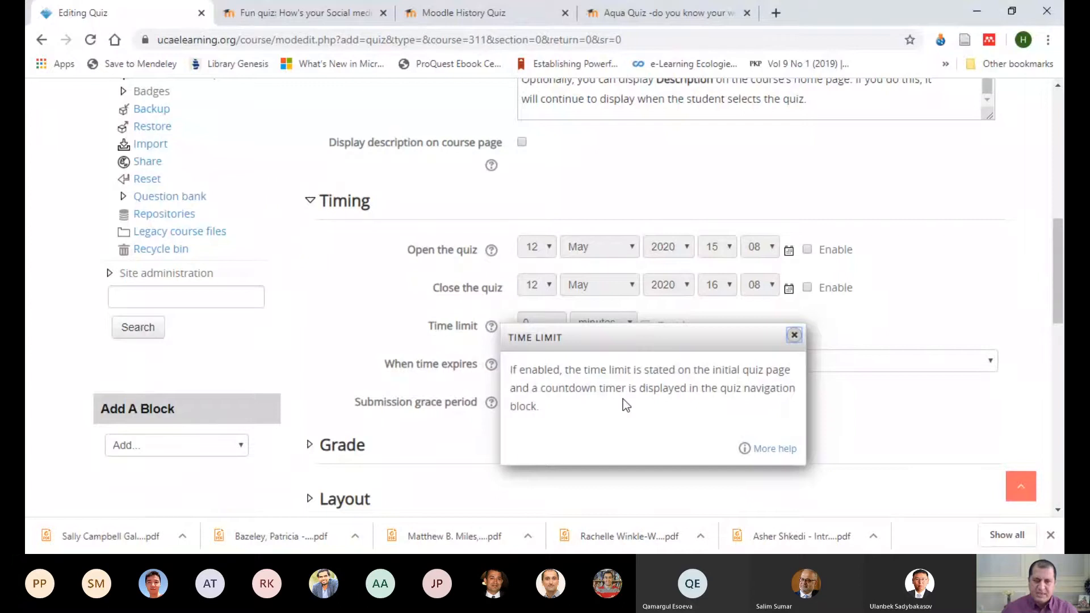
click(794, 339)
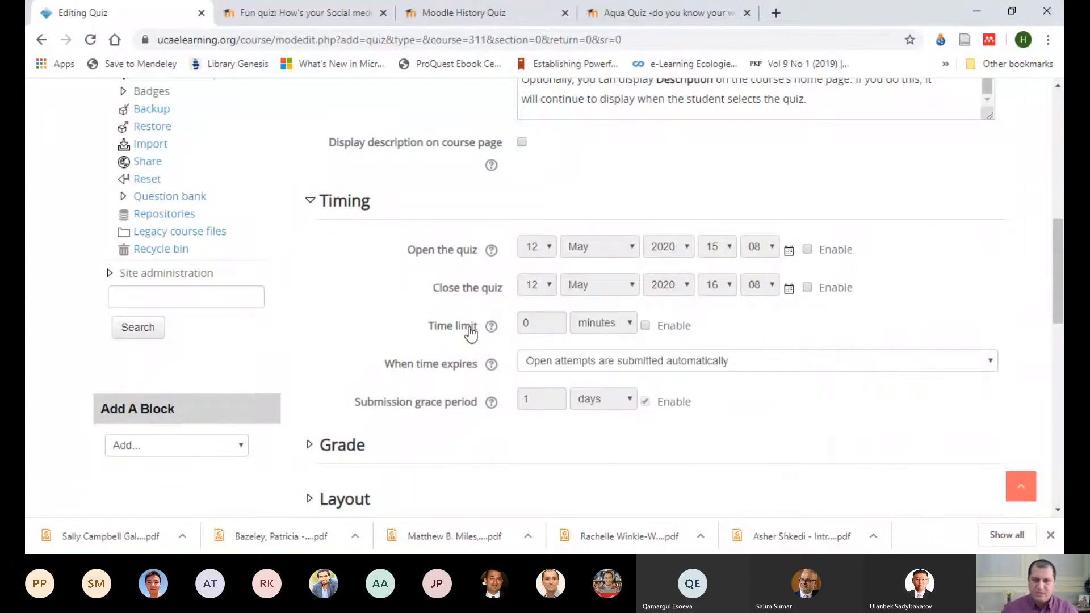
click(645, 325)
click(630, 323)
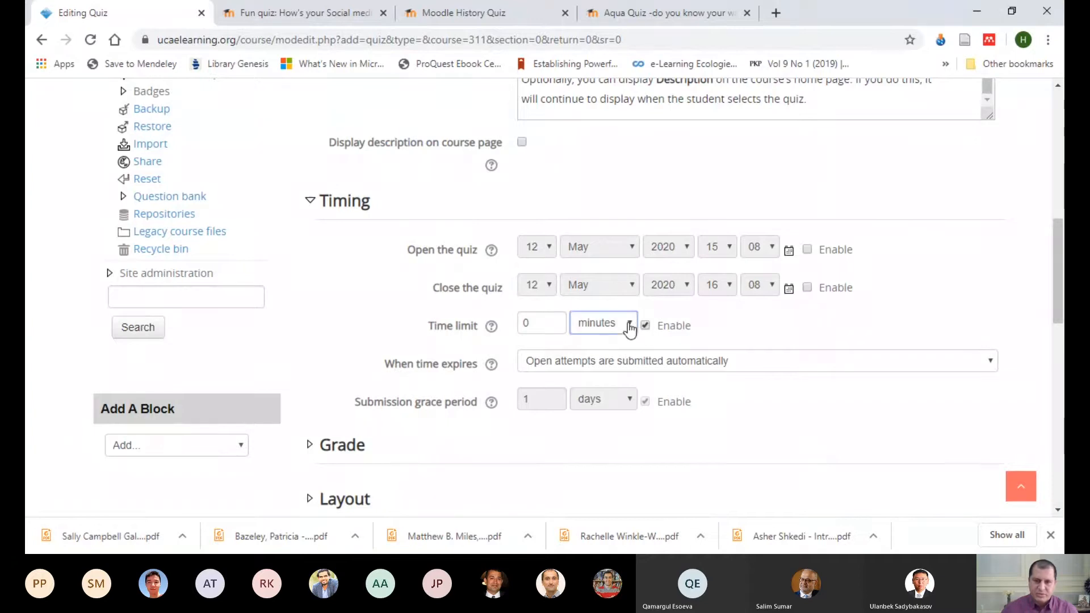
click(608, 371)
double_click(531, 323)
text(1)
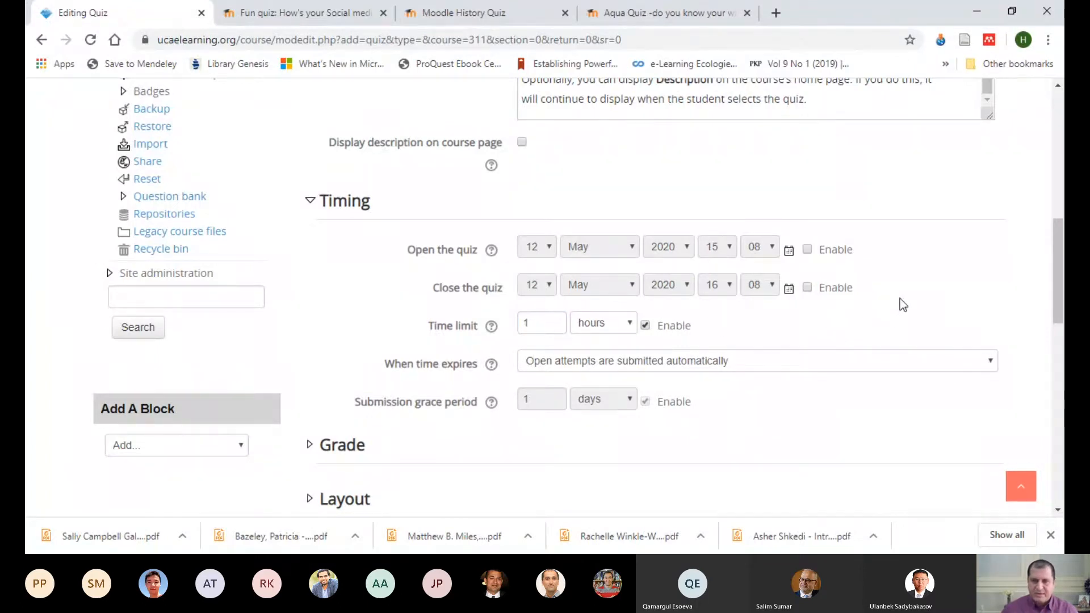
Step: Review the choices for when time expires and read the help for the submission grace period
scroll(901, 299, down, 3)
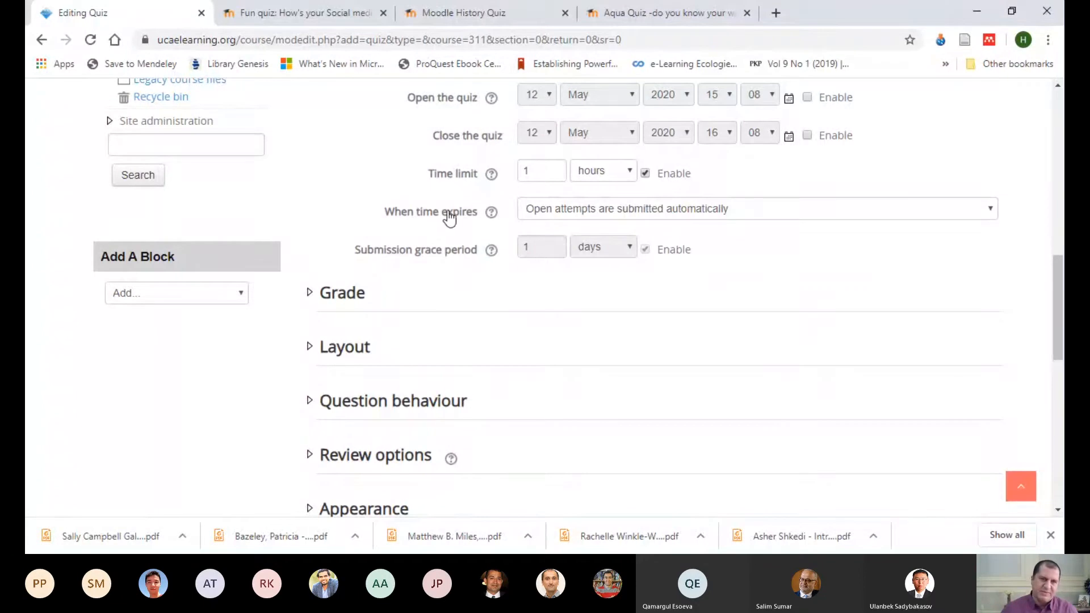
drag(537, 168, 526, 171)
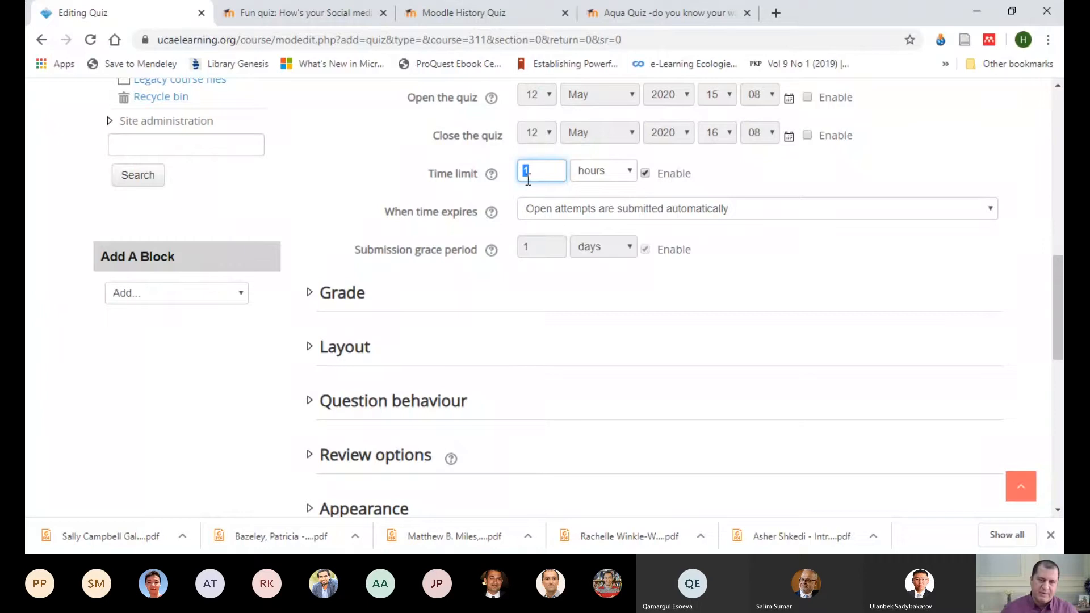
click(982, 216)
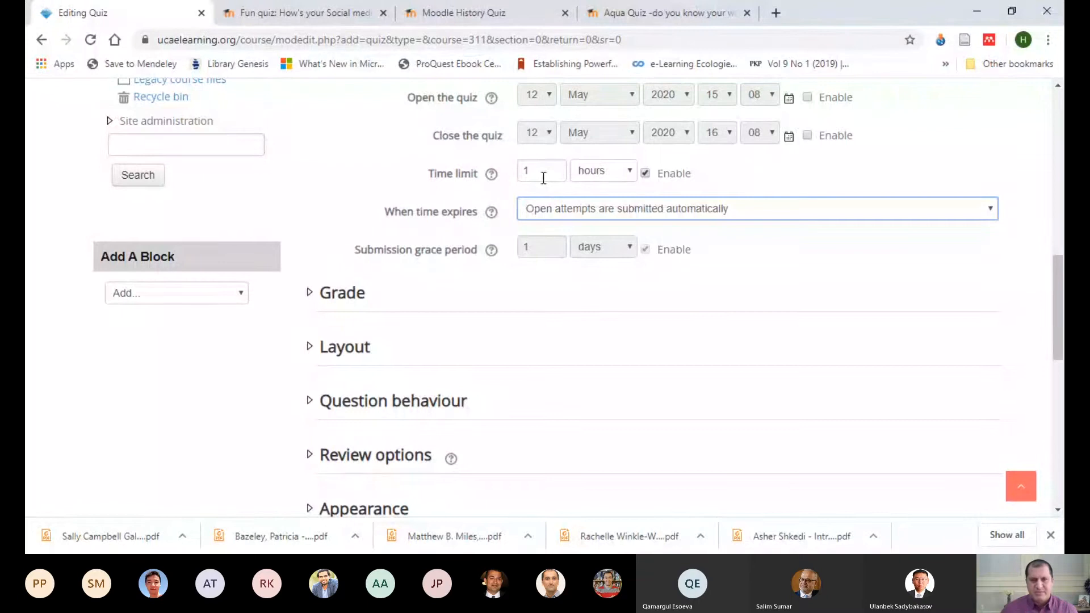
click(594, 294)
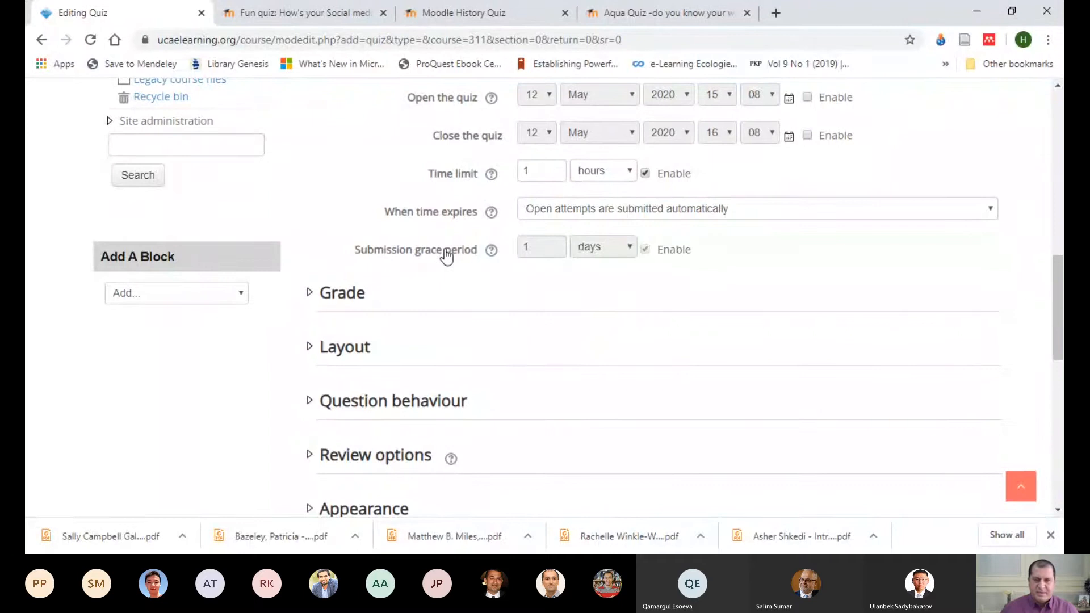
click(491, 251)
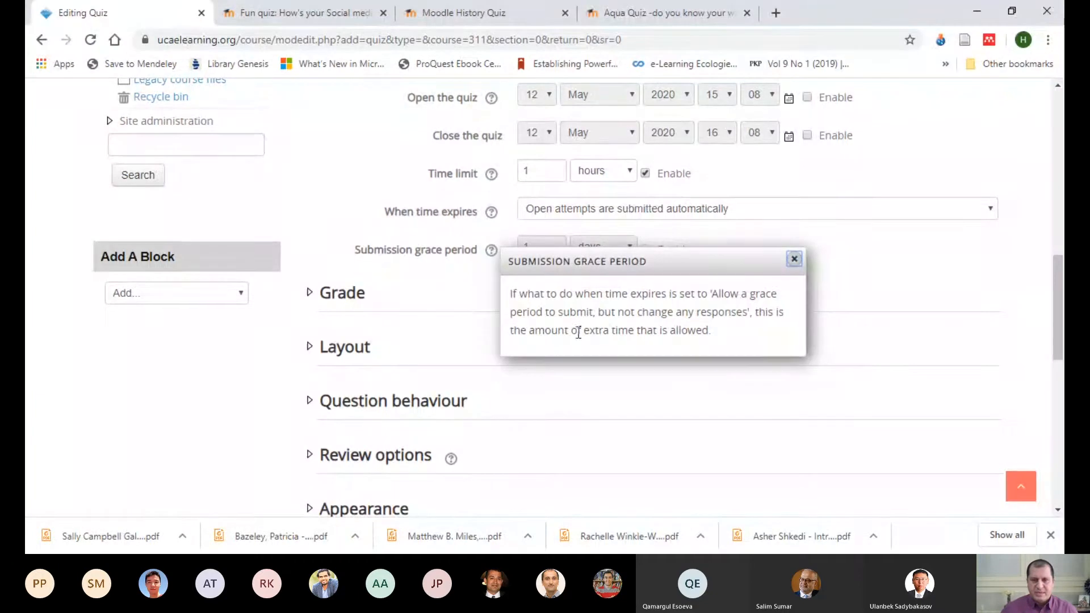
click(795, 260)
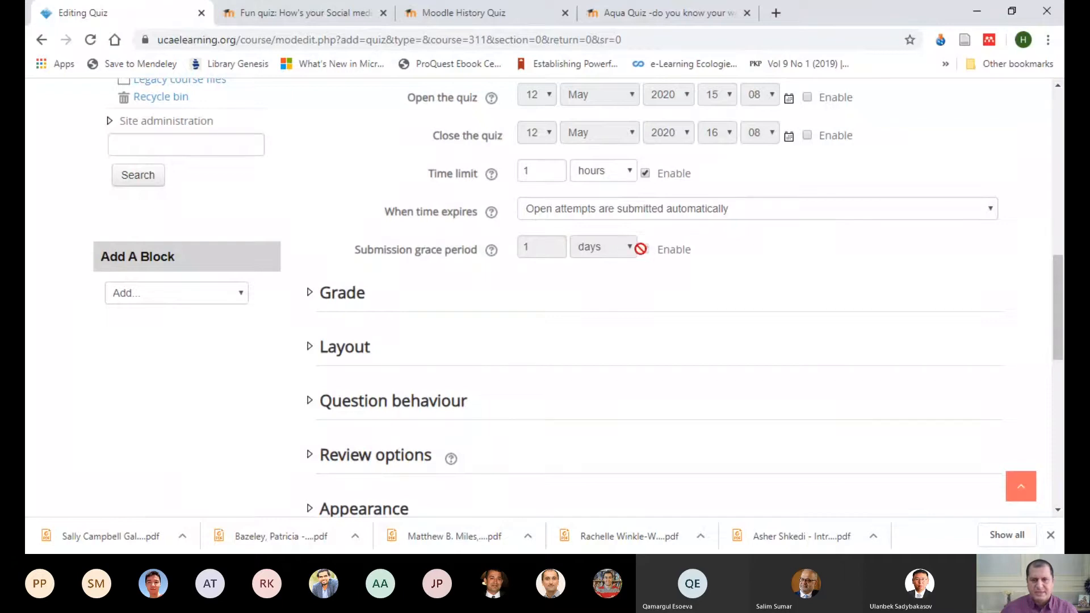
Step: Enable both the opening date and the closing date of the quiz
click(808, 98)
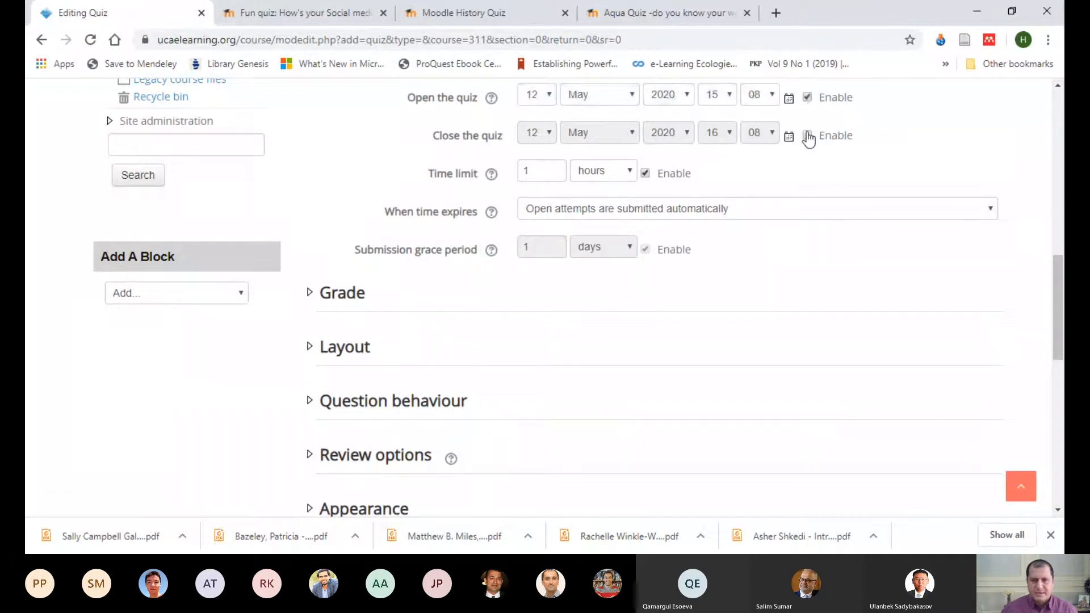
click(808, 135)
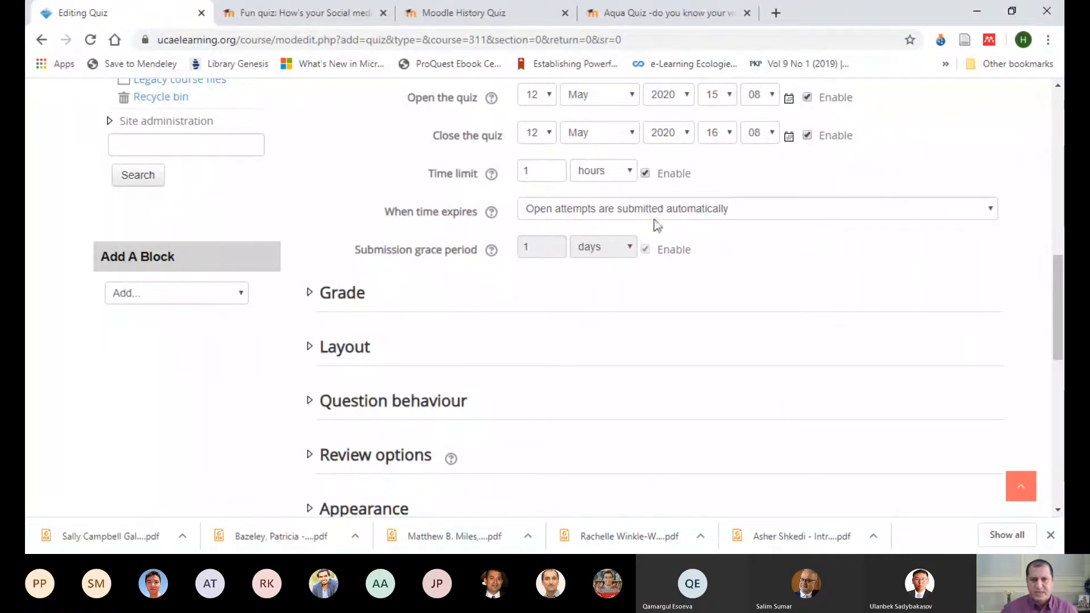
scroll(723, 236, up, 3)
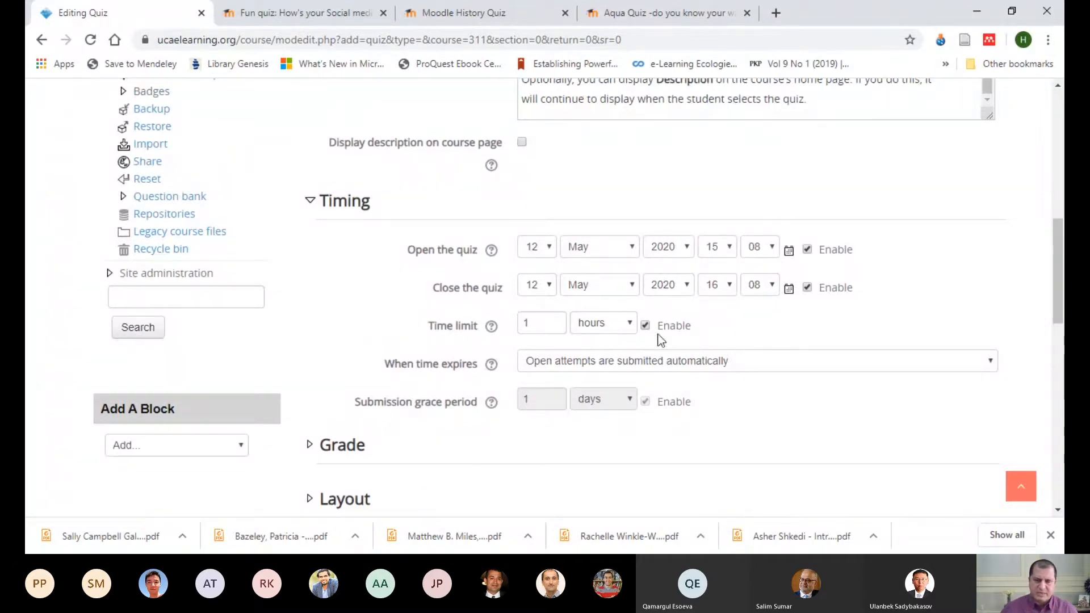
Step: Allow a grace period when time expires in which open attempts can be submitted but no more questions answered, and set it to 5 minutes
scroll(761, 338, down, 3)
click(996, 213)
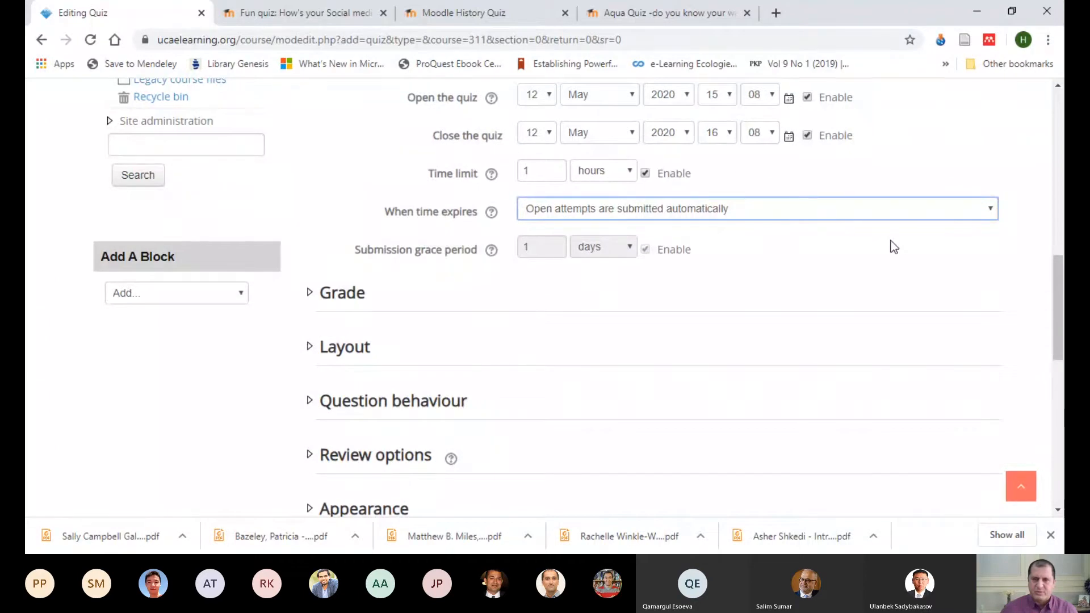
key(Down)
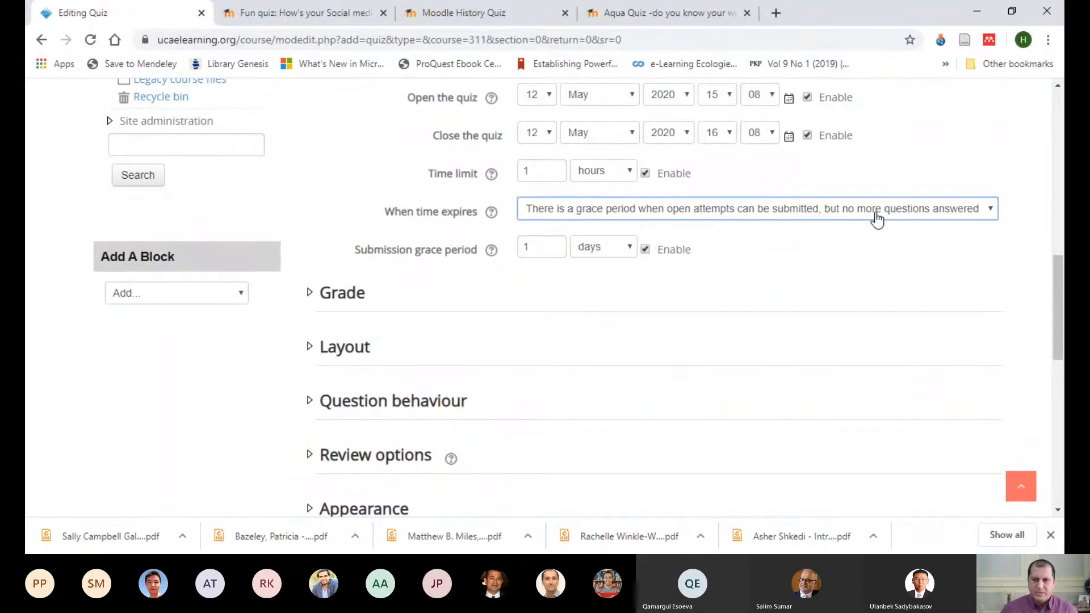
click(628, 251)
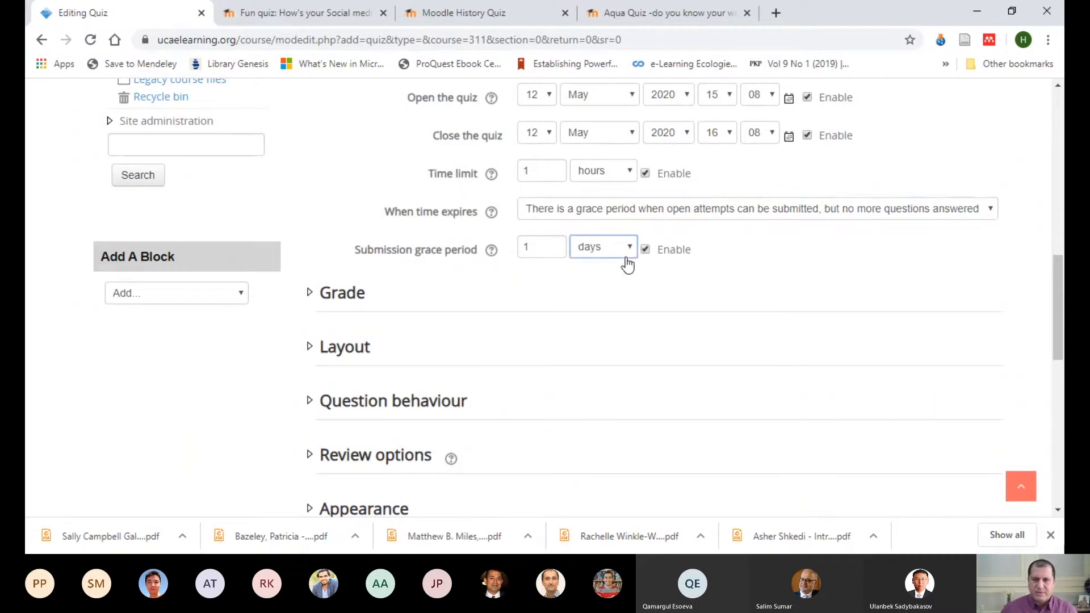
click(605, 305)
drag(541, 250, 506, 251)
text(5)
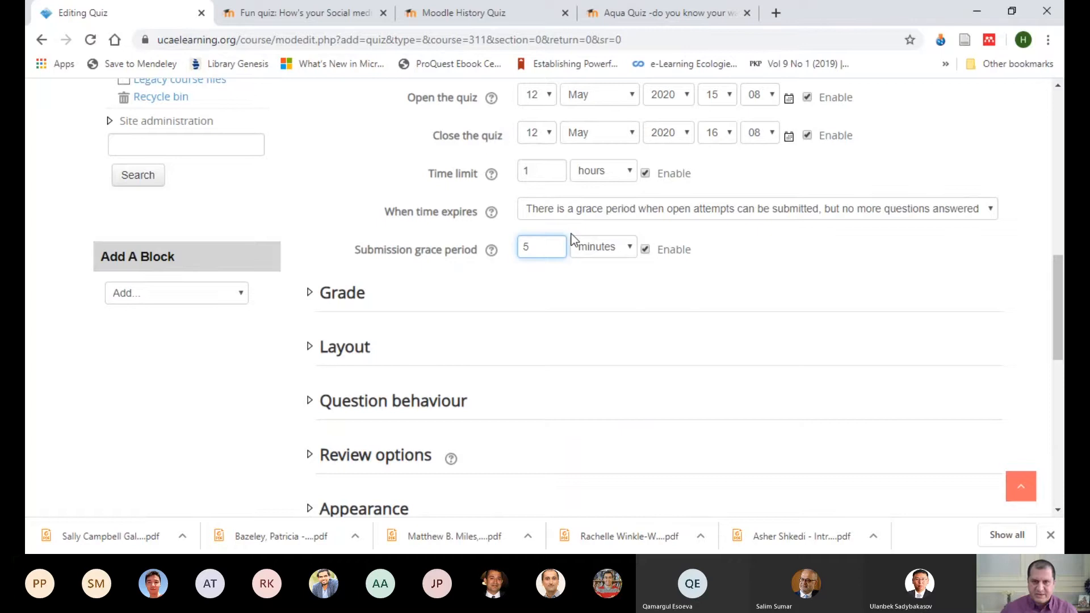
Step: Try the time expiry option "Attempts must be submitted before time expires, or they are not counted", and restore the grace period option
click(987, 214)
click(959, 253)
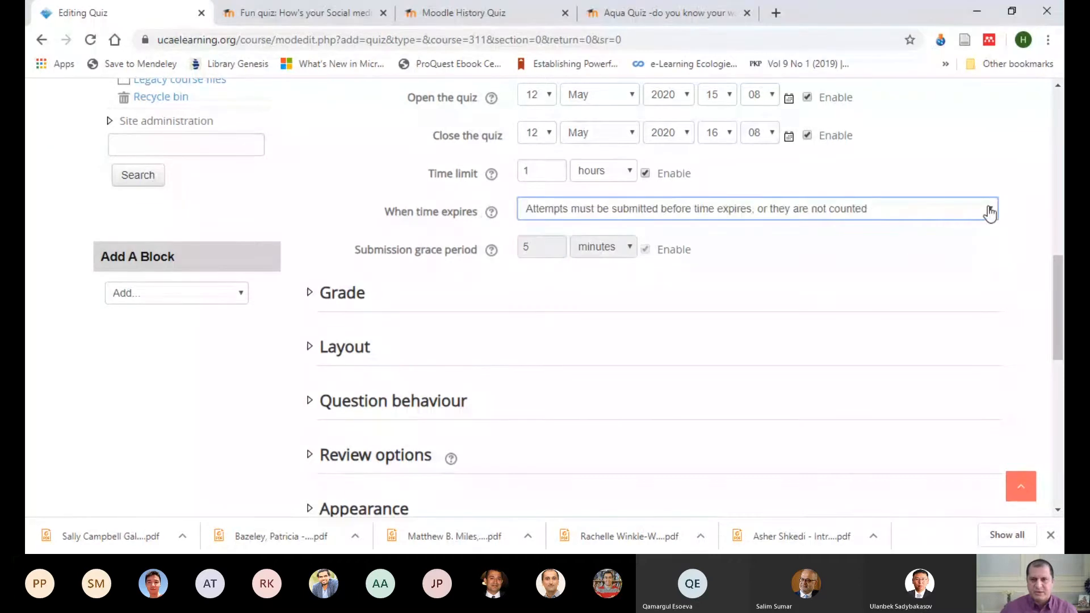
key(Up)
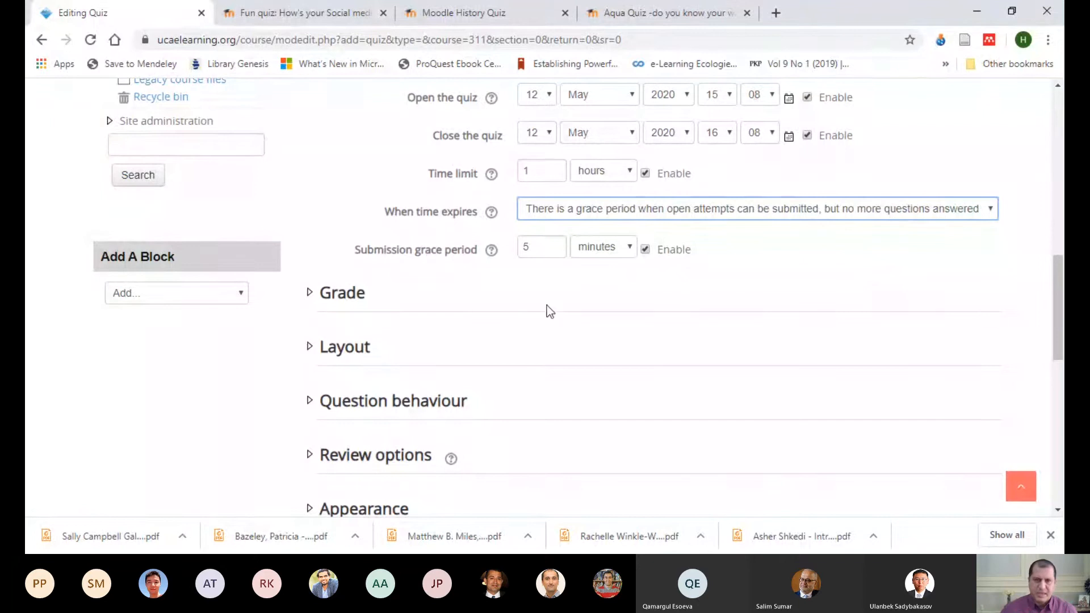
Step: Expand the Grade settings, review the grade category choices, and set the grade to pass to 70
scroll(536, 306, down, 2)
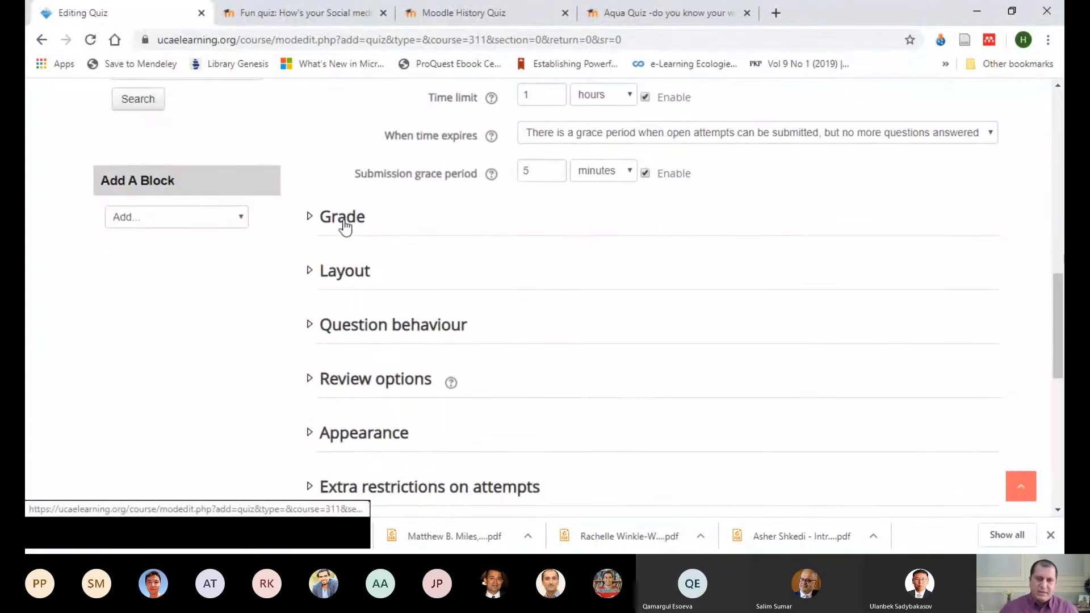
click(344, 221)
scroll(812, 282, down, 2)
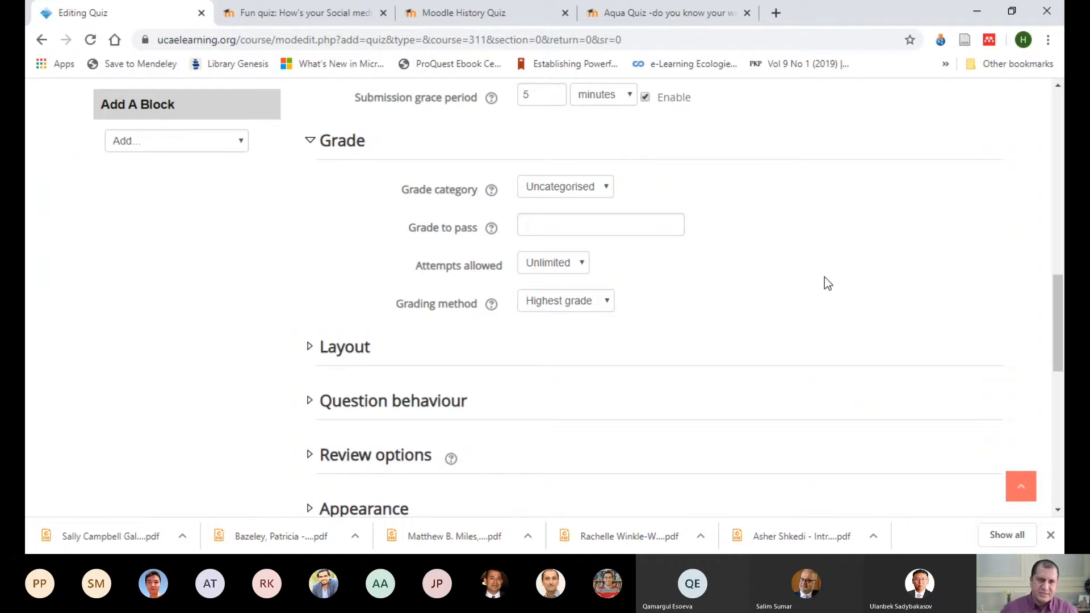
click(607, 193)
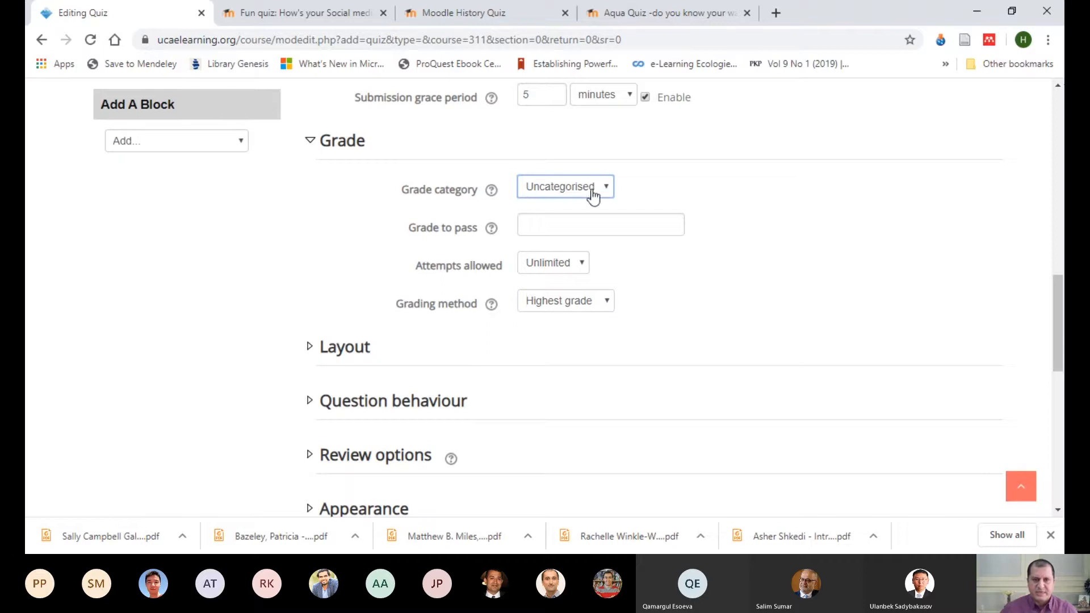
click(684, 188)
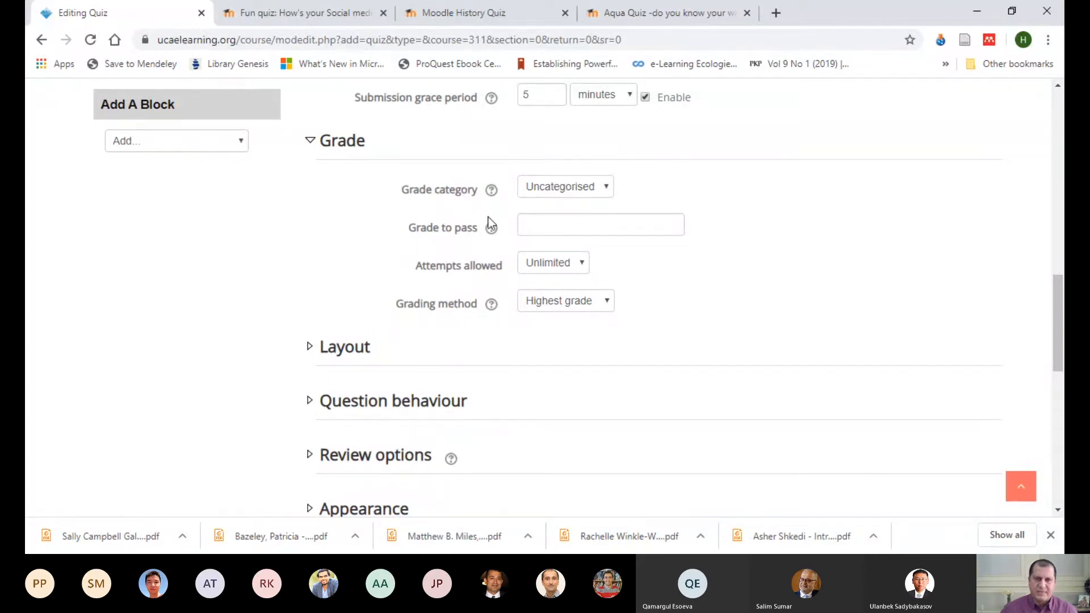
text(70)
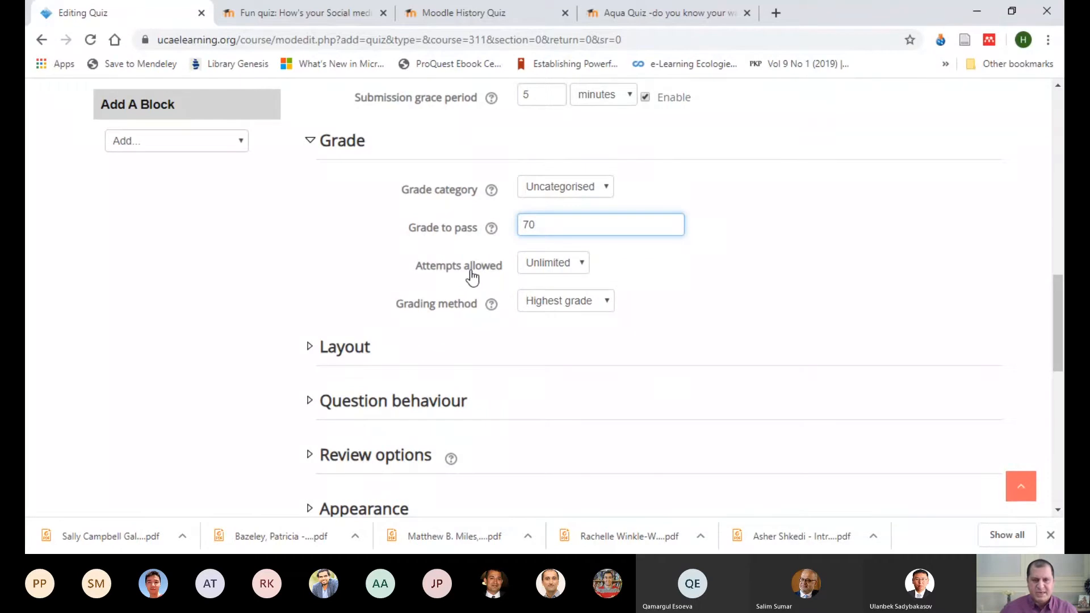
Step: Set the number of attempts allowed for the quiz to 1
click(582, 265)
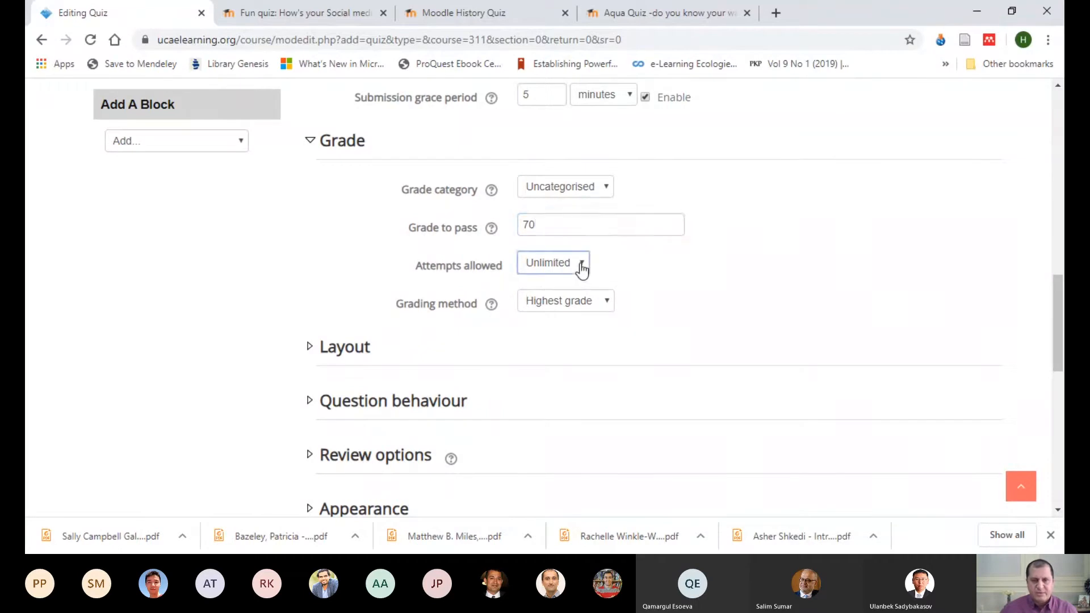
click(542, 299)
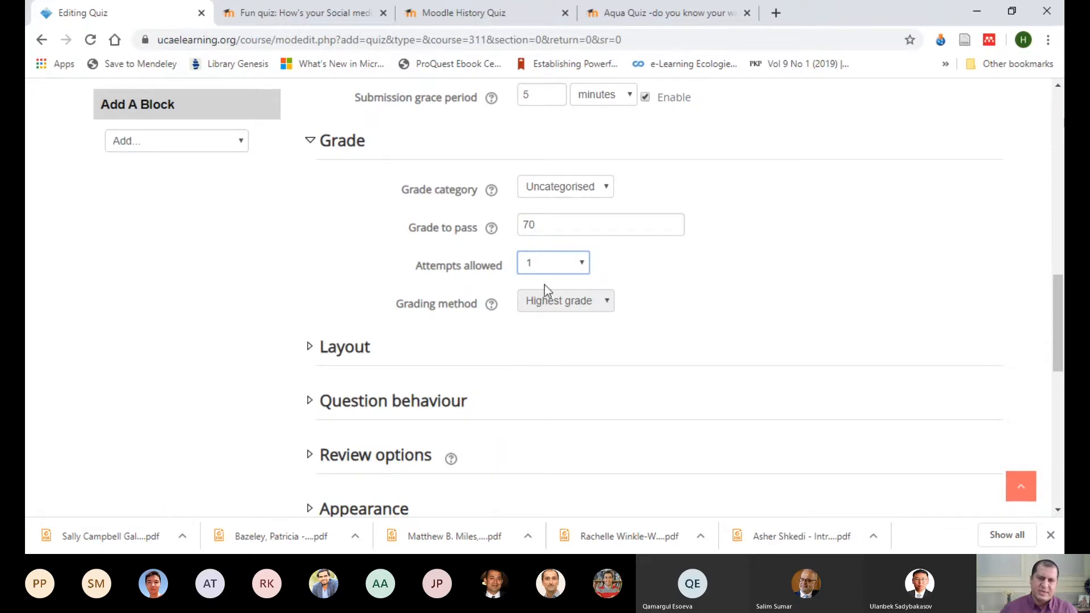
click(676, 274)
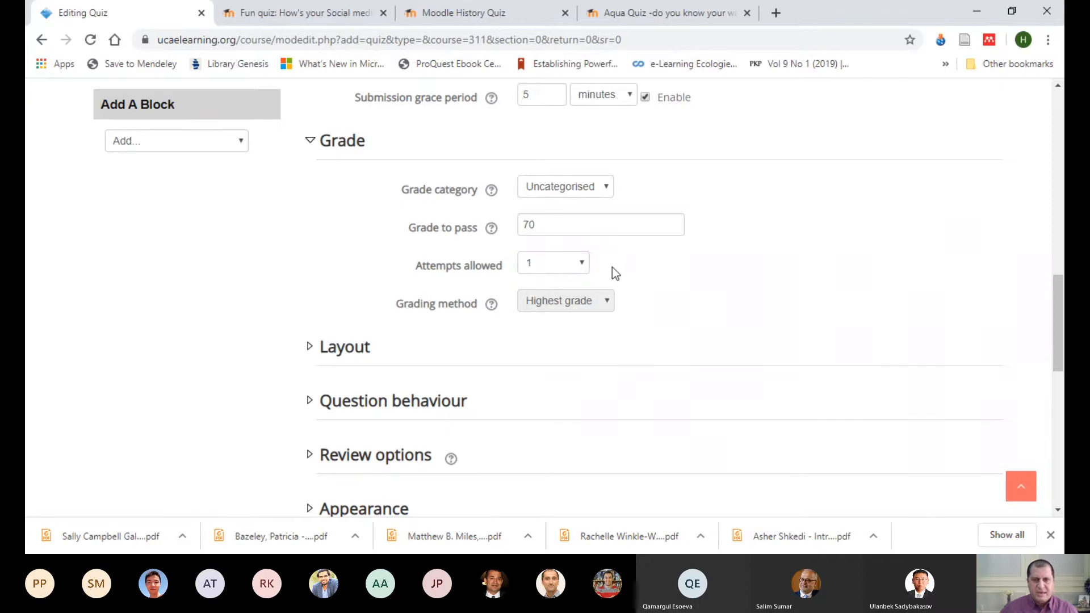
Step: Set the number of attempts allowed for the quiz to 3
click(580, 265)
key(Down)
key(Down)
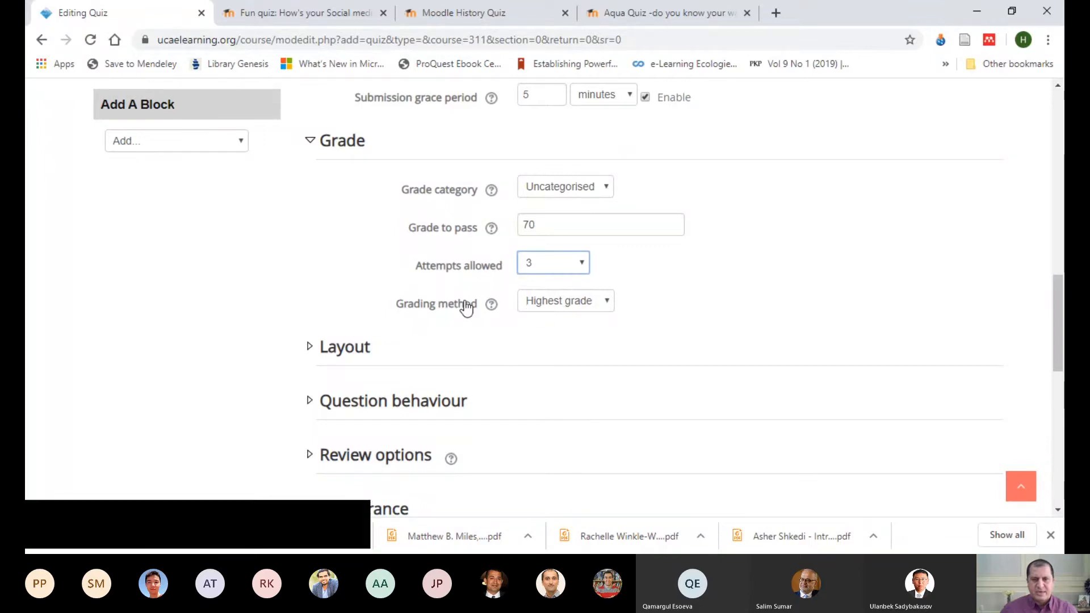
Step: Try the Average grade grading method, and switch the attempts allowed to 1 and back to 3
click(609, 304)
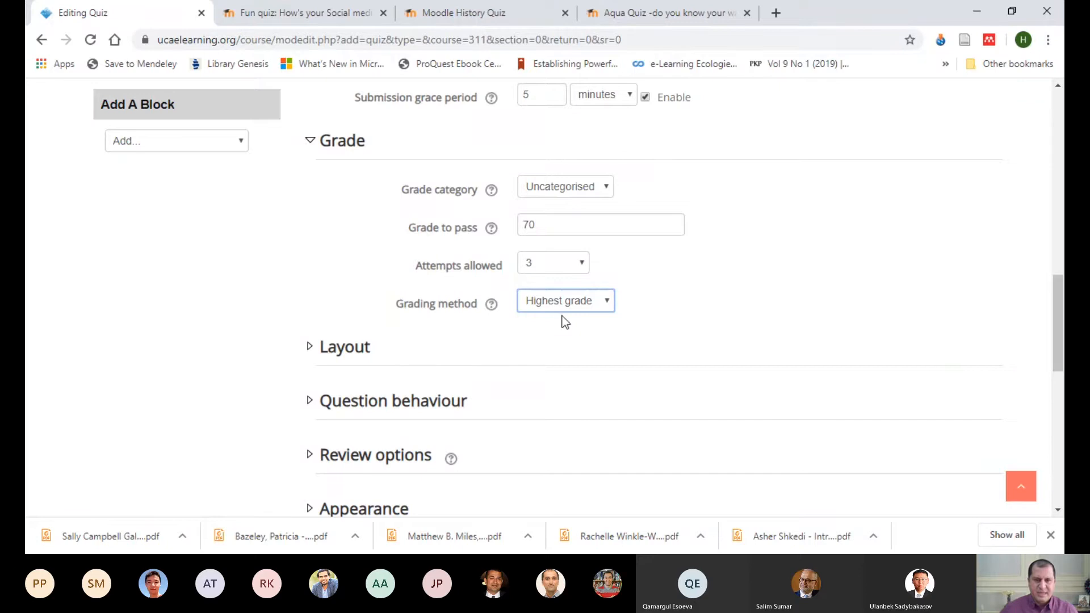
key(Down)
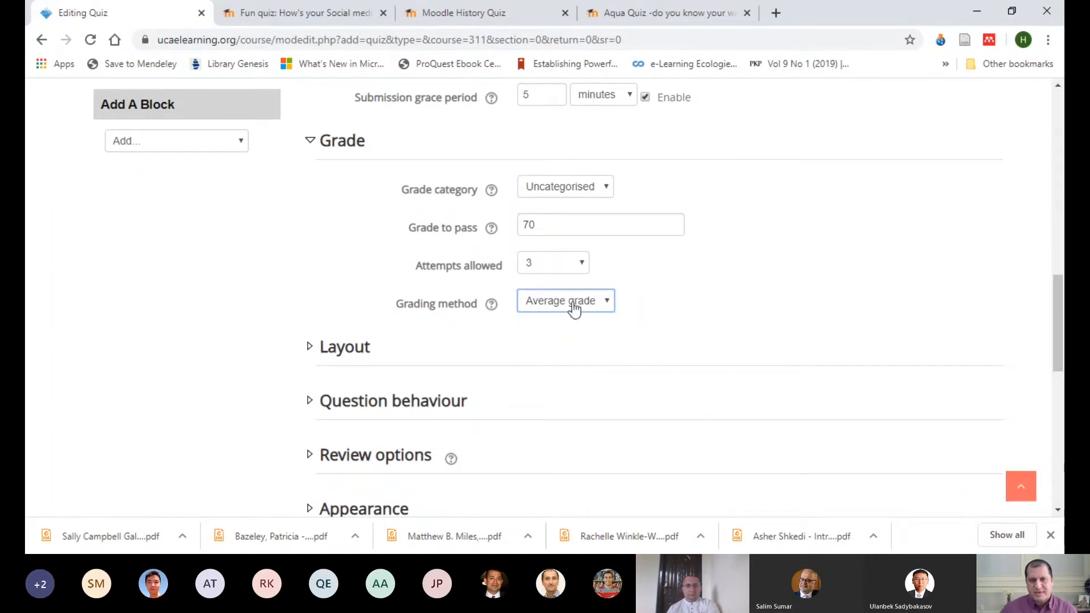
click(582, 266)
click(551, 292)
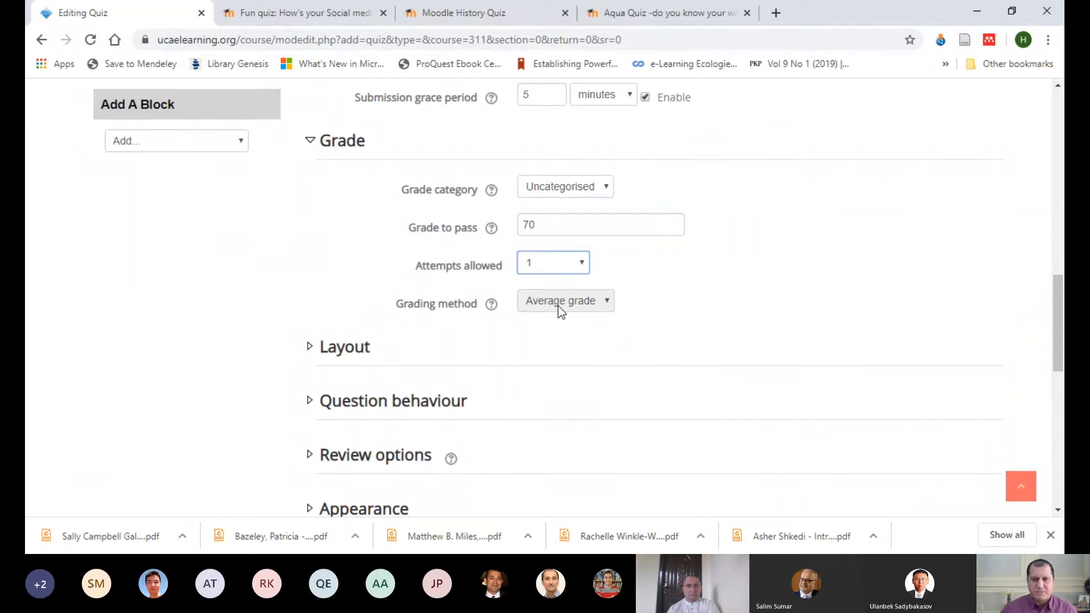
key(3)
key(Tab)
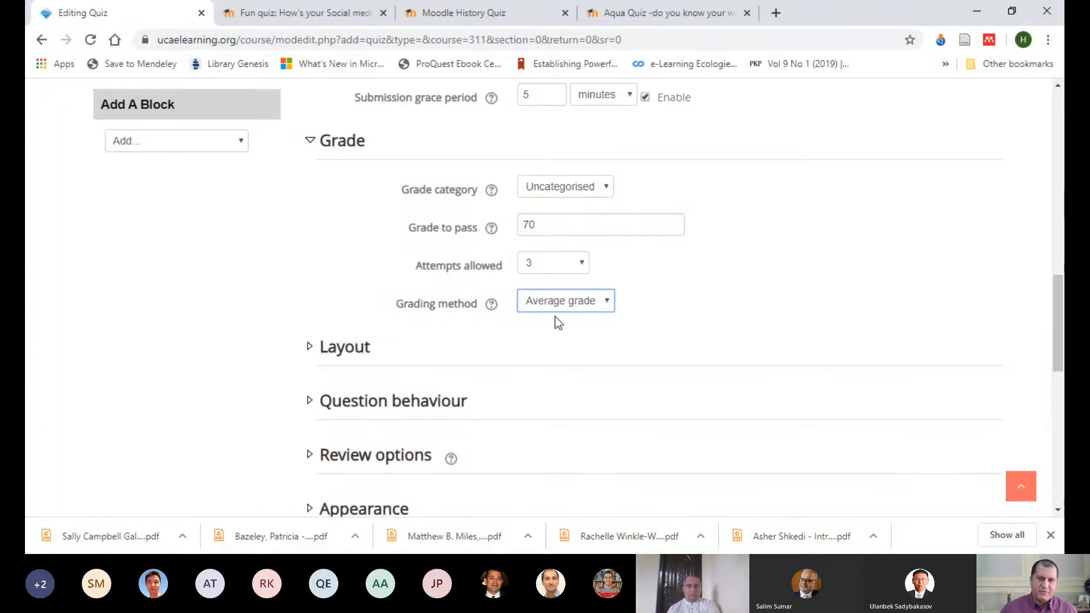
Step: Try the First attempt grading method, and set the grading method to Highest grade
key(Down)
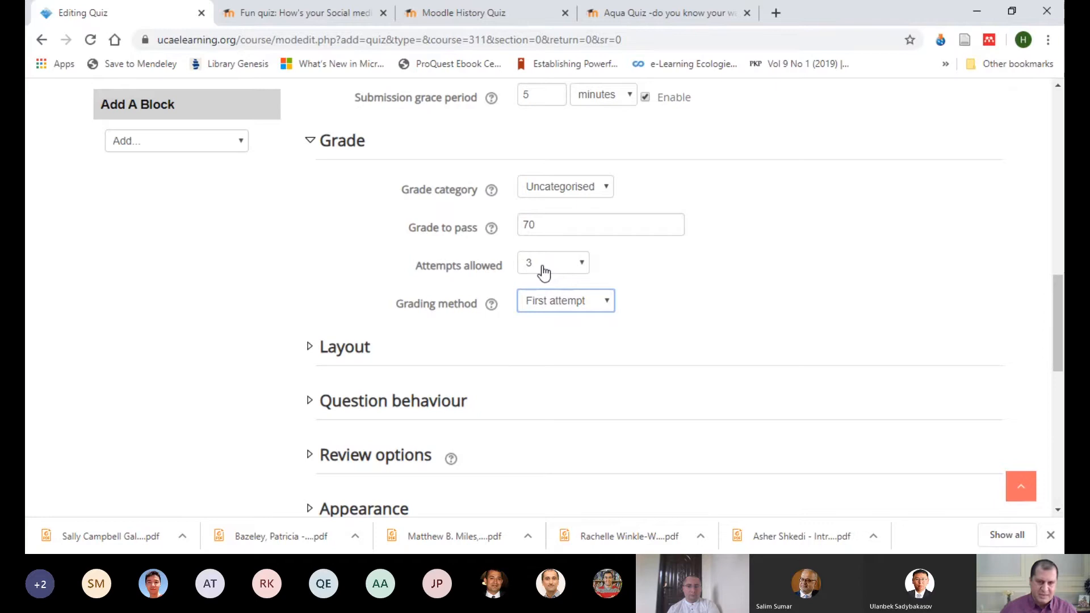
click(571, 325)
click(764, 252)
Step: Expand the Layout settings with their additional options, and review the choices for starting a new page
scroll(777, 242, down, 3)
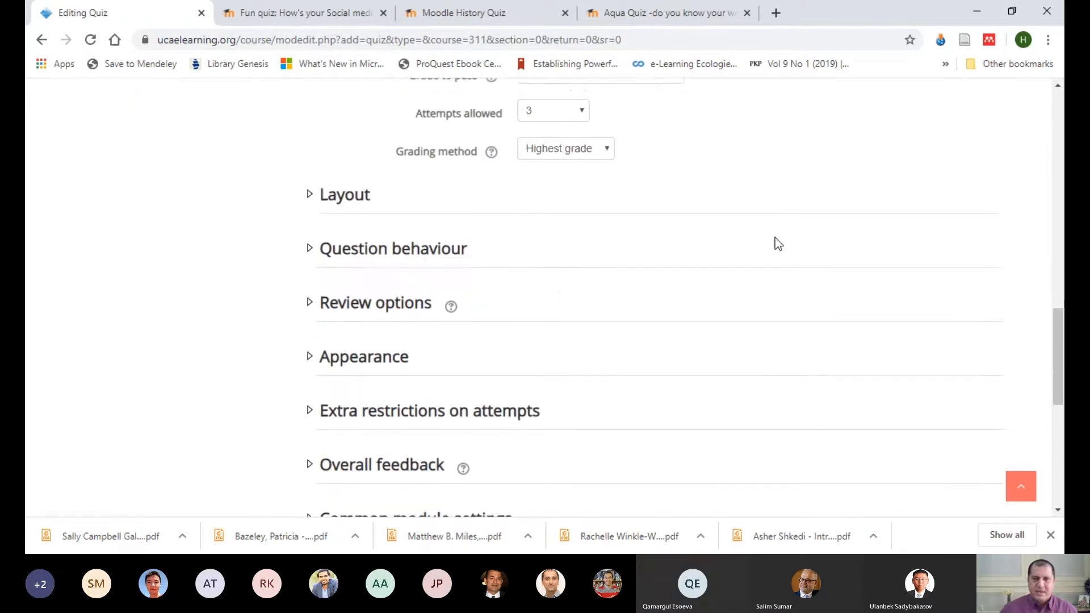
click(348, 197)
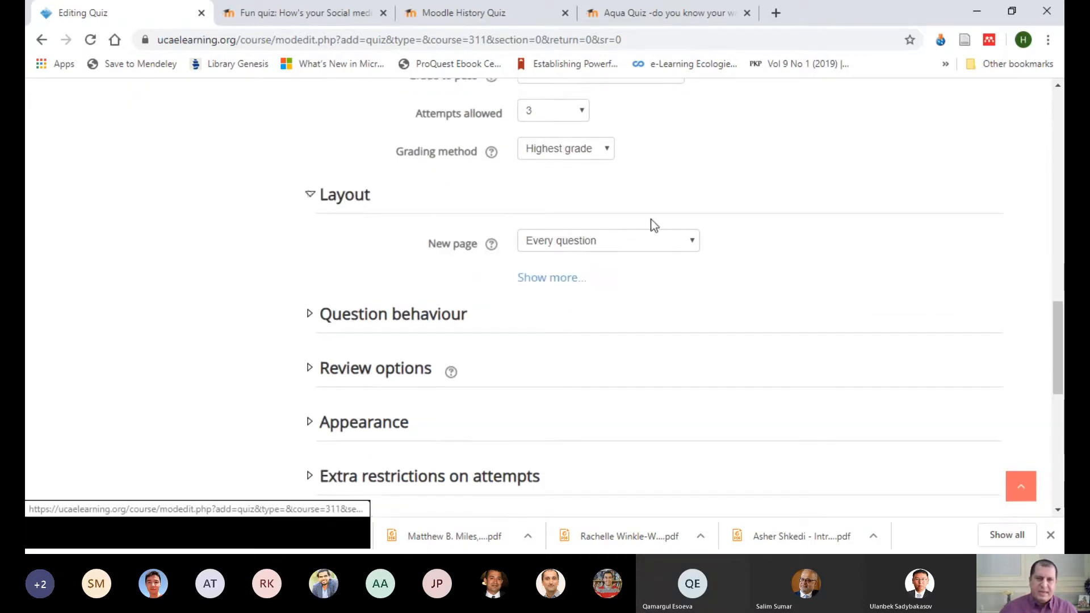
click(544, 280)
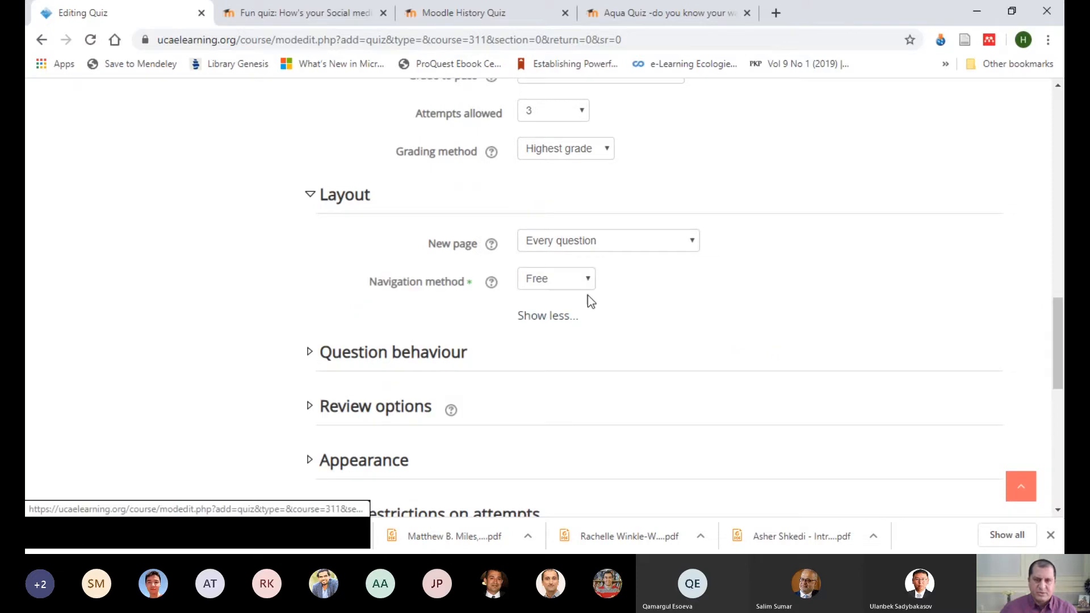
click(686, 242)
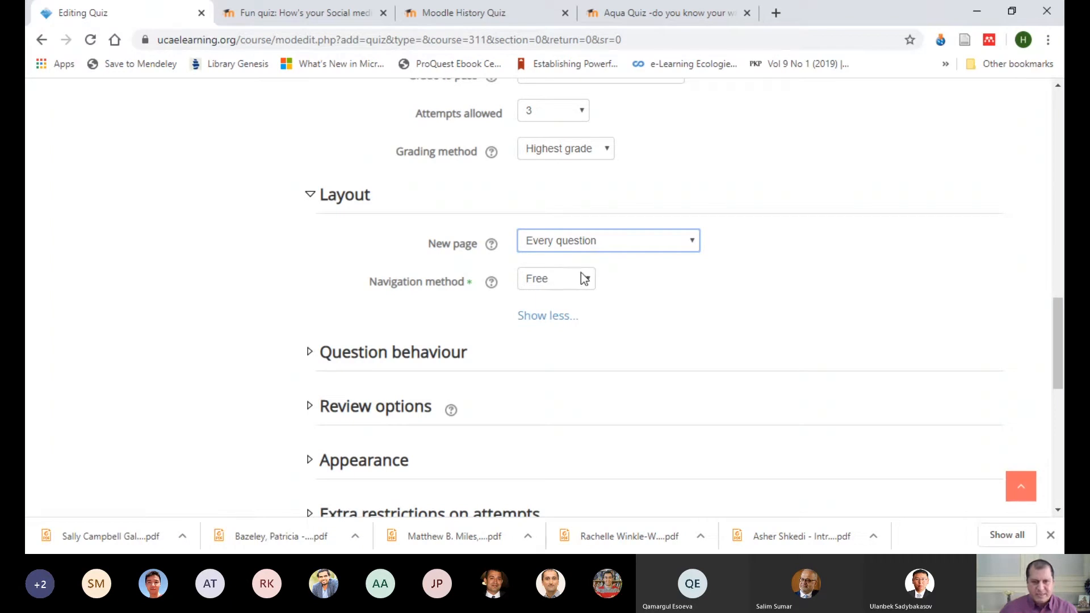
Step: Examine how questions are arranged on the page in the "Fun quiz: How's your Social media?" preview, and return to the quiz settings
click(295, 16)
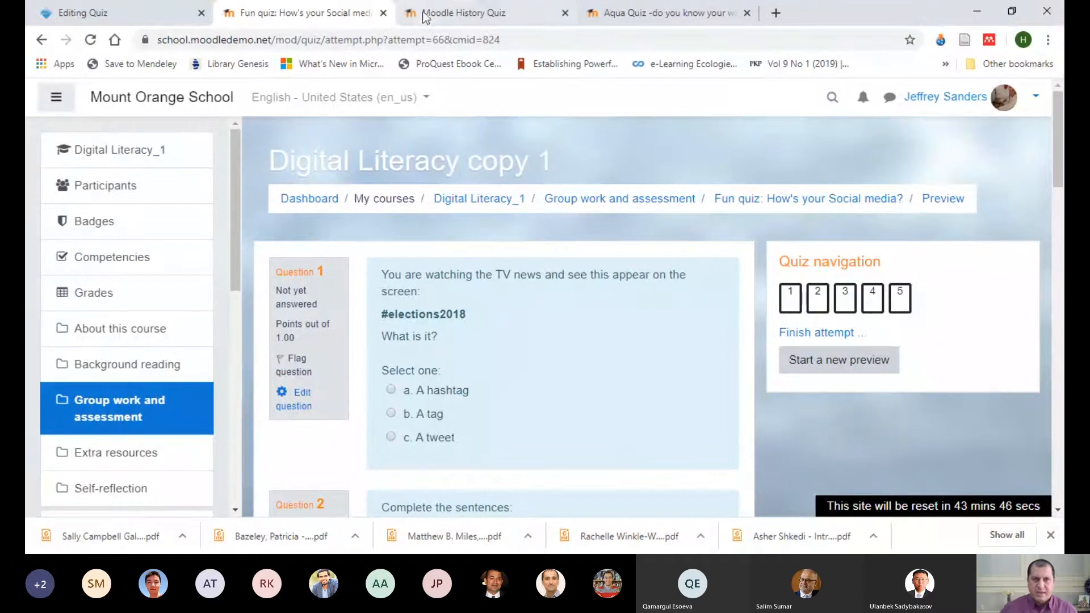
click(155, 17)
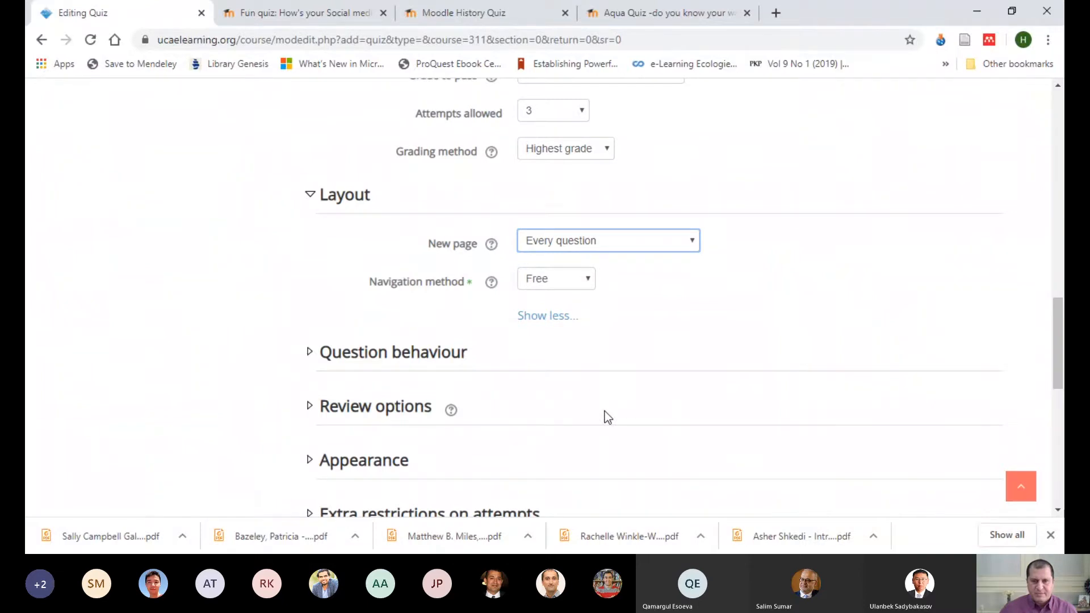
key(ctrl+Tab)
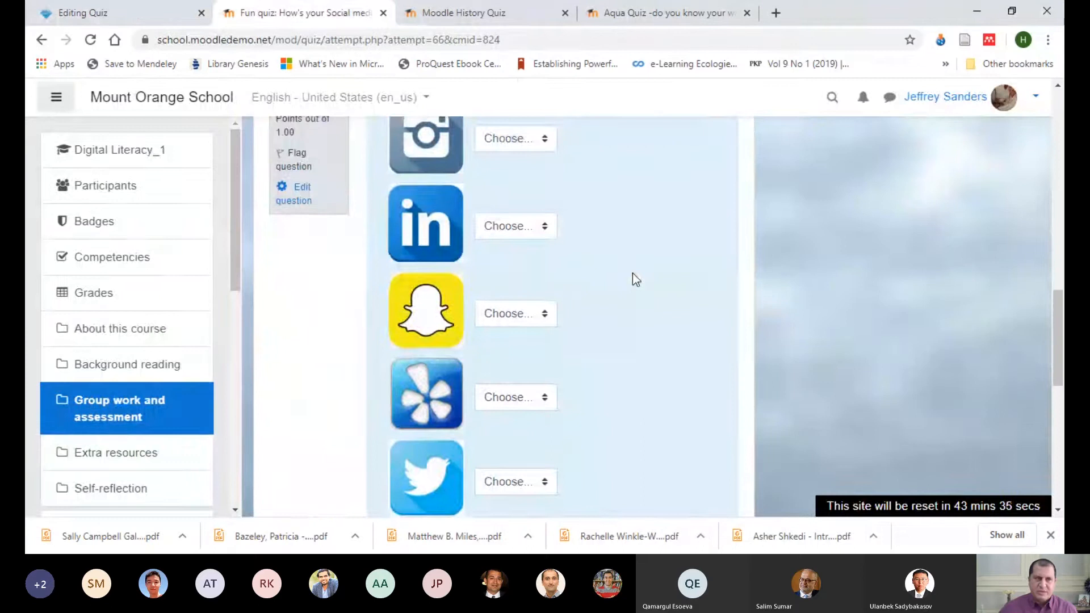
scroll(632, 273, down, 1)
click(156, 19)
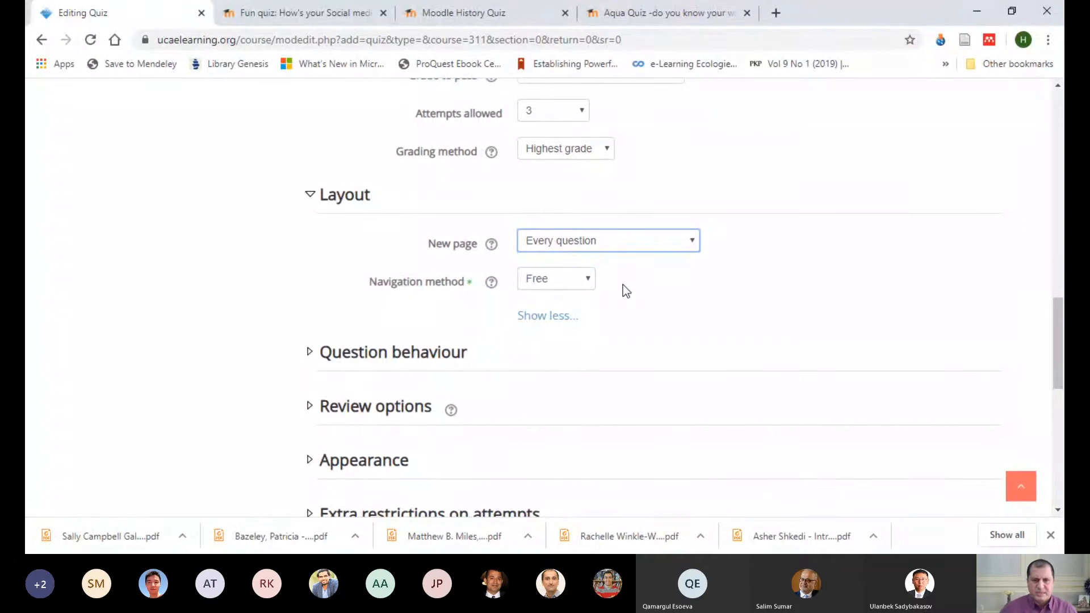
Step: Review the choices for starting a new page and for the navigation method in the Layout settings
click(777, 259)
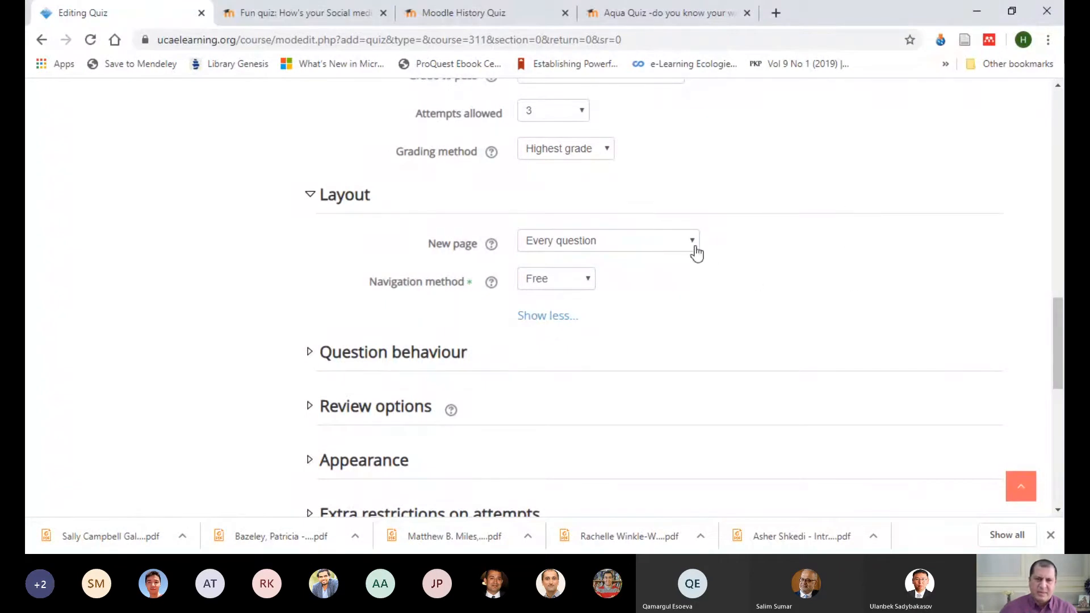
click(693, 246)
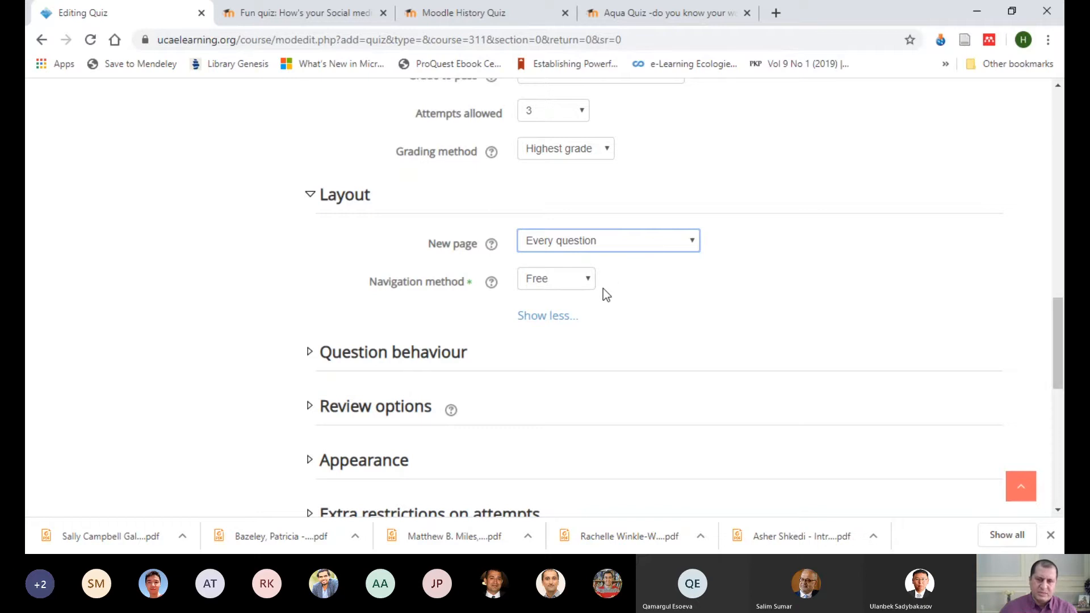
click(781, 248)
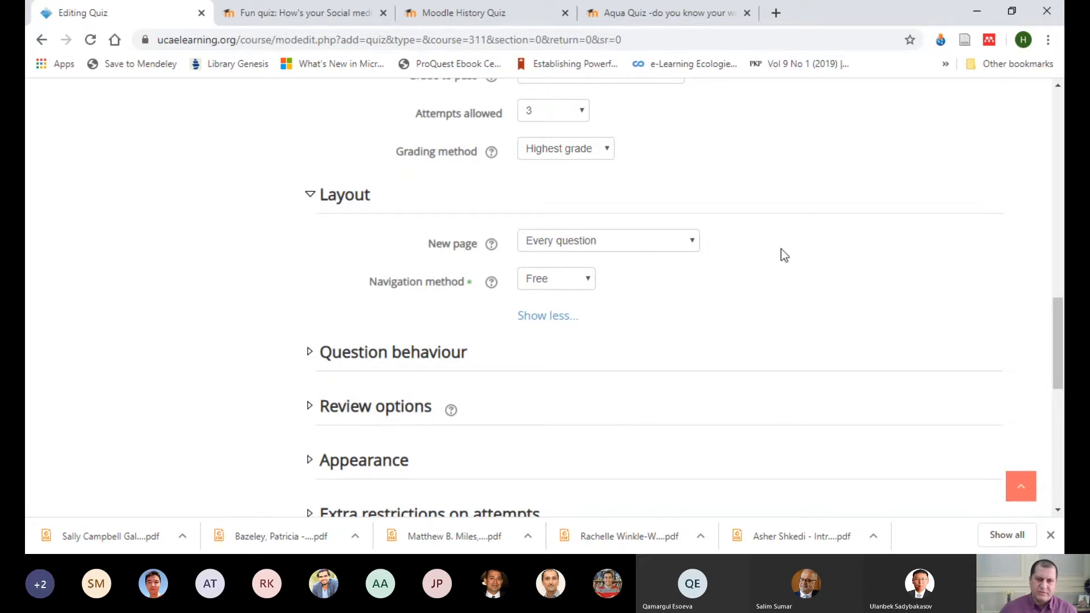
click(586, 287)
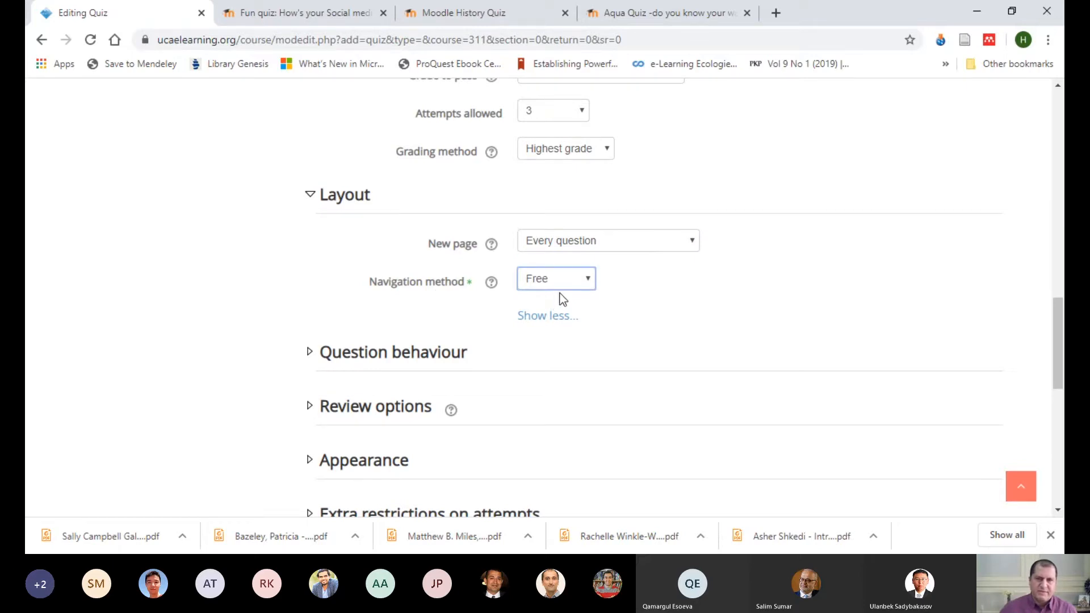
Step: Jump to question 3 through the quiz navigation of the "Fun quiz: How's your Social media?" preview, and return to the quiz settings
click(303, 18)
scroll(863, 201, up, 15)
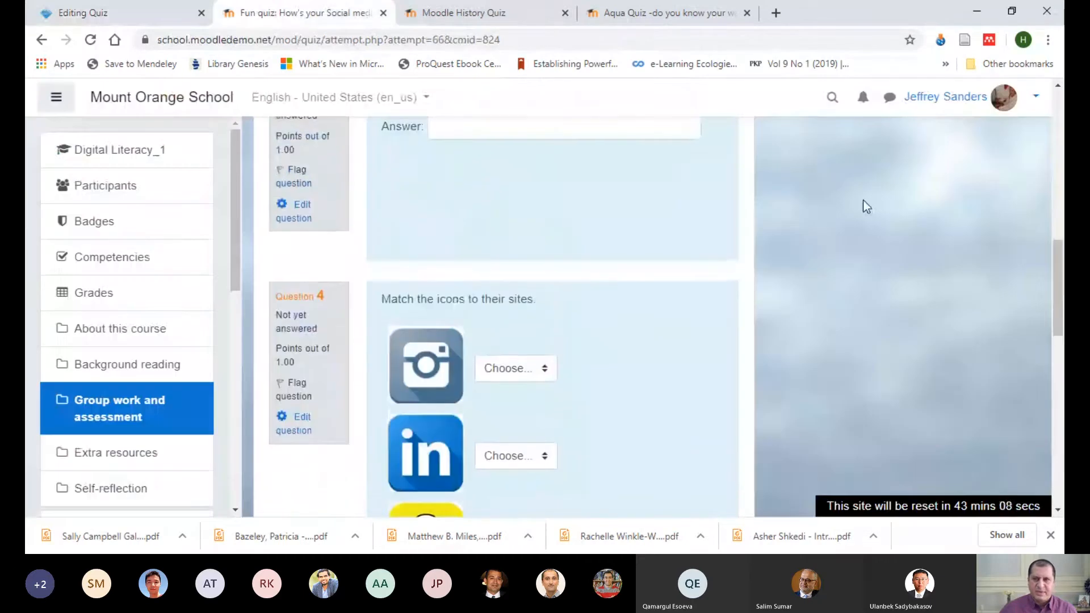
scroll(863, 201, up, 1)
scroll(858, 247, down, 1)
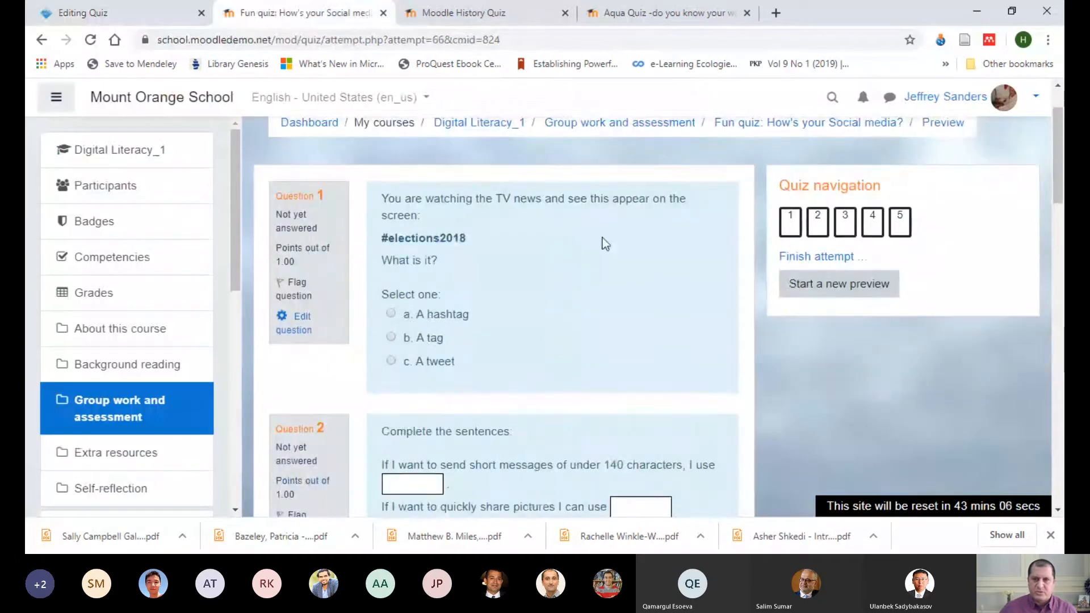
click(849, 228)
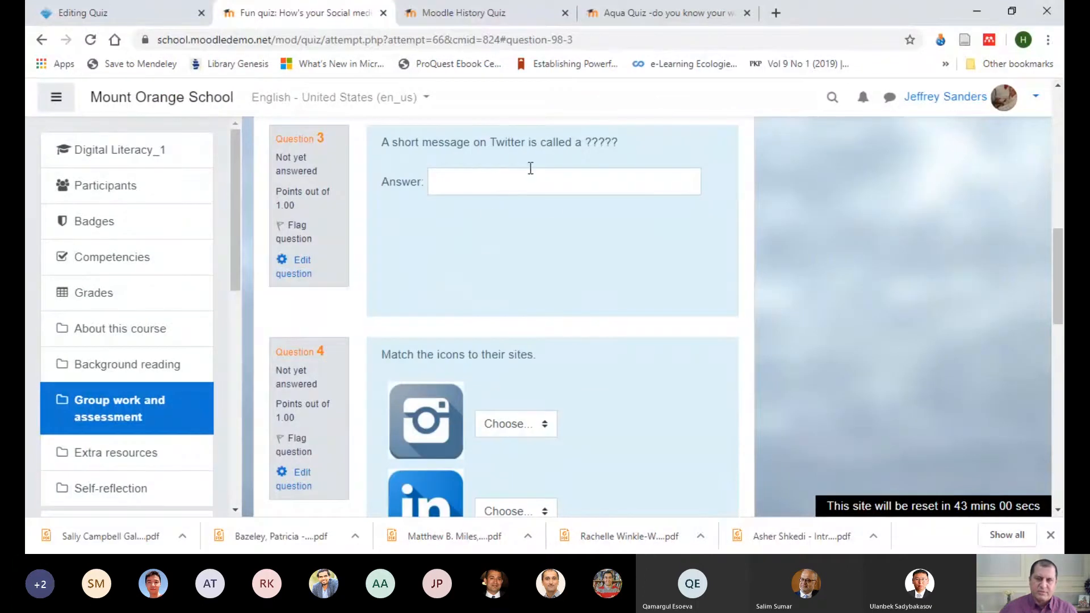
click(183, 22)
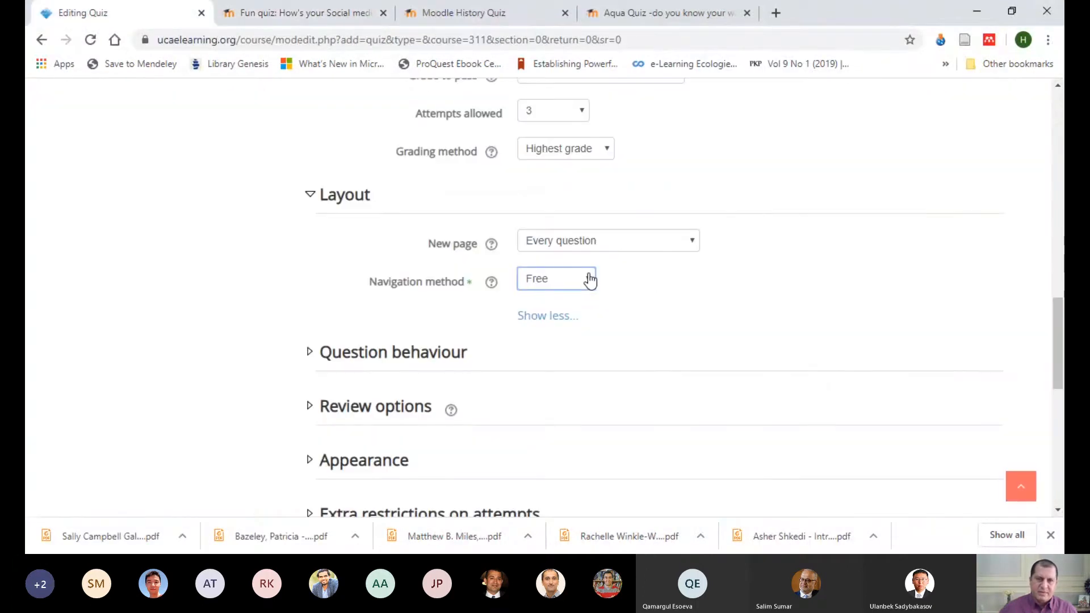
Step: Try the Sequential navigation method while comparing it with the preview's quiz navigation, and set the method back to Free
key(Down)
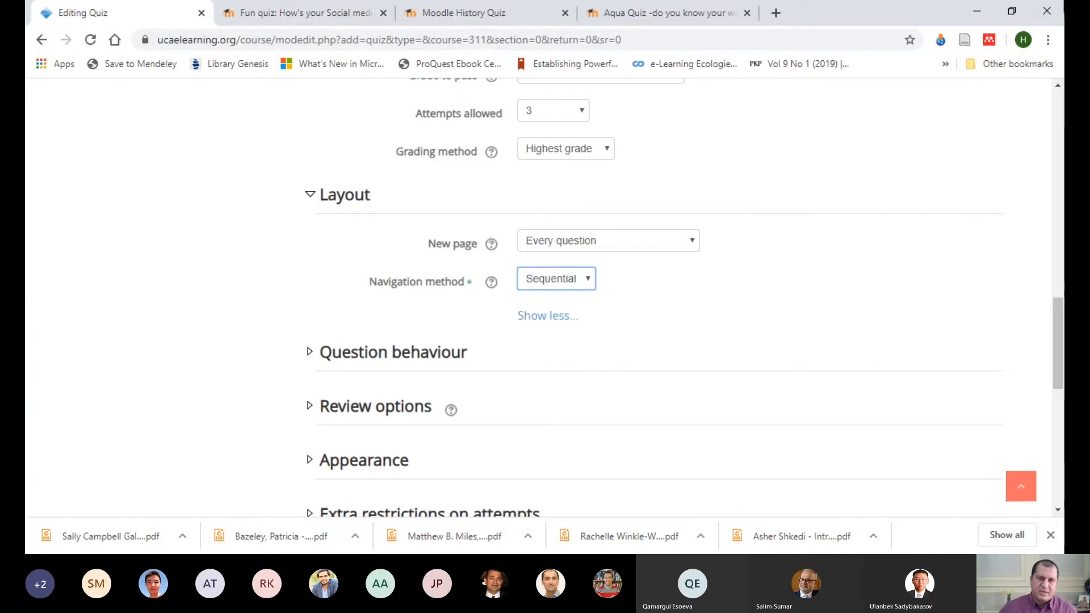
click(270, 21)
scroll(908, 220, up, 10)
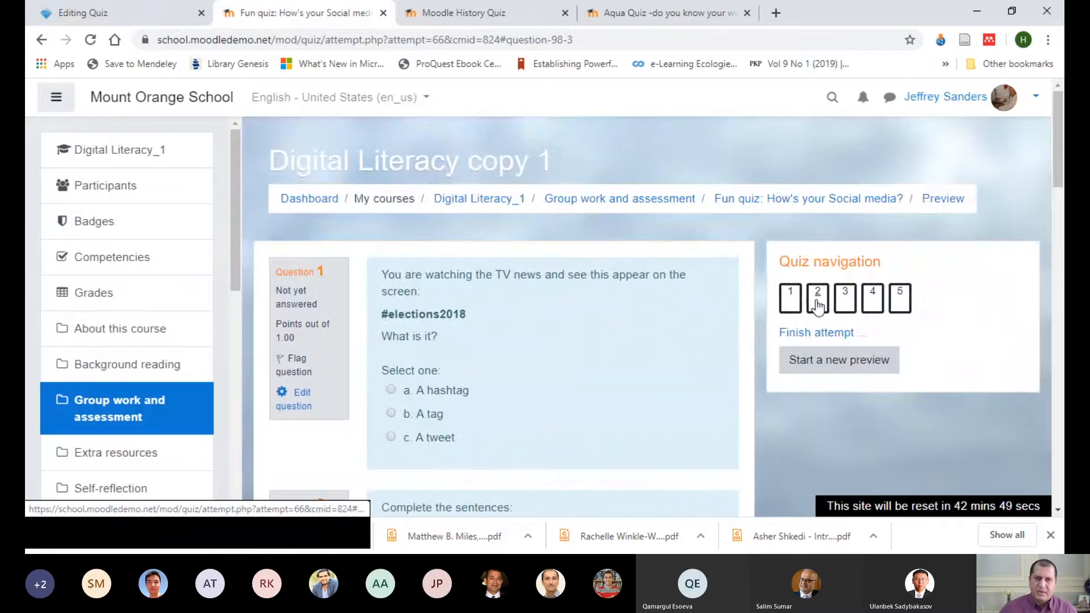
click(142, 21)
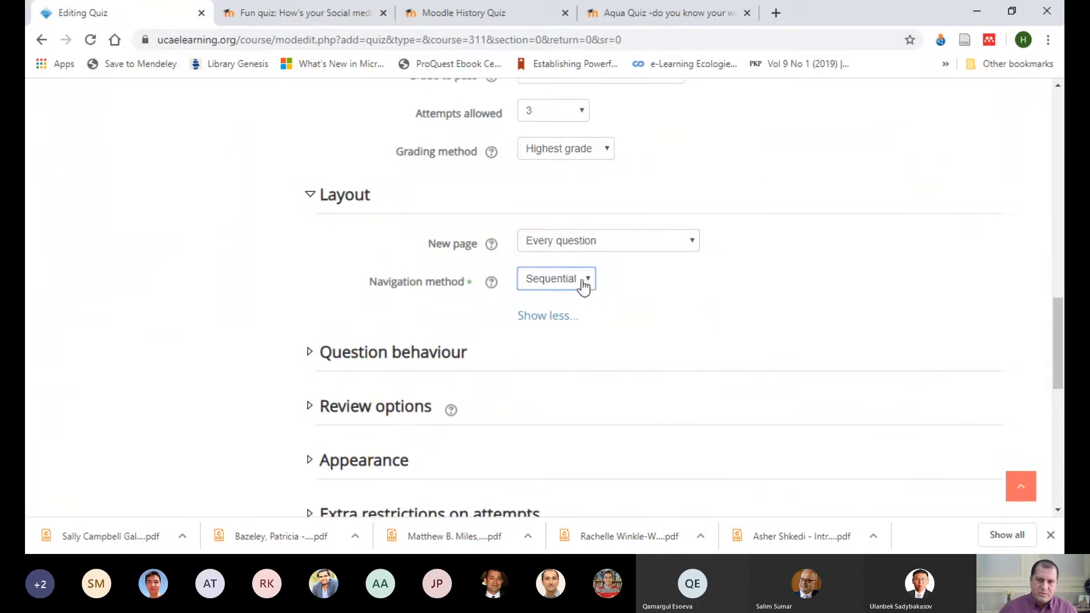
key(Up)
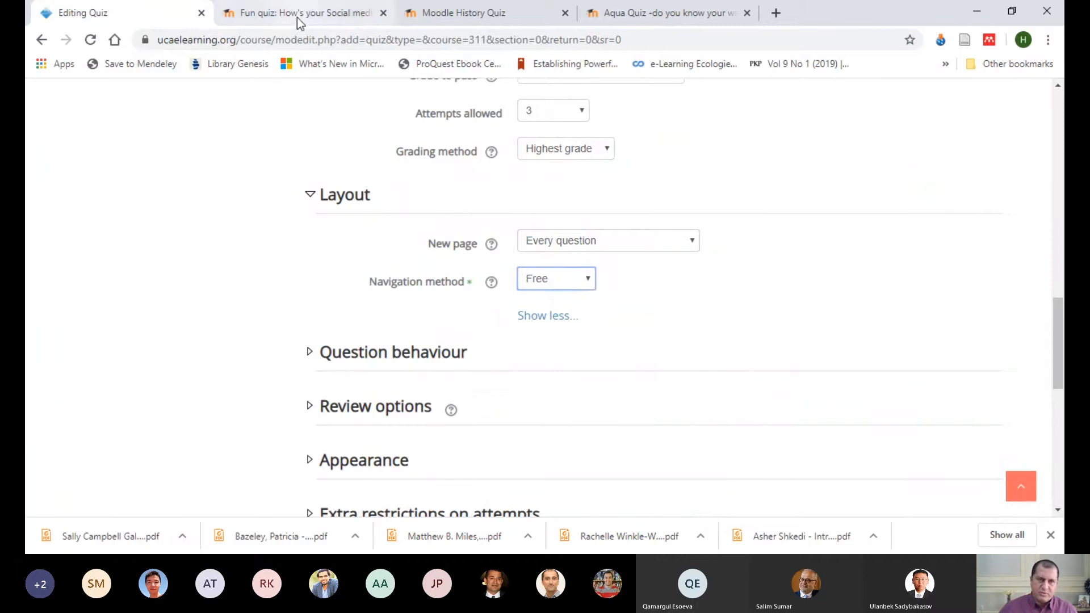
Step: Jump to question 5 in the social media quiz preview, examine the quiz navigation block, and return to the quiz settings
click(297, 17)
click(898, 307)
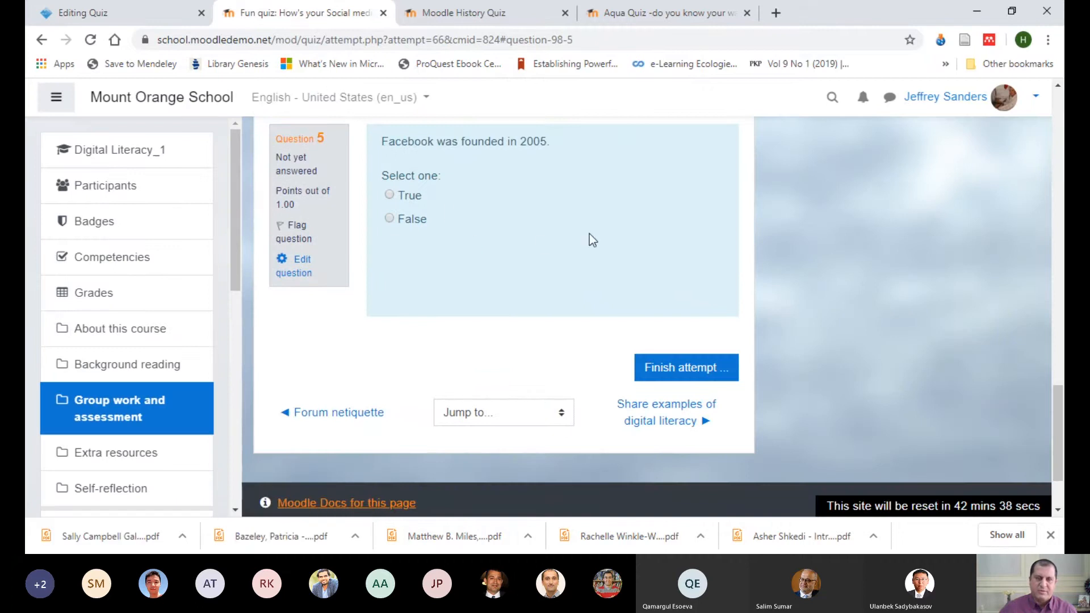
click(164, 16)
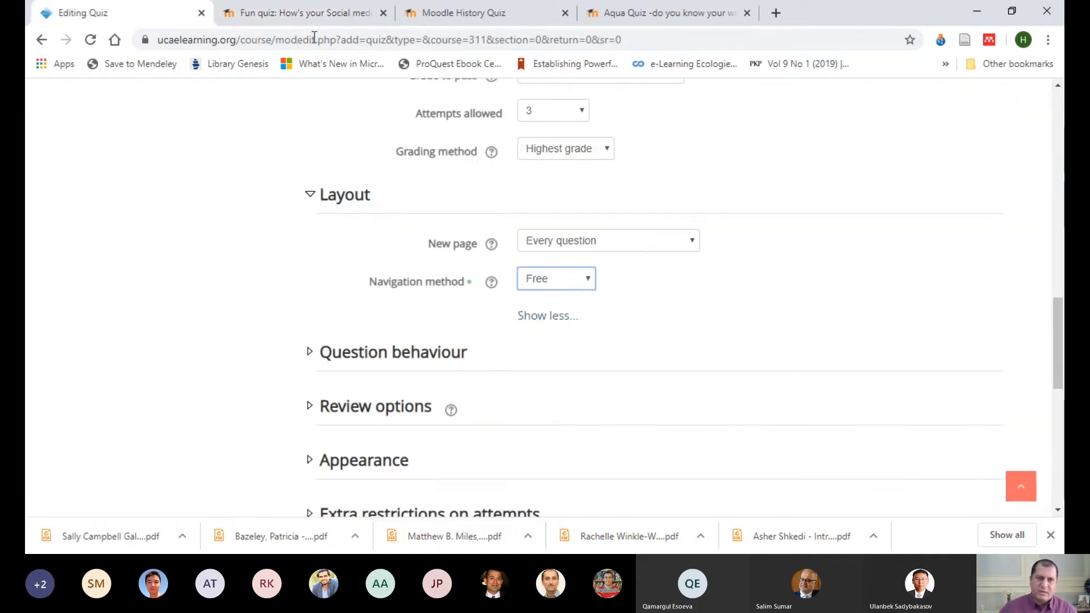
click(304, 13)
scroll(972, 236, up, 6)
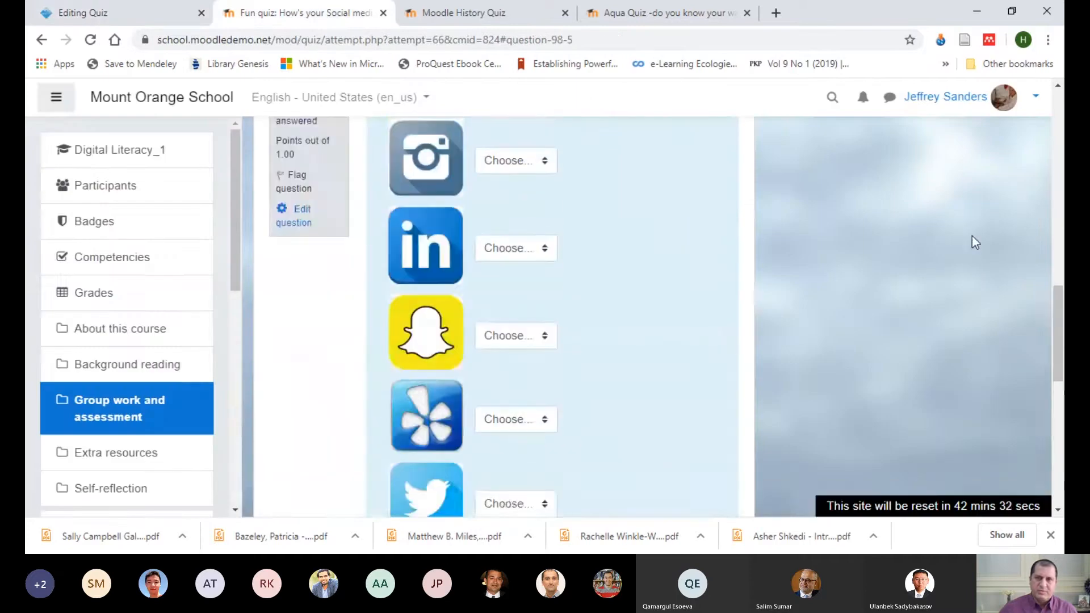
scroll(971, 236, up, 15)
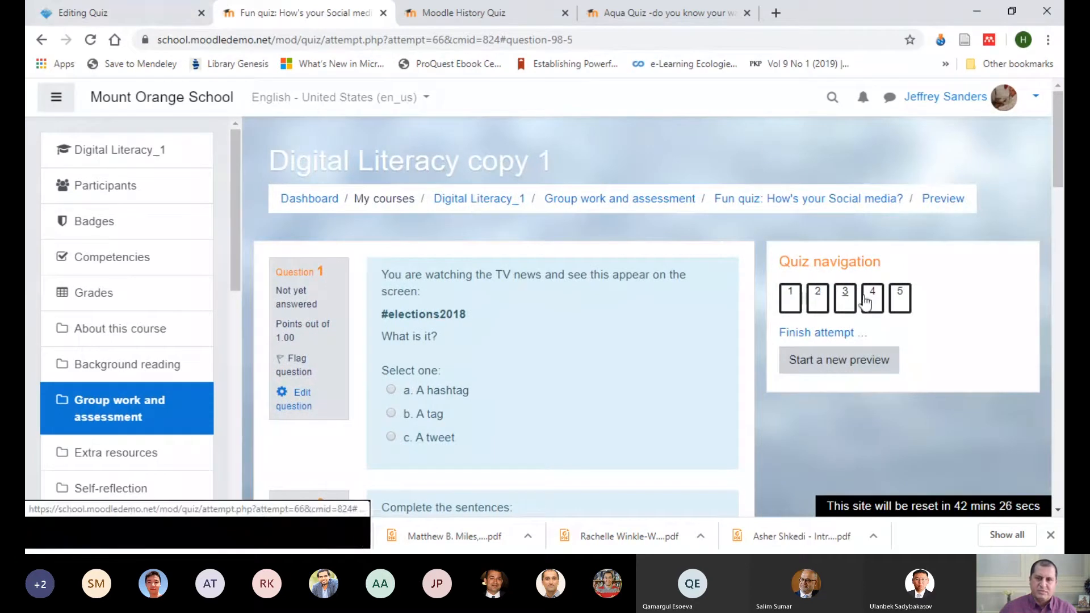
click(132, 13)
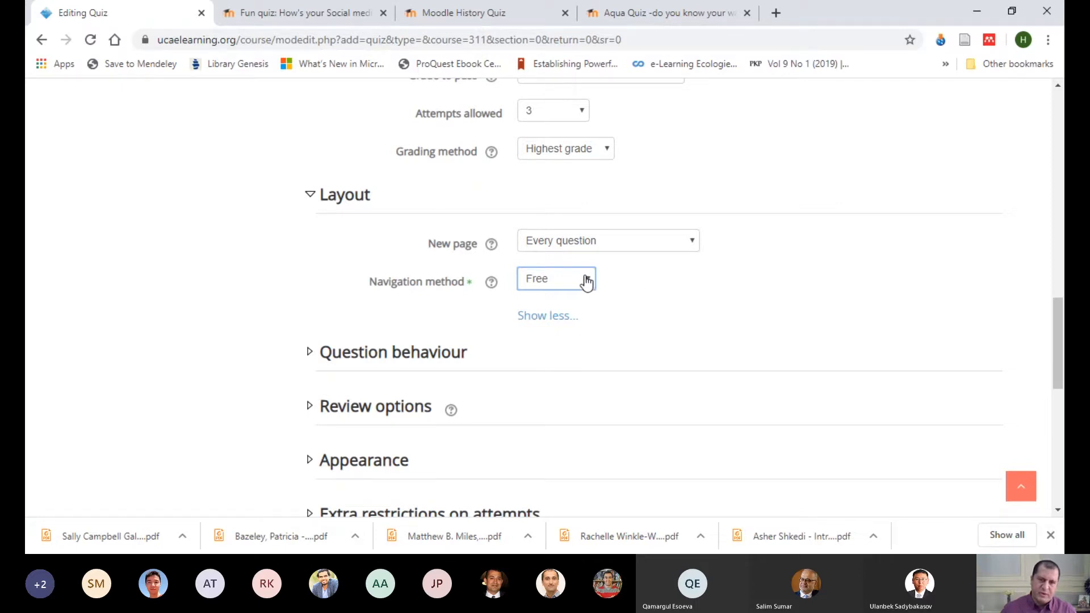
Step: Recheck the navigation method choices, and expand the Question behaviour settings
click(685, 320)
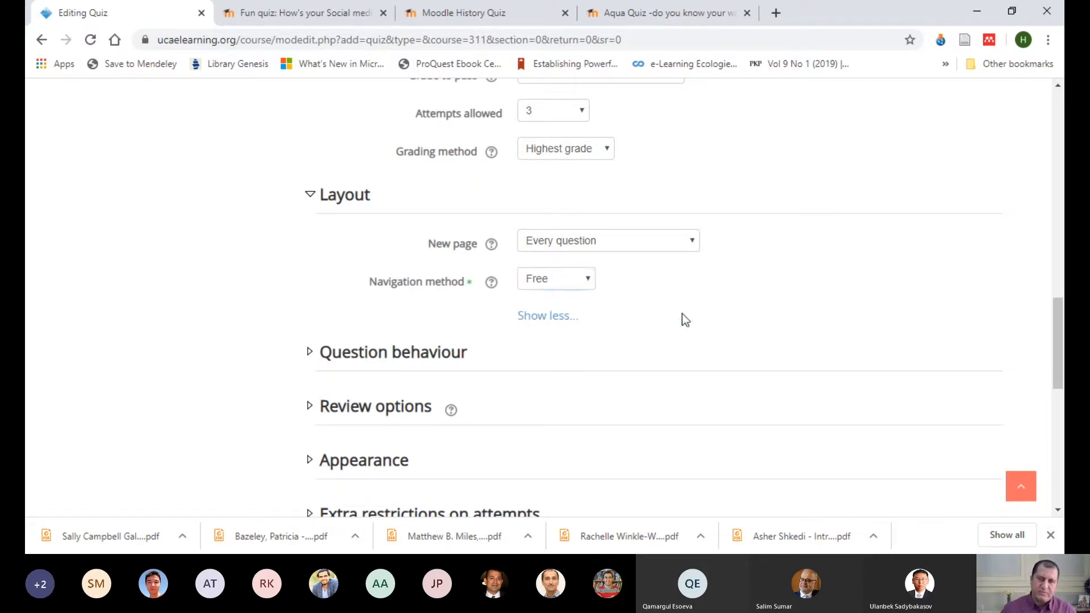
click(578, 289)
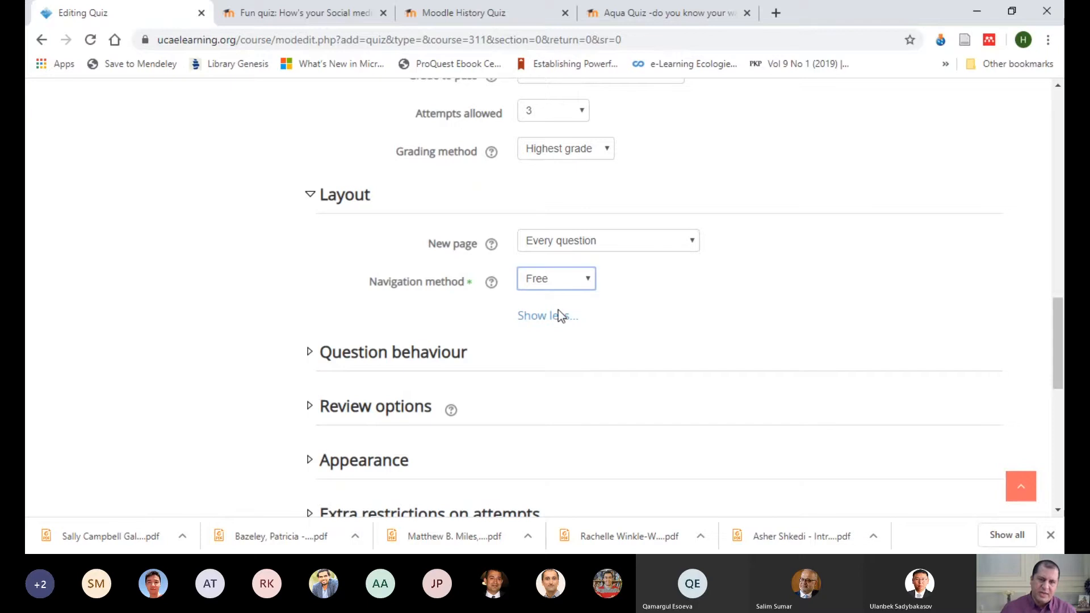
click(706, 314)
scroll(721, 253, down, 3)
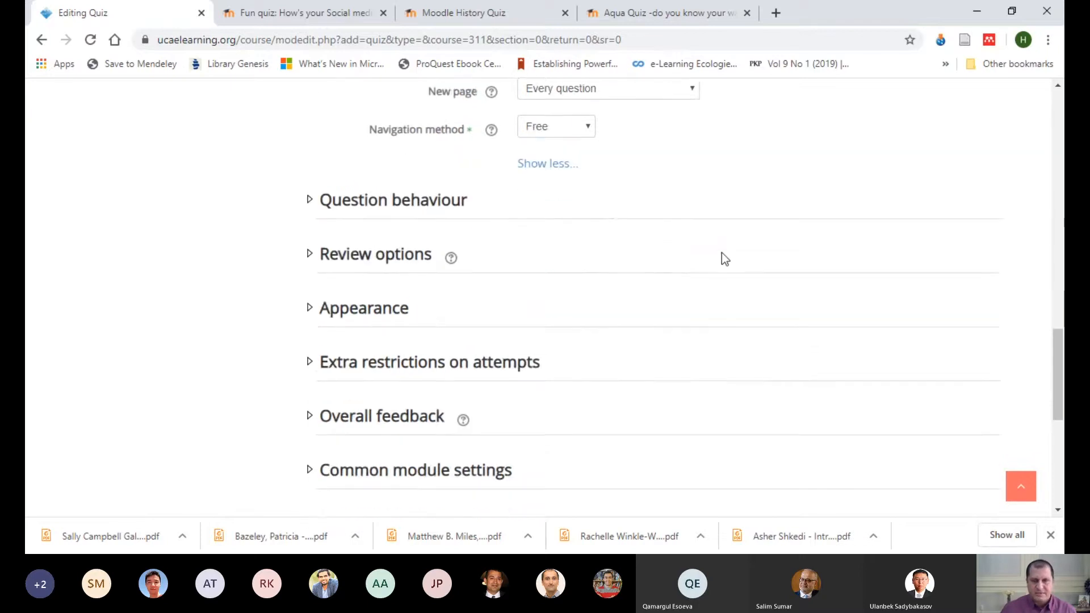
click(438, 208)
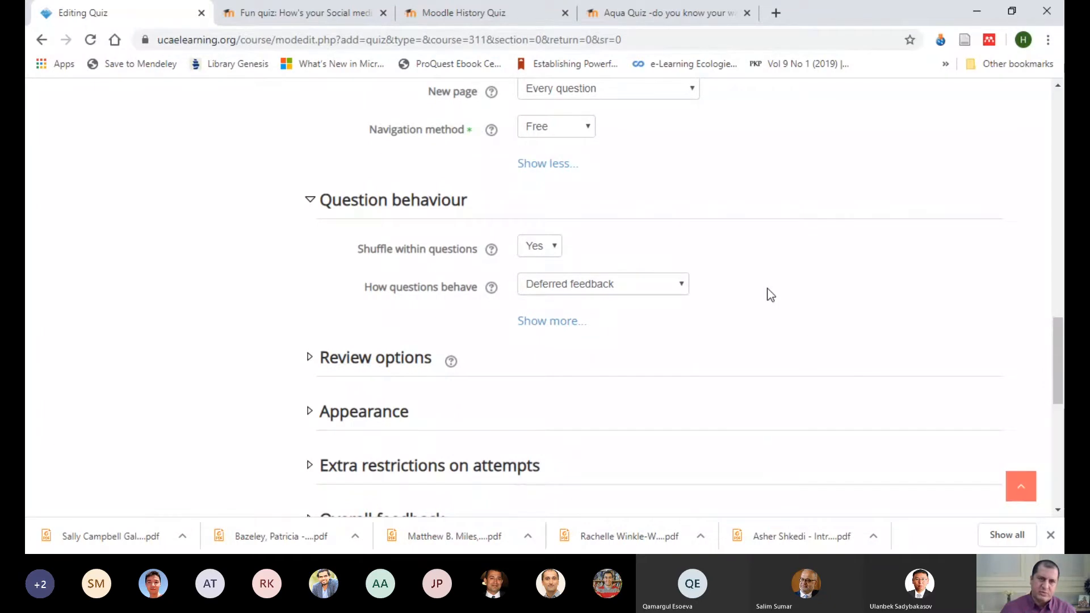
Step: Try switching Shuffle within questions to No, and set it back to Yes
key(ctrl+Tab)
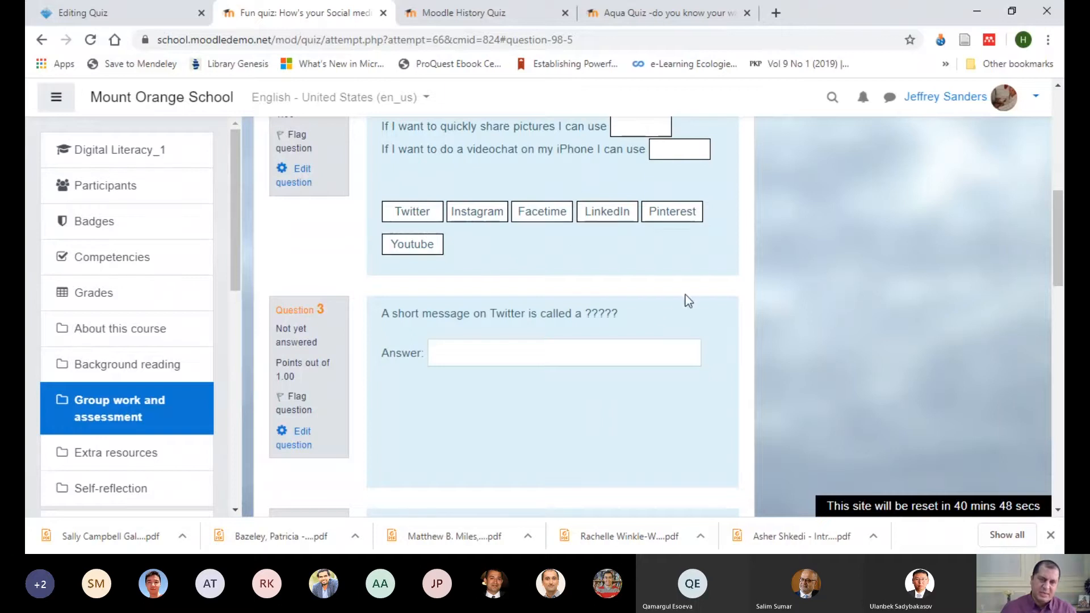
click(136, 17)
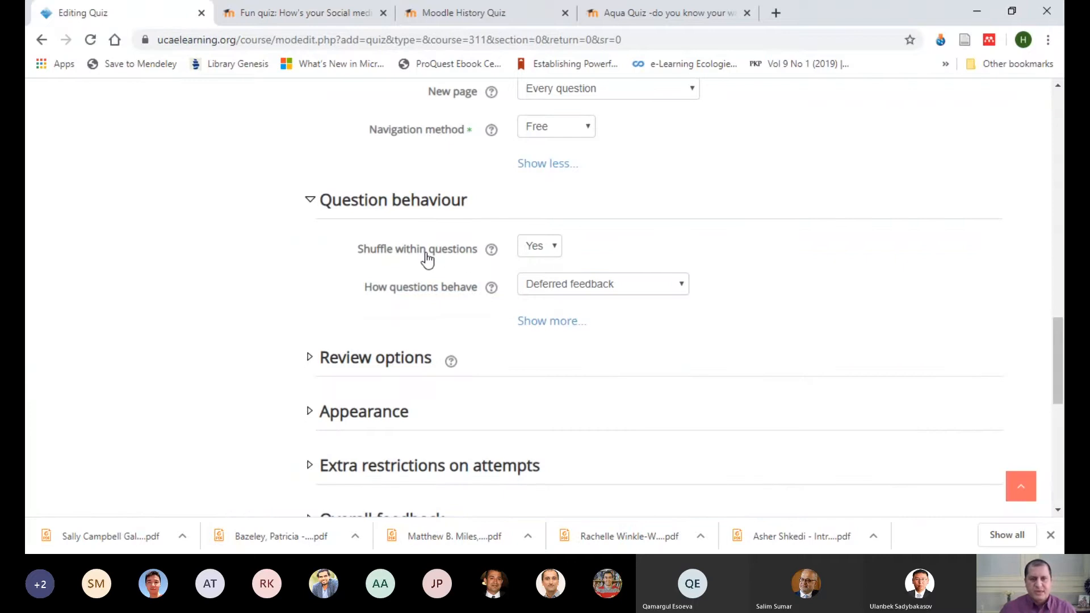
click(554, 250)
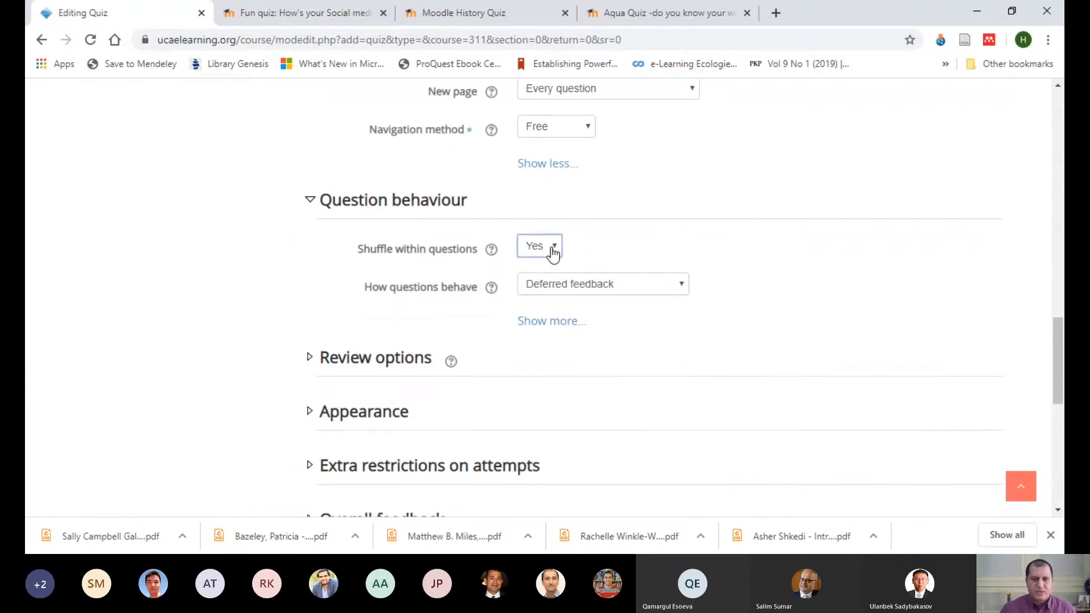
click(557, 263)
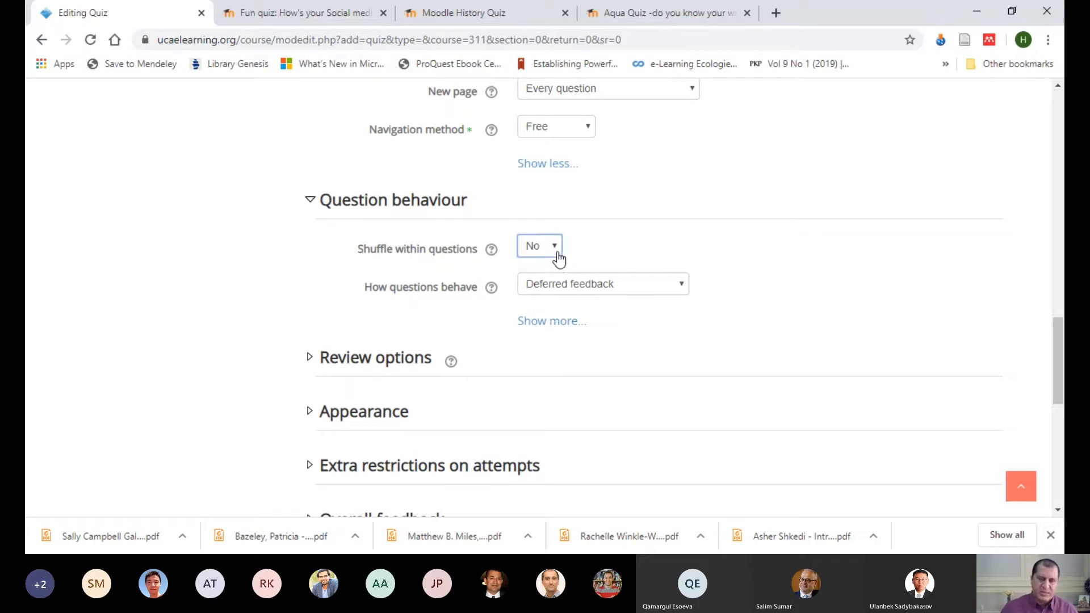
click(541, 277)
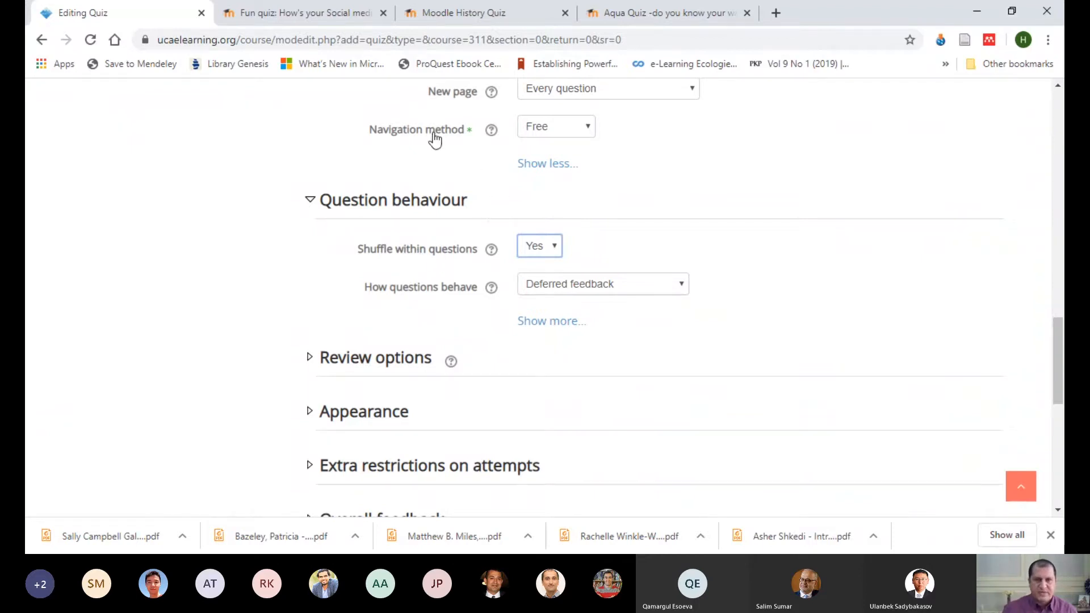
click(588, 132)
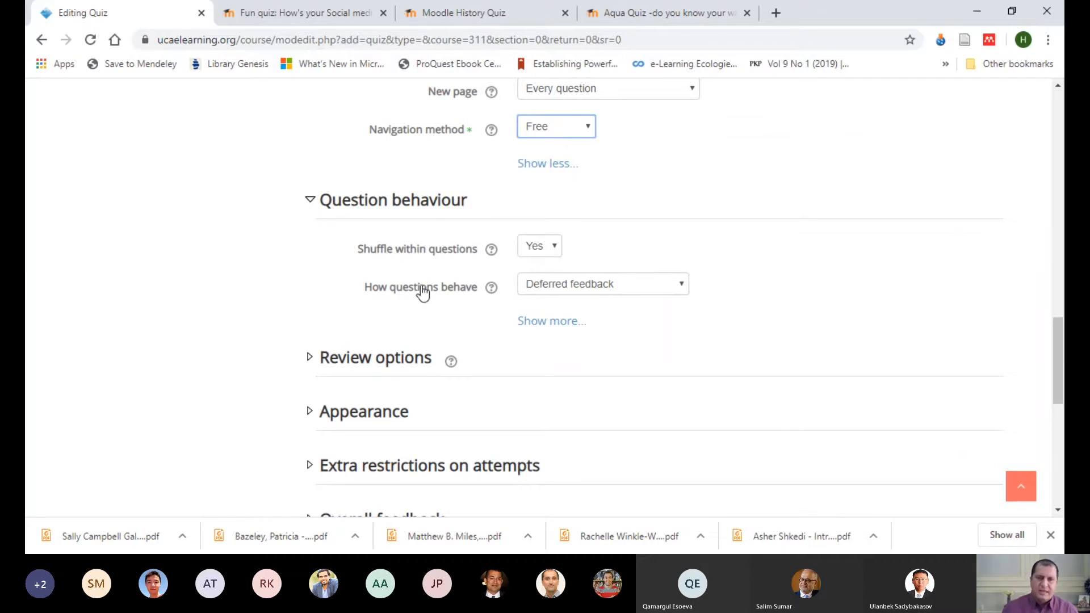
Step: Review how questions can behave, and try selecting and clearing the answer "A hashtag" for question 1 in the social media quiz preview
click(683, 290)
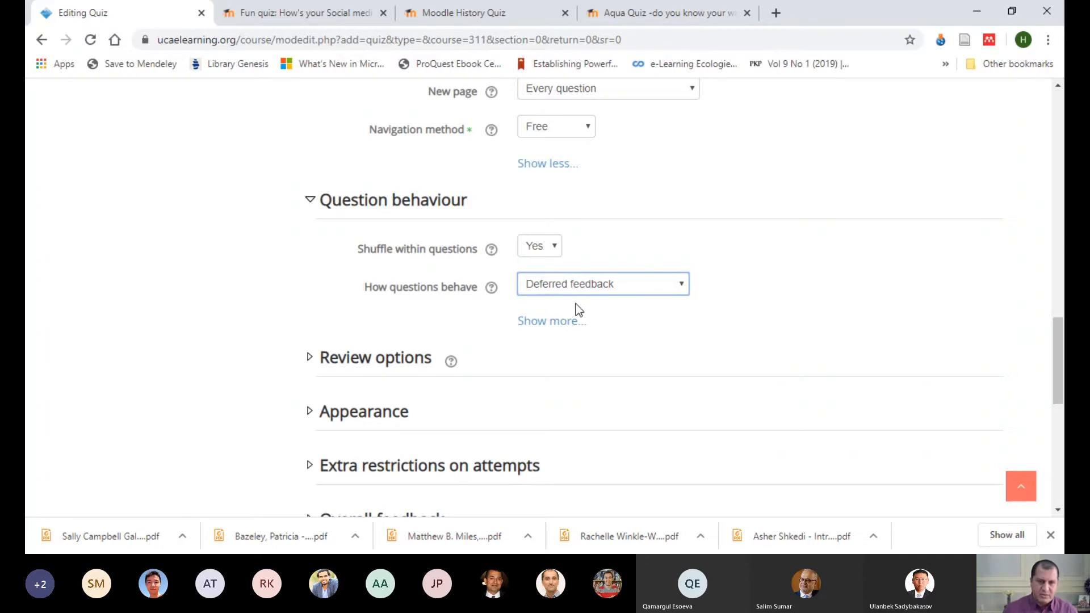
click(280, 15)
scroll(625, 261, up, 10)
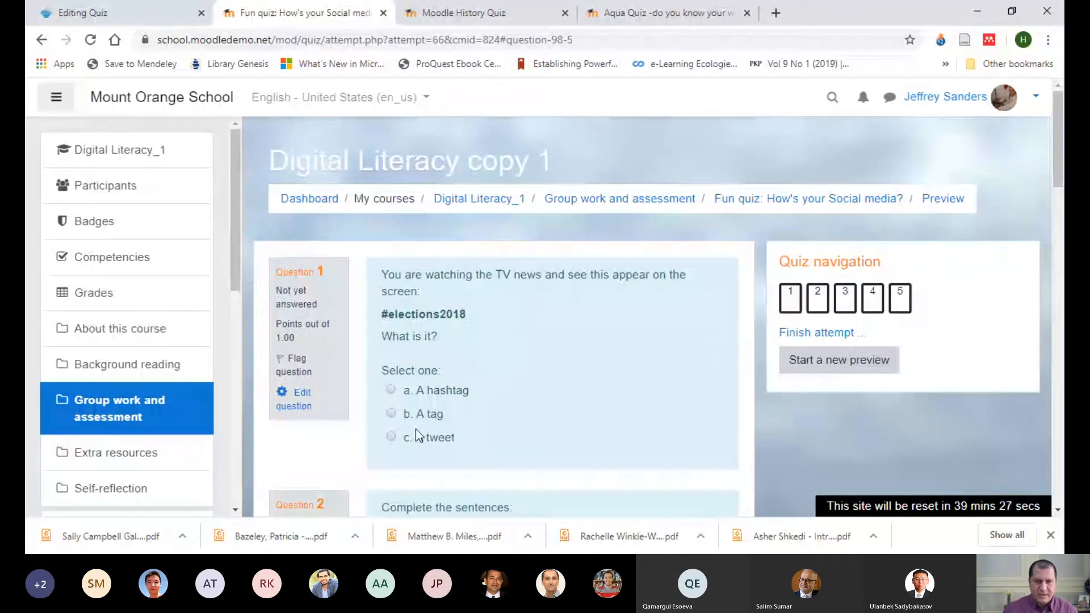
click(390, 390)
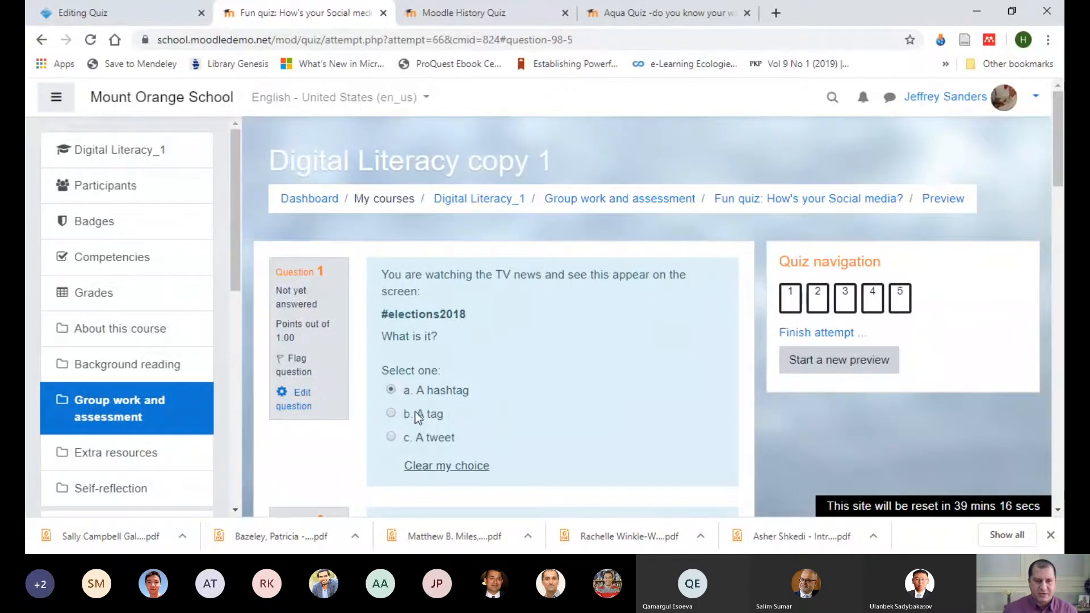
click(431, 467)
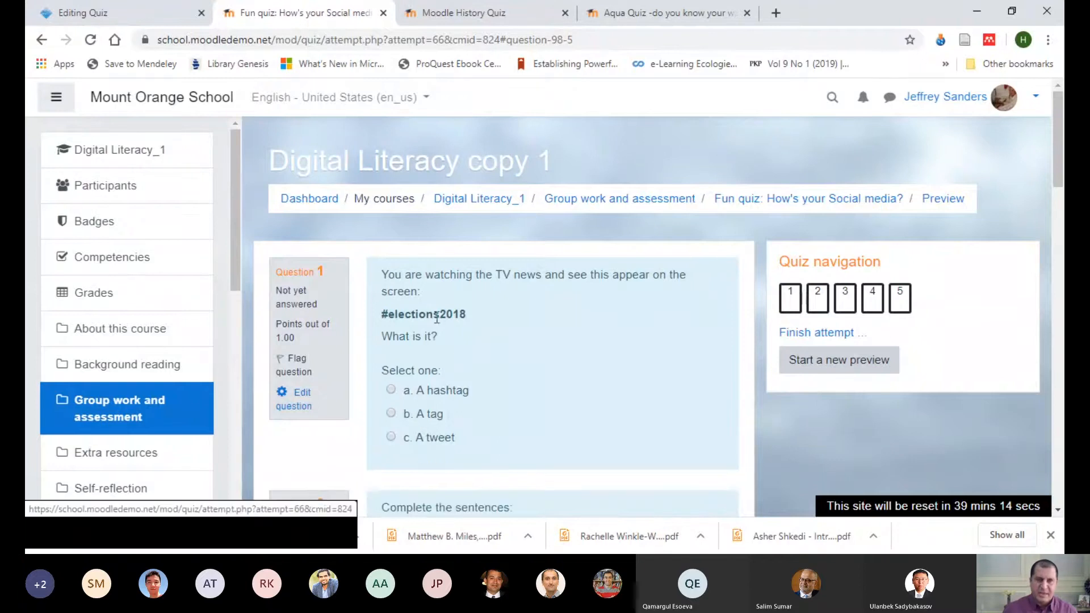
click(152, 21)
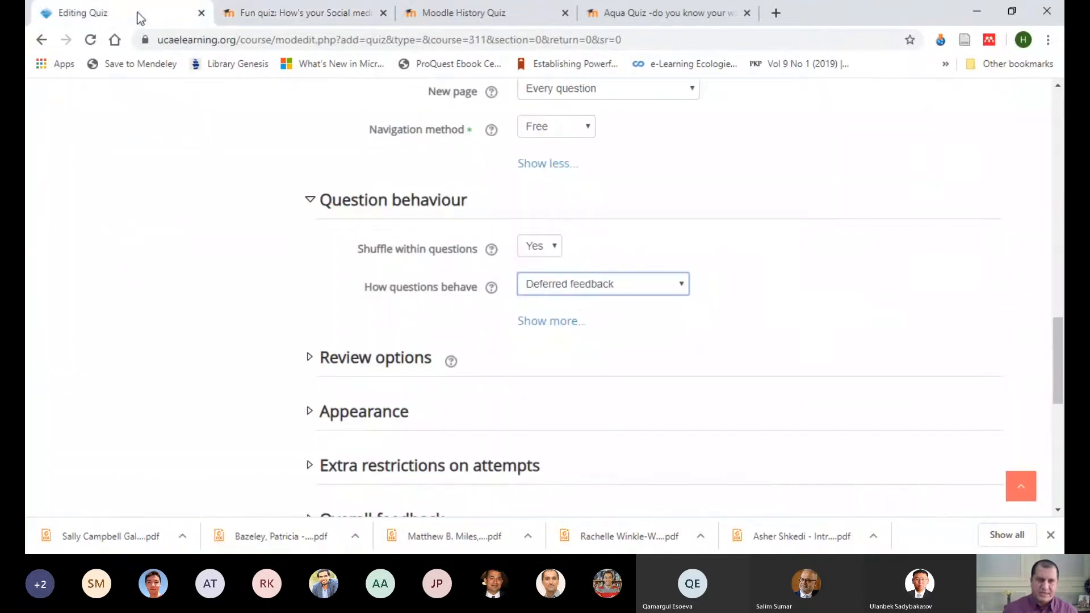
Step: Set how questions behave to Adaptive mode, and answer question 1 in the social media quiz preview with "A hashtag"
click(578, 304)
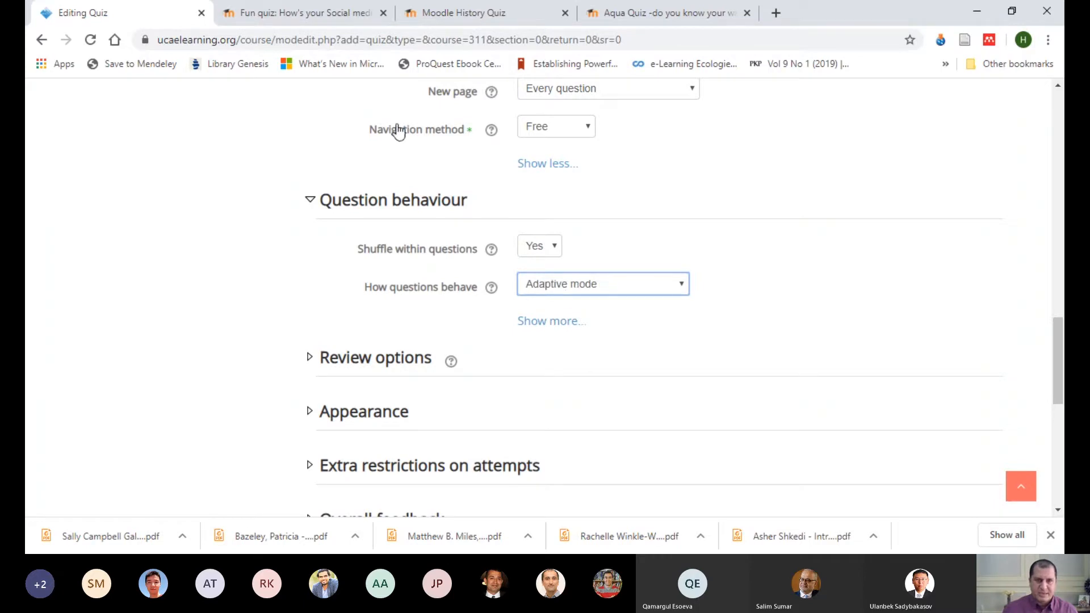
click(295, 9)
click(420, 394)
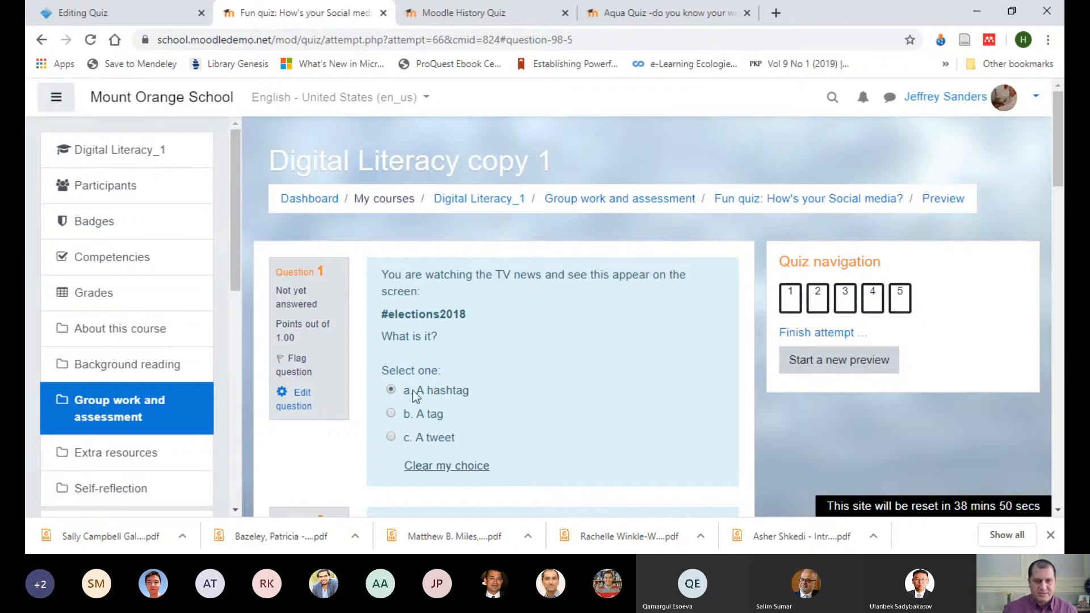
Step: Set how questions behave to Adaptive mode (no penalties), and compare it with question 1 in the social media quiz preview
click(160, 8)
click(585, 321)
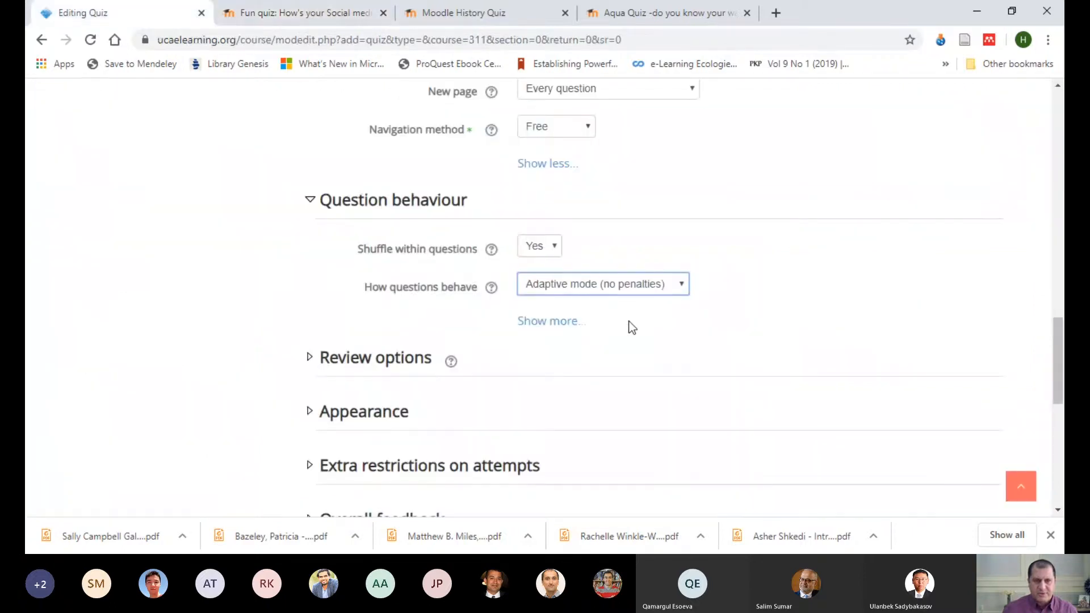
click(320, 16)
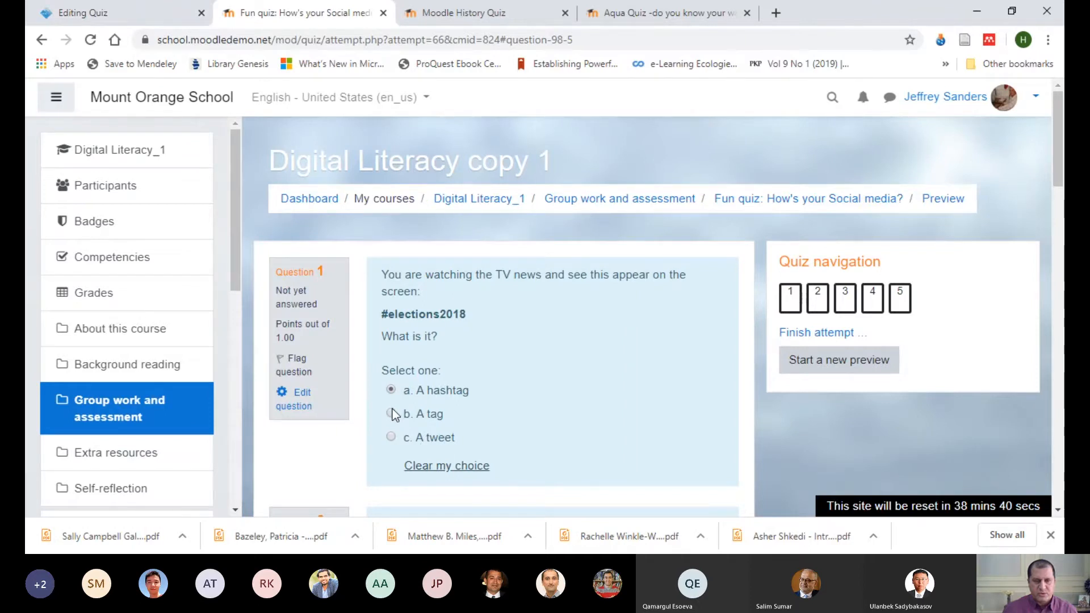
click(102, 13)
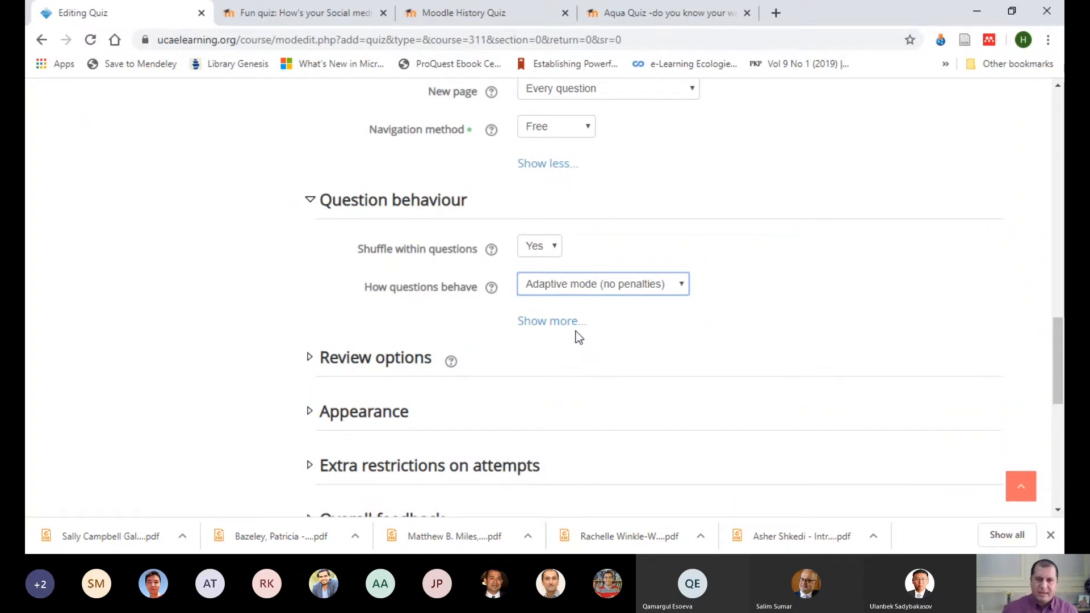
click(296, 16)
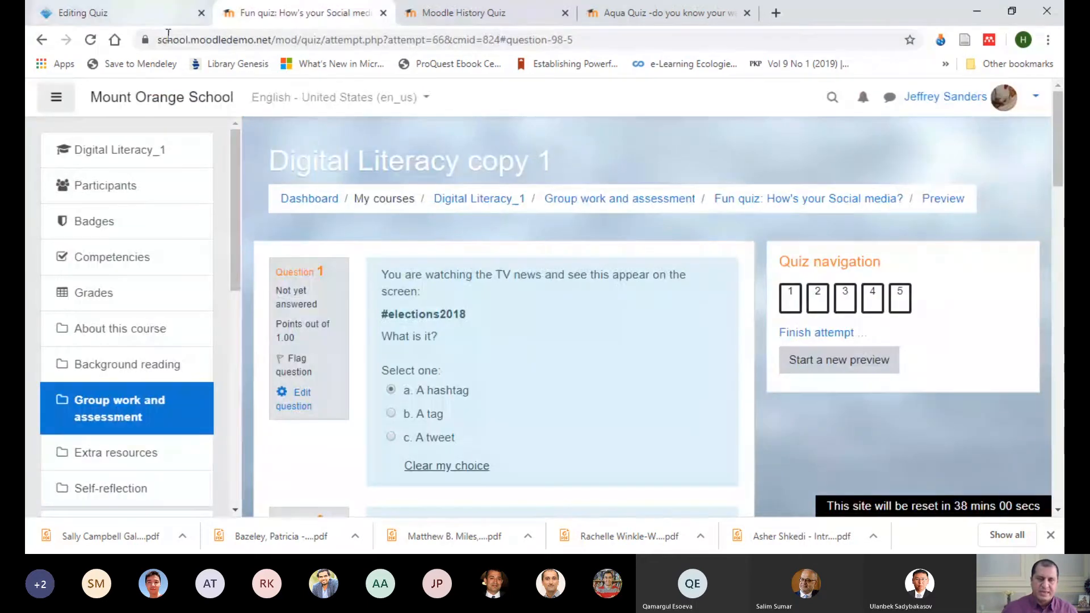
click(159, 18)
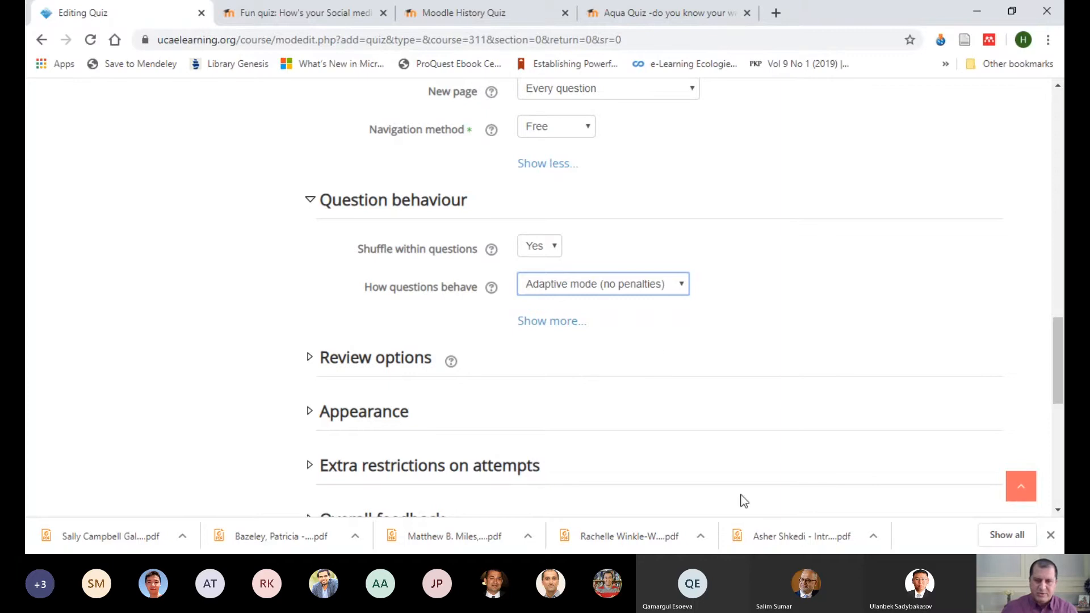
click(687, 562)
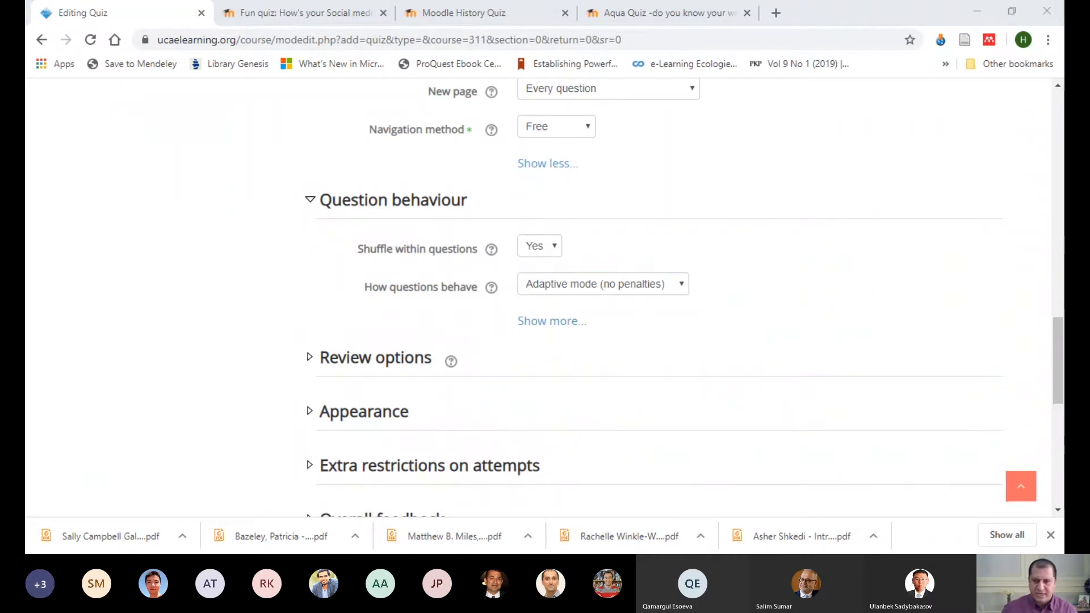
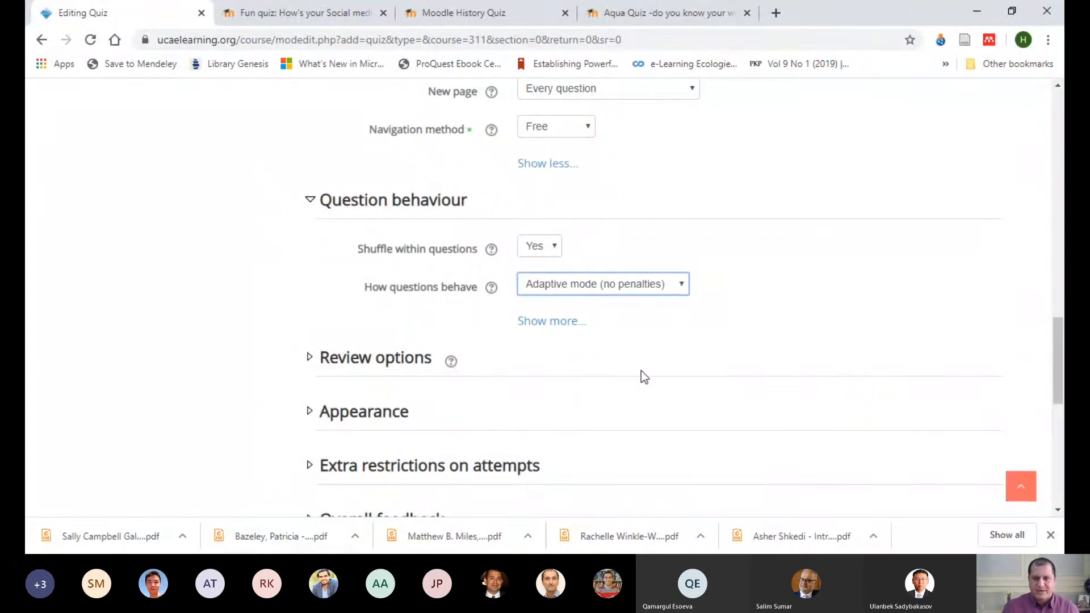
Step: Reveal the additional question behaviour settings for the quiz, and glance at the social media quiz preview
click(778, 301)
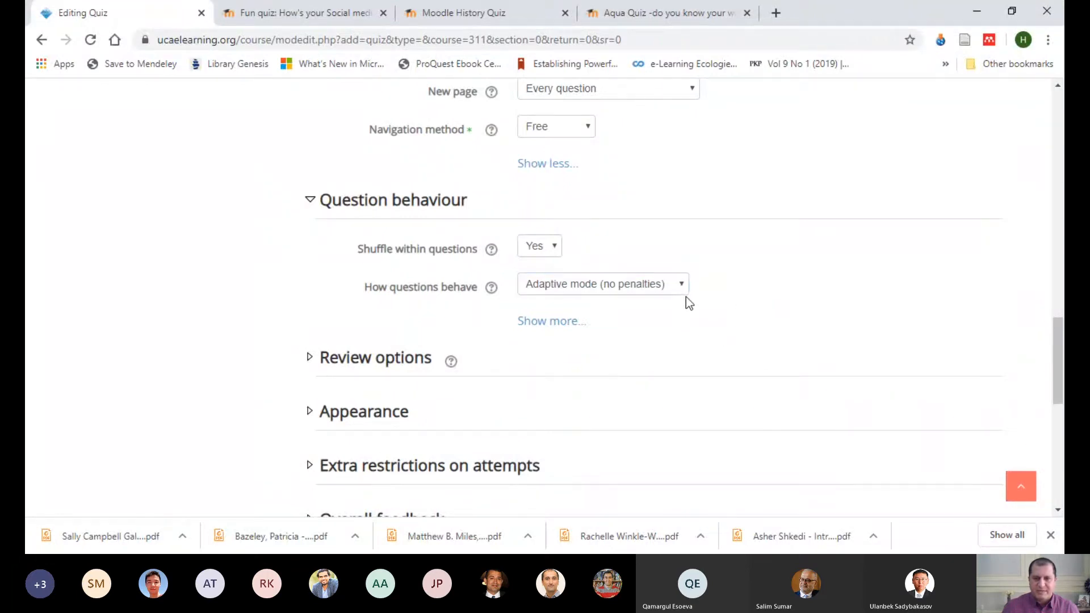
click(565, 322)
scroll(774, 260, down, 3)
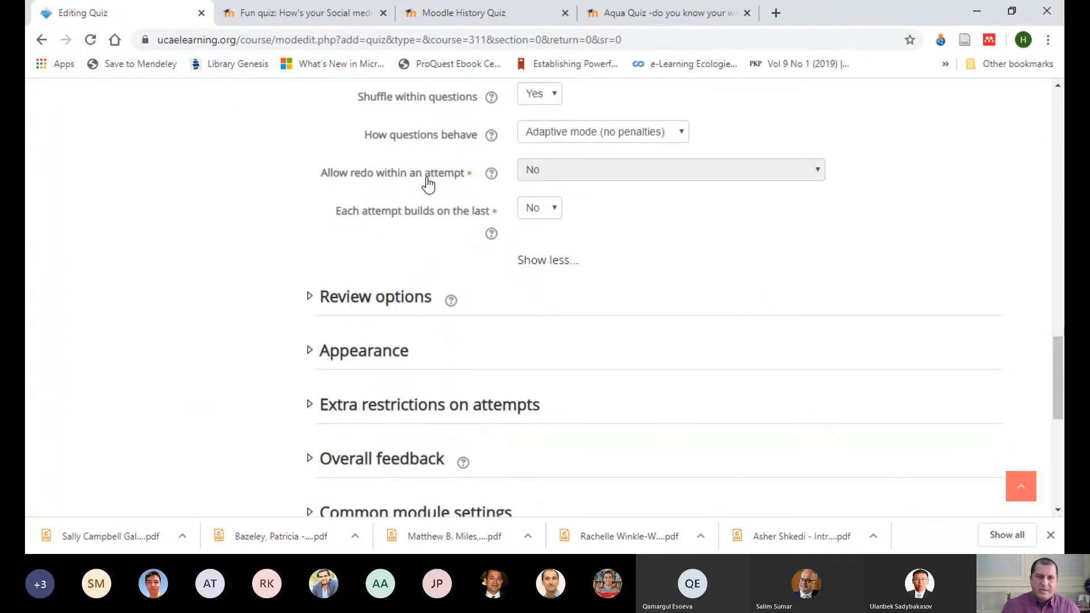
click(334, 12)
click(170, 17)
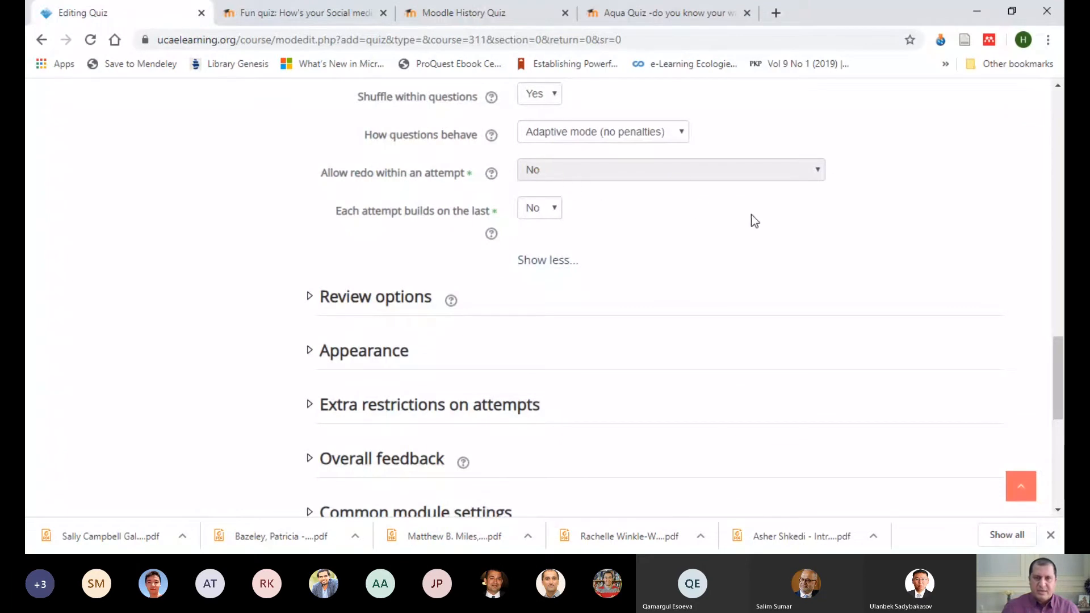
Step: Switch how questions behave to Adaptive mode, and set it back to Deferred feedback
scroll(750, 218, up, 3)
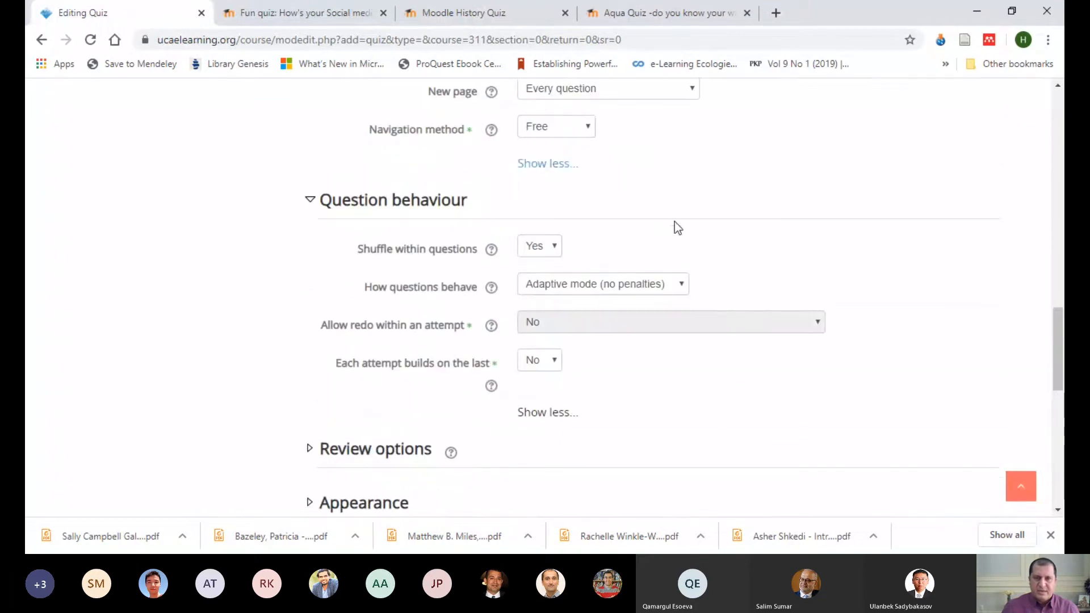
click(687, 288)
key(Up)
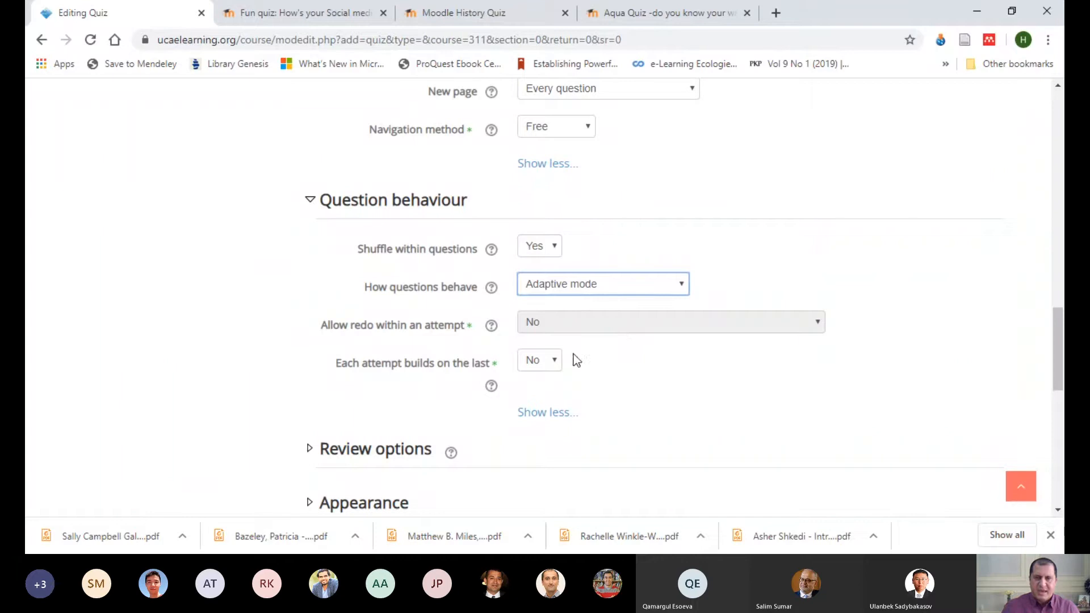
click(574, 329)
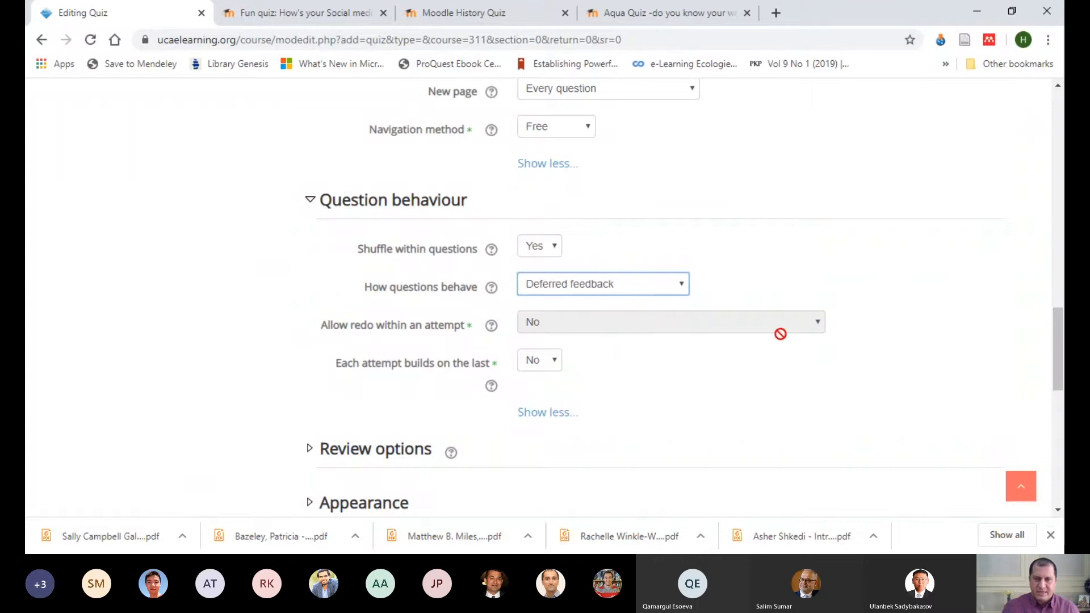
Step: Set the attempts allowed to 1 in the quiz's grade settings
scroll(608, 247, up, 4)
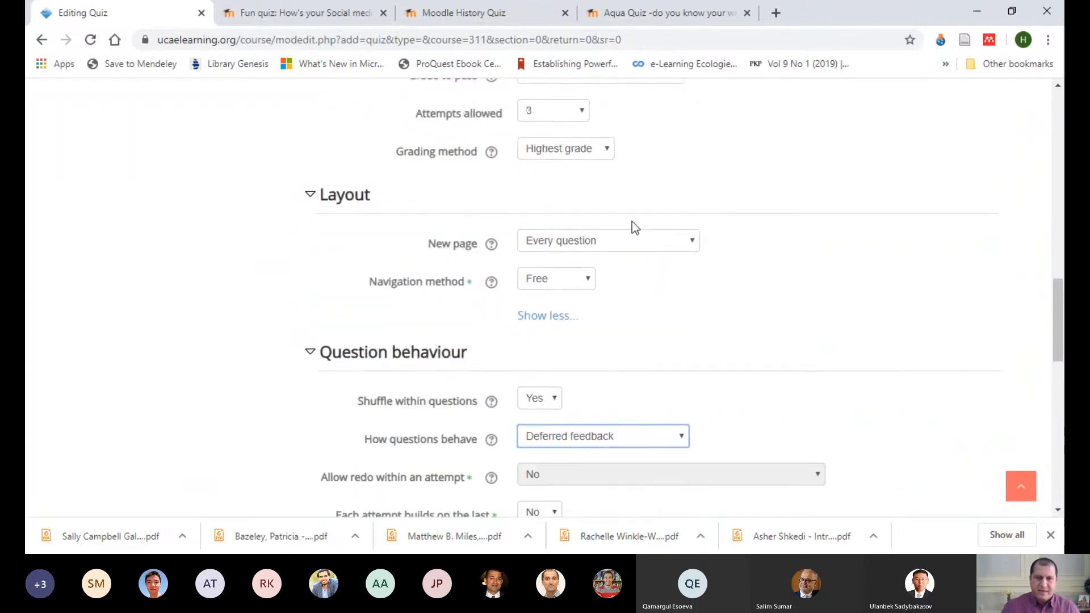
click(579, 193)
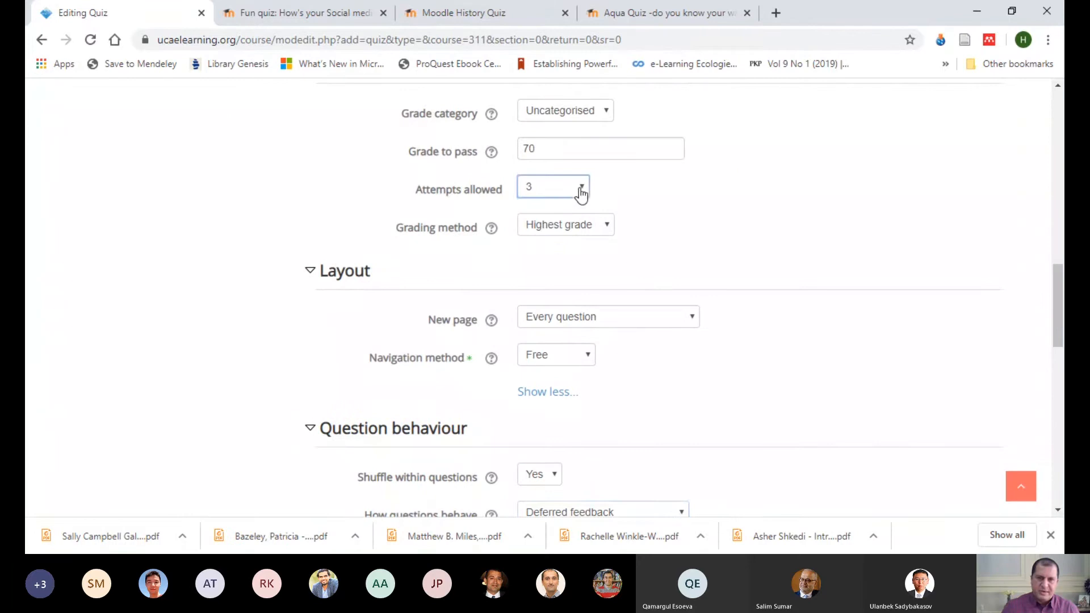
click(547, 215)
click(739, 197)
scroll(795, 218, down, 4)
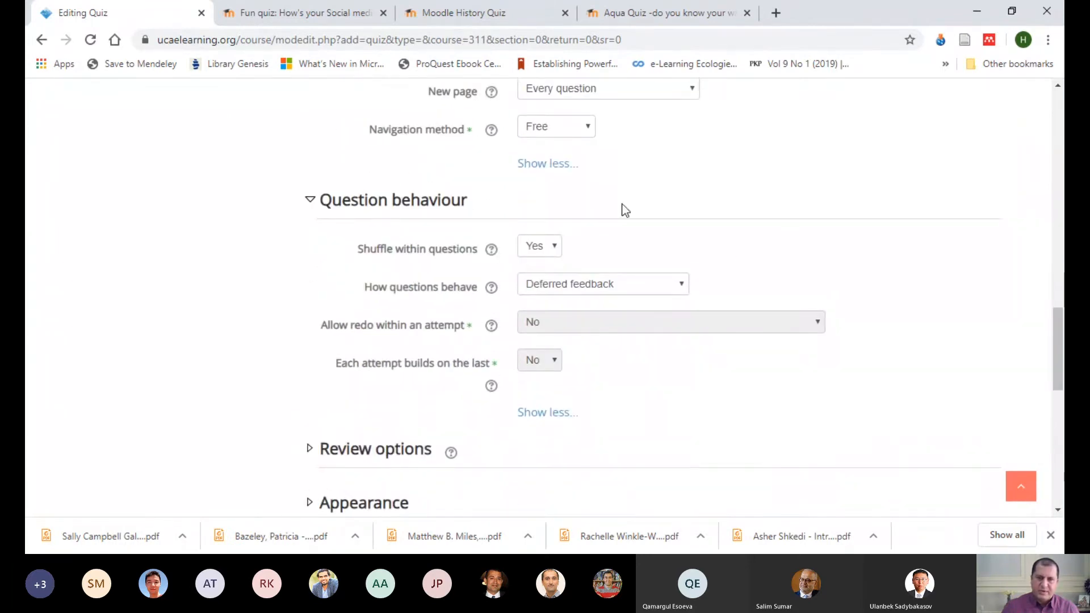
Step: Read the help text for Allow redo within an attempt in the question behaviour settings
scroll(625, 144, up, 3)
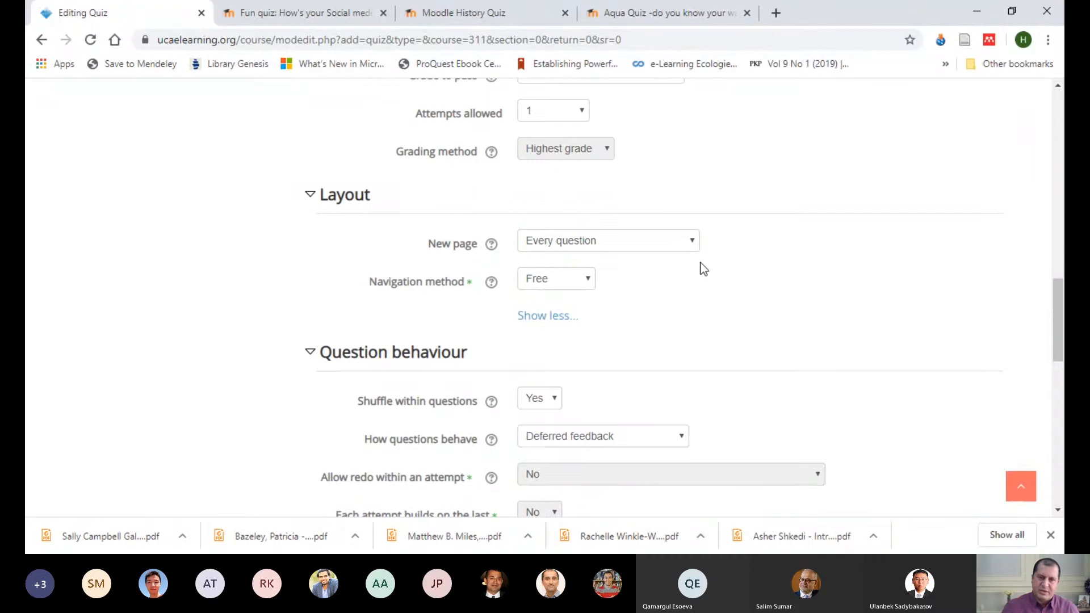
scroll(686, 275, down, 3)
click(492, 326)
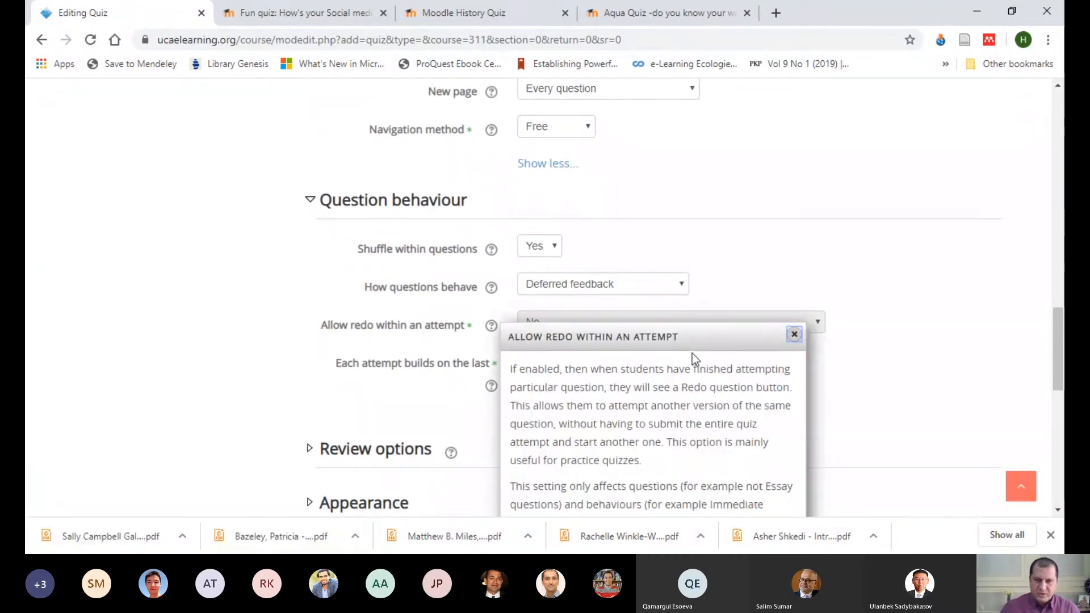
scroll(701, 375, down, 2)
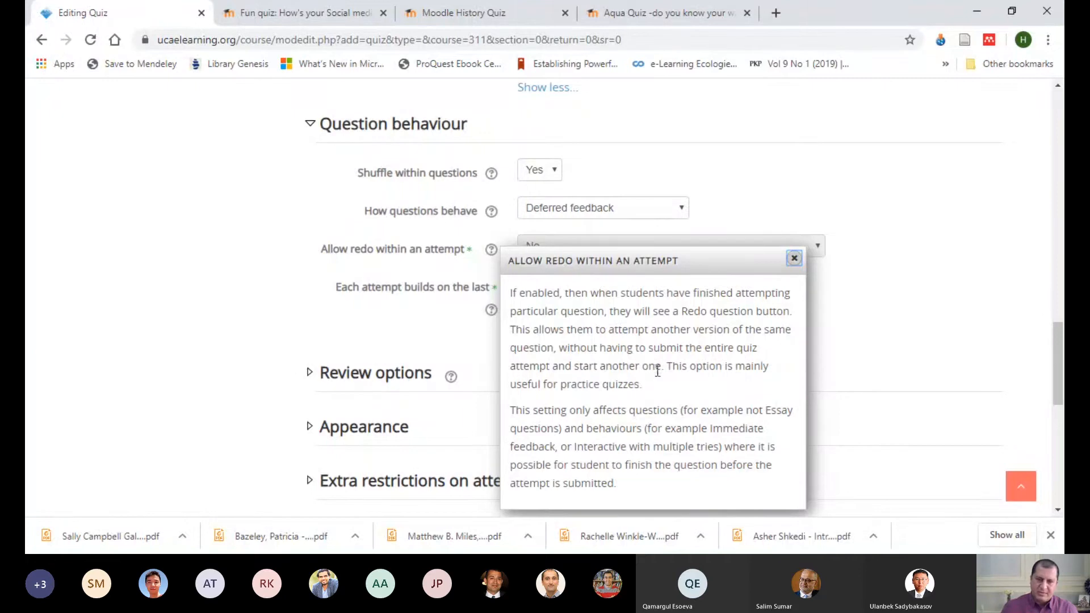
click(794, 259)
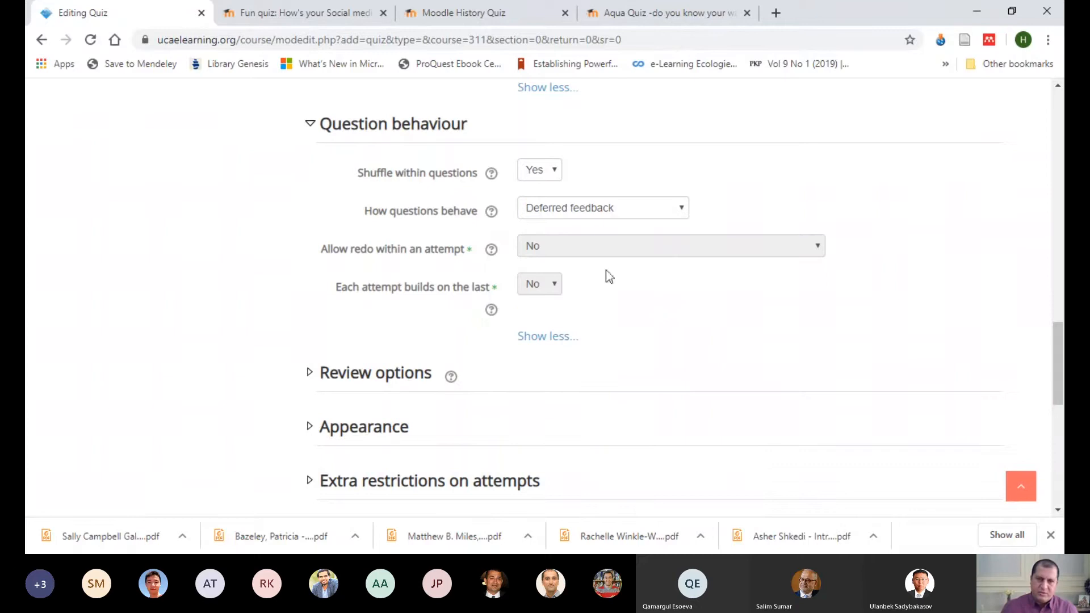
Step: Set the attempts allowed to 2, and check the question behaviour settings that depend on it
scroll(658, 286, up, 1)
scroll(655, 278, up, 4)
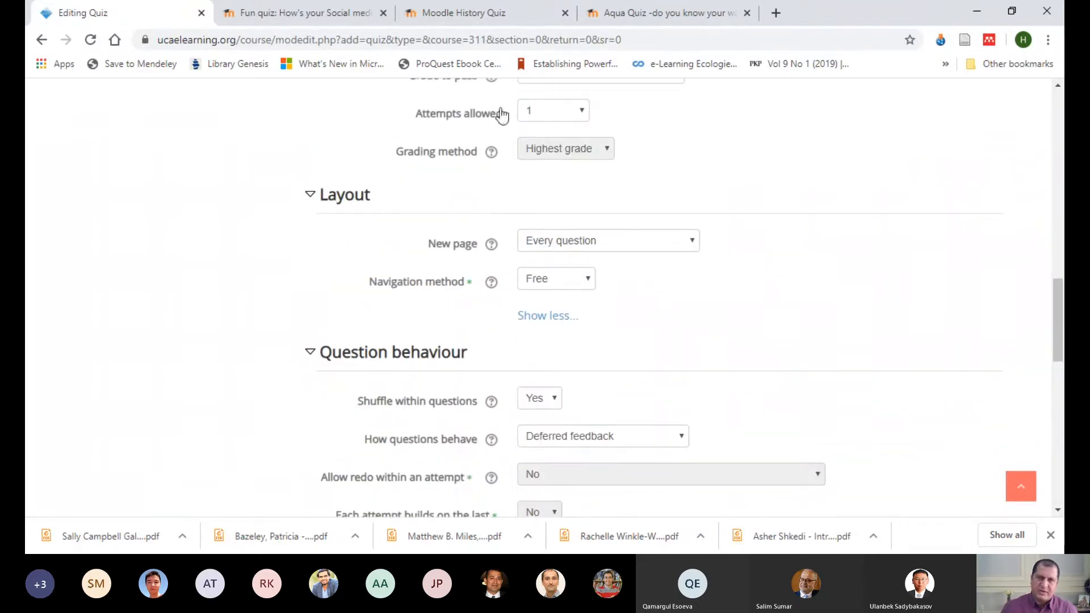
click(584, 113)
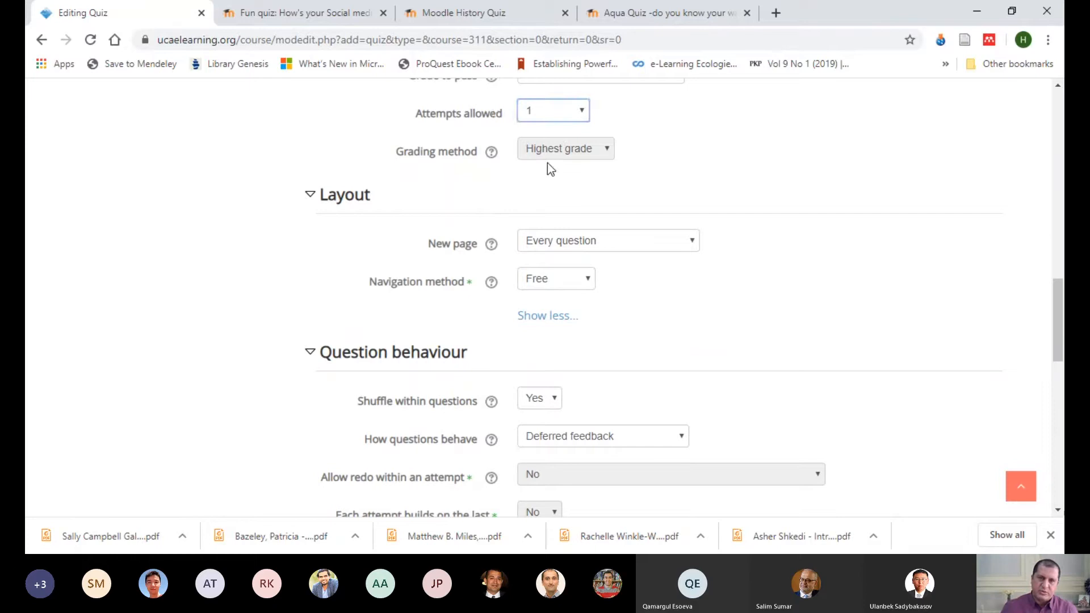
click(547, 162)
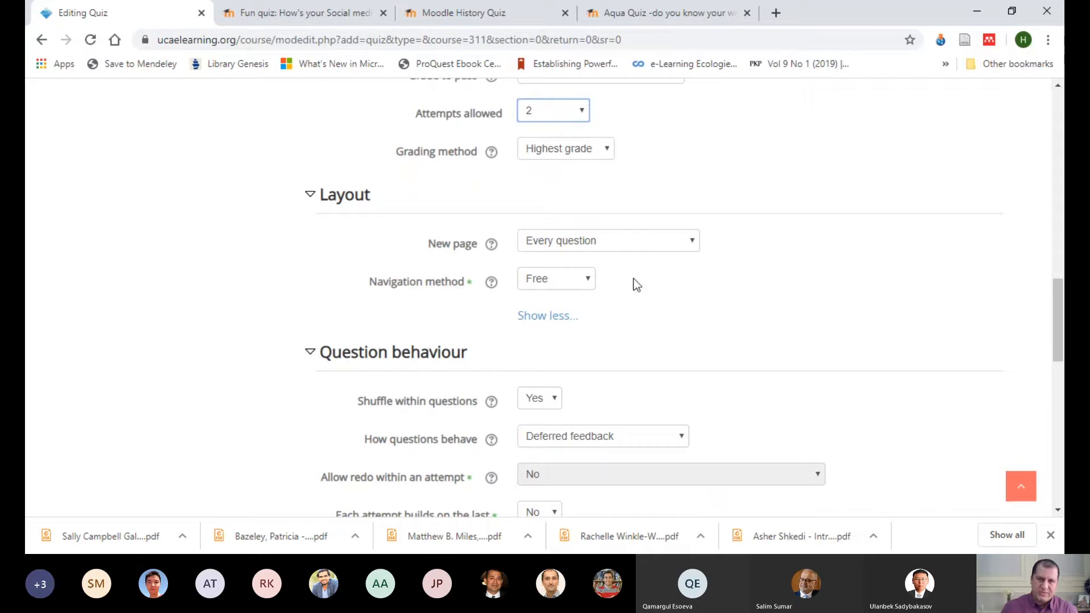
scroll(652, 339, down, 1)
scroll(591, 397, down, 2)
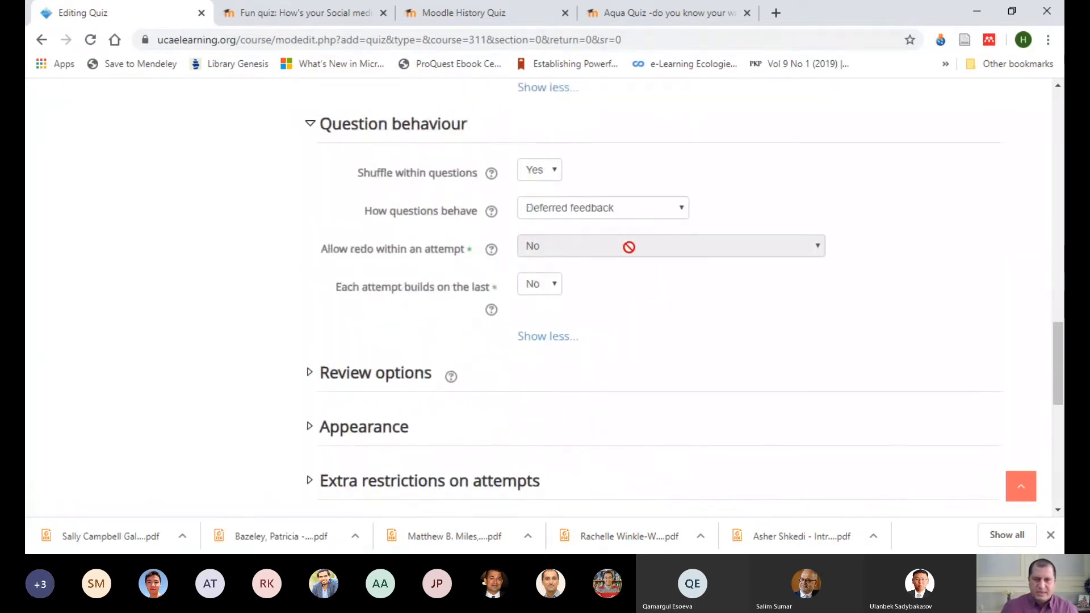
scroll(717, 256, up, 3)
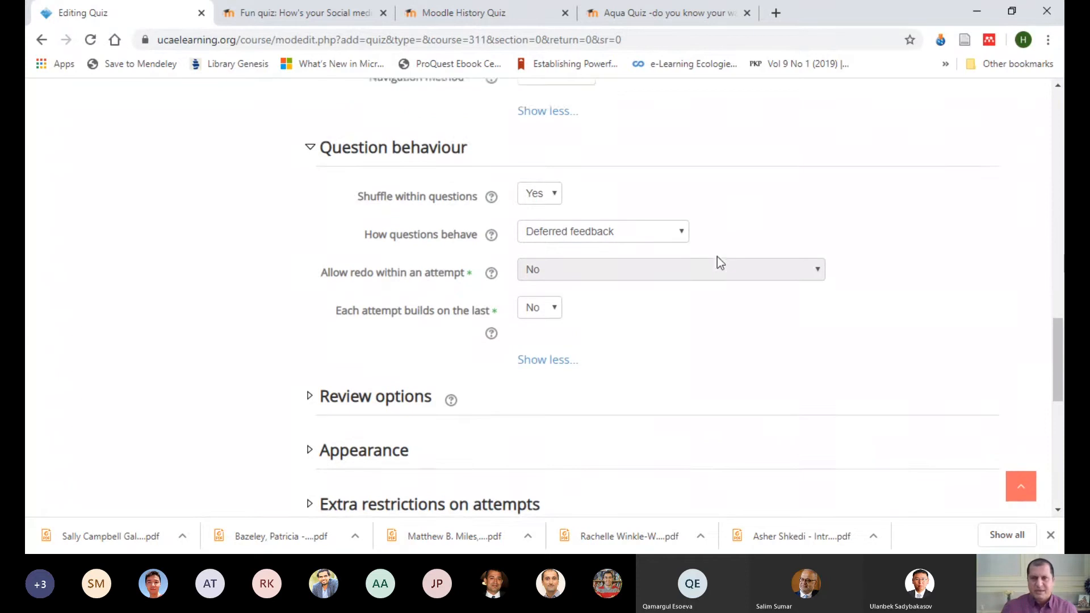
scroll(682, 244, up, 2)
scroll(744, 241, down, 3)
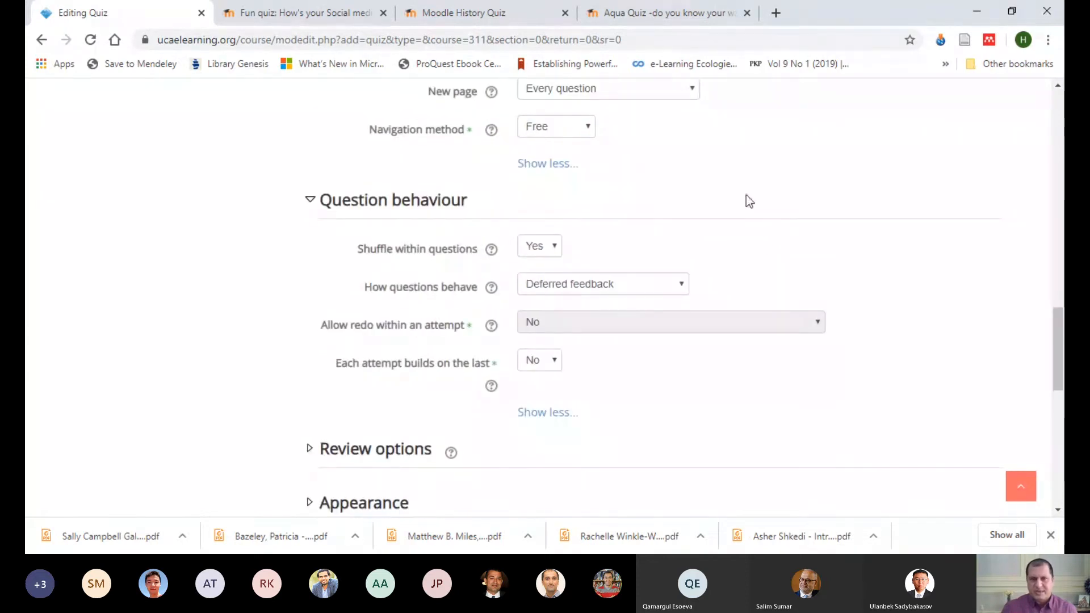
scroll(676, 361, down, 1)
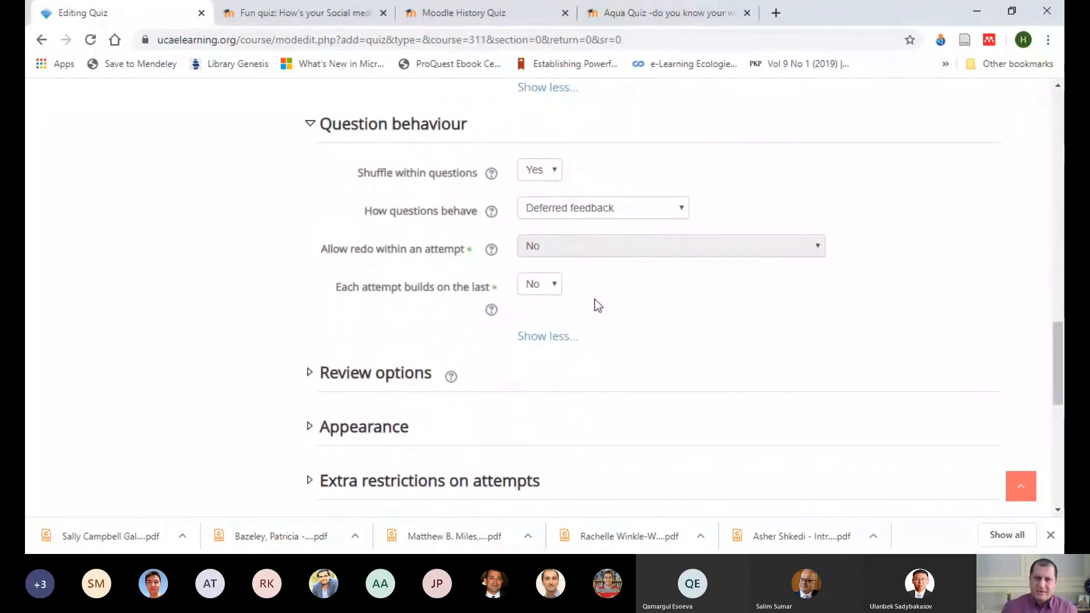
Step: Choose a navigation method in the layout settings, and set Each attempt builds on the last to Yes
click(559, 291)
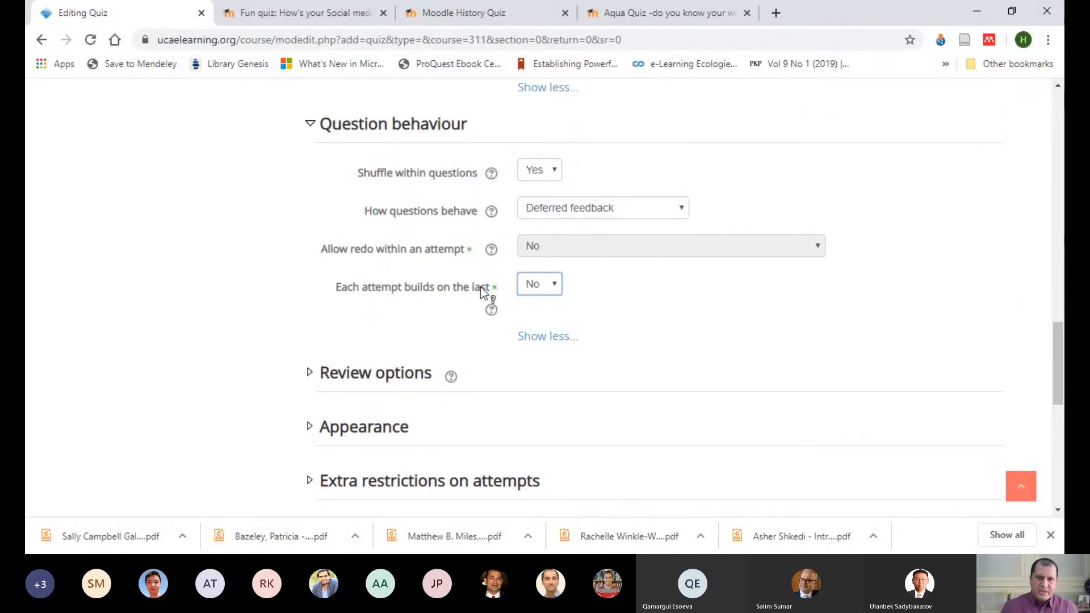
scroll(662, 273, up, 3)
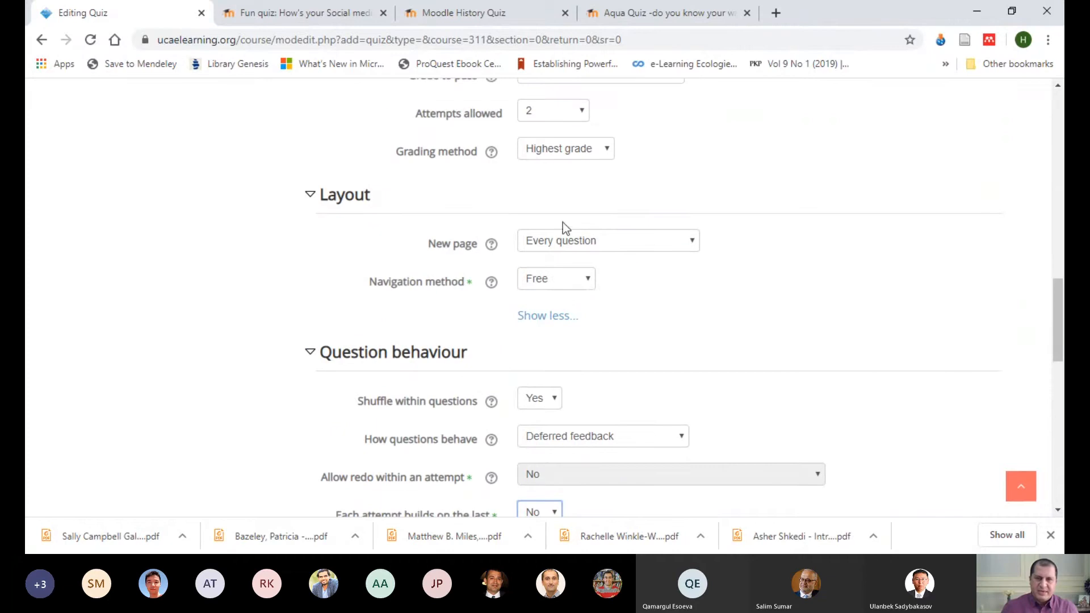
click(584, 288)
click(564, 317)
scroll(697, 292, down, 6)
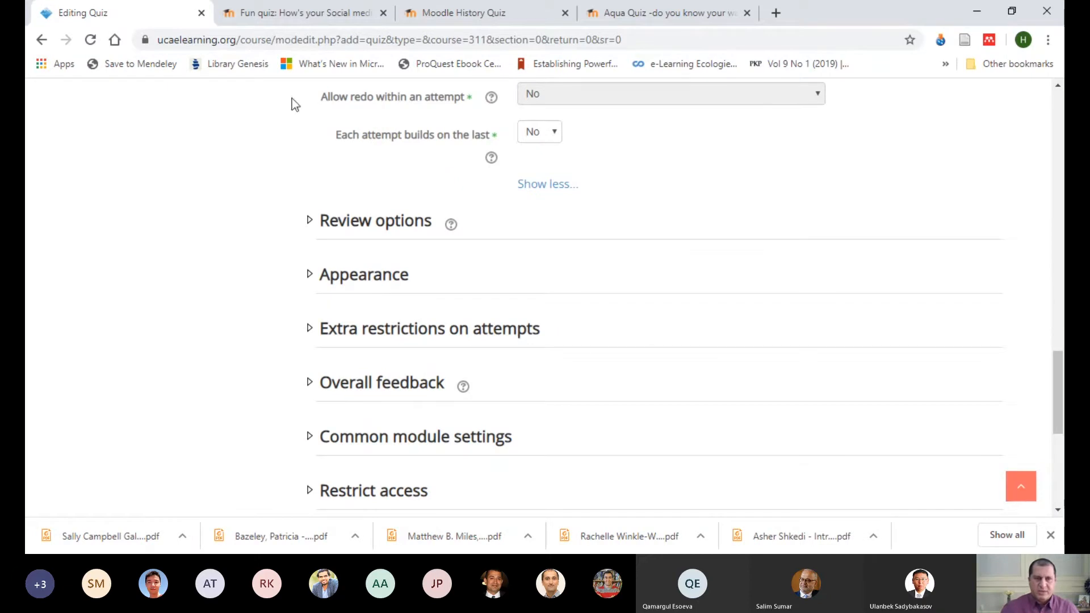
click(557, 141)
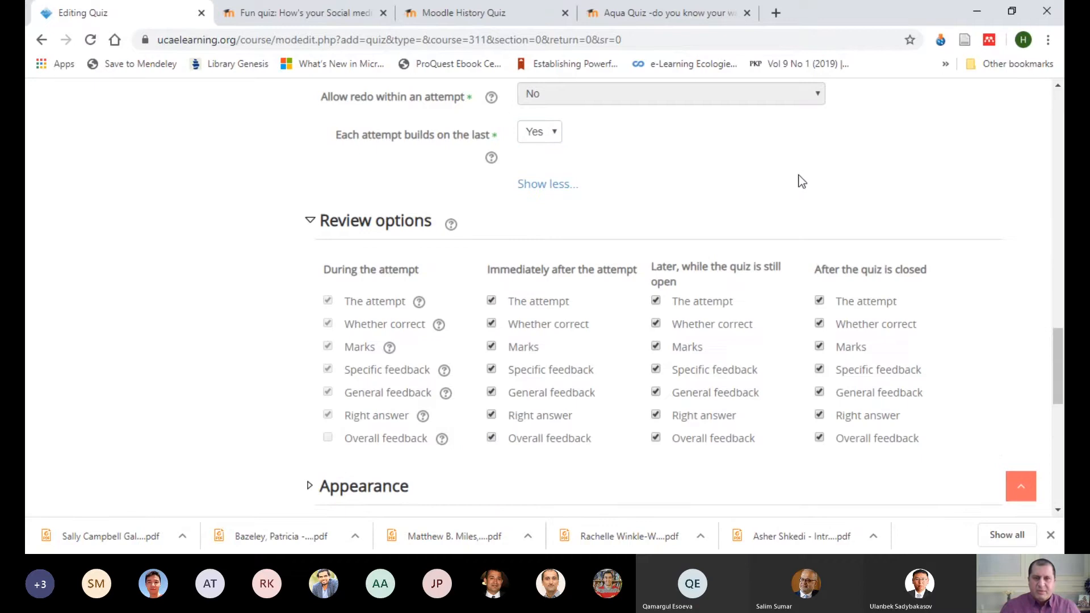
Step: Examine the review options for each stage of the quiz, and read the help for The attempt
scroll(795, 182, down, 3)
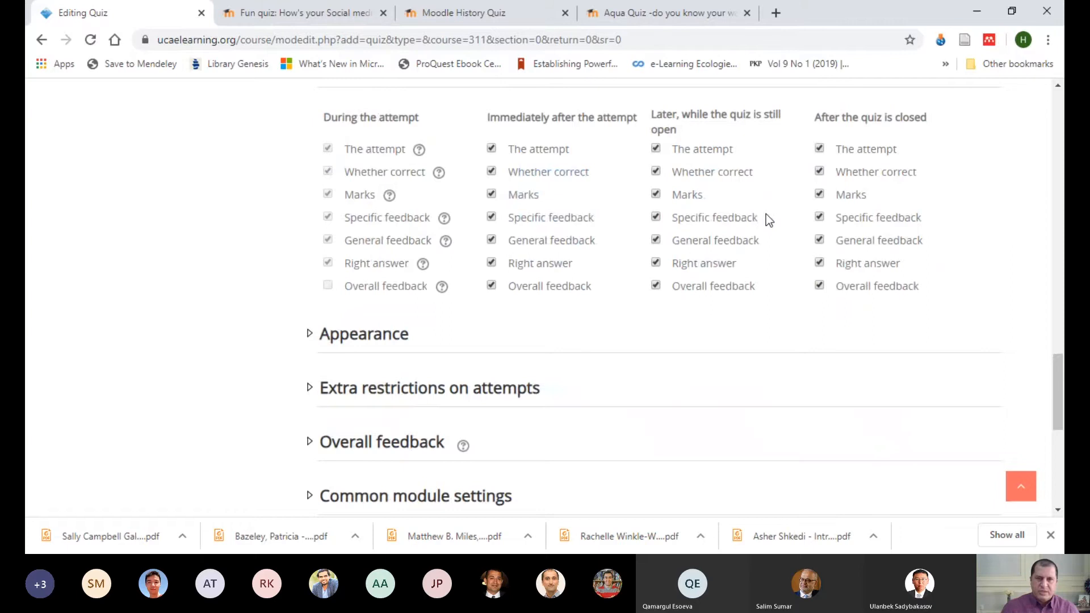
scroll(567, 263, up, 1)
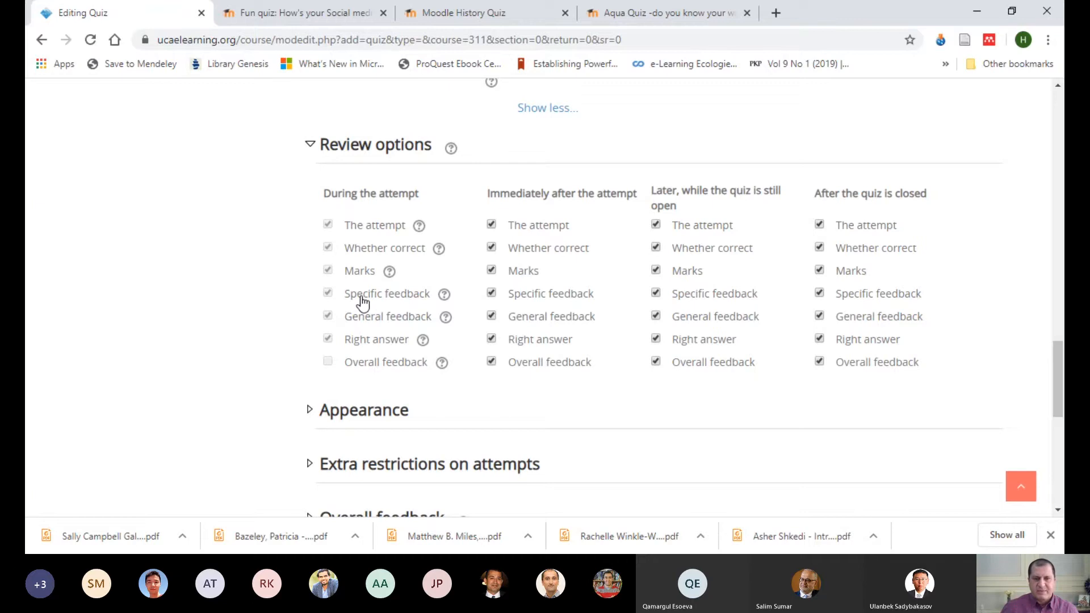
scroll(477, 268, down, 1)
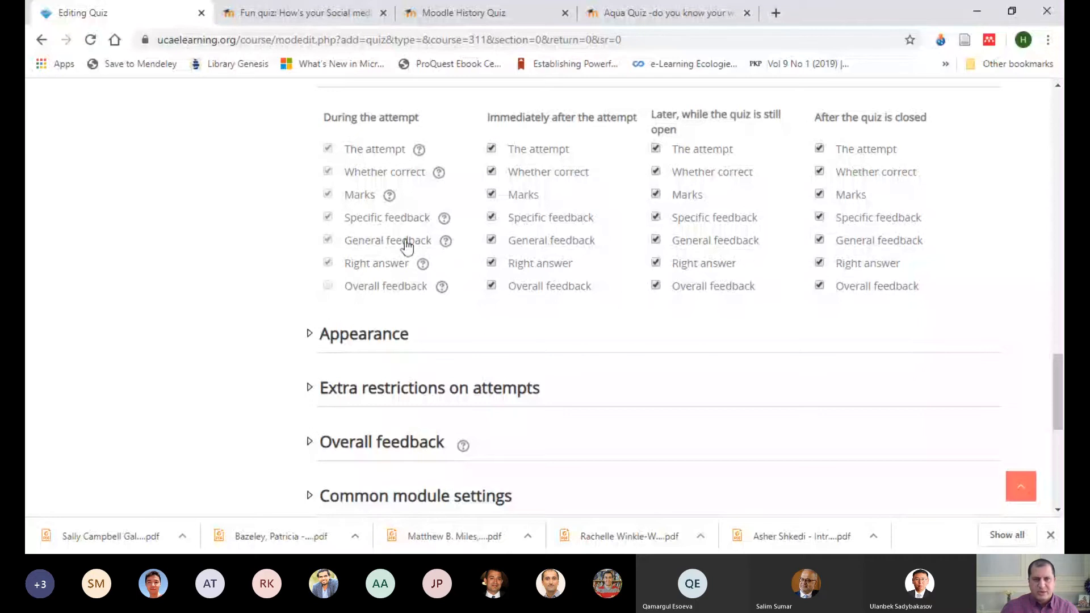
click(419, 149)
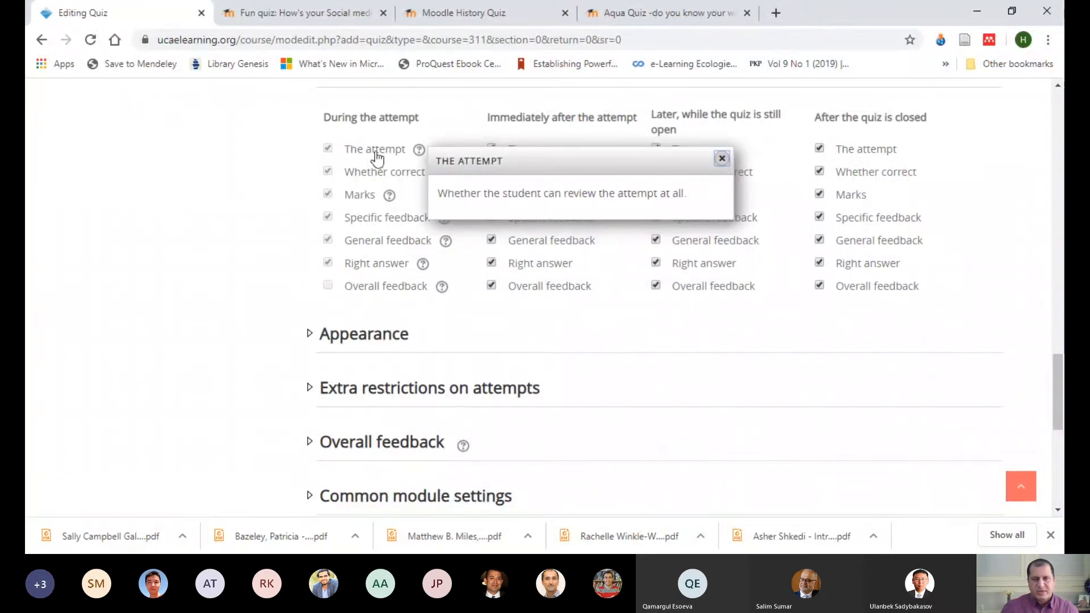
click(722, 159)
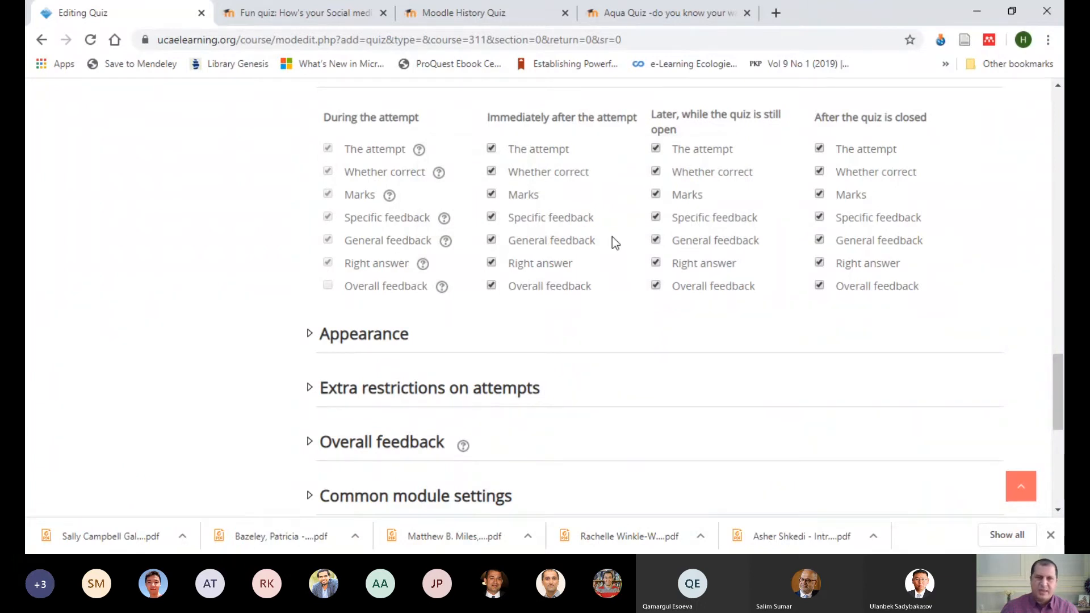
Step: Expand the Appearance settings and look through the choices for showing the user's picture
scroll(463, 244, down, 1)
click(352, 253)
scroll(686, 261, down, 2)
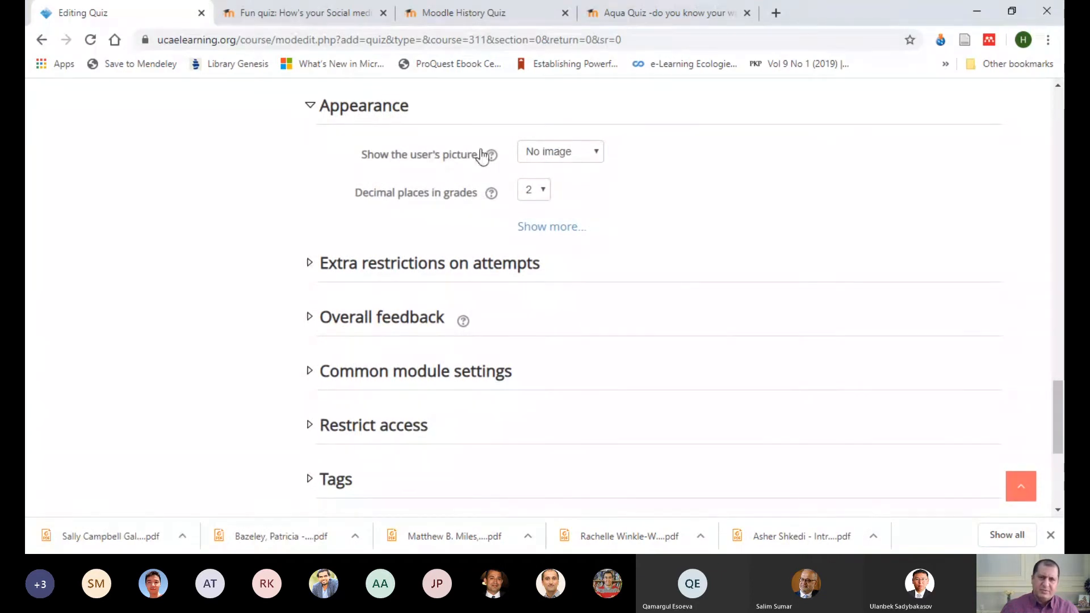
click(599, 154)
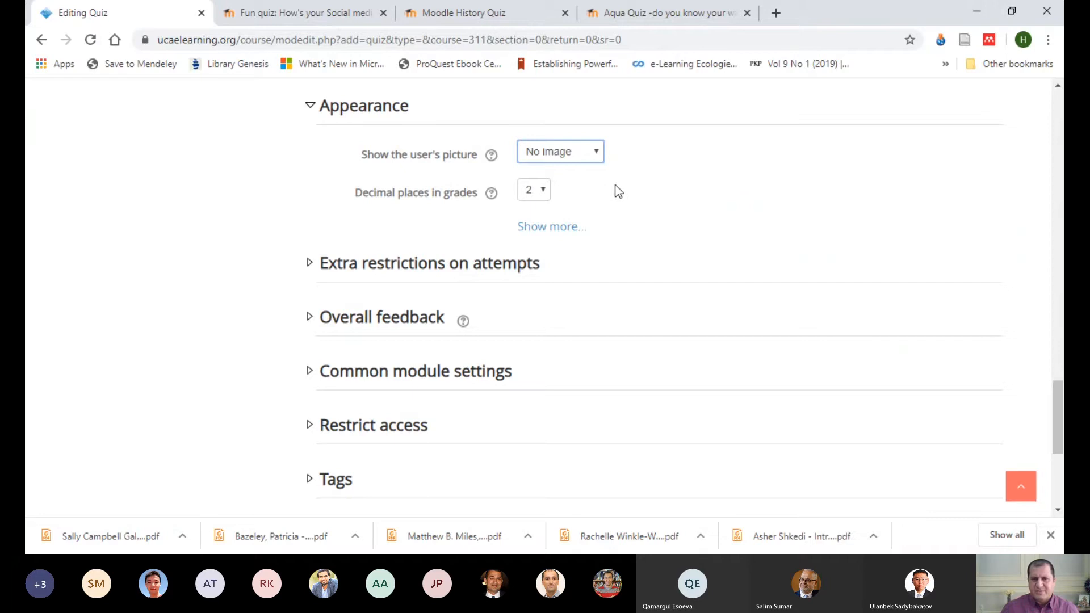
click(683, 187)
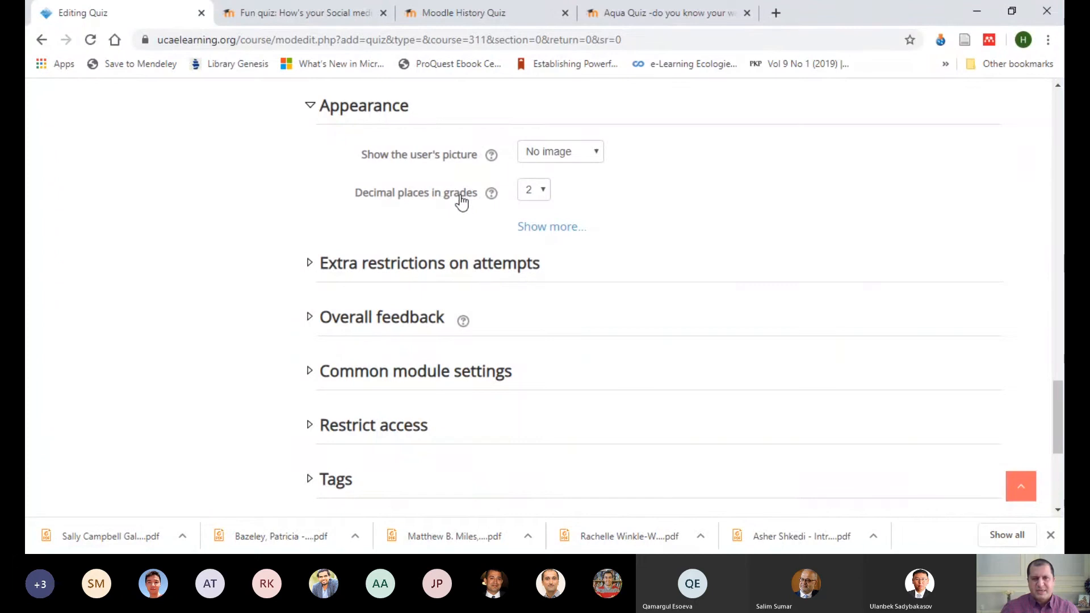
Step: Check the decimal places in grades and the additional appearance settings, including Show blocks during quiz attempts
click(549, 197)
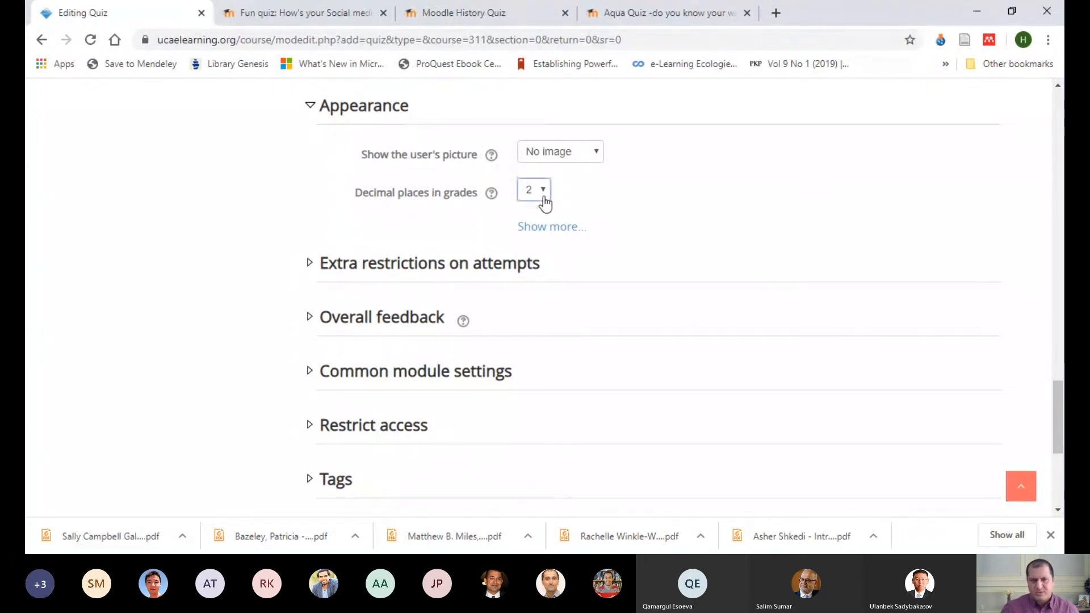
click(582, 227)
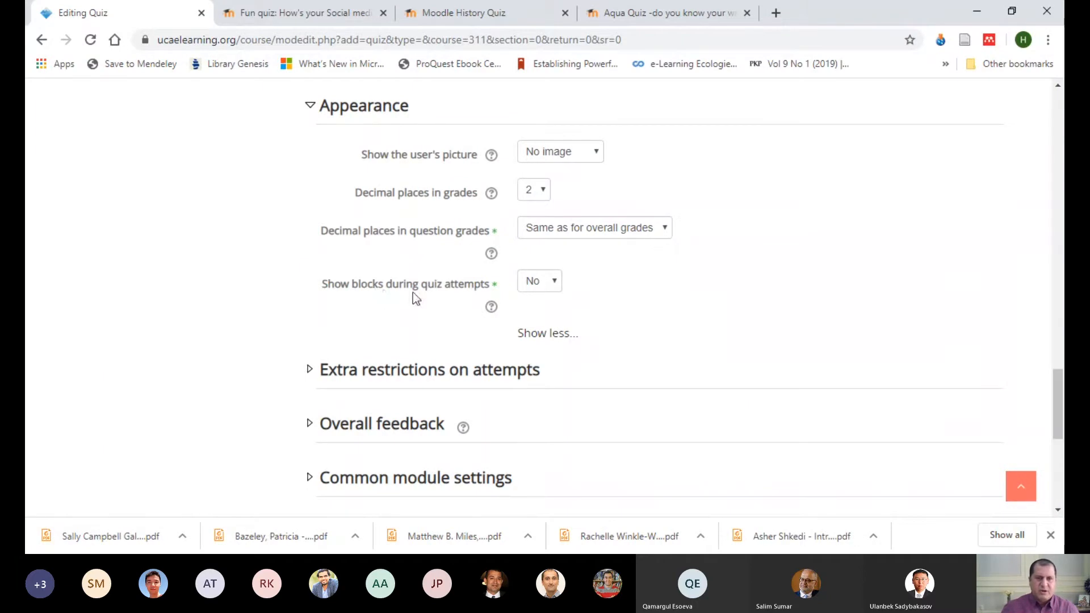
click(549, 289)
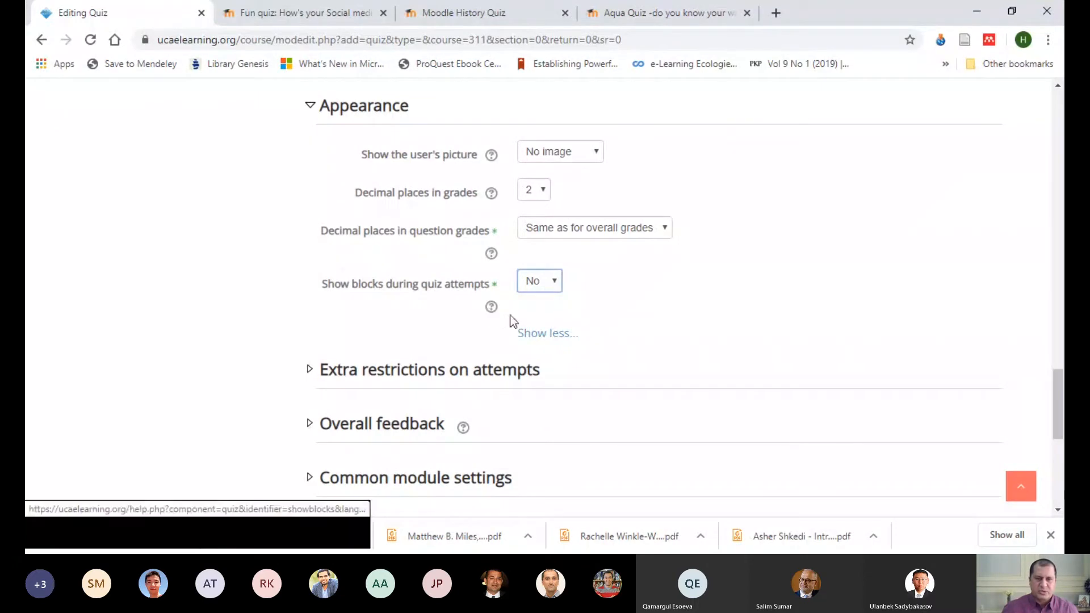
Step: Read the help for Show blocks during quiz attempts and compare it with the example social media quiz's attempt page
click(491, 307)
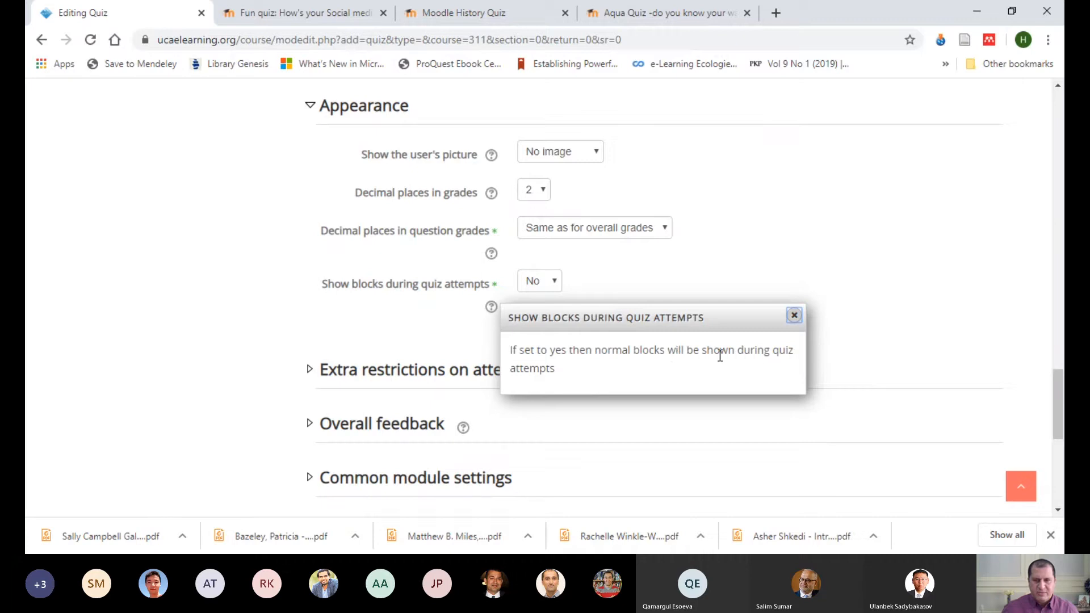
click(310, 12)
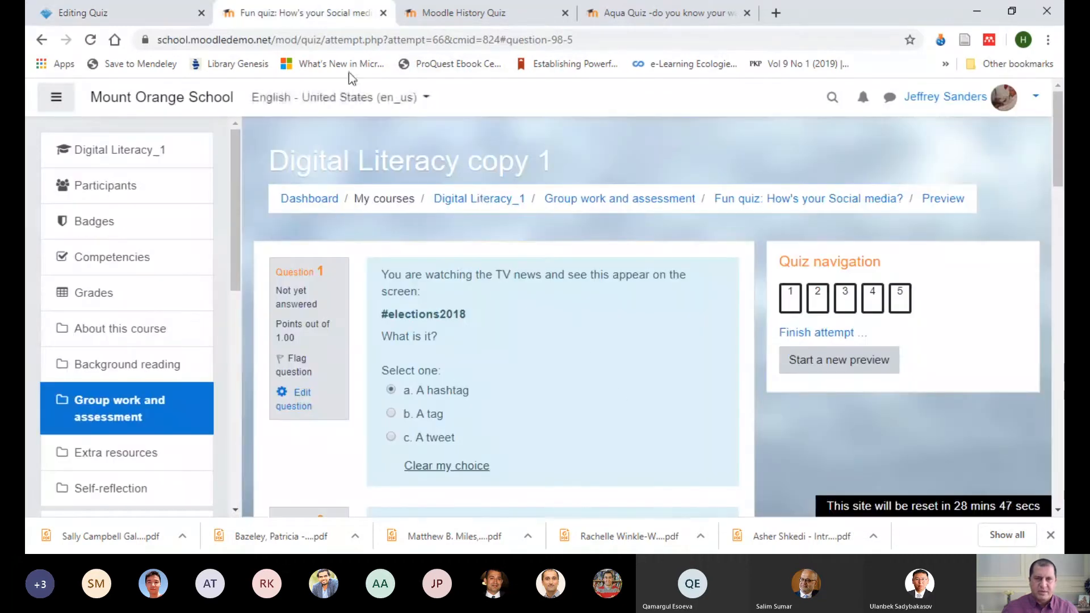
click(140, 12)
click(795, 315)
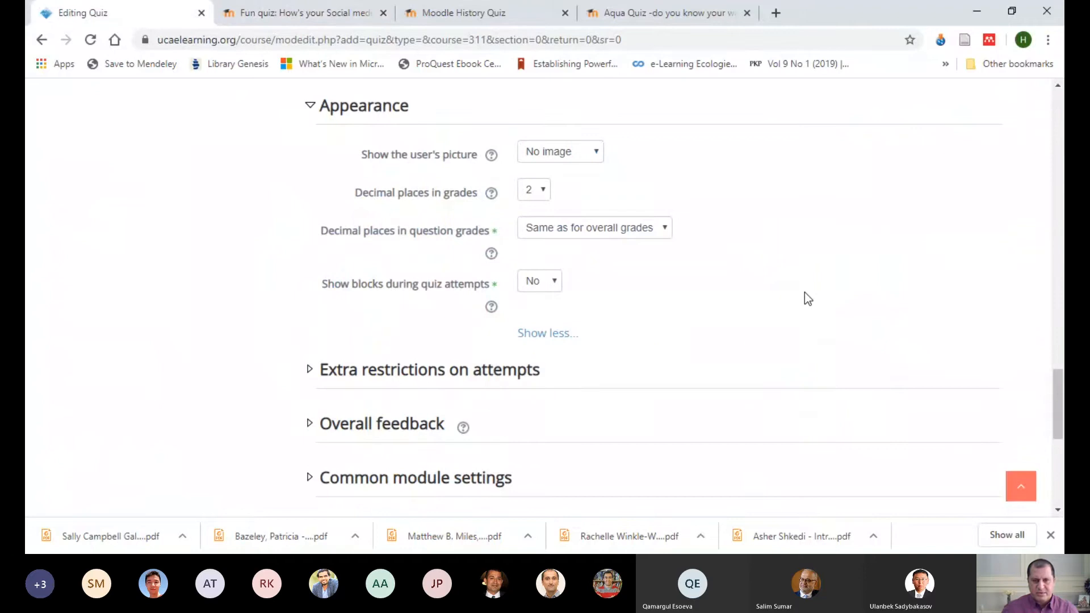
Step: Expand Extra restrictions on attempts, check the Require password field, and reveal the section's additional settings
scroll(760, 230, down, 2)
scroll(555, 244, down, 2)
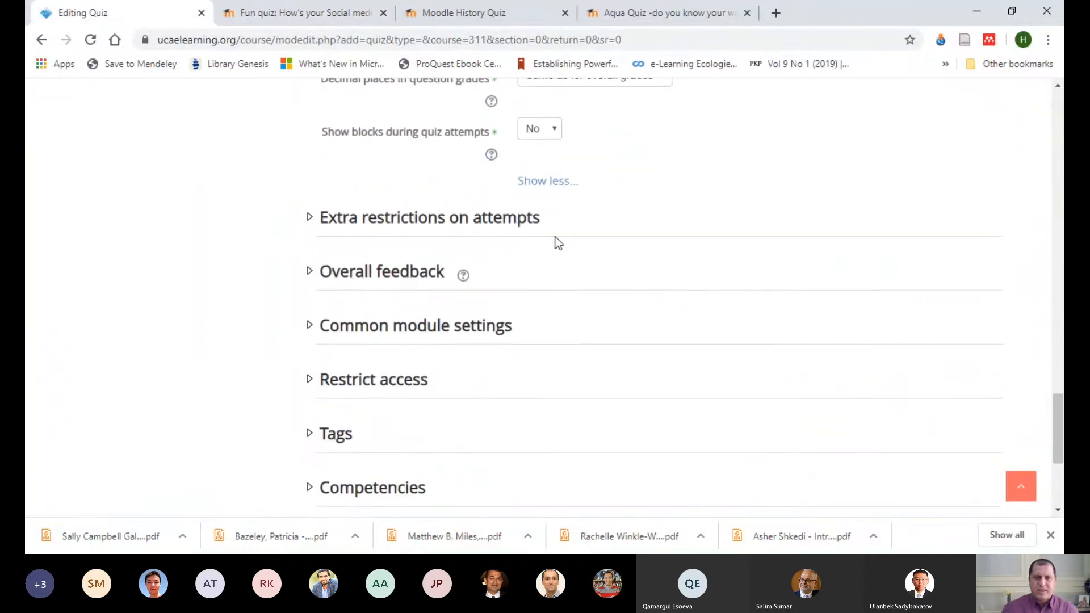
click(471, 223)
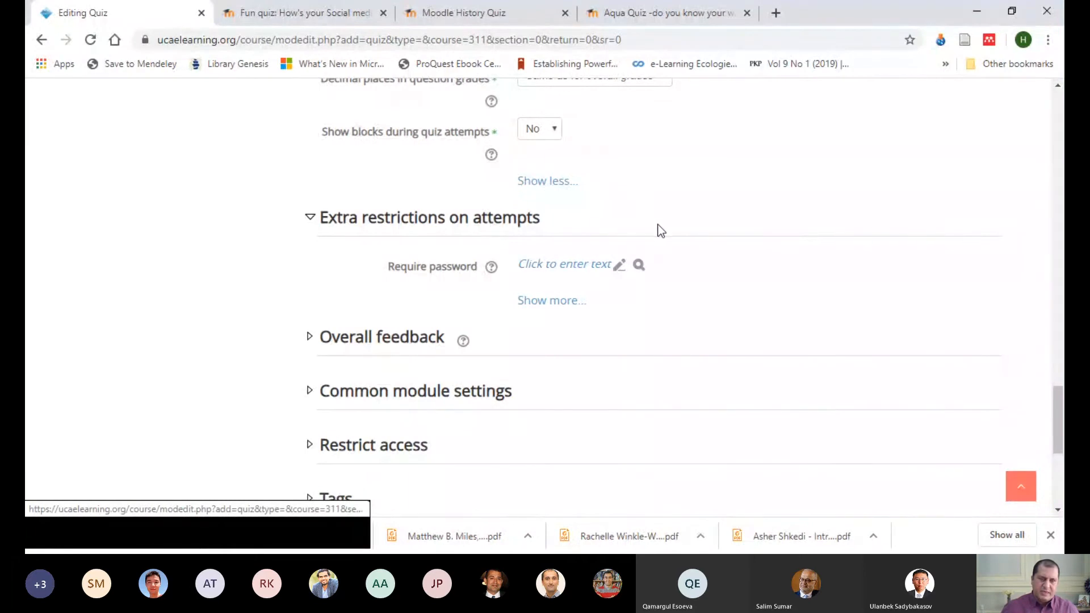
scroll(660, 230, up, 15)
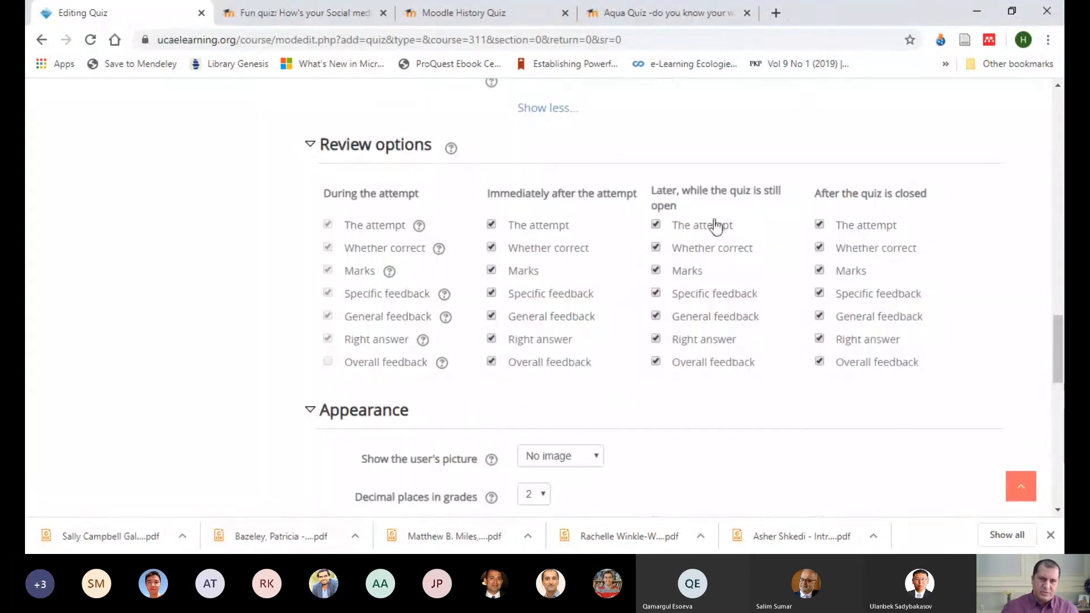
scroll(610, 238, down, 10)
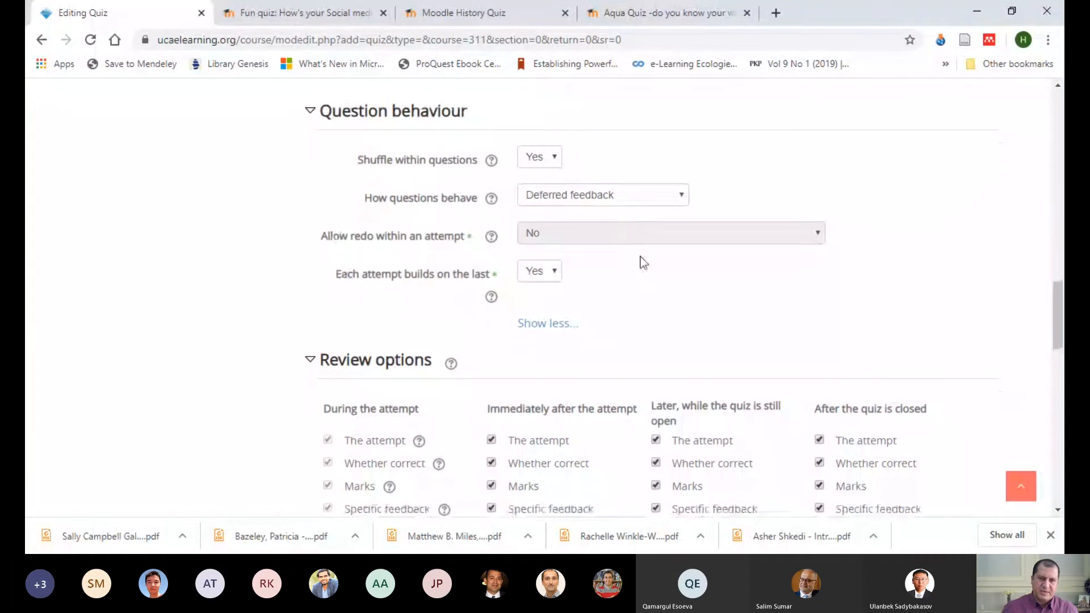
scroll(749, 256, down, 1)
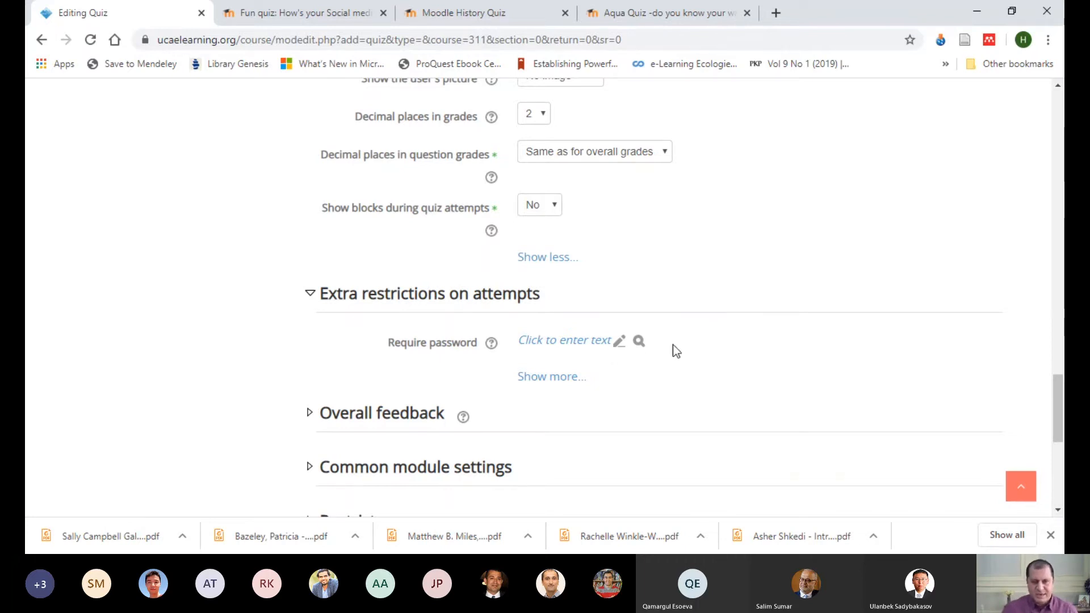
click(590, 344)
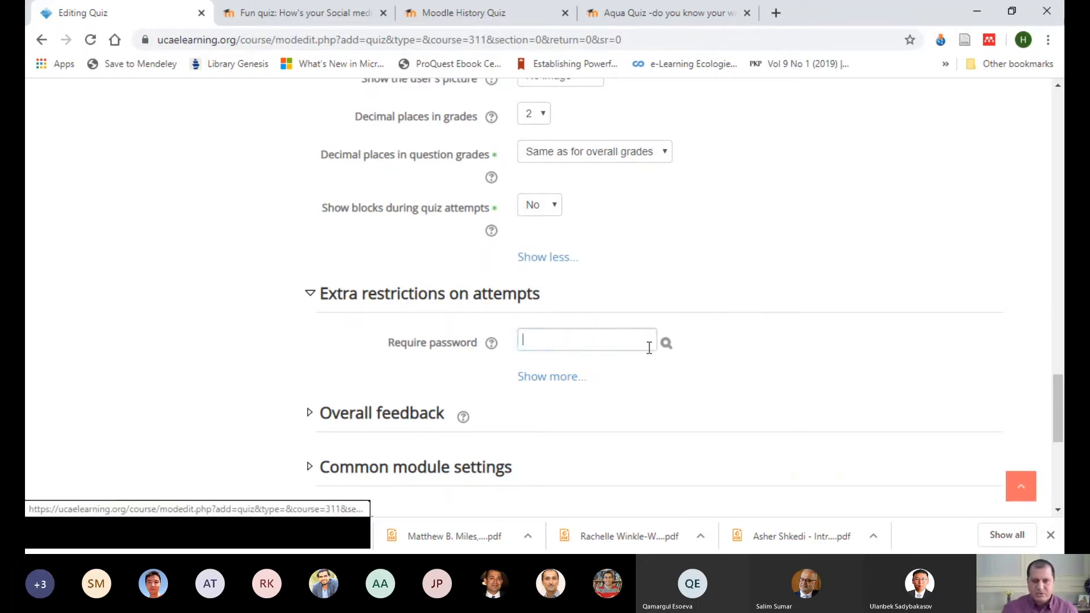
click(565, 378)
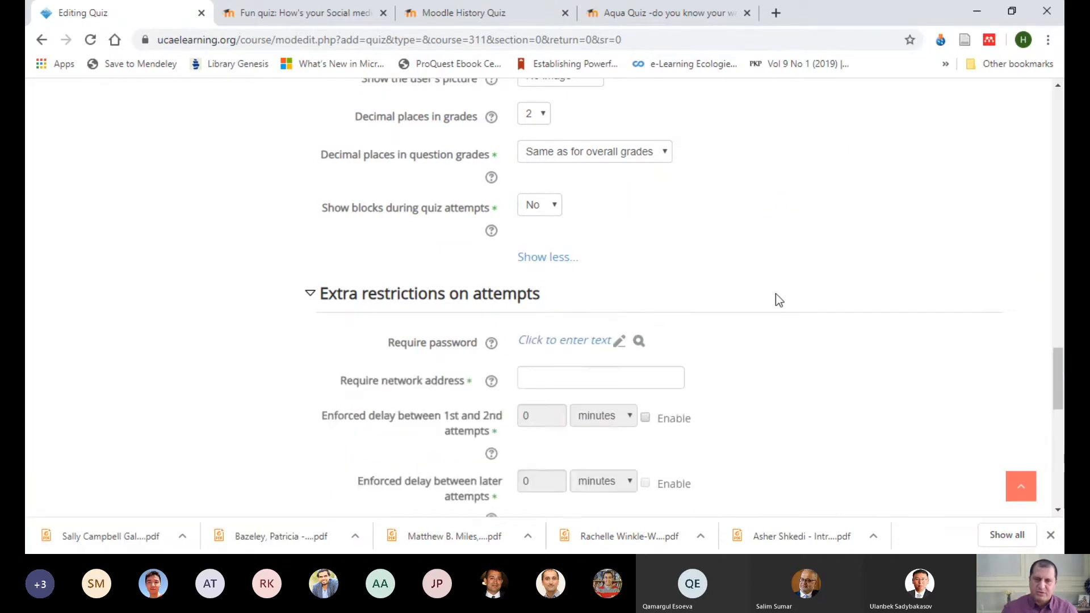
scroll(775, 297, down, 2)
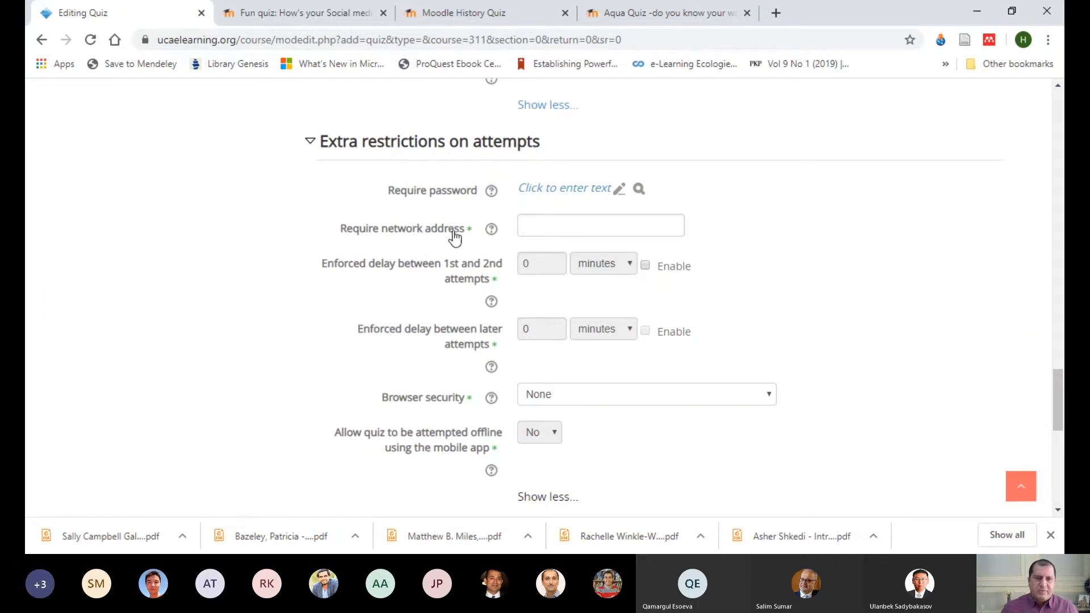
Step: Enable the enforced delay between 1st and 2nd attempts with days as its unit
click(541, 223)
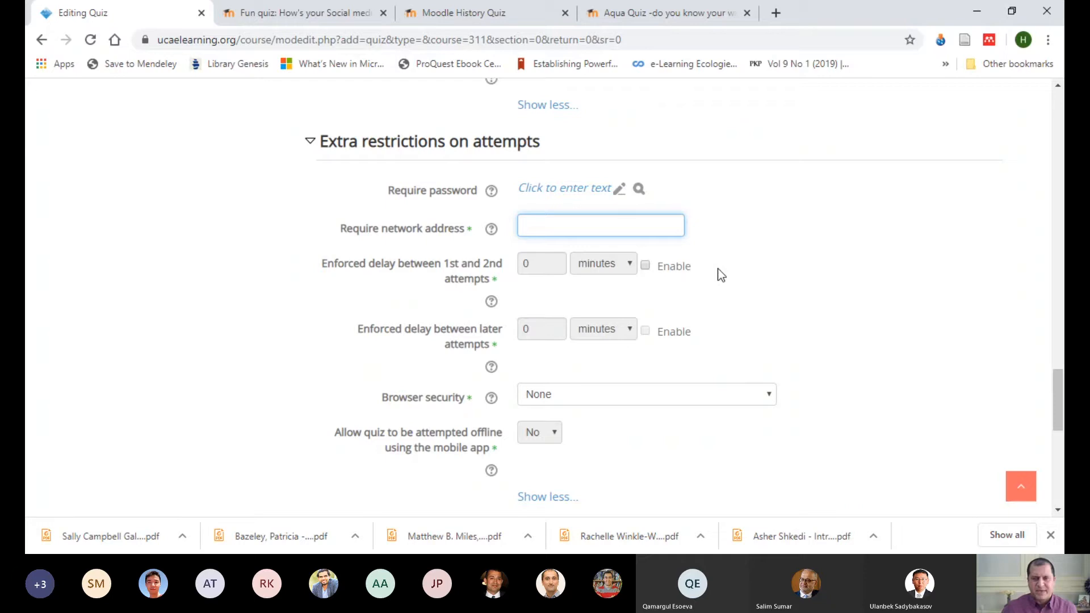
click(646, 265)
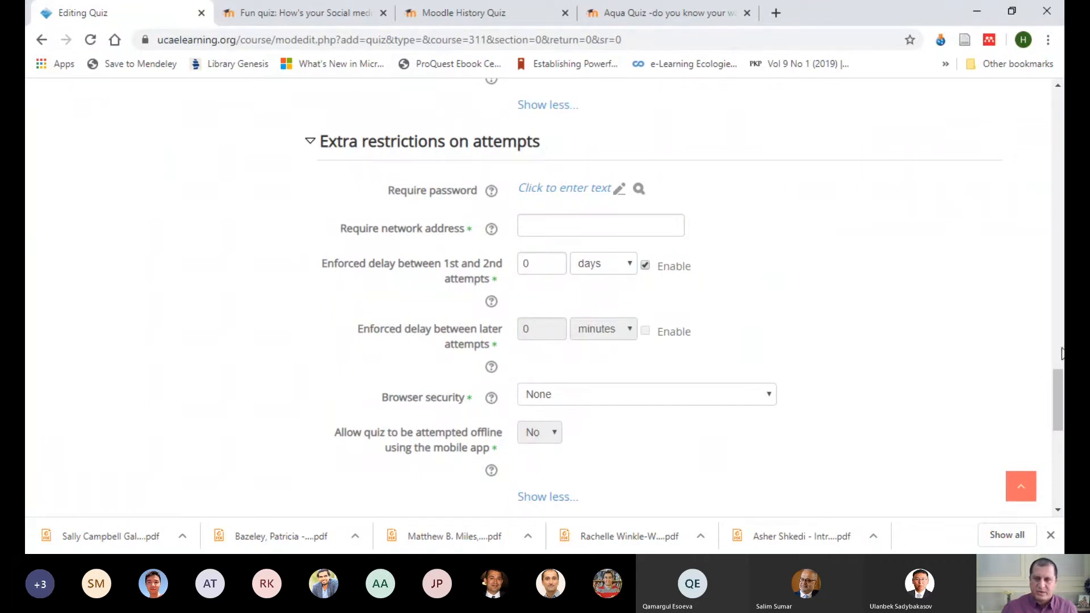
drag(1057, 379, 1054, 393)
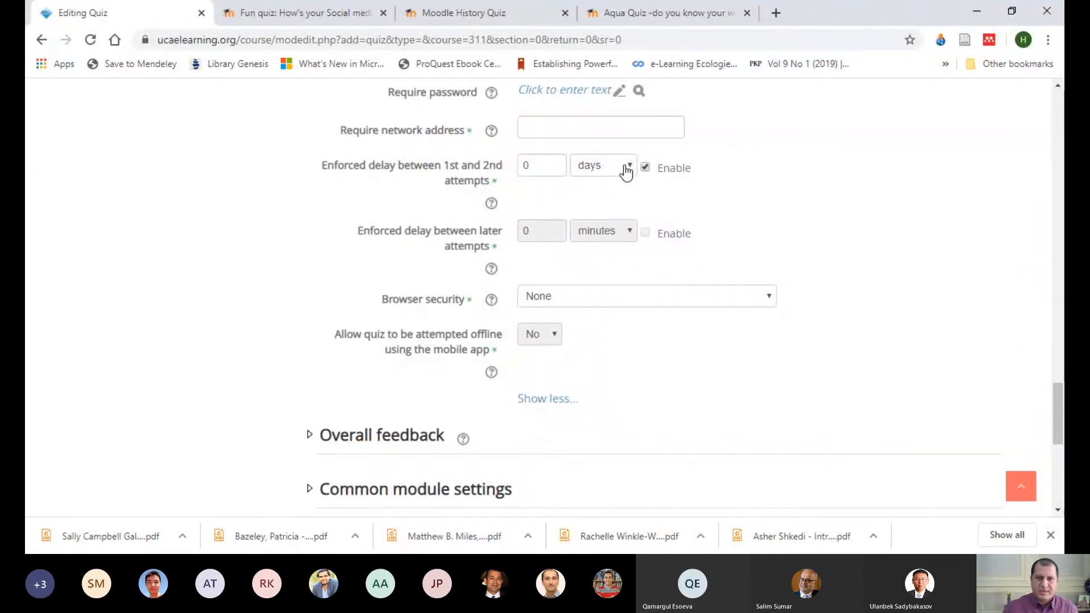
double_click(537, 165)
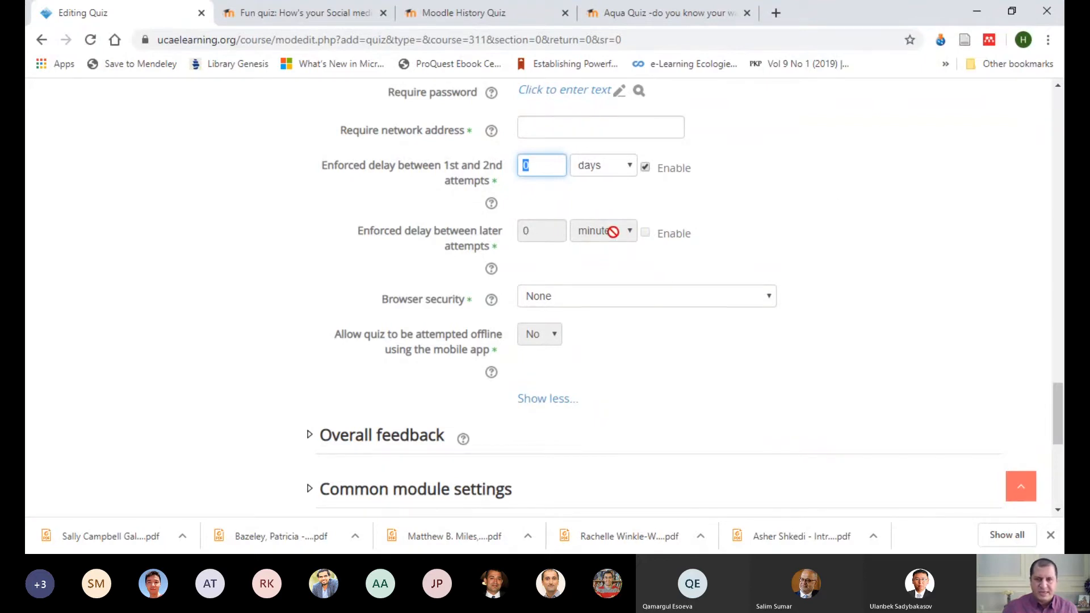
Step: Set Browser security to Full screen pop-up with some JavaScript security
scroll(809, 227, down, 3)
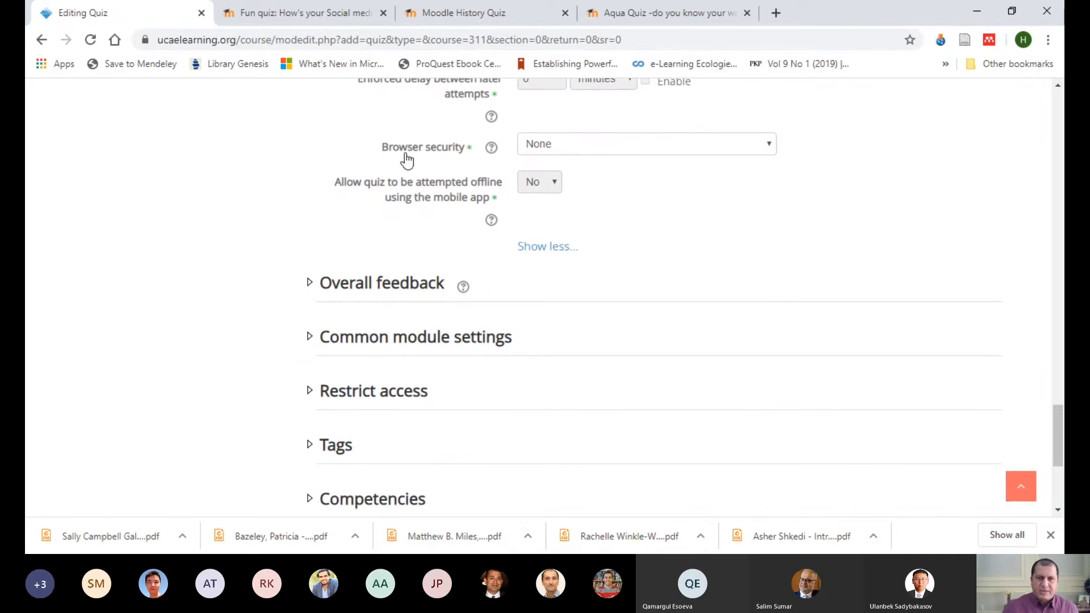
click(769, 151)
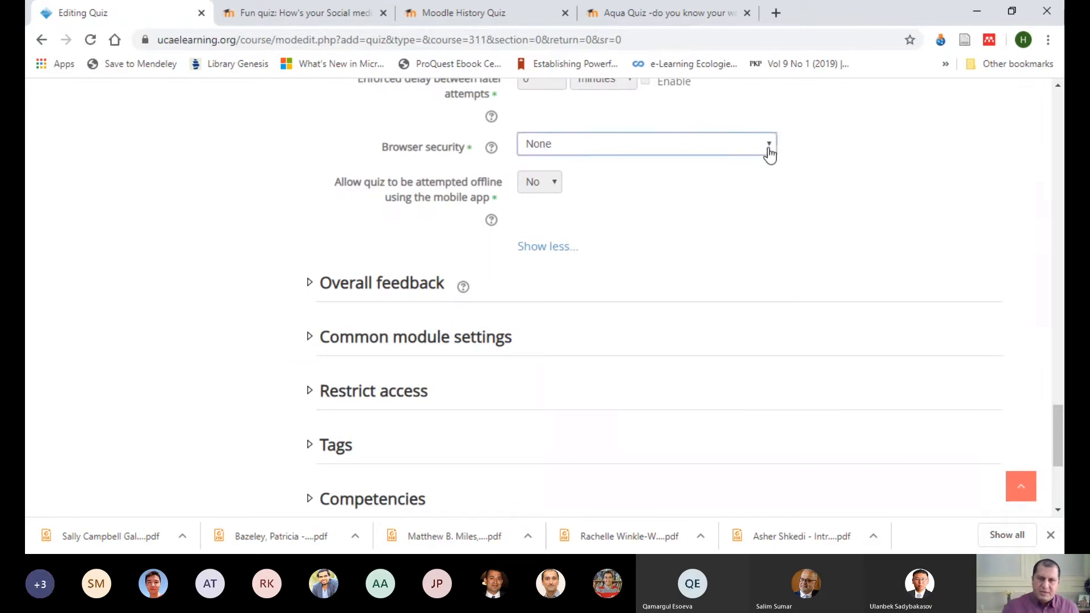
click(752, 181)
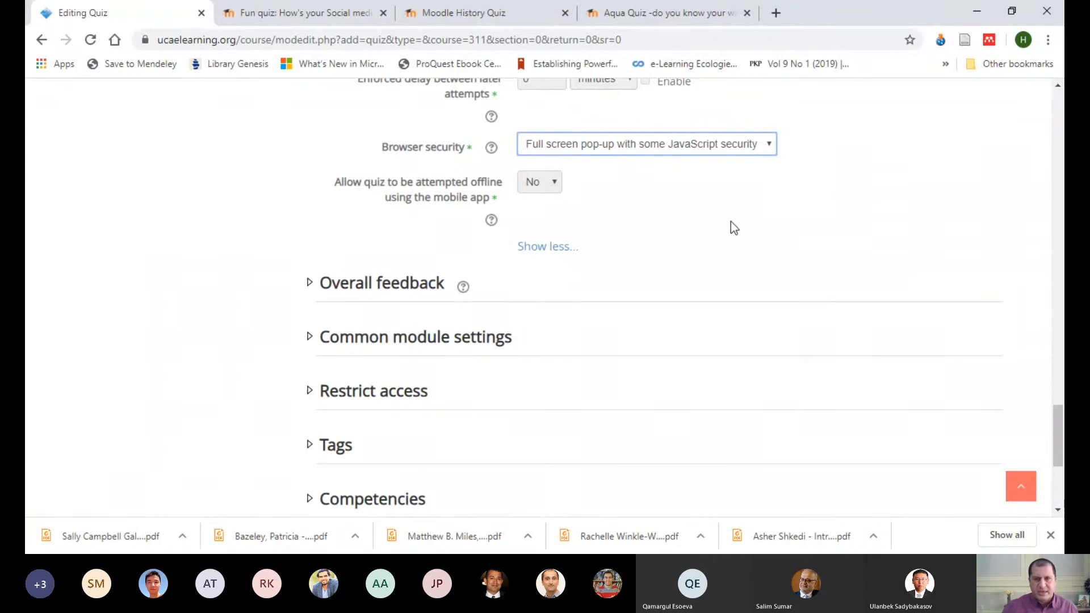
scroll(721, 221, up, 3)
scroll(636, 159, up, 2)
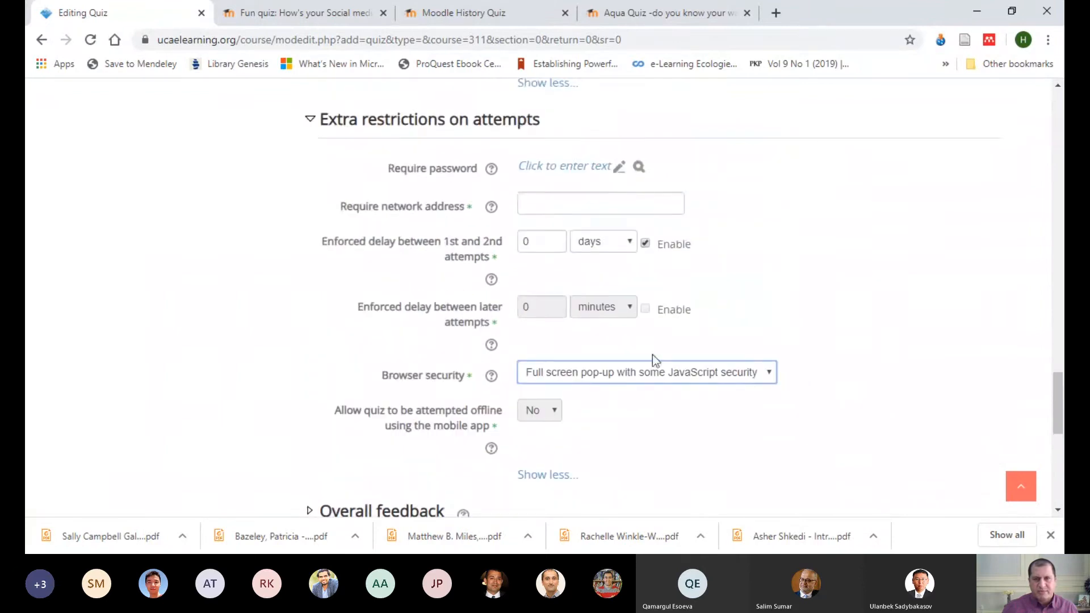
scroll(673, 292, down, 2)
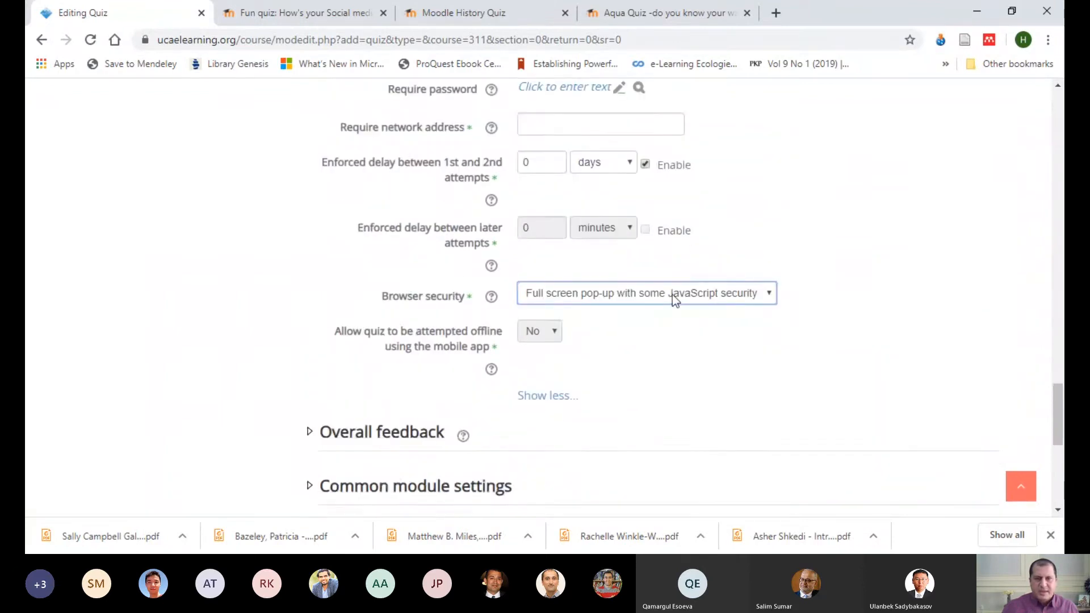
Step: Expand Overall feedback and enter "Bravo, you a star!" as the feedback for the 100% grade boundary
scroll(672, 295, down, 5)
click(395, 136)
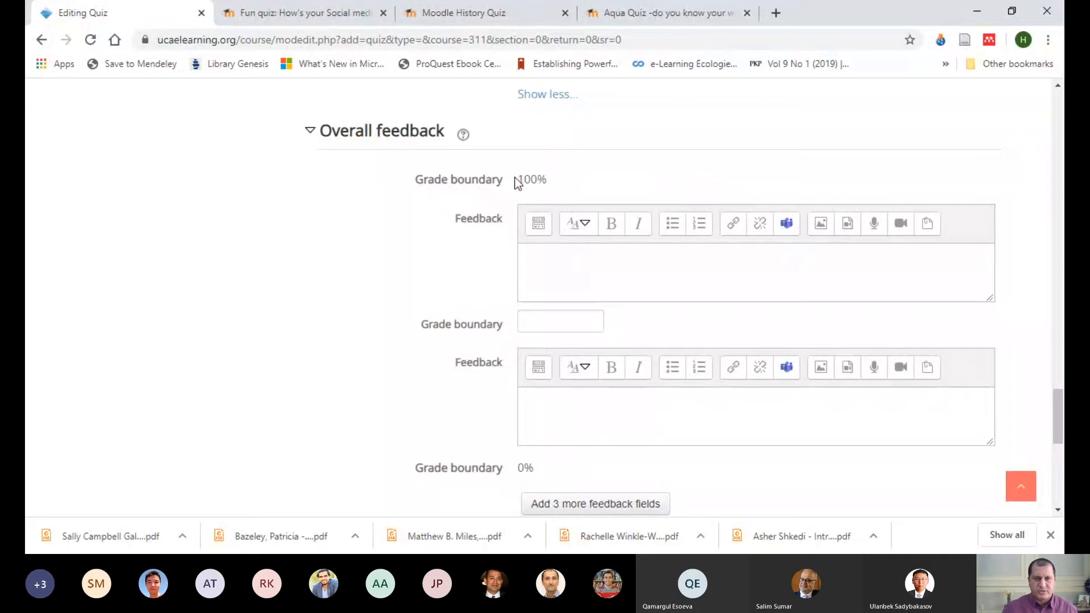
drag(515, 178, 554, 179)
click(566, 261)
text(Brav)
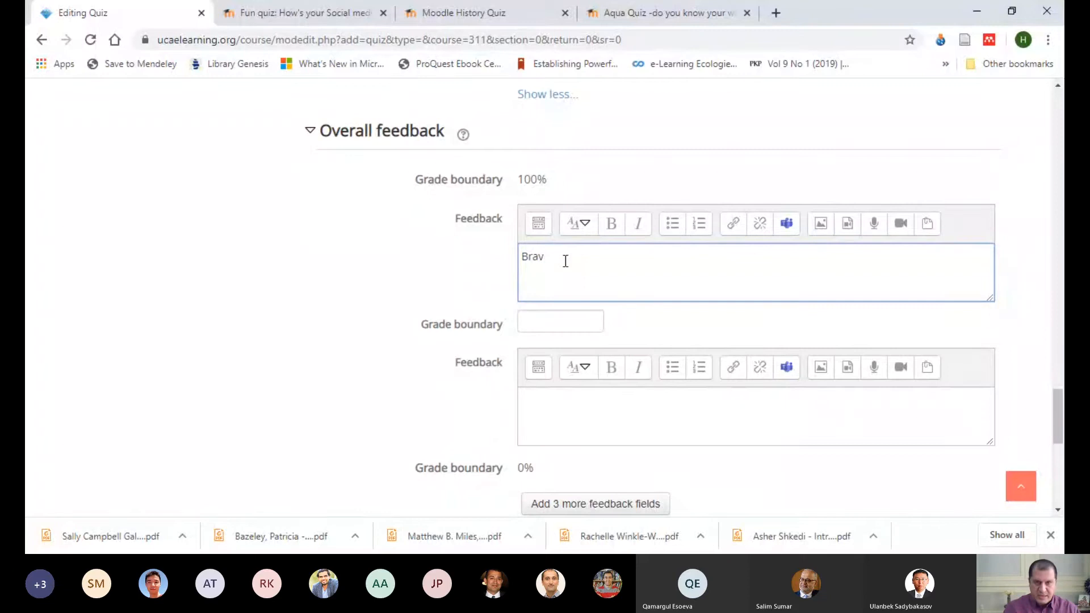
text(o, you a)
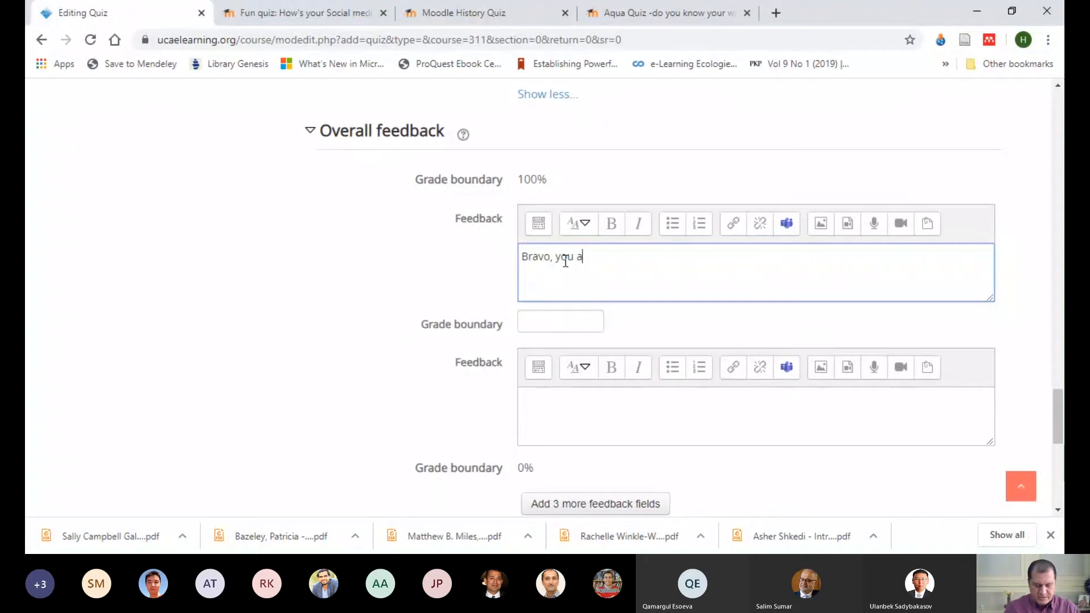
text( star!)
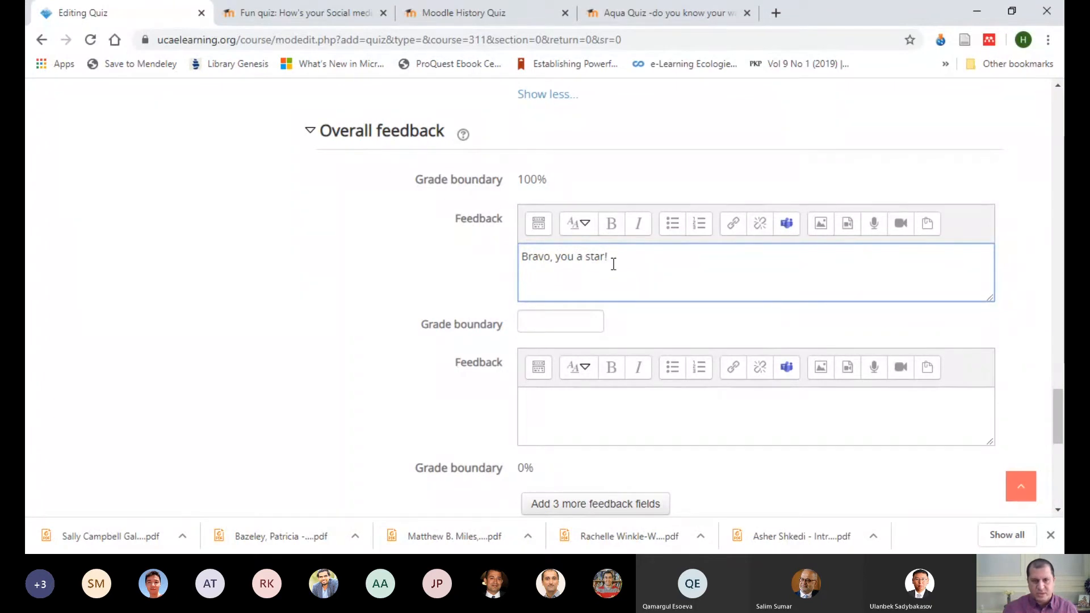
Step: Set the second grade boundary to 70 and enter "Keep trying, you are just there." as the feedback below it
click(554, 322)
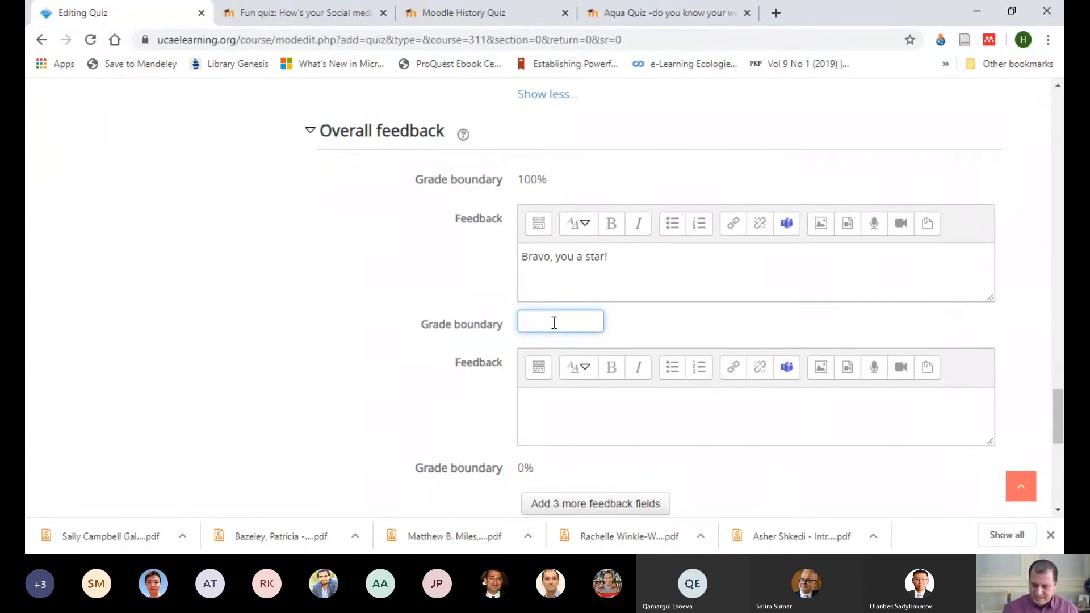
text(70)
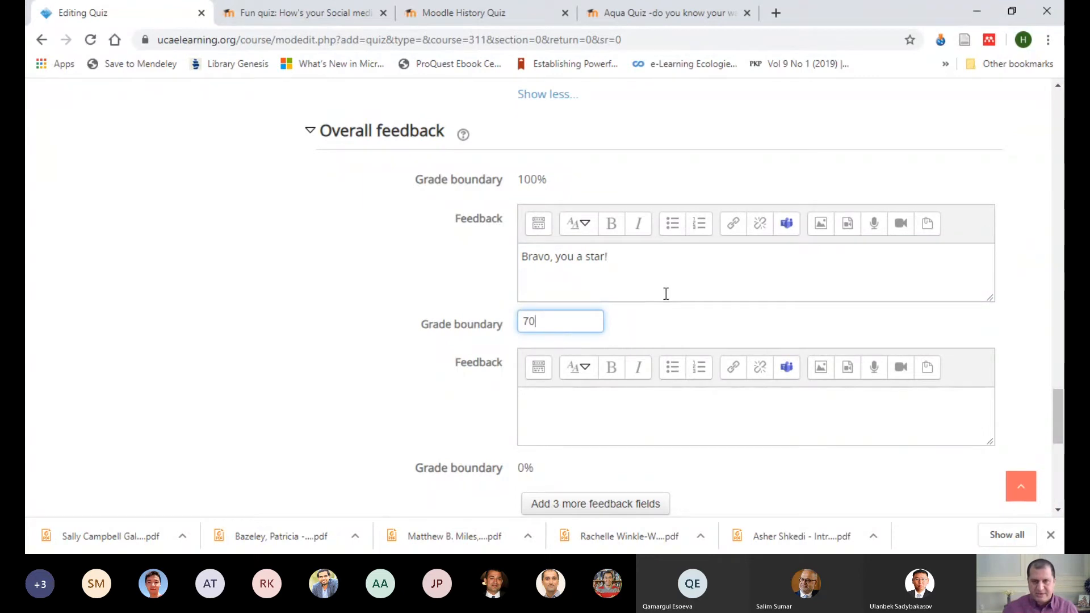
scroll(645, 308, down, 3)
click(581, 269)
text(Keep tryi)
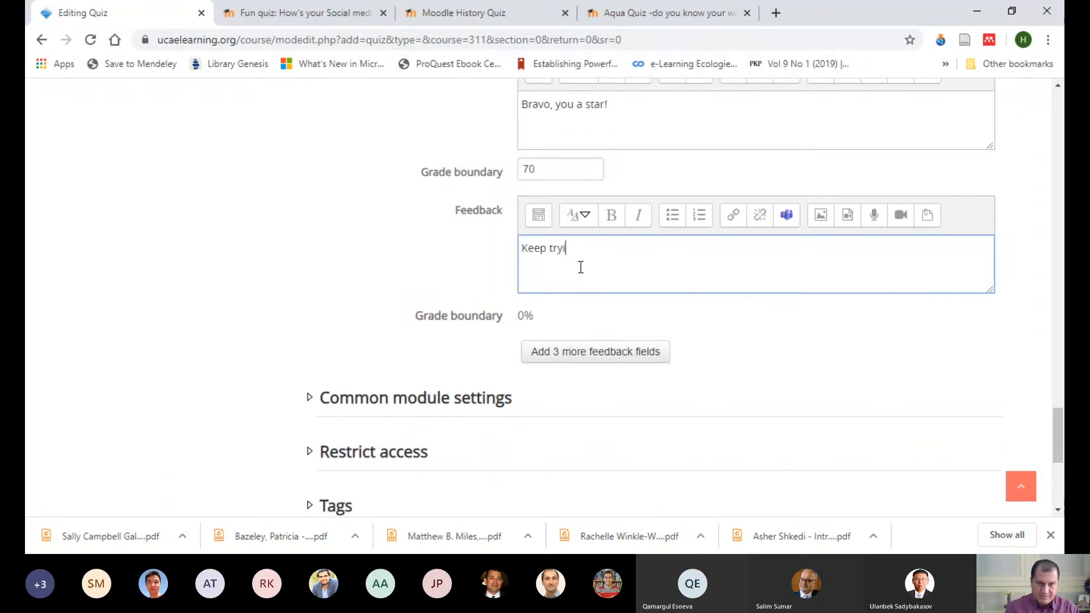
text(ng, you are )
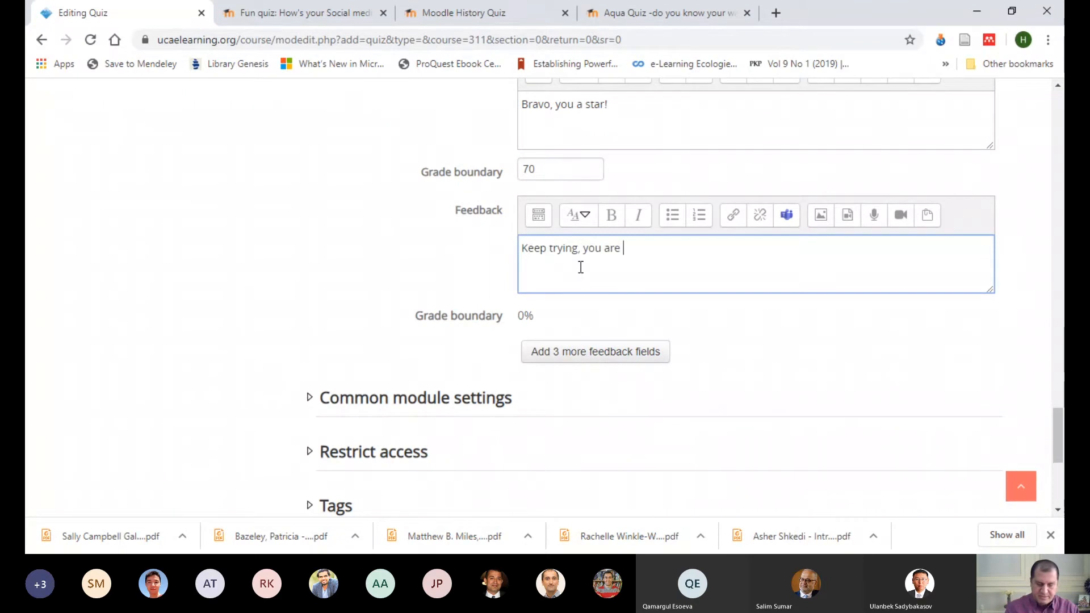
text(just there)
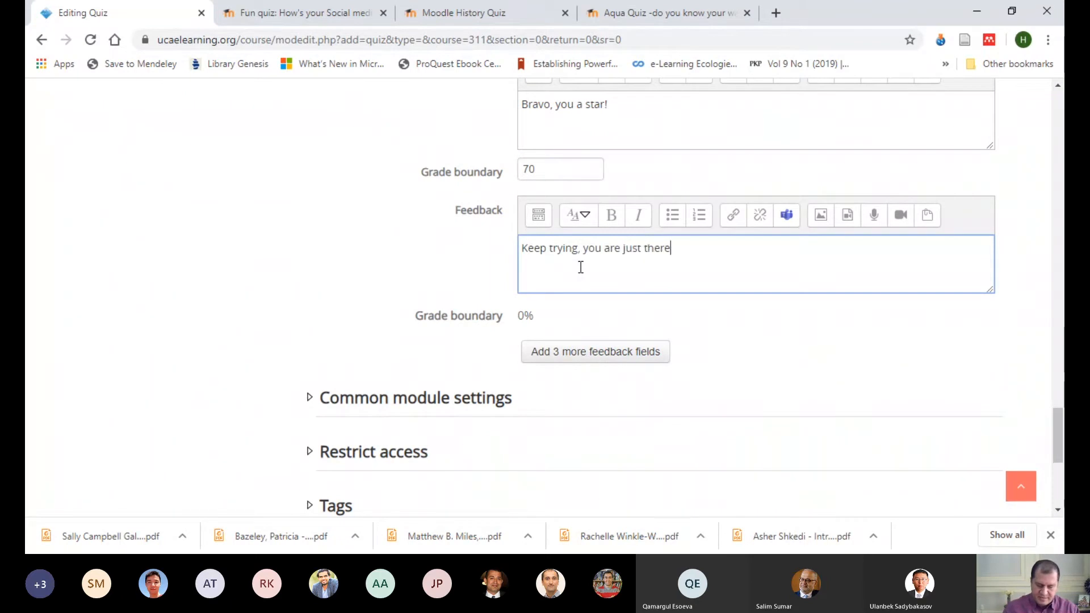
text(.)
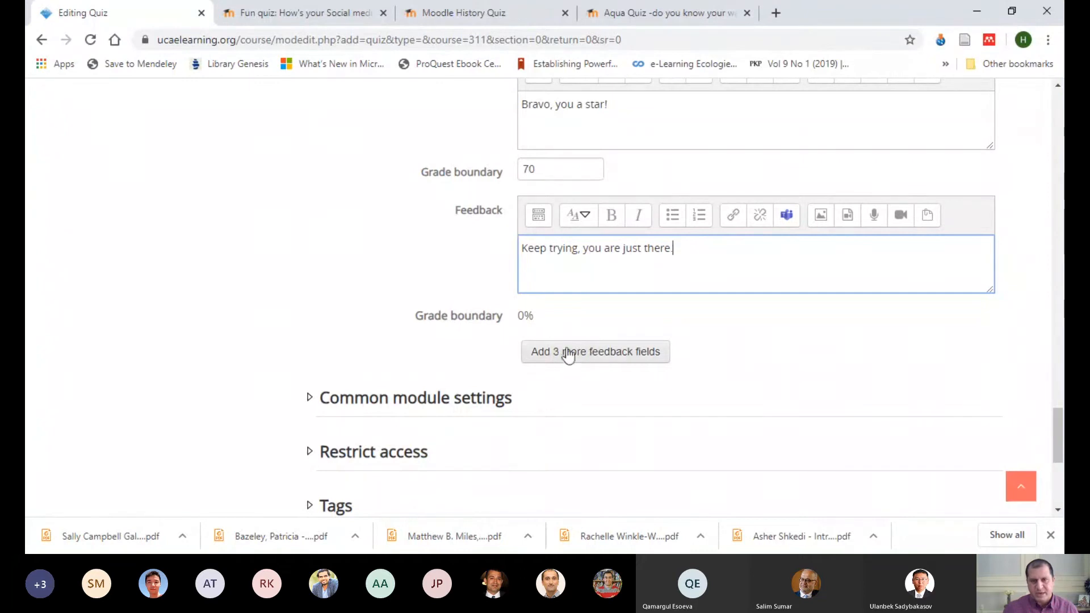
Step: Review the overall feedback entries with their grade boundaries, and the remaining collapsed settings sections
scroll(714, 331, down, 3)
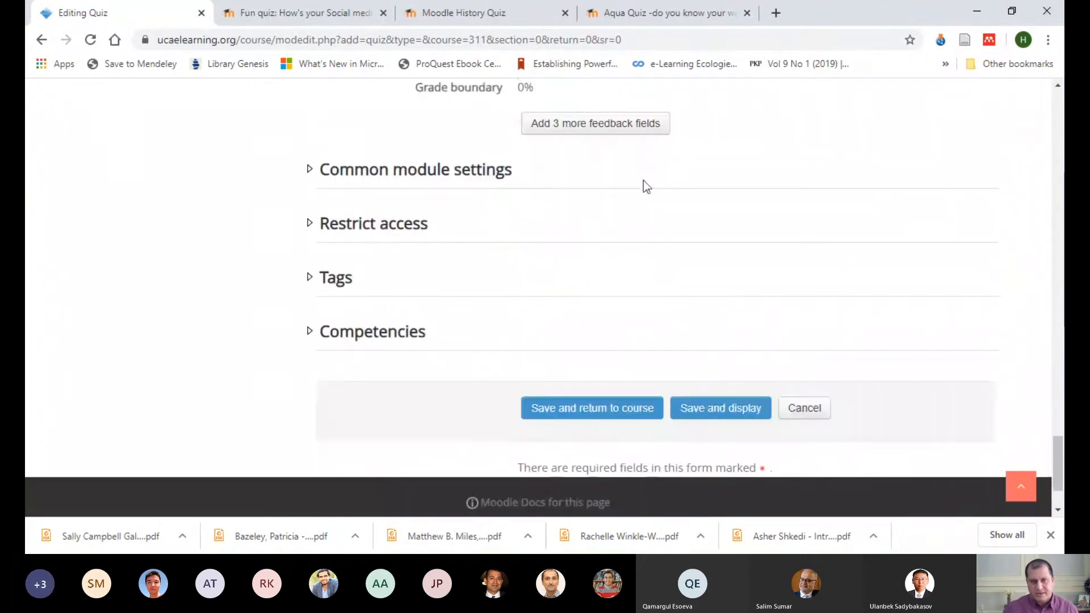
scroll(591, 170, up, 1)
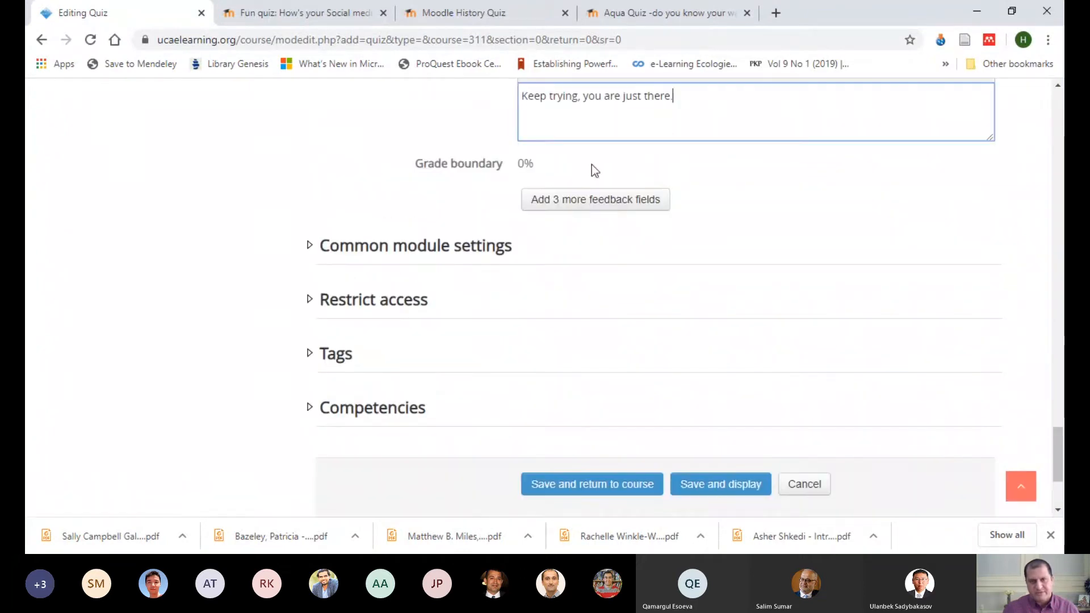
scroll(640, 241, up, 3)
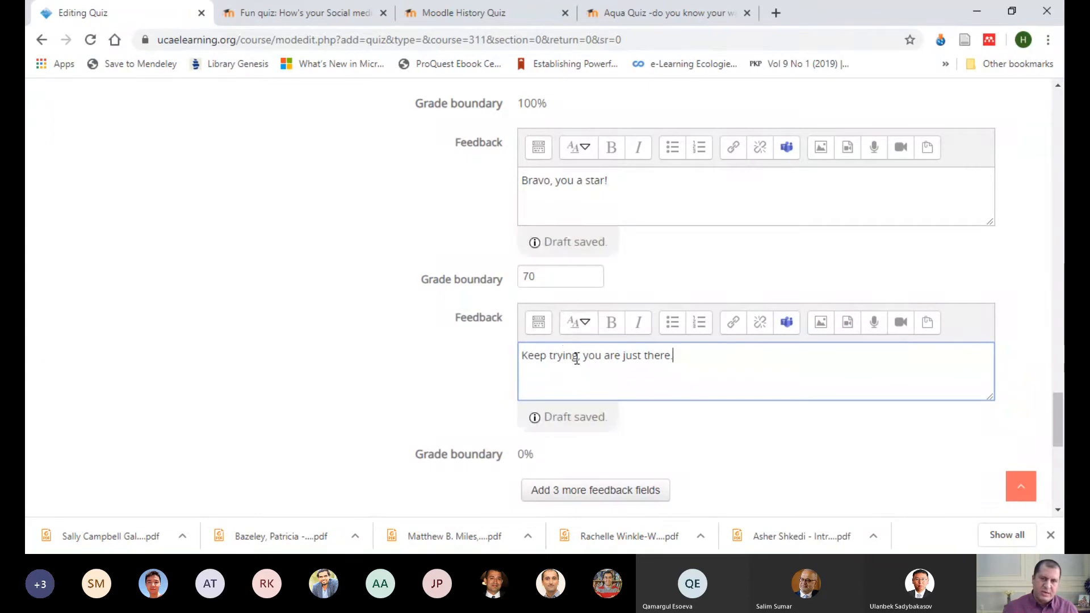
scroll(701, 274, down, 4)
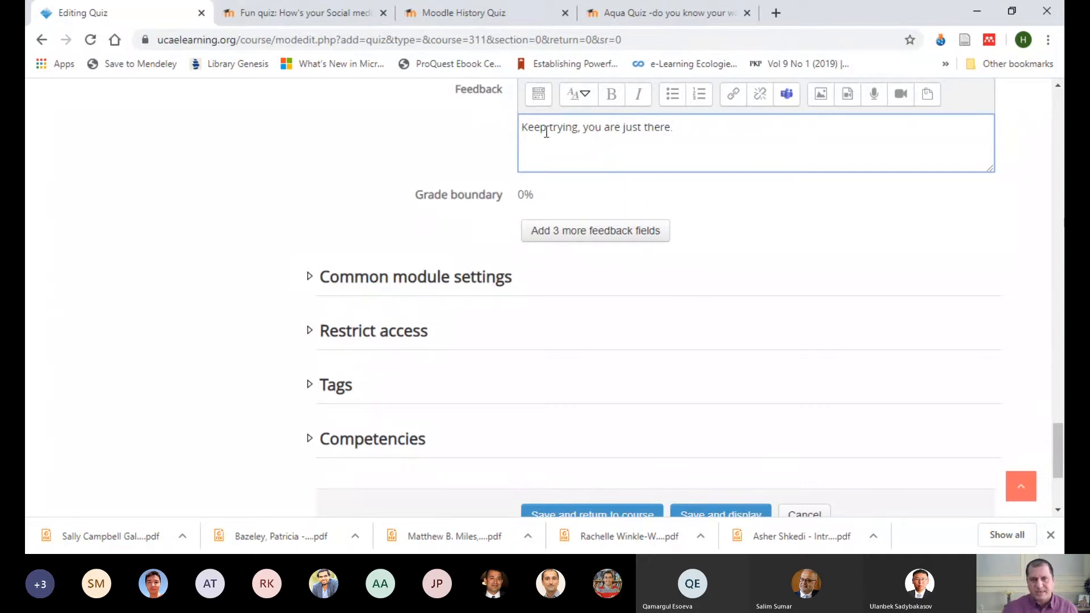
scroll(645, 154, up, 1)
scroll(653, 182, up, 2)
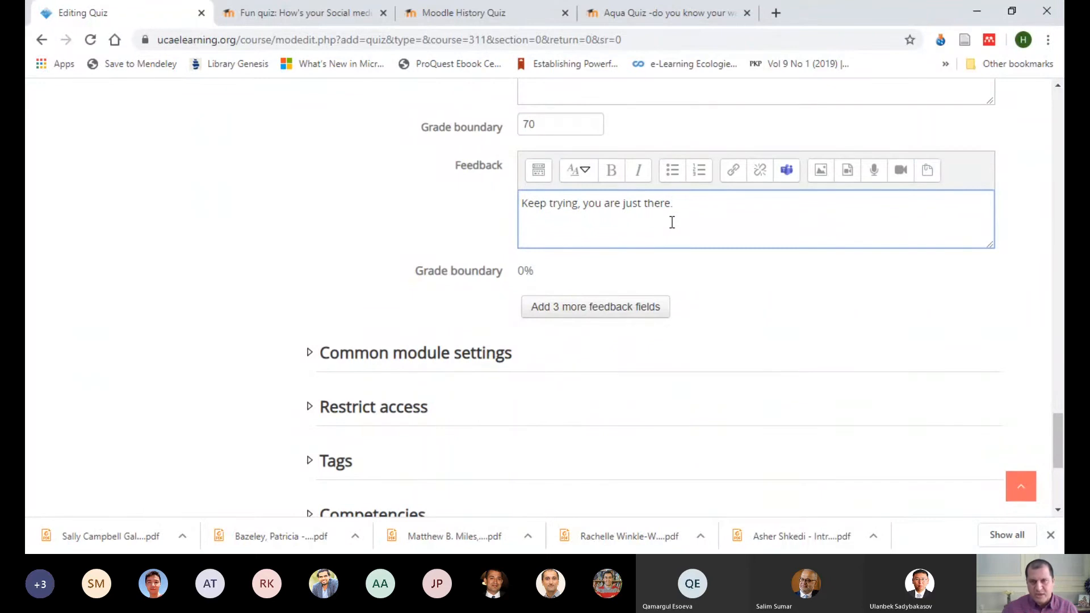
Step: Expand Common module settings and review its availability and group options along with the remaining collapsed sections
scroll(625, 187, up, 1)
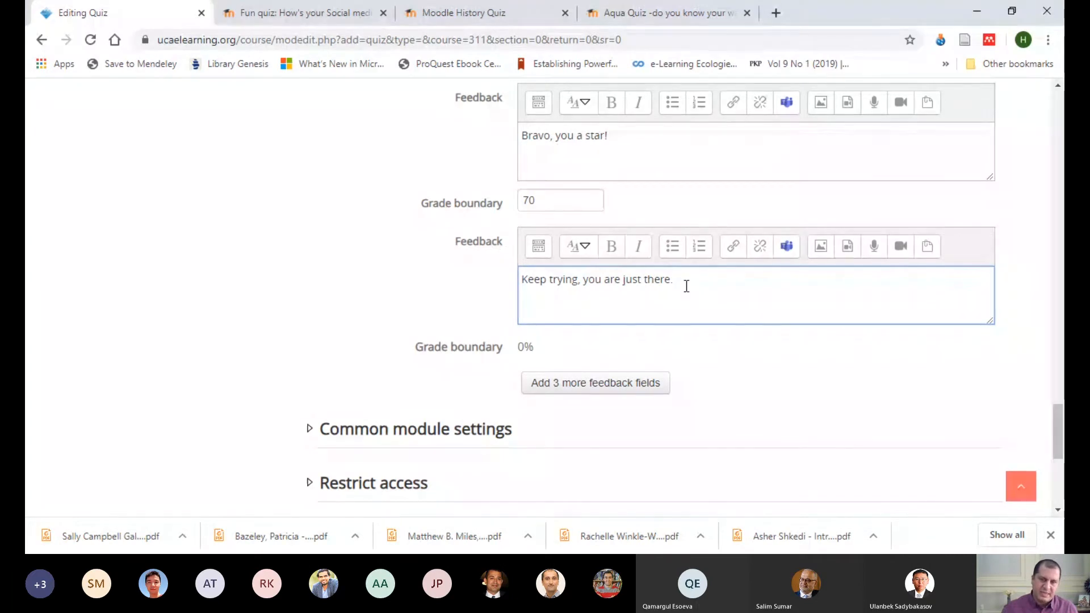
scroll(703, 295, down, 4)
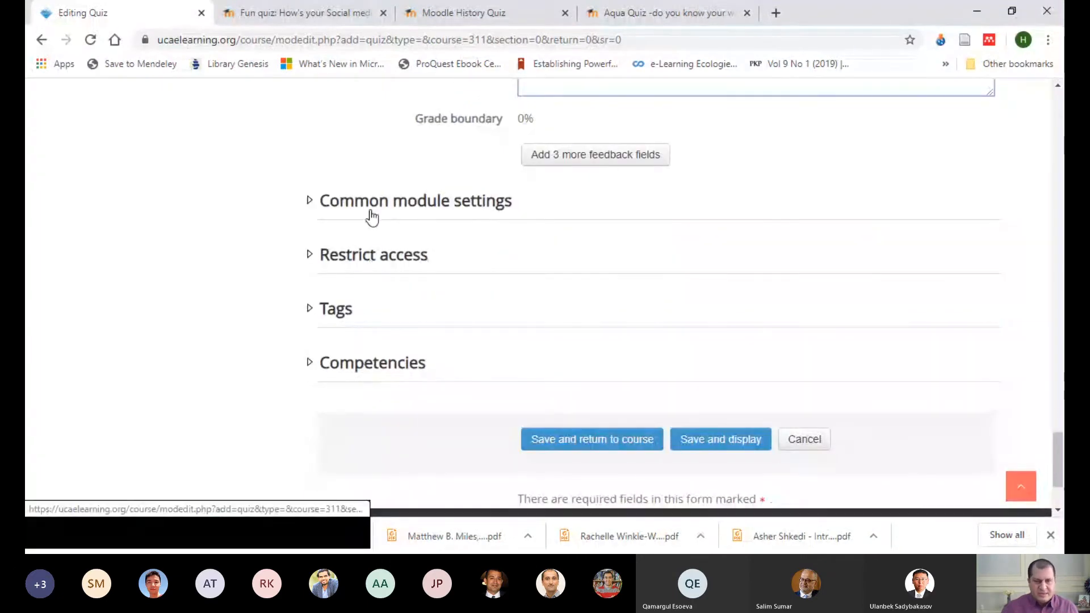
click(372, 210)
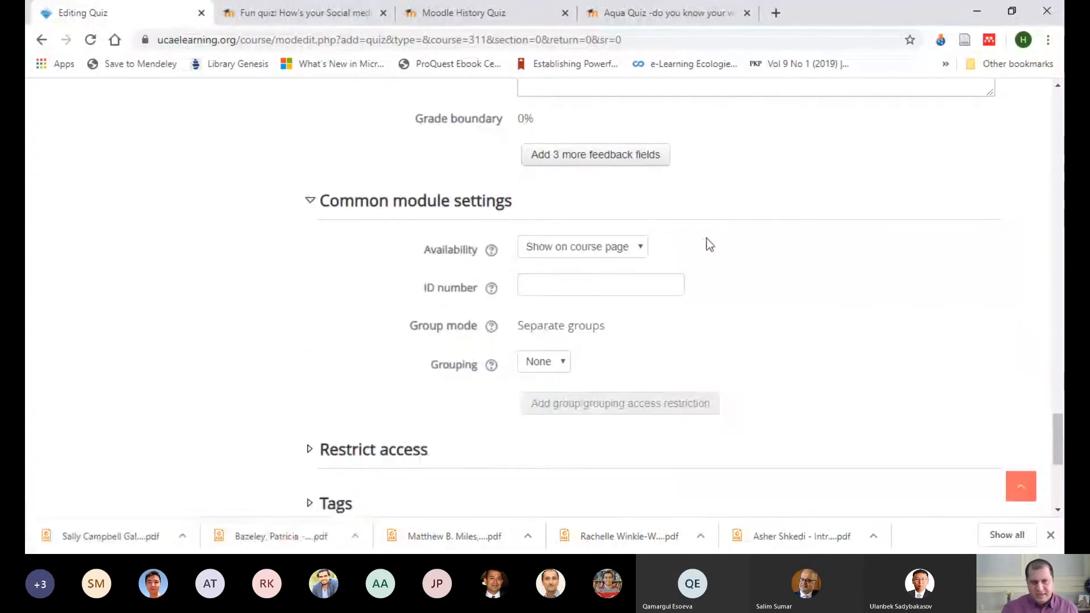
scroll(767, 233, down, 4)
scroll(770, 227, up, 3)
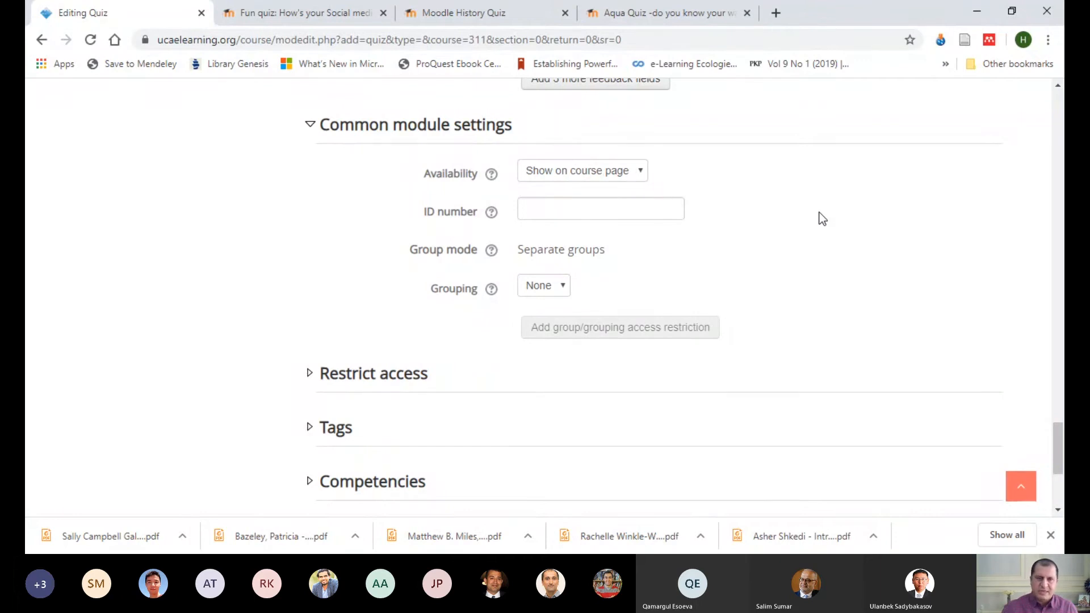
scroll(813, 209, down, 1)
scroll(516, 271, up, 1)
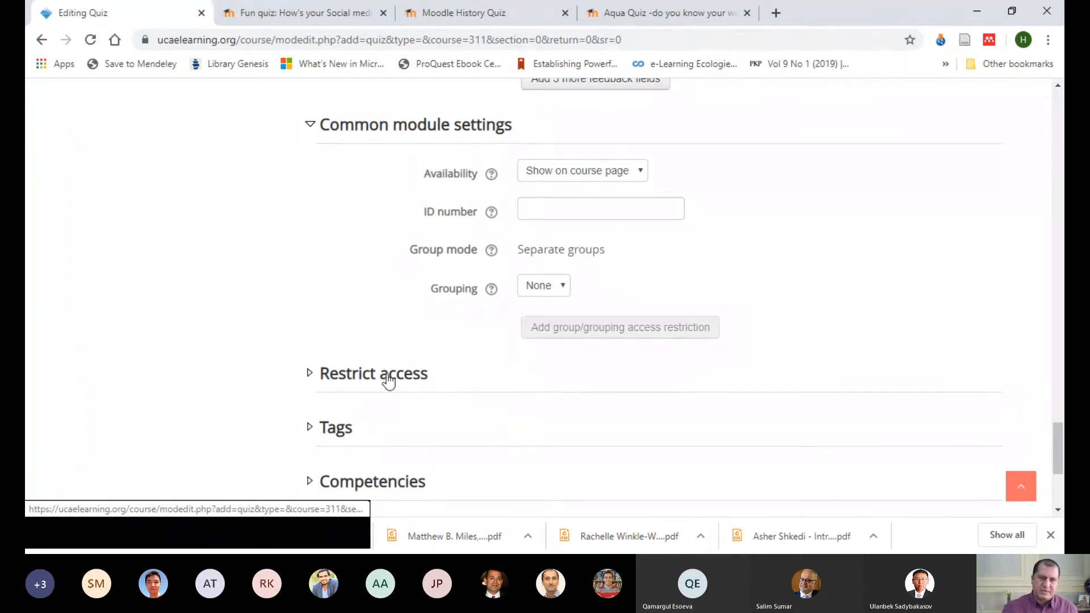
scroll(325, 364, down, 1)
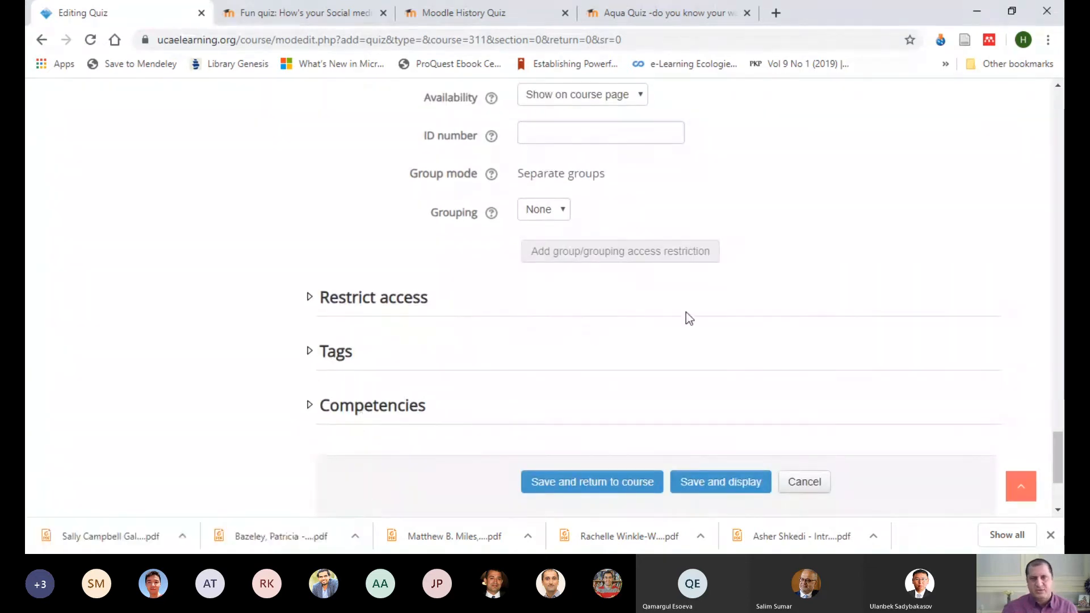
Step: Set the day in the quiz's closing date to 13 in the Timing section
scroll(972, 248, up, 12)
scroll(945, 248, up, 15)
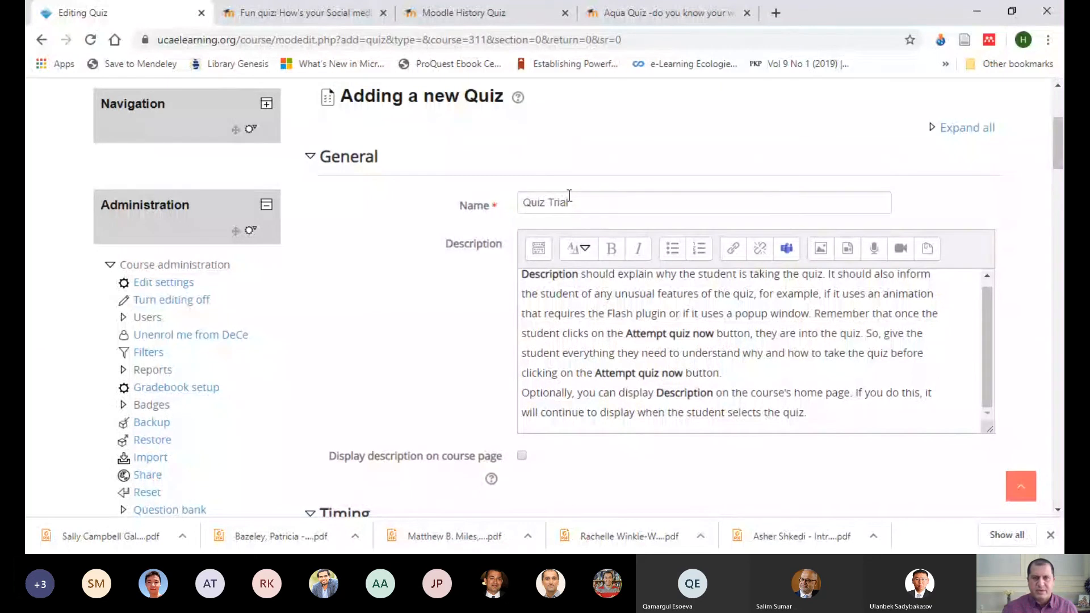
drag(987, 325, 987, 317)
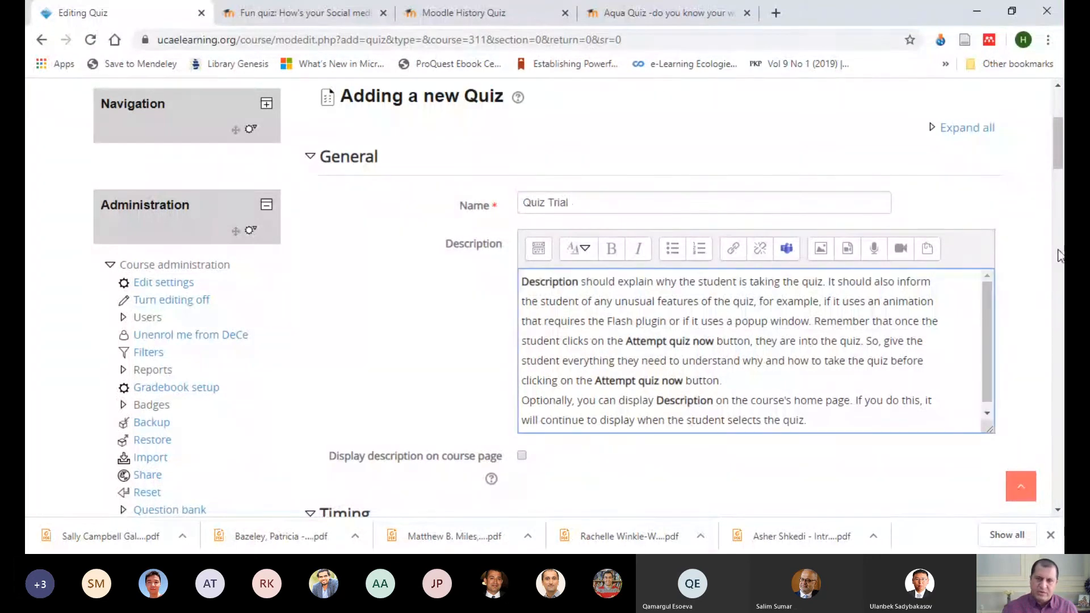
drag(1062, 163, 1063, 181)
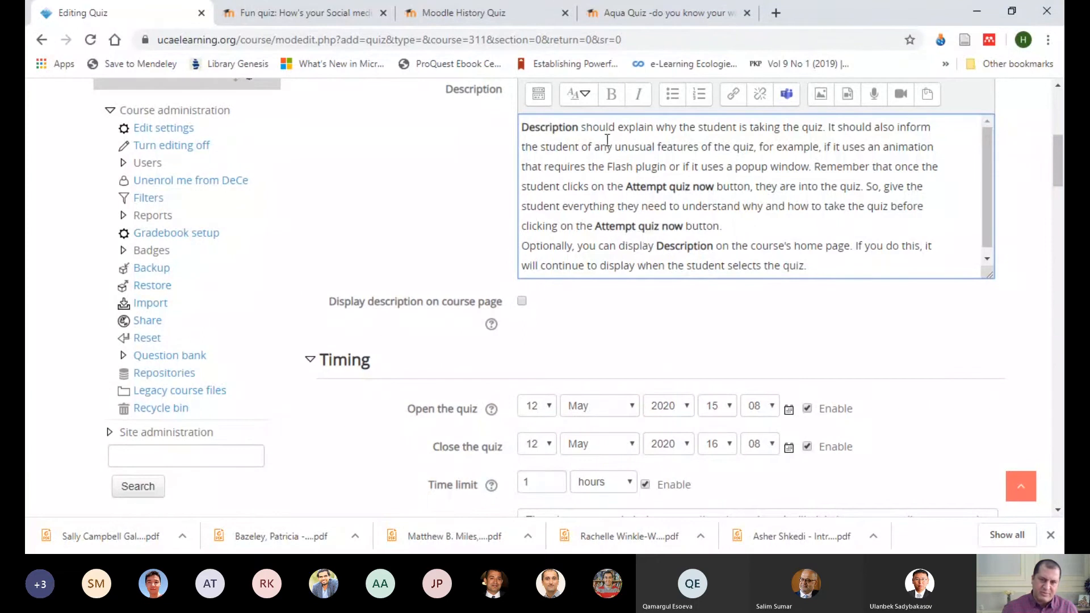
scroll(1048, 223, down, 3)
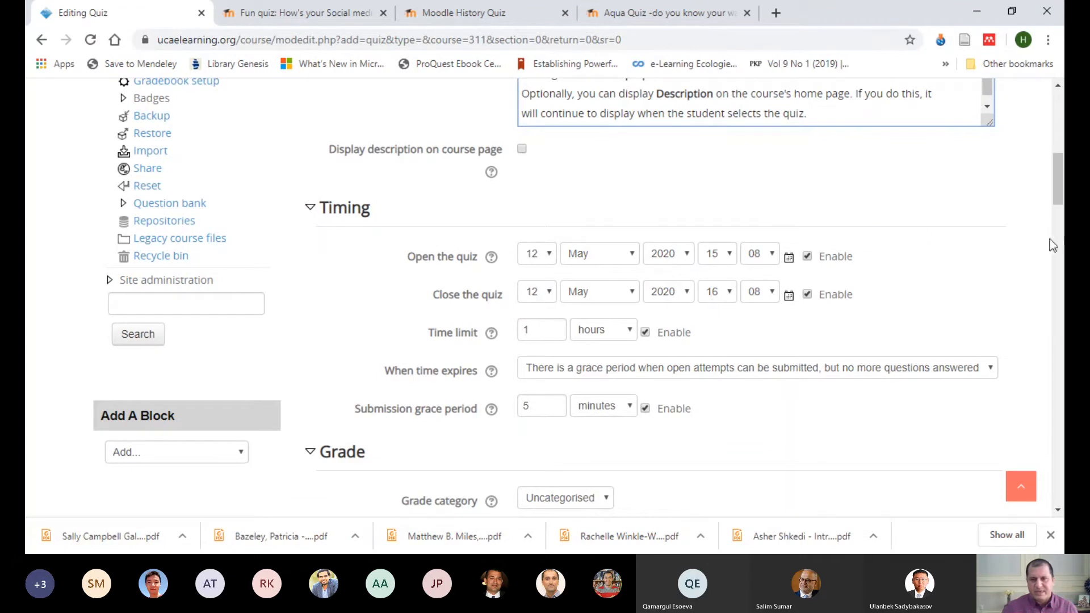
scroll(991, 278, down, 2)
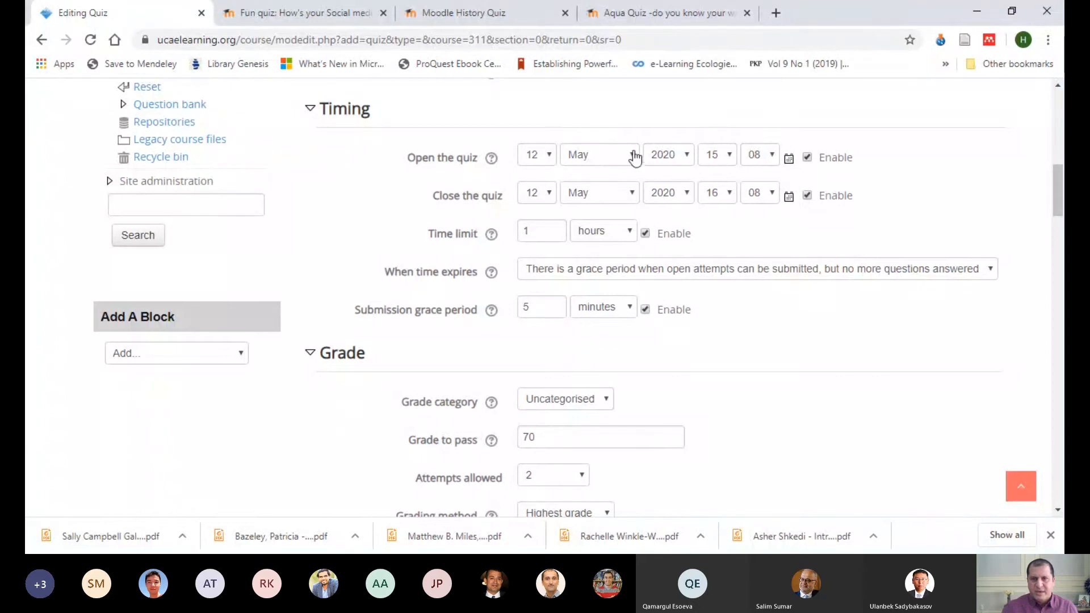
click(552, 197)
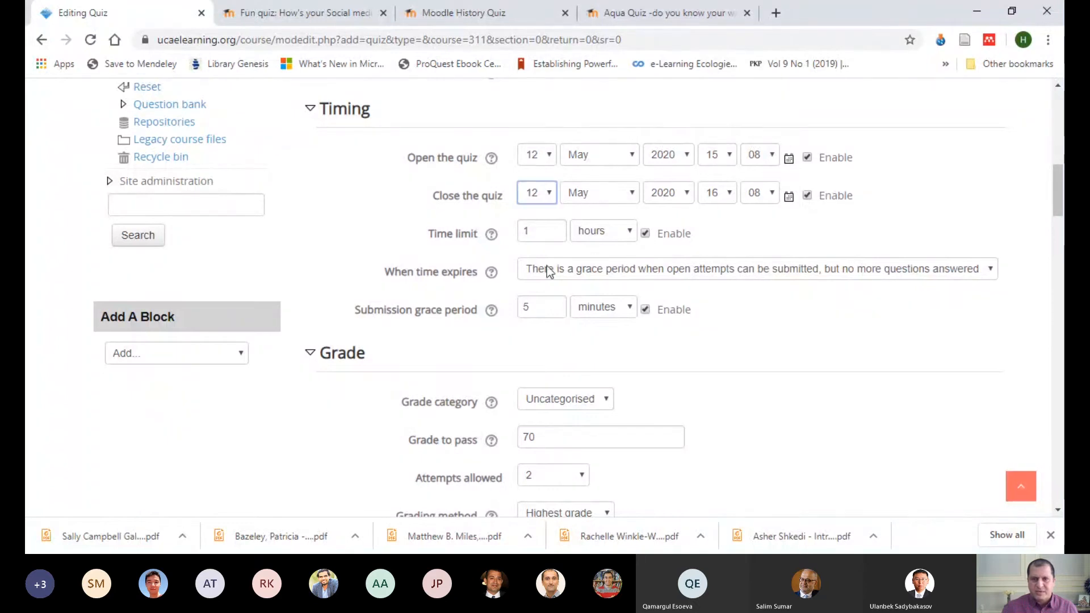
click(527, 379)
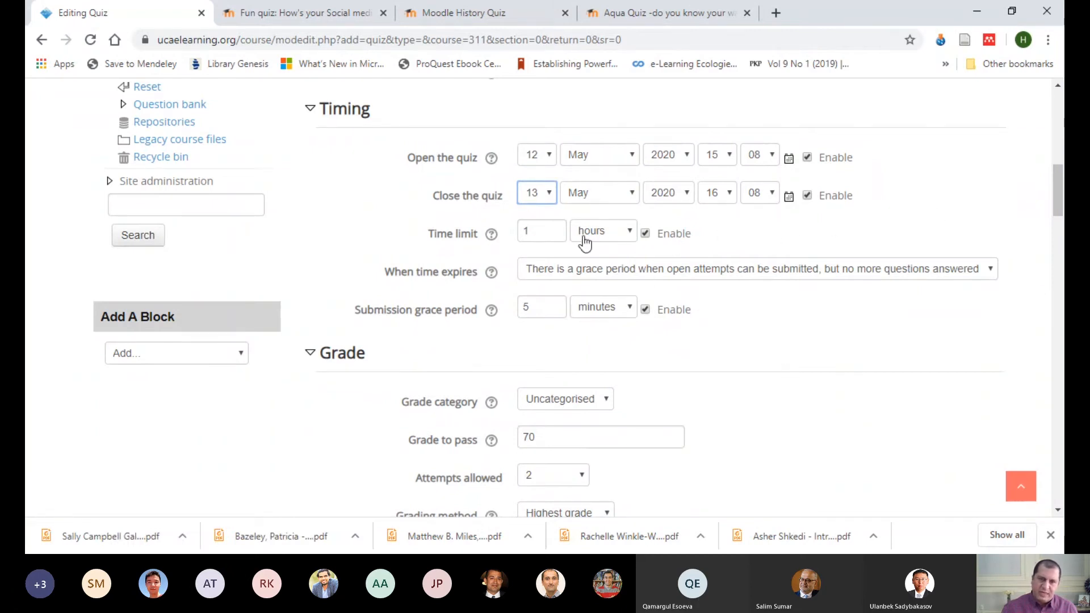
Step: Set Attempts allowed to 1 in the Grade section
scroll(751, 342, down, 9)
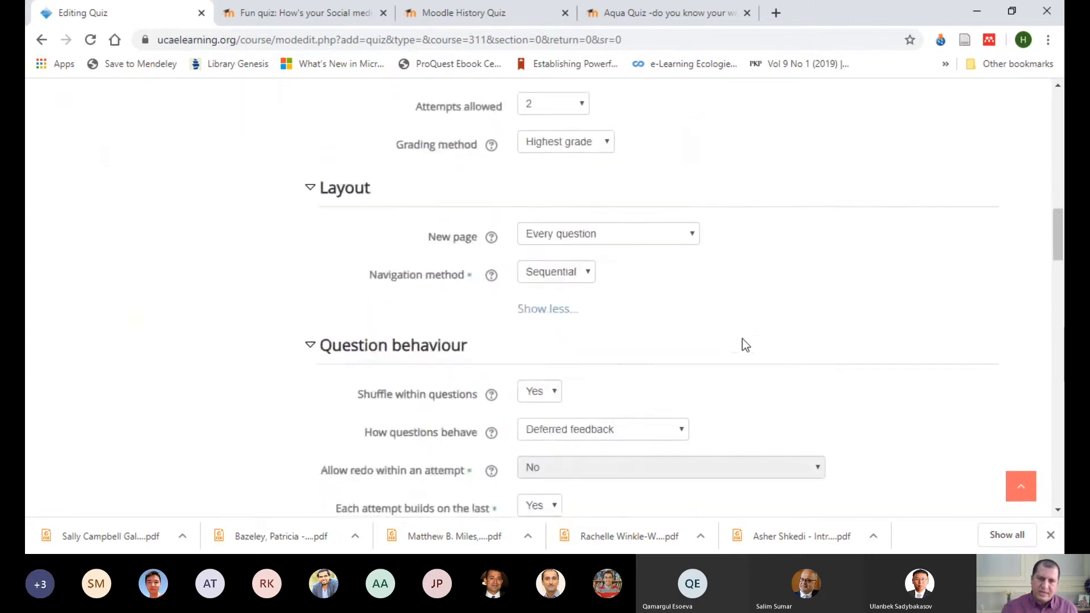
scroll(675, 341, down, 7)
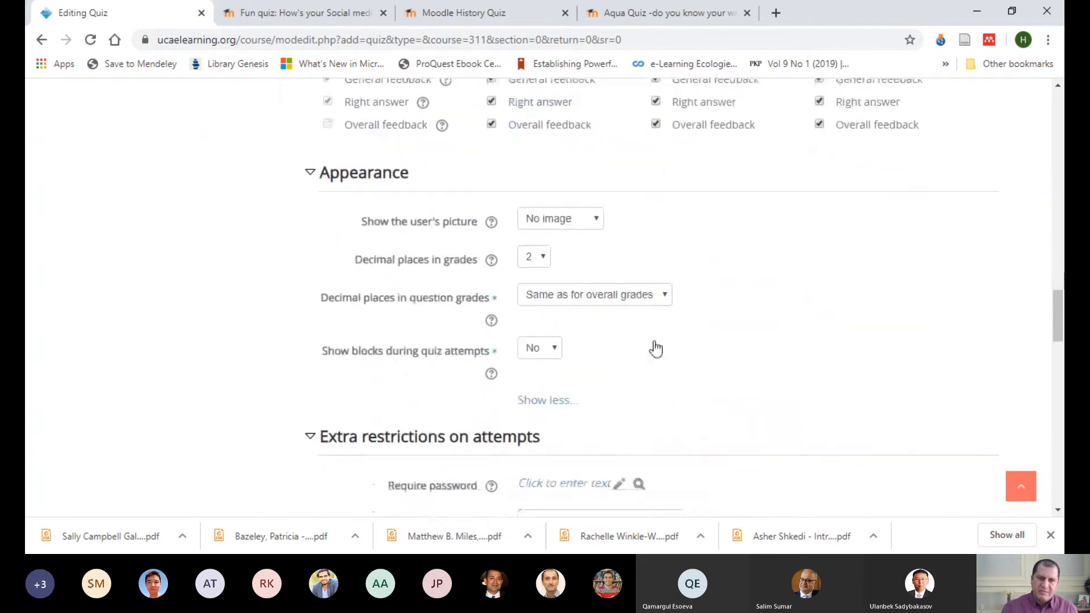
scroll(672, 349, up, 7)
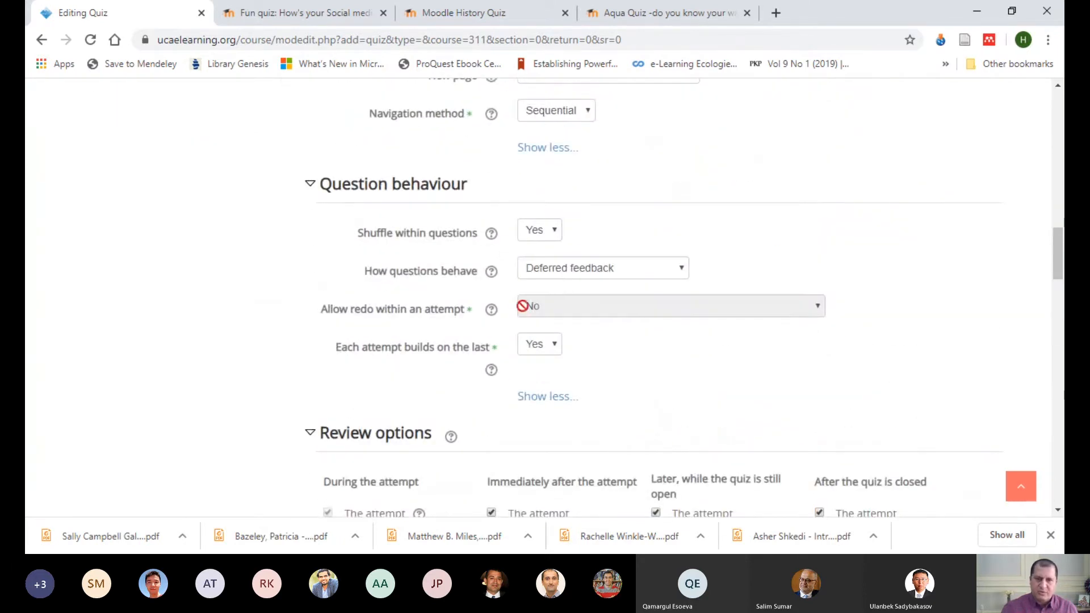
scroll(633, 358, up, 3)
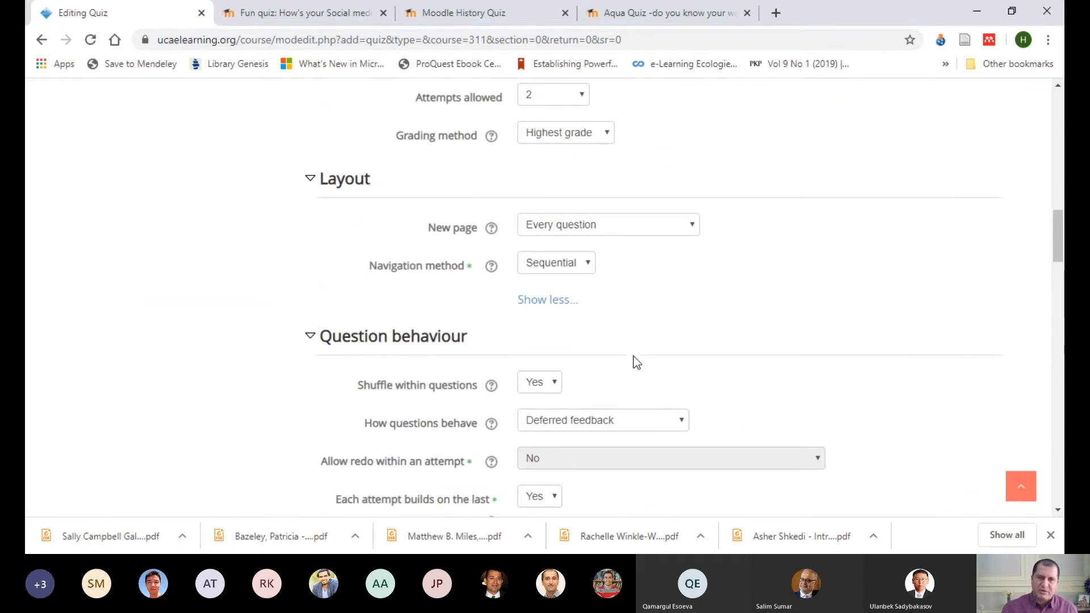
scroll(712, 355, down, 1)
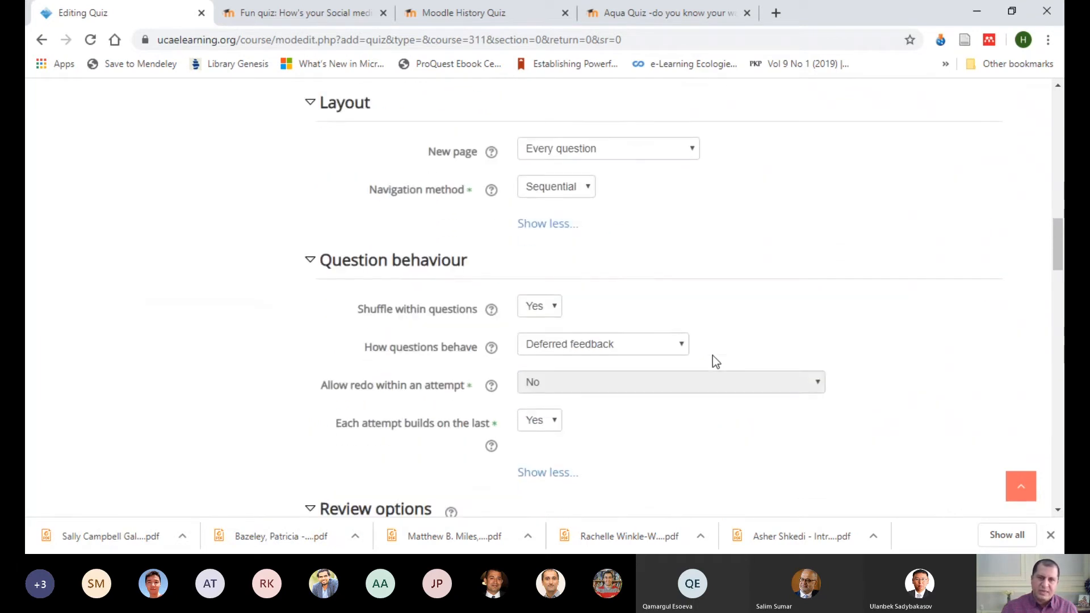
scroll(713, 354, up, 3)
click(577, 173)
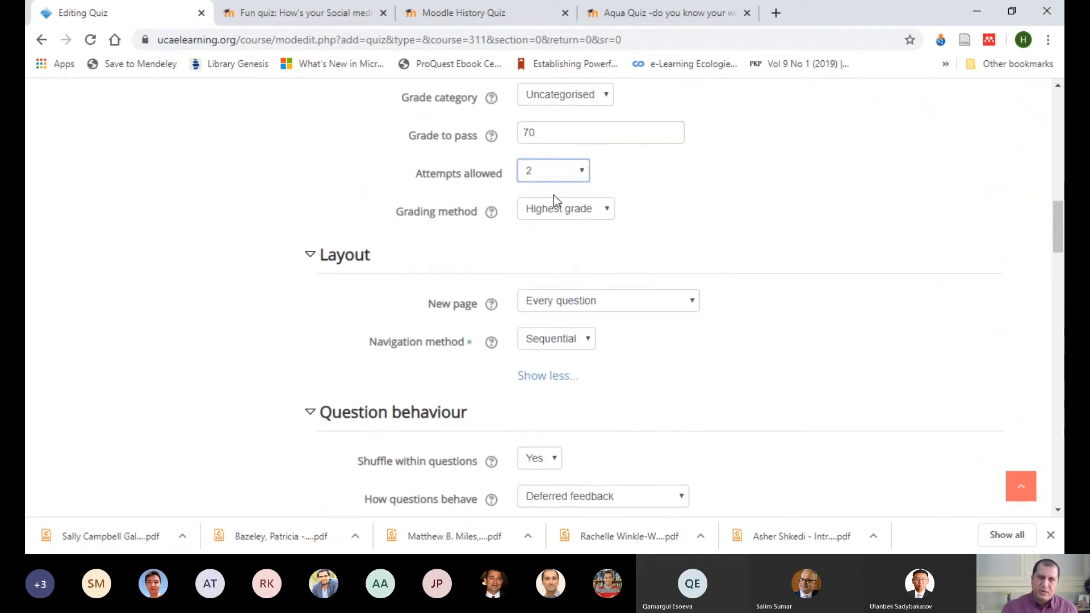
click(553, 196)
Step: Review the quiz settings from timing through overall feedback and try to save the quiz and return to the course
scroll(773, 230, up, 4)
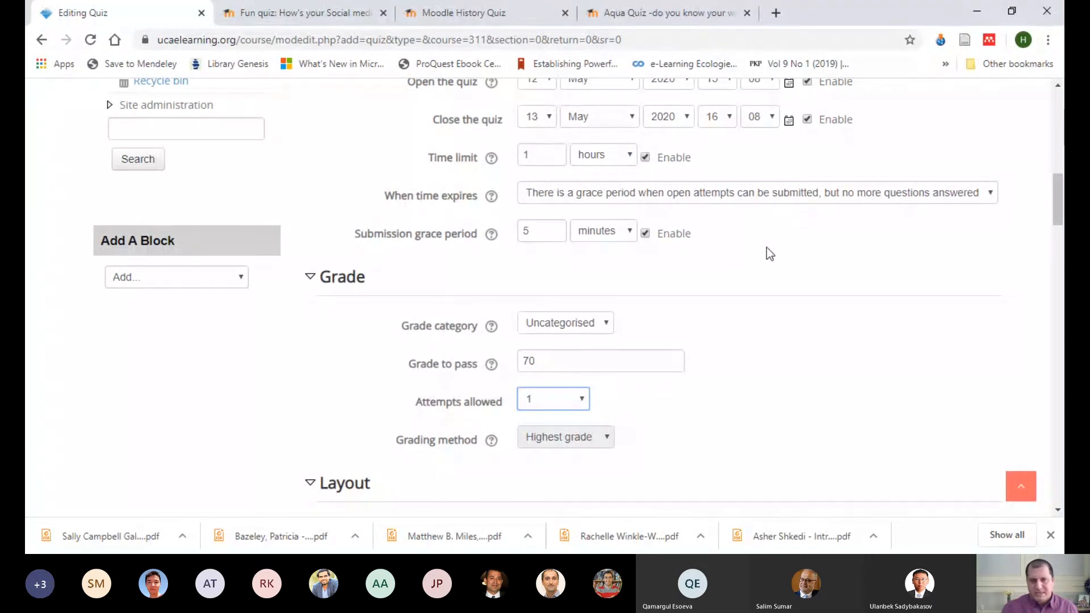
scroll(767, 248, down, 1)
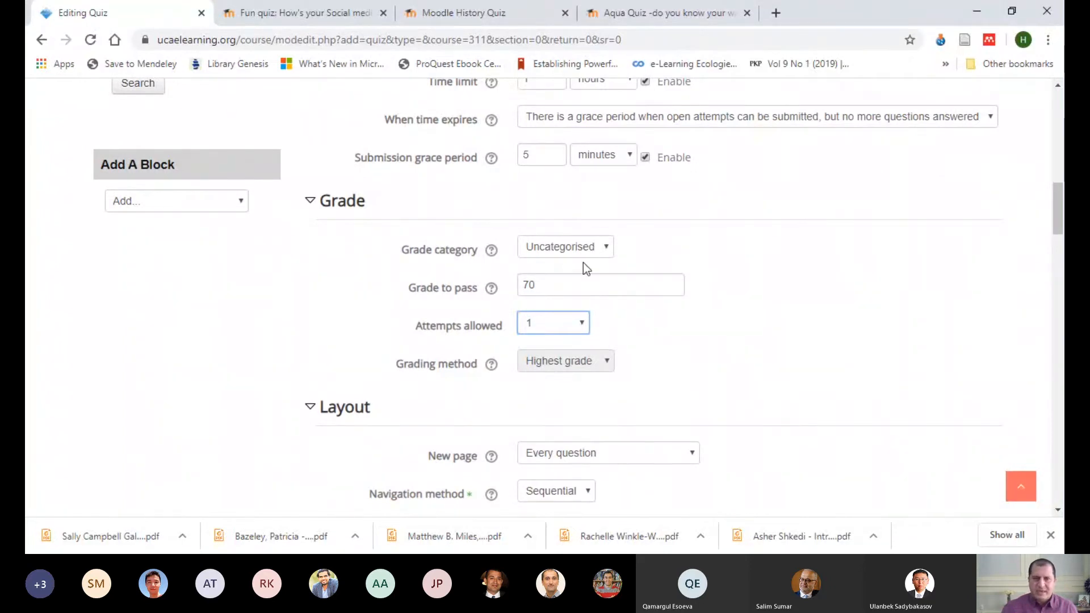
scroll(561, 288, down, 3)
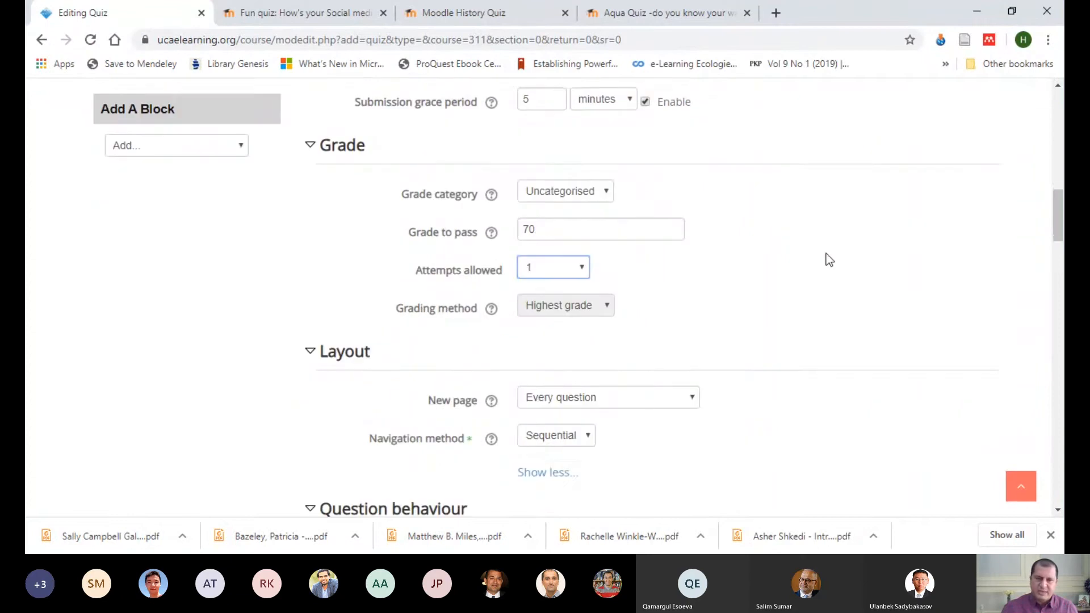
scroll(412, 162, down, 3)
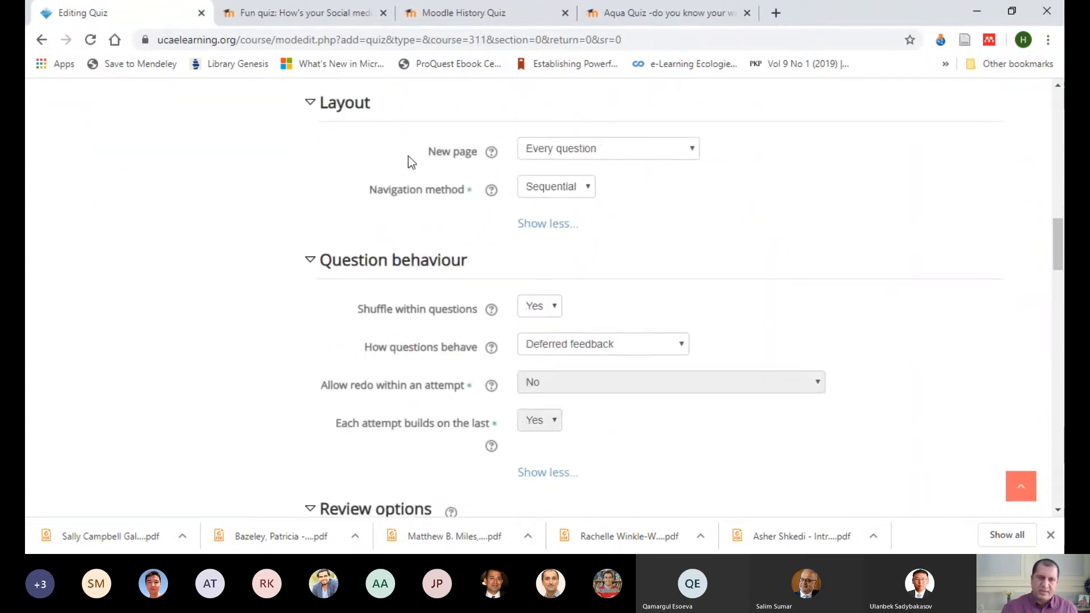
scroll(591, 299, down, 13)
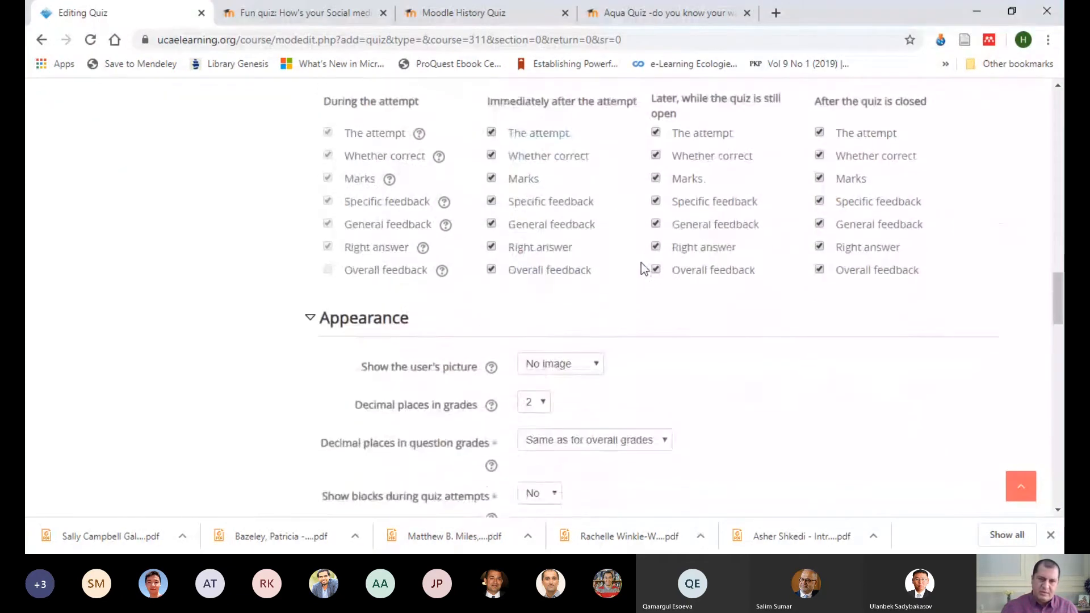
scroll(646, 276, down, 10)
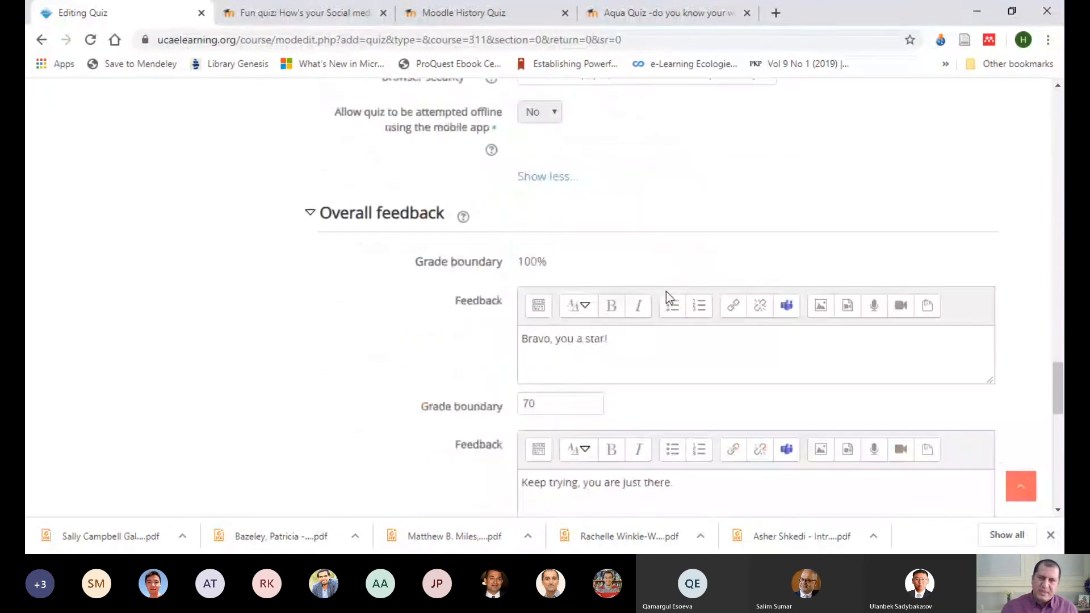
scroll(676, 136, down, 1)
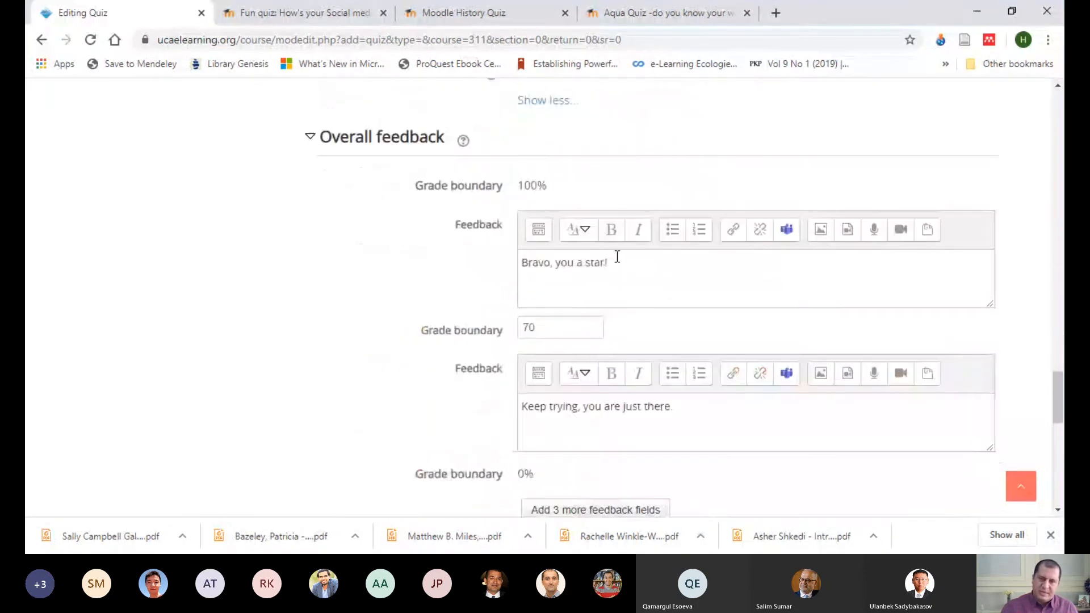
scroll(662, 307, down, 2)
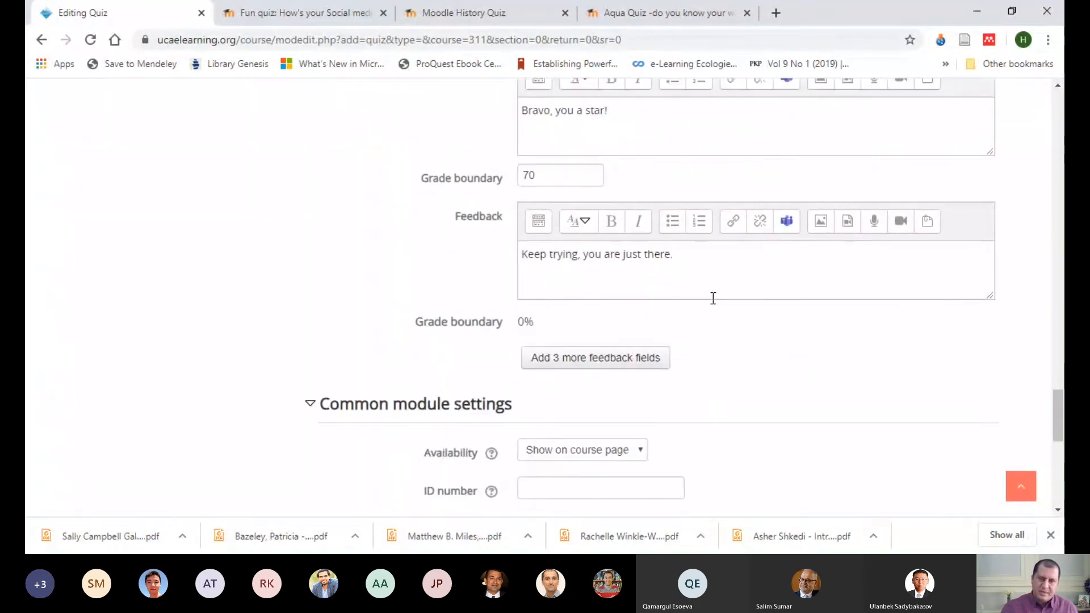
scroll(713, 298, down, 6)
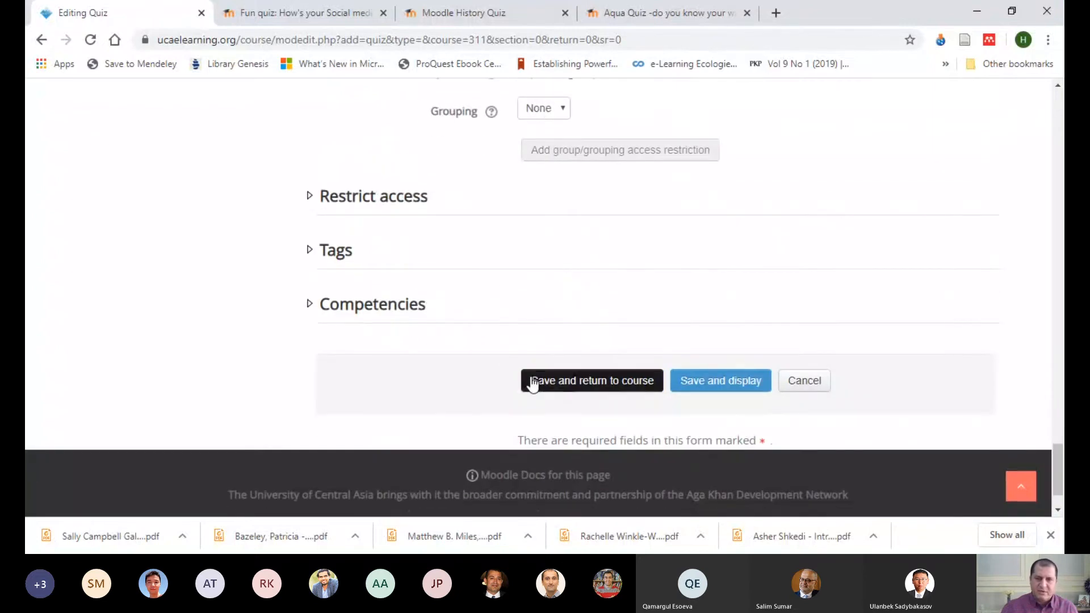
click(532, 385)
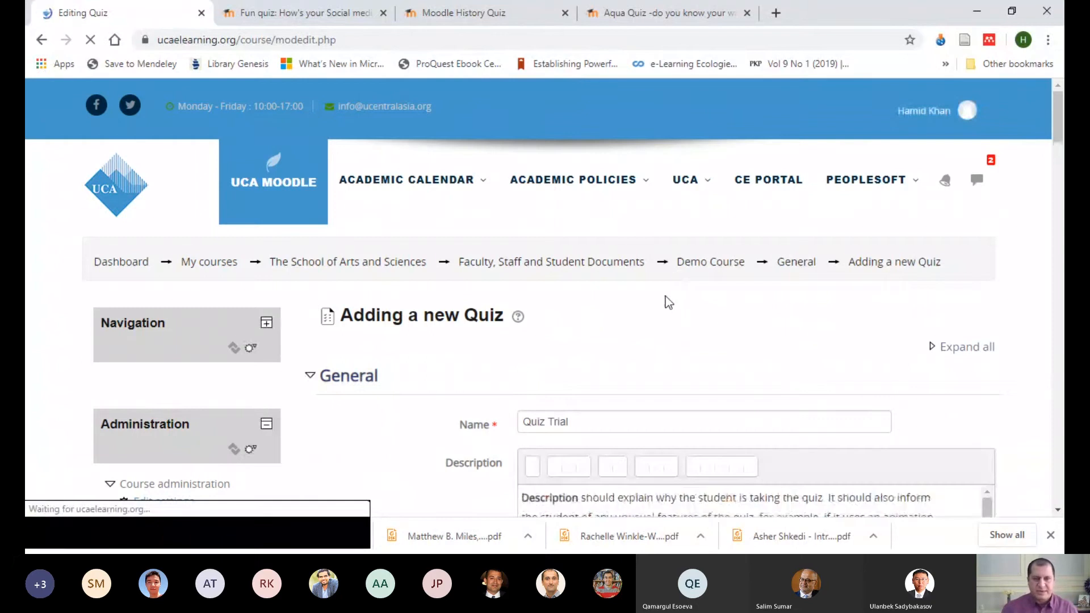
Step: Replace the Grade to pass value with 5
scroll(689, 292, down, 6)
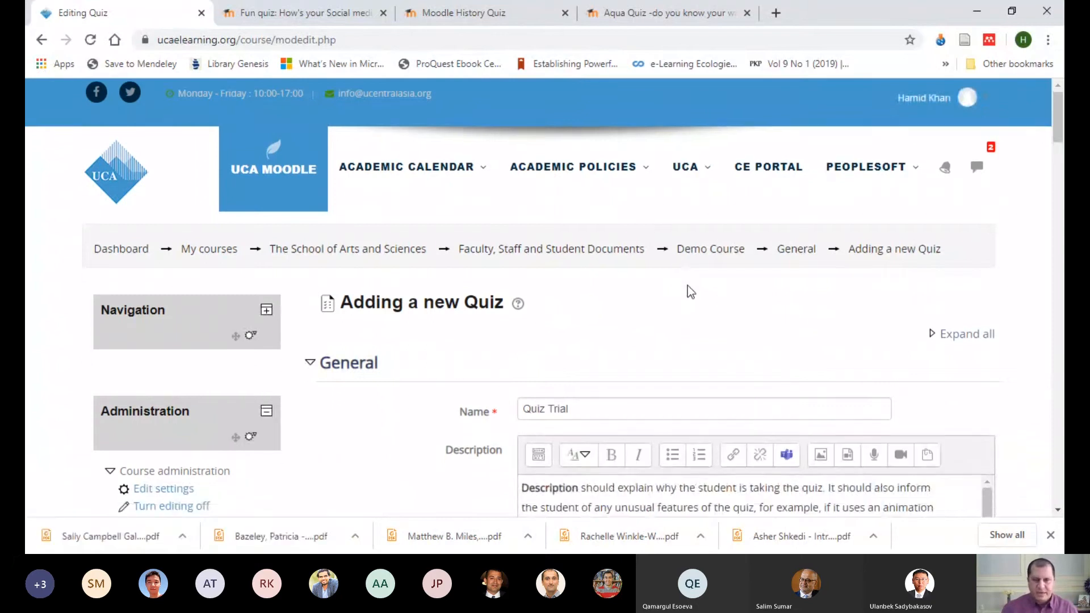
scroll(749, 276, up, 6)
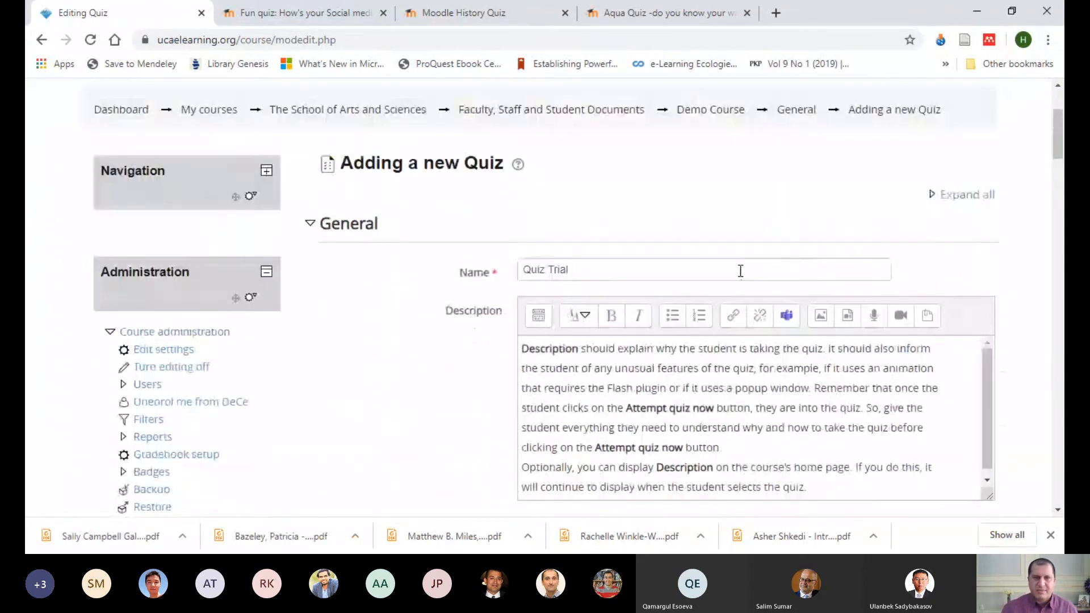
scroll(724, 257, down, 7)
scroll(704, 257, up, 6)
scroll(681, 284, down, 12)
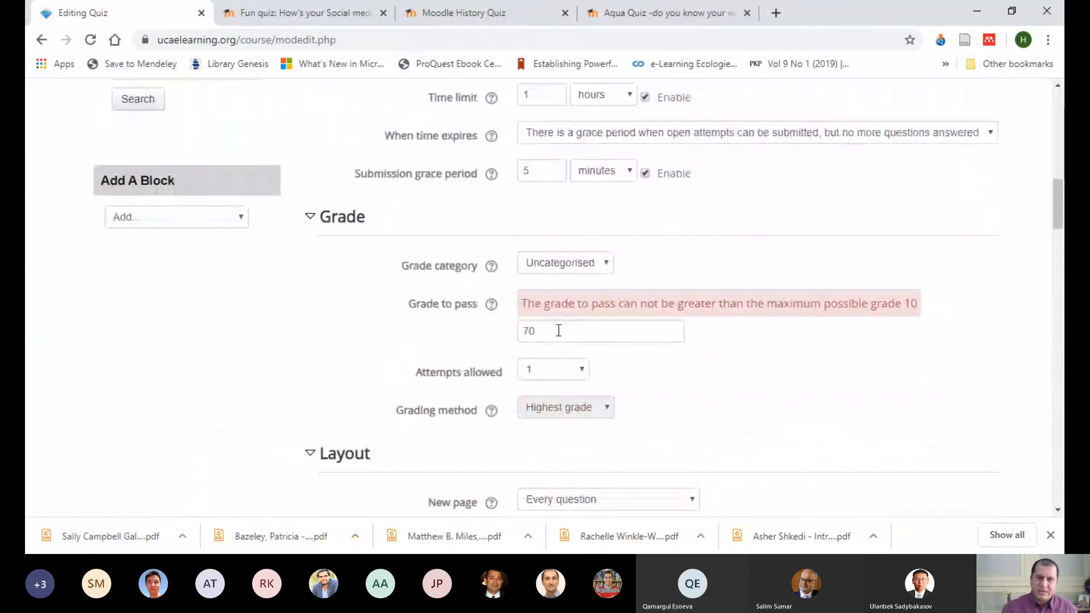
drag(557, 331, 505, 332)
key(BackSpace)
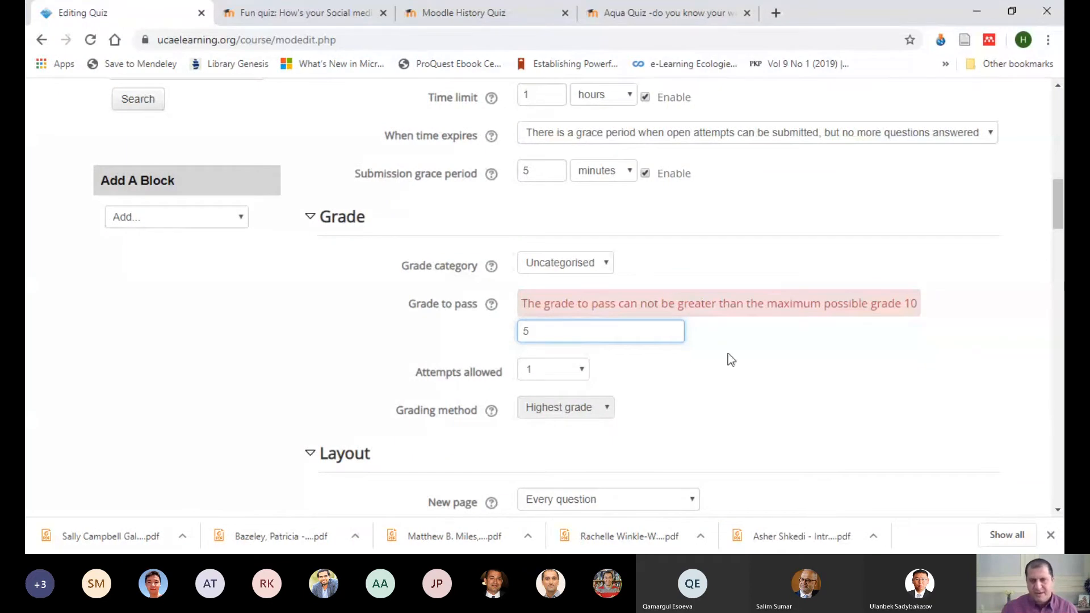
Step: Set the overall feedback grade boundary between the two feedback texts to 2
scroll(728, 355, down, 20)
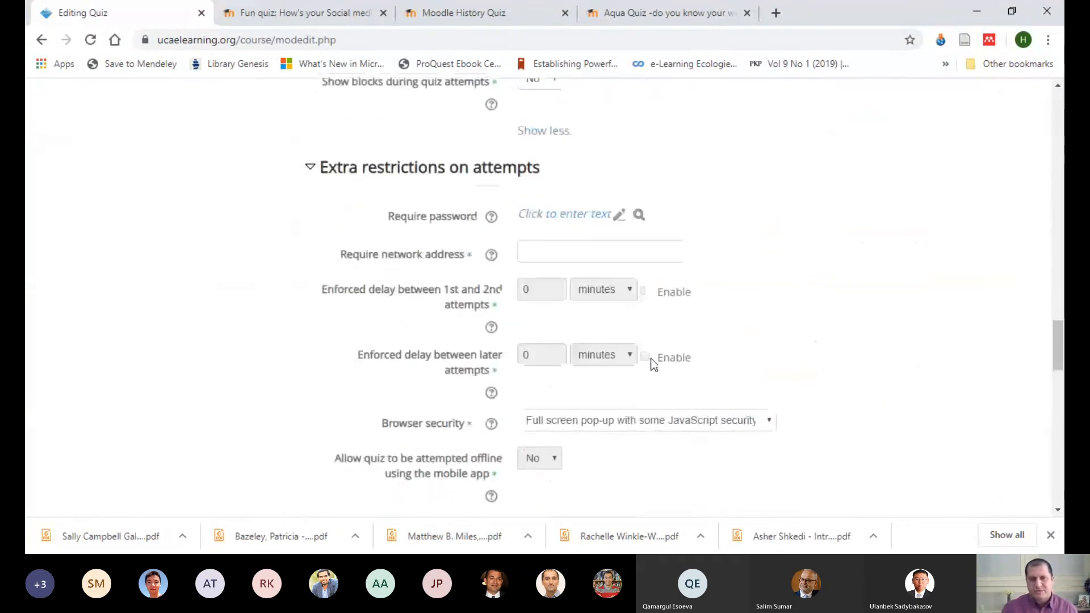
scroll(652, 362, down, 10)
drag(559, 267, 499, 272)
text(2)
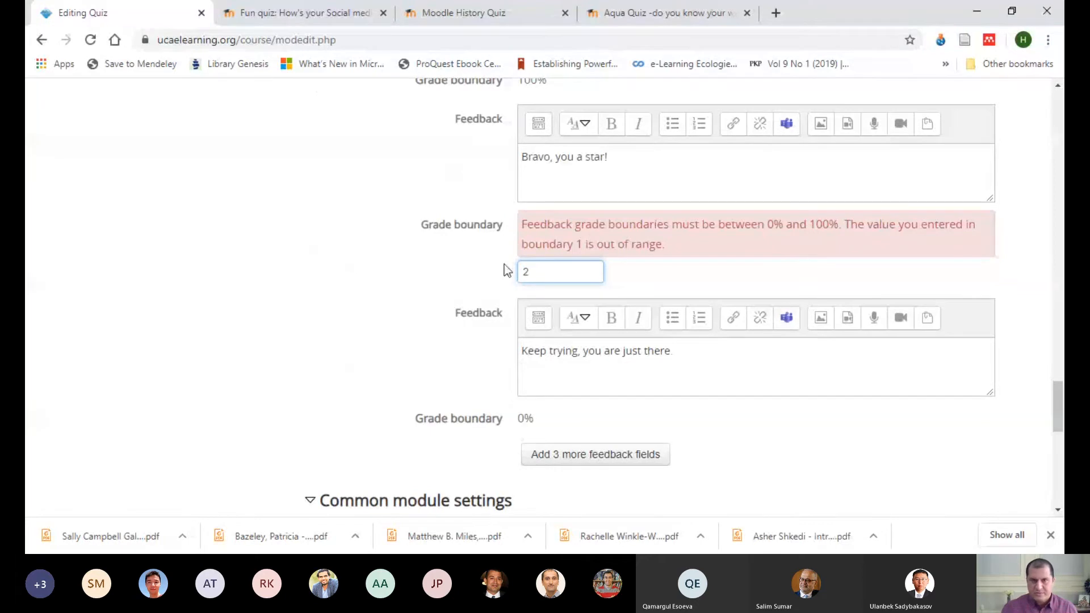
Step: Save the quiz settings and return to the course page
scroll(571, 425, down, 3)
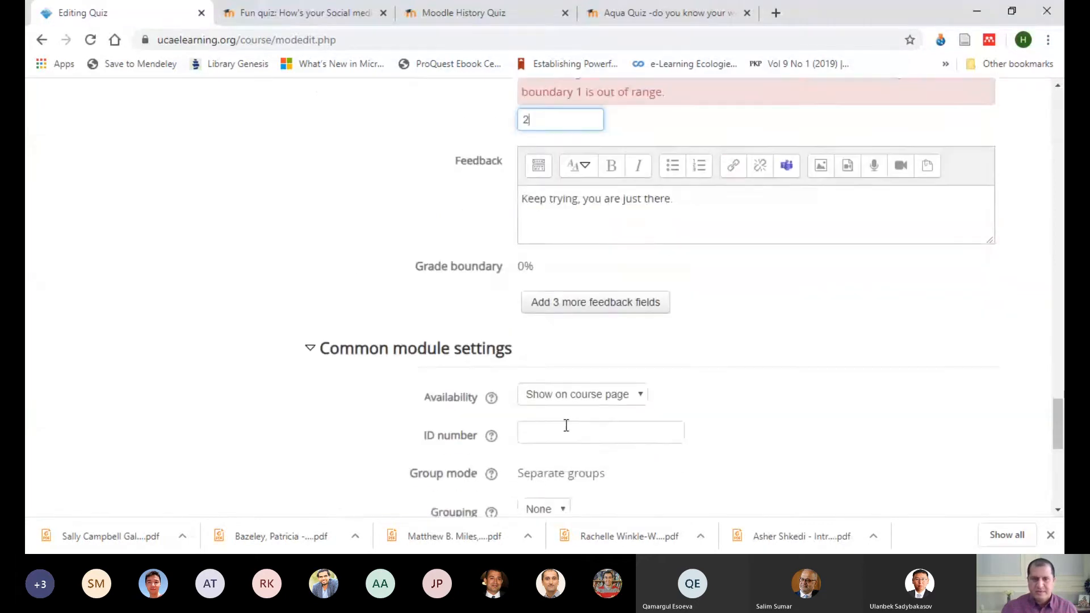
scroll(570, 426, down, 3)
scroll(563, 422, down, 5)
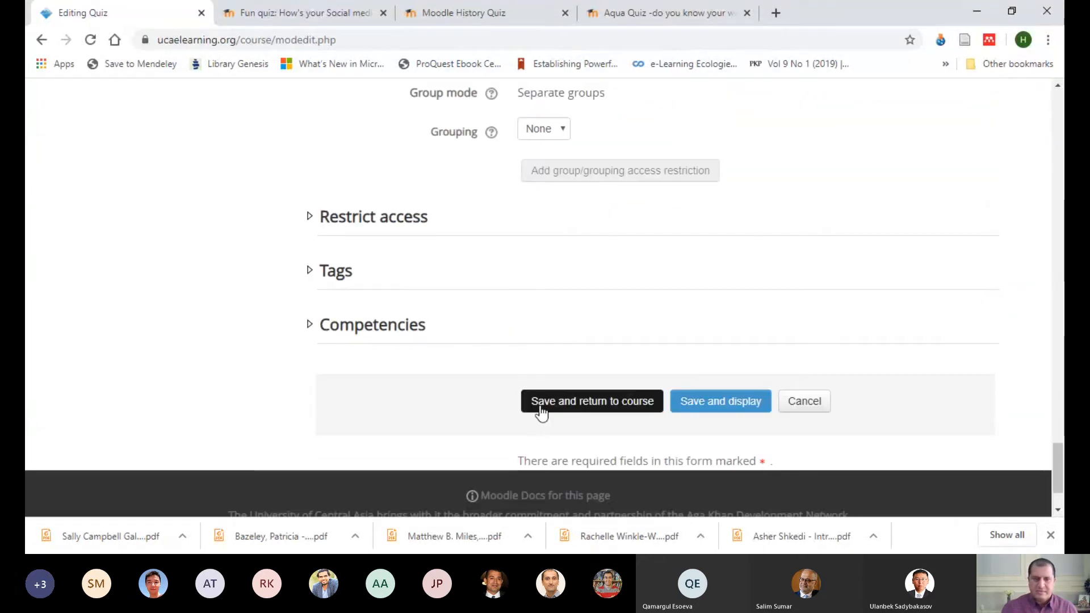
click(541, 409)
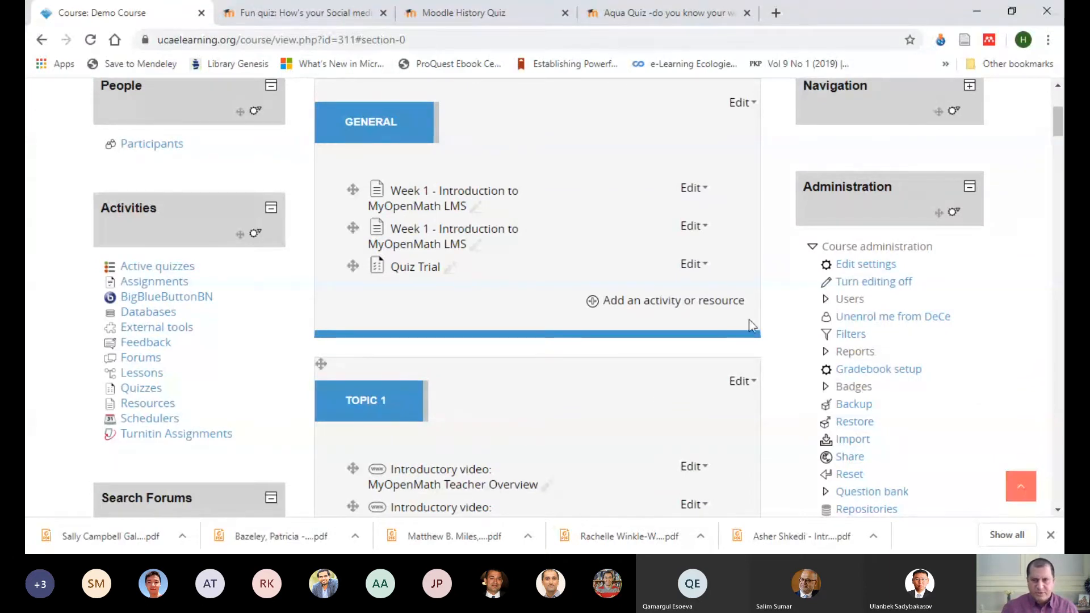
Step: Hide Quiz Trial from students in the General section and open the quiz for question editing
click(702, 272)
click(653, 338)
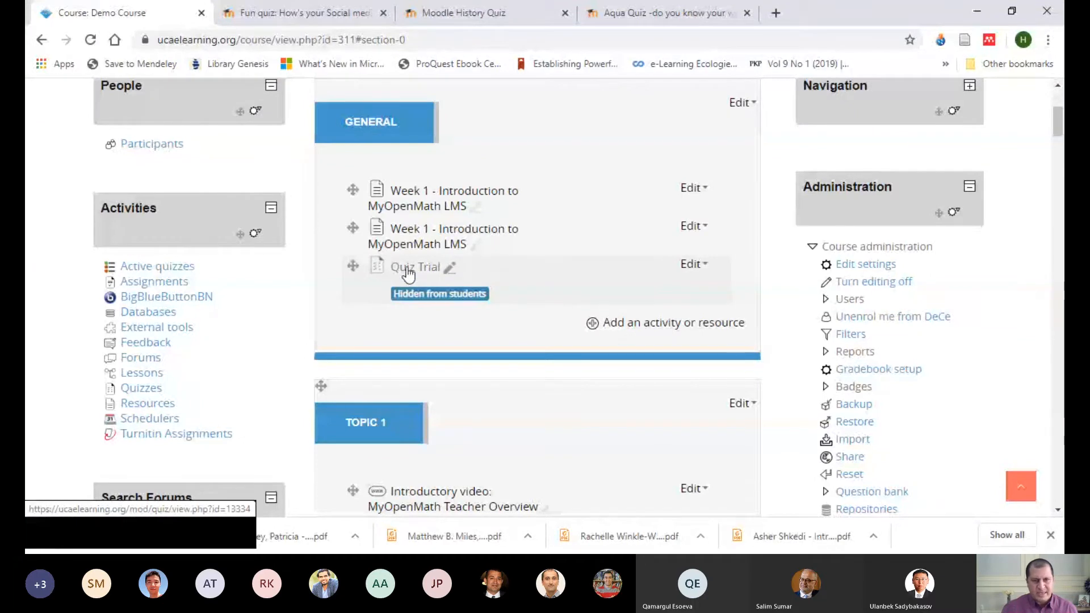
click(407, 273)
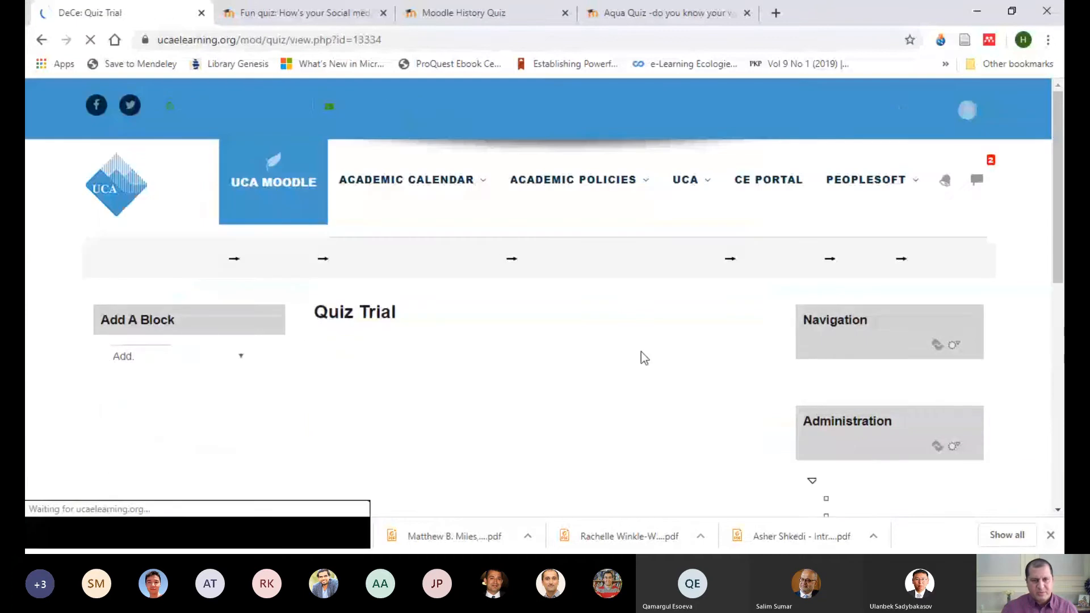
scroll(636, 328, down, 4)
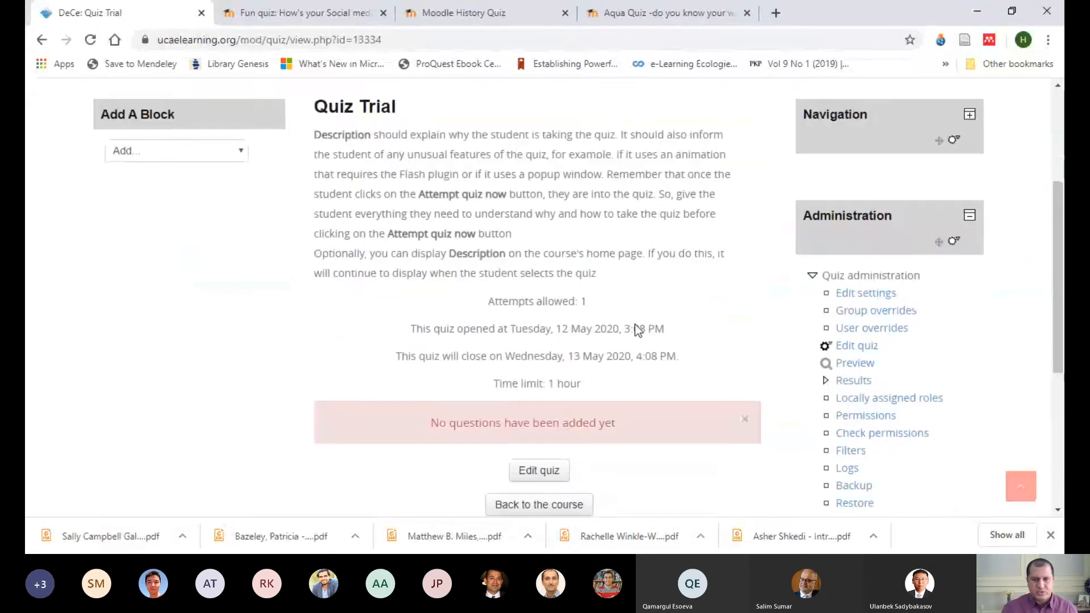
click(553, 449)
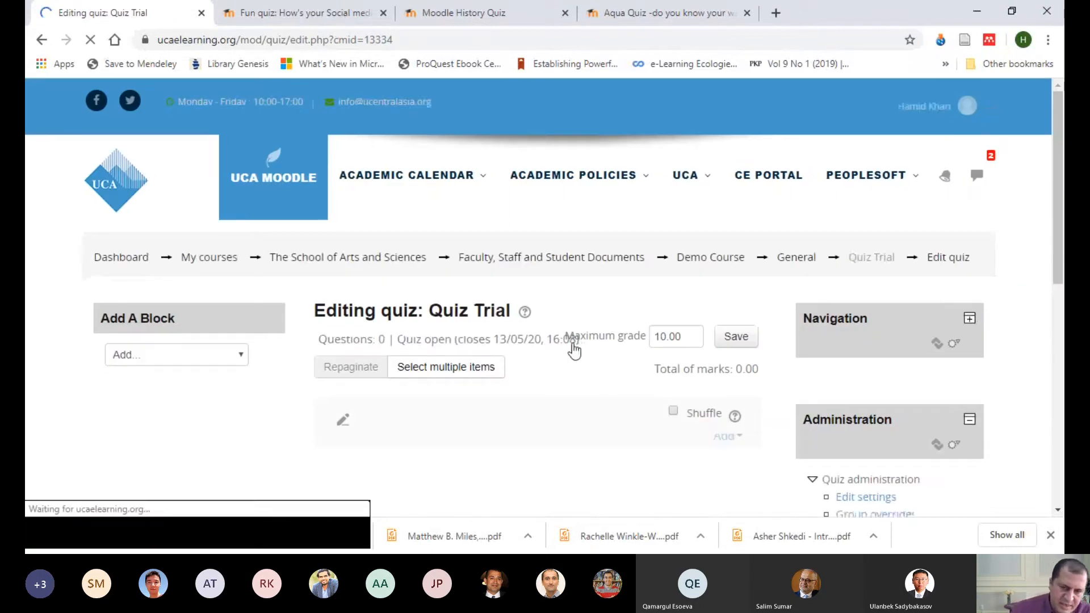
Step: Start adding a new question to Quiz Trial and look through the available question types
scroll(573, 343, down, 4)
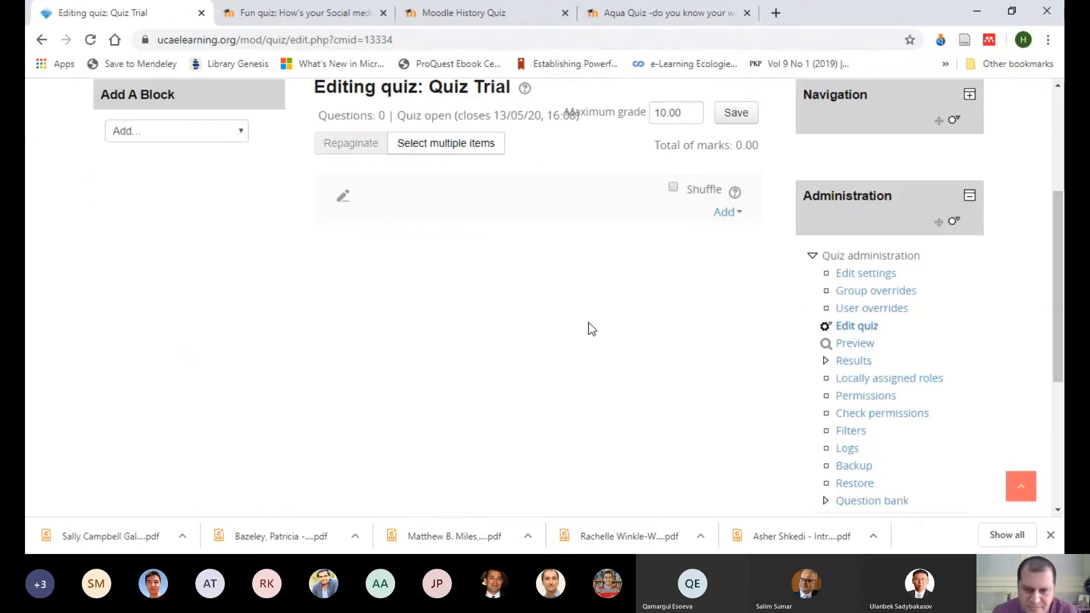
click(737, 214)
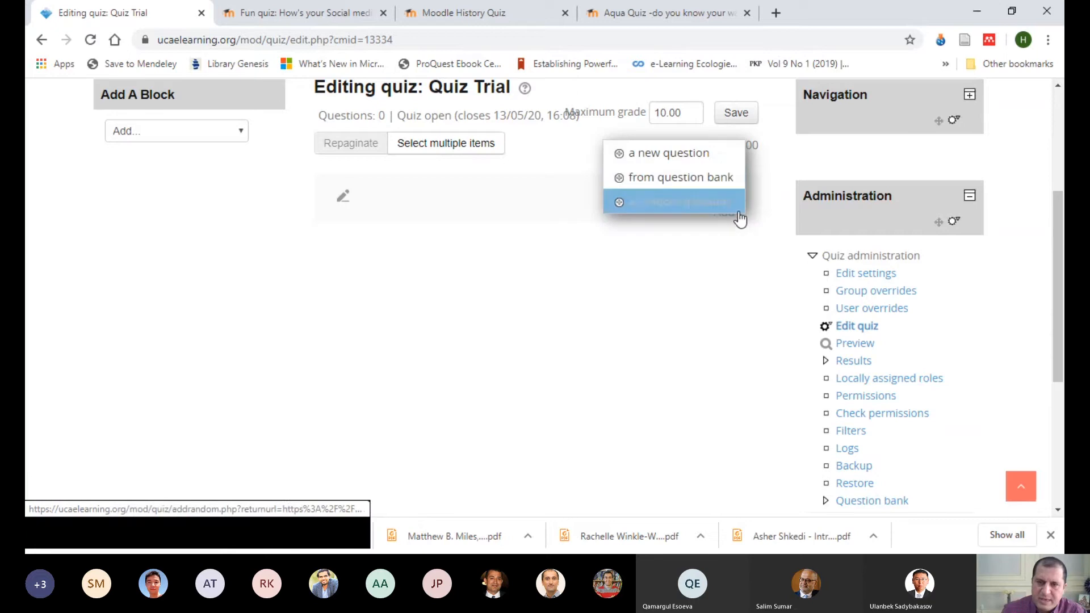
click(659, 164)
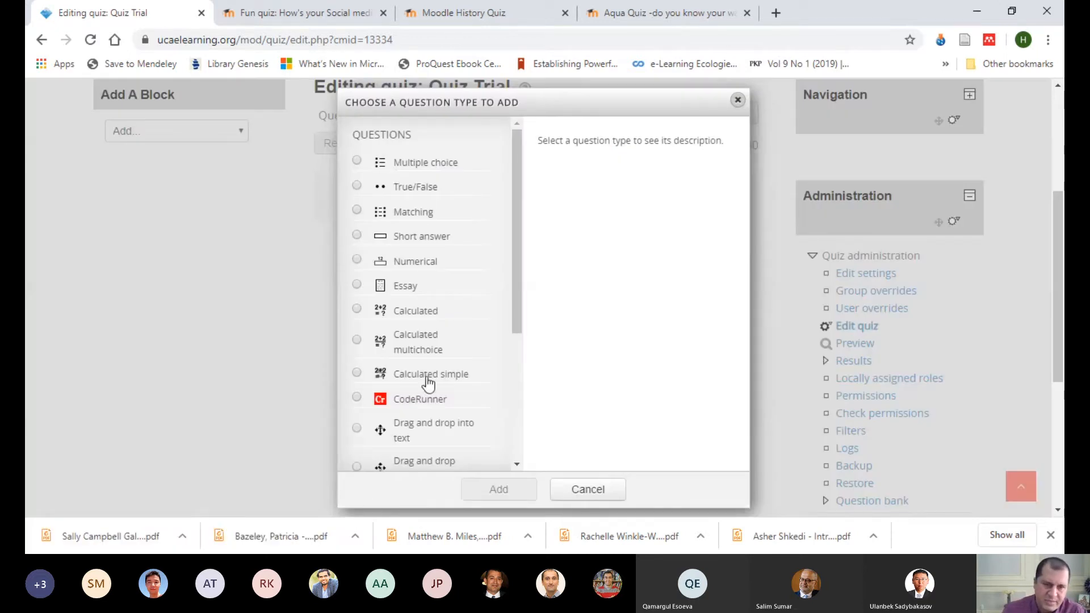
scroll(431, 386, down, 4)
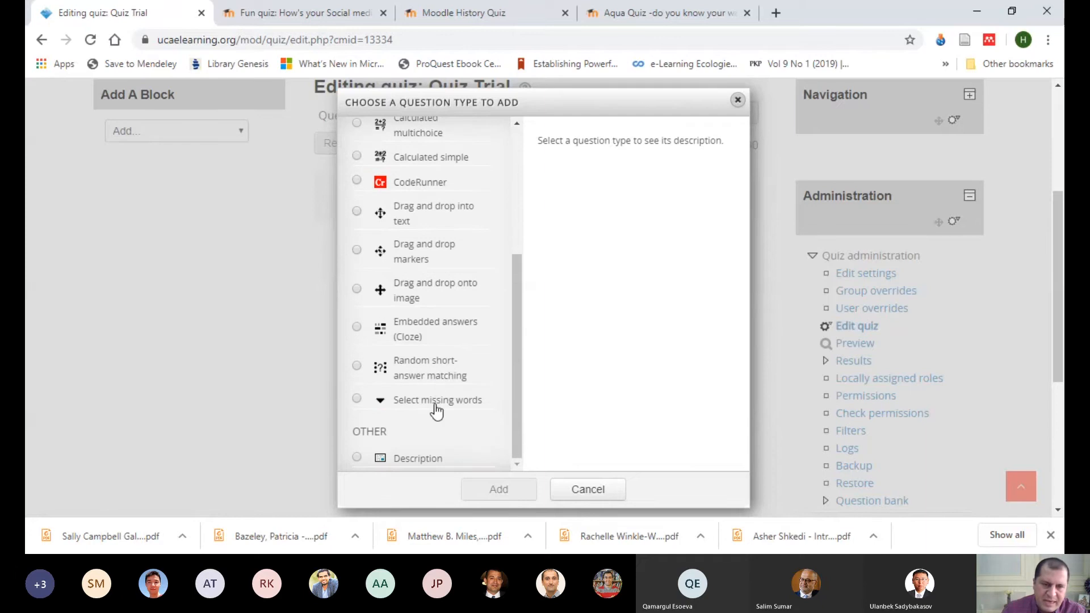
drag(515, 395, 523, 257)
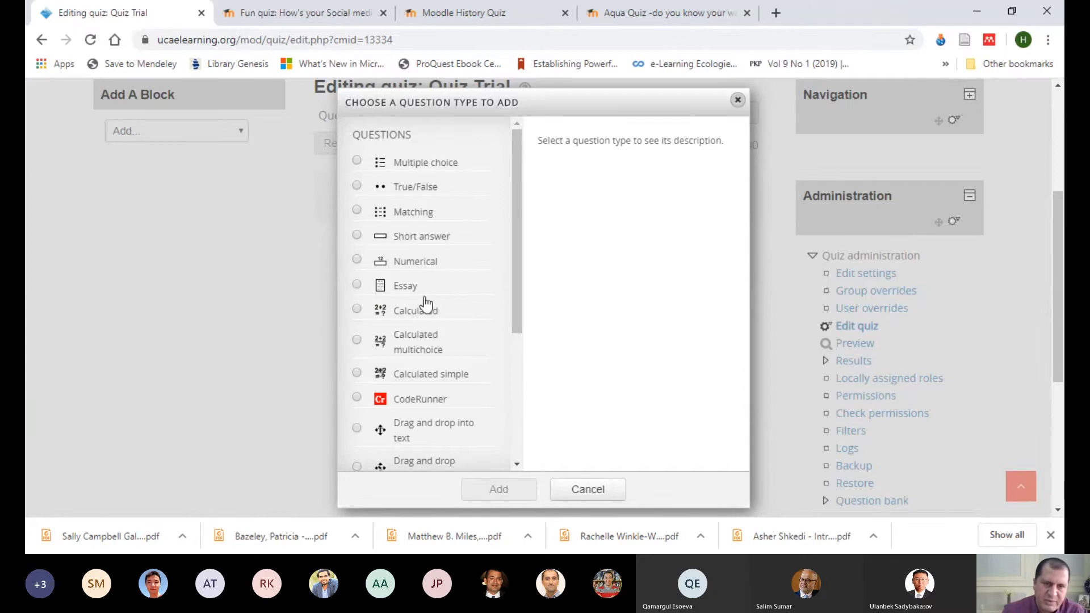
drag(515, 264, 507, 369)
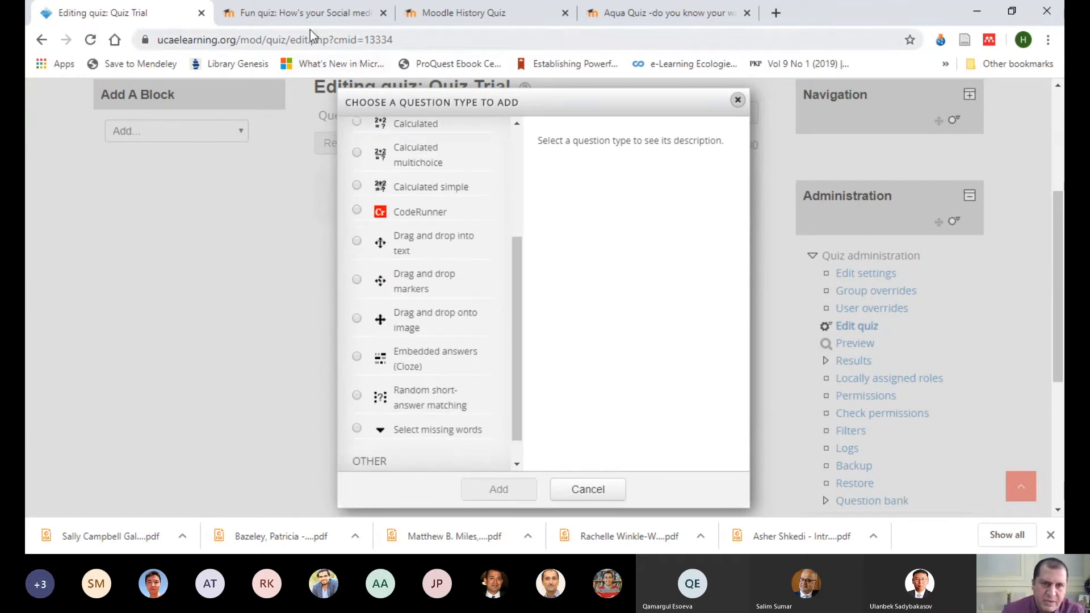
Step: Examine the example questions in the Fun quiz on social media, from multiple choice to true/false
click(304, 16)
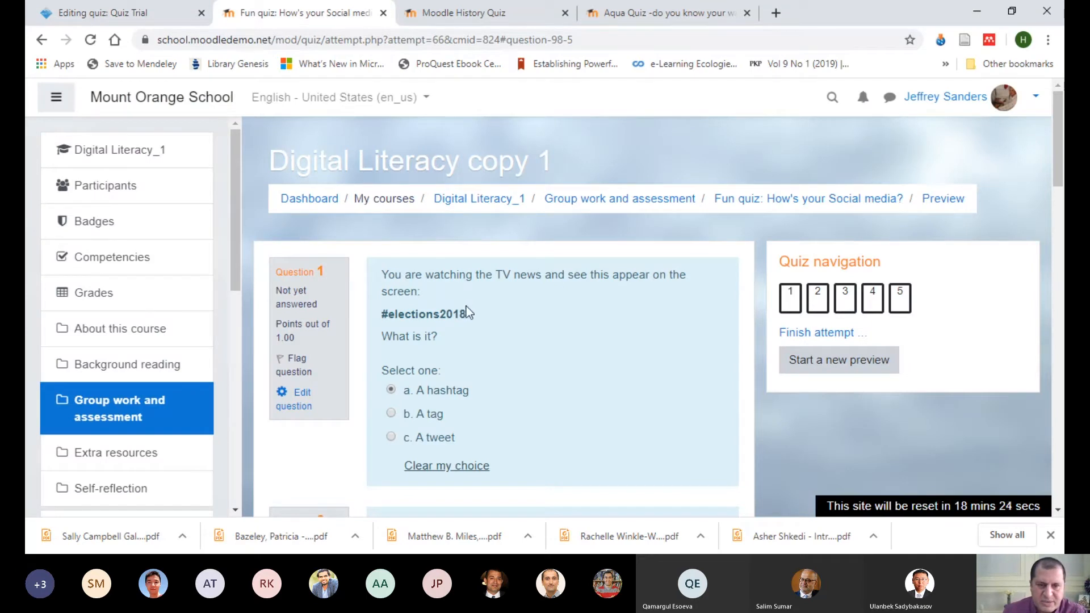
scroll(511, 312, down, 5)
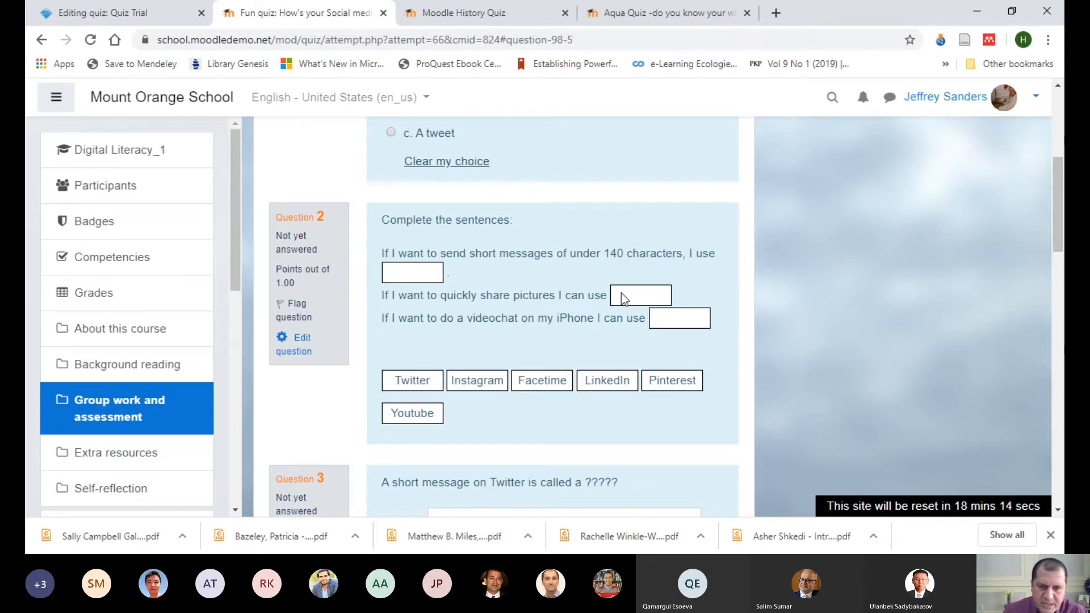
scroll(531, 287, down, 2)
scroll(433, 251, up, 1)
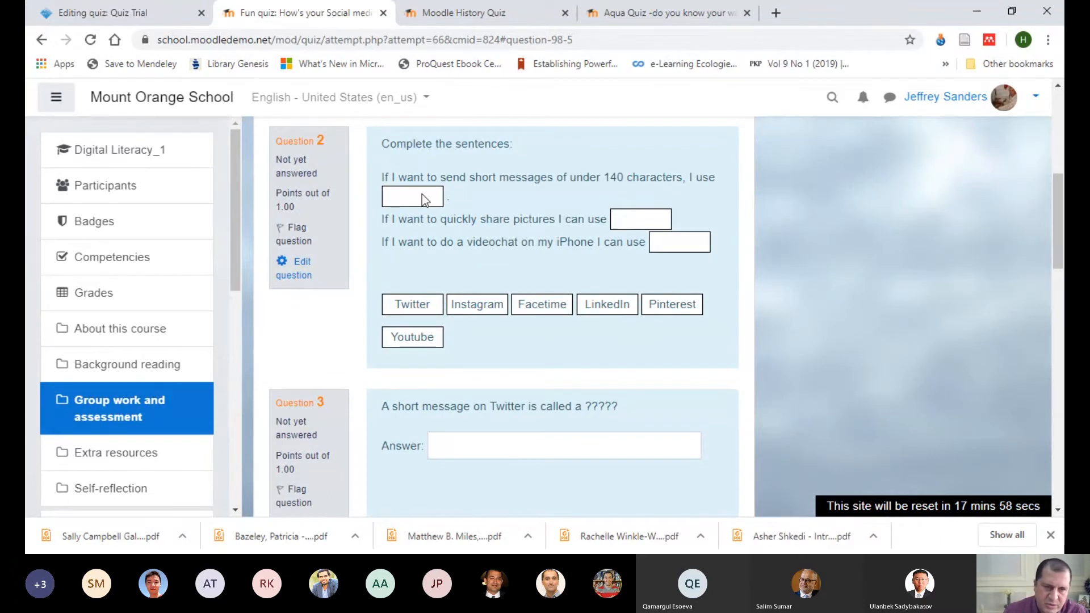
scroll(501, 220, down, 1)
click(464, 366)
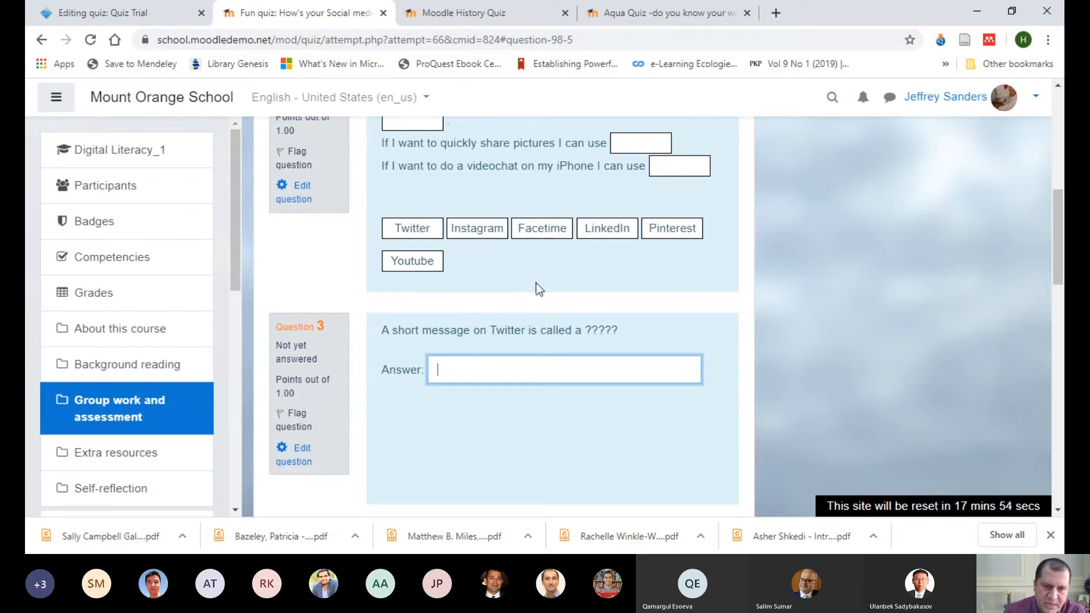
scroll(536, 287, down, 3)
scroll(537, 286, down, 2)
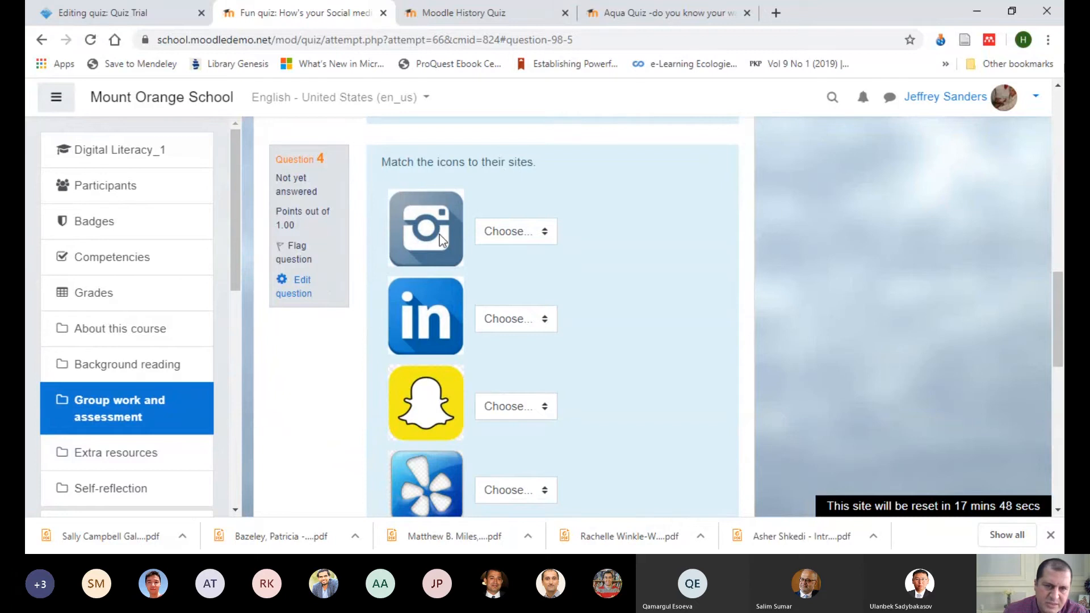
click(546, 235)
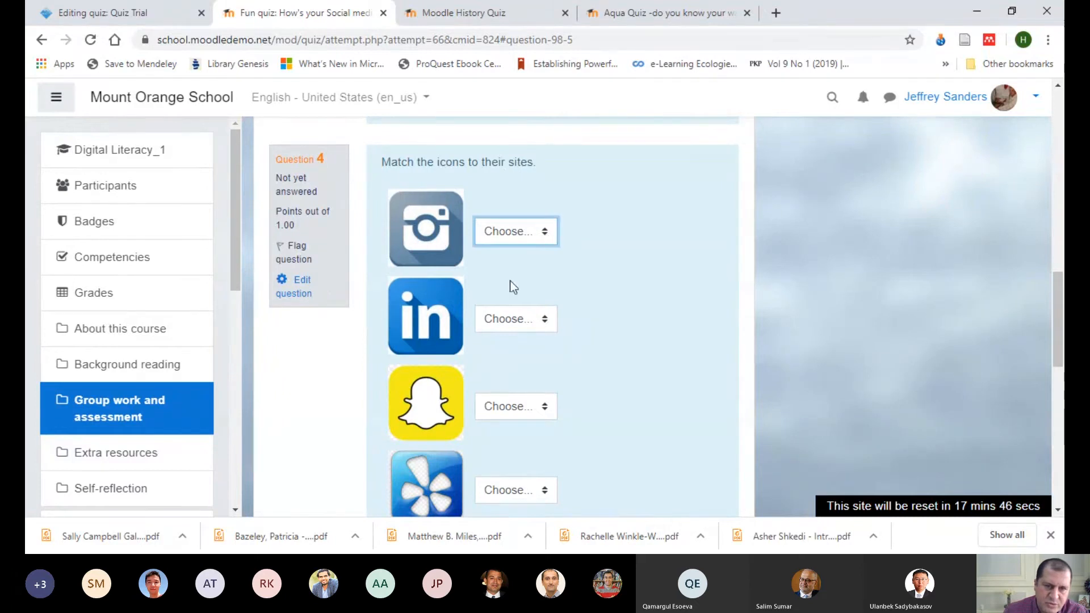
click(728, 236)
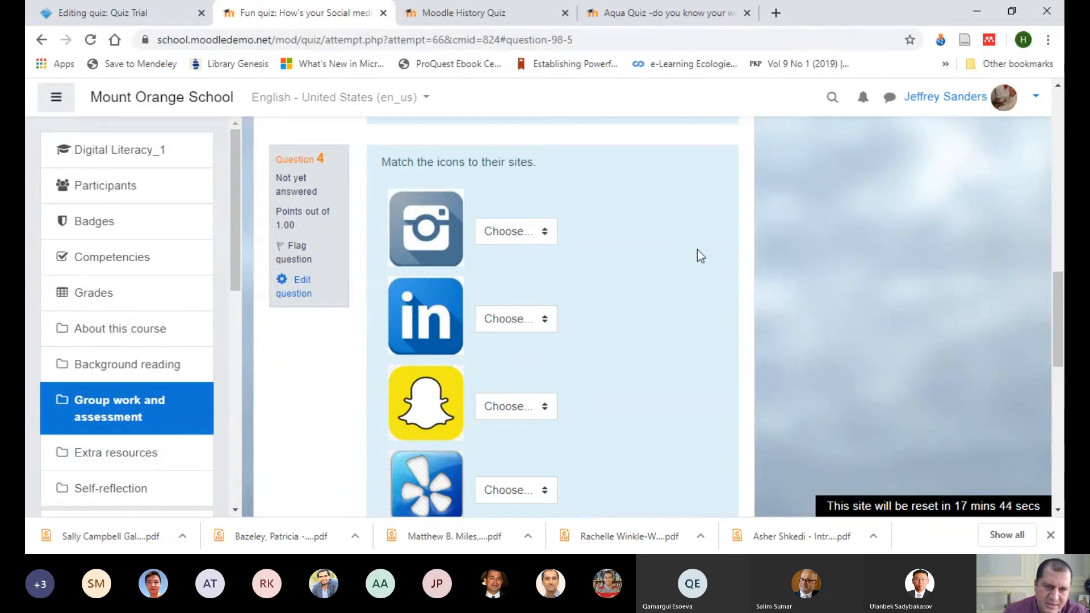
scroll(676, 239, down, 9)
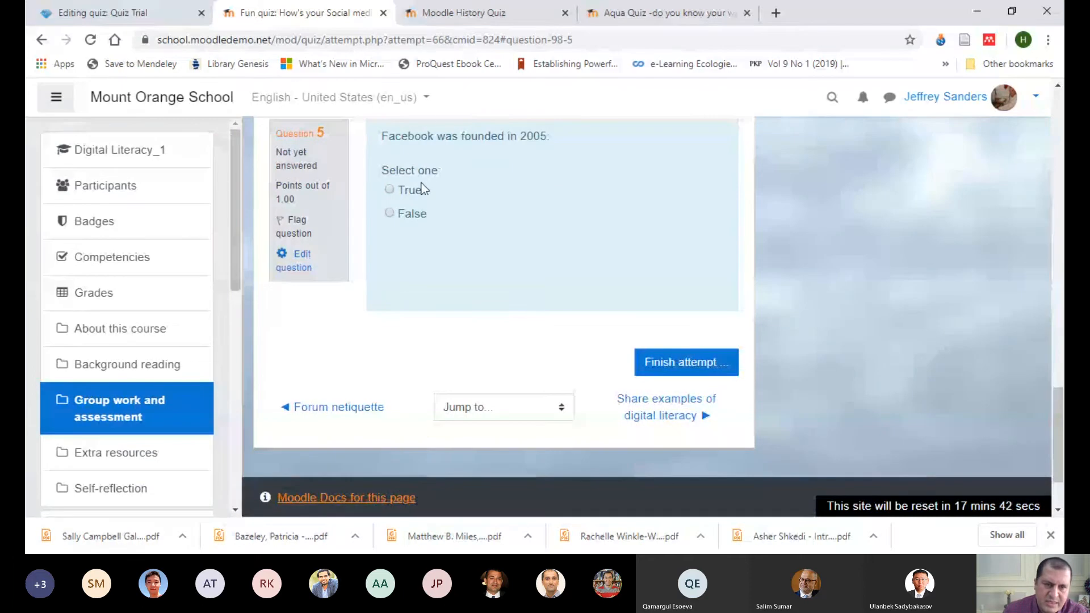
Step: Examine the calculated, calculated multi-choice, short answer and numerical example questions in the Moodle History Quiz
click(449, 14)
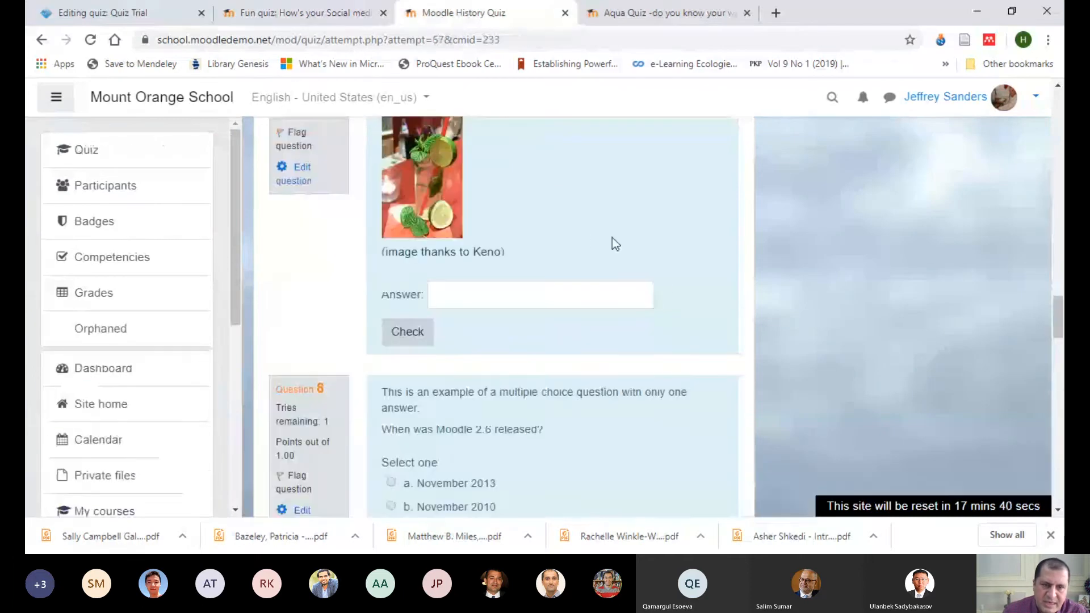
scroll(675, 276, down, 3)
scroll(675, 275, up, 15)
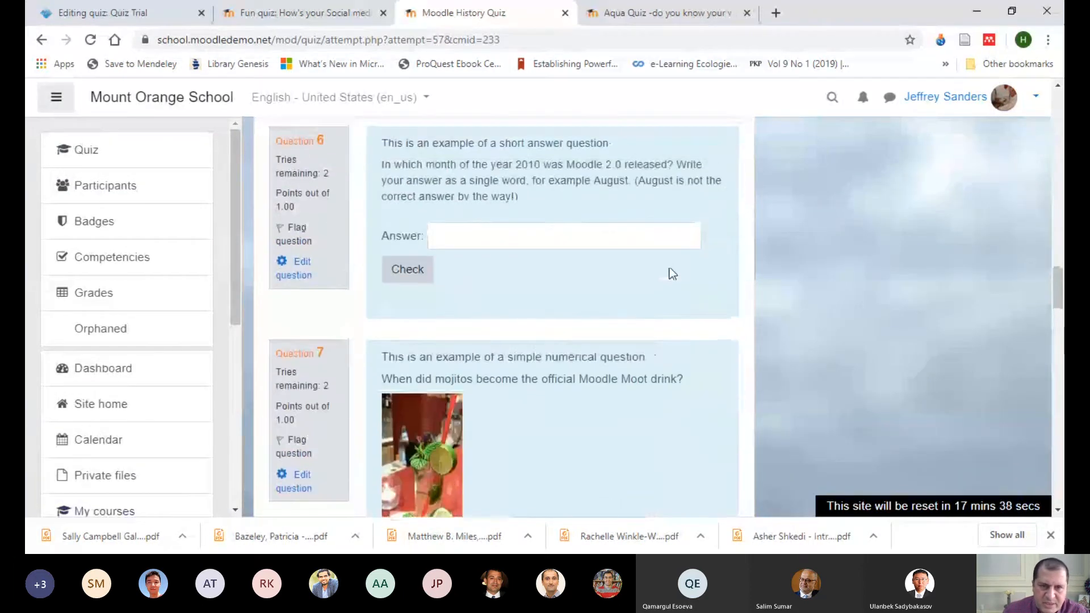
scroll(670, 273, up, 6)
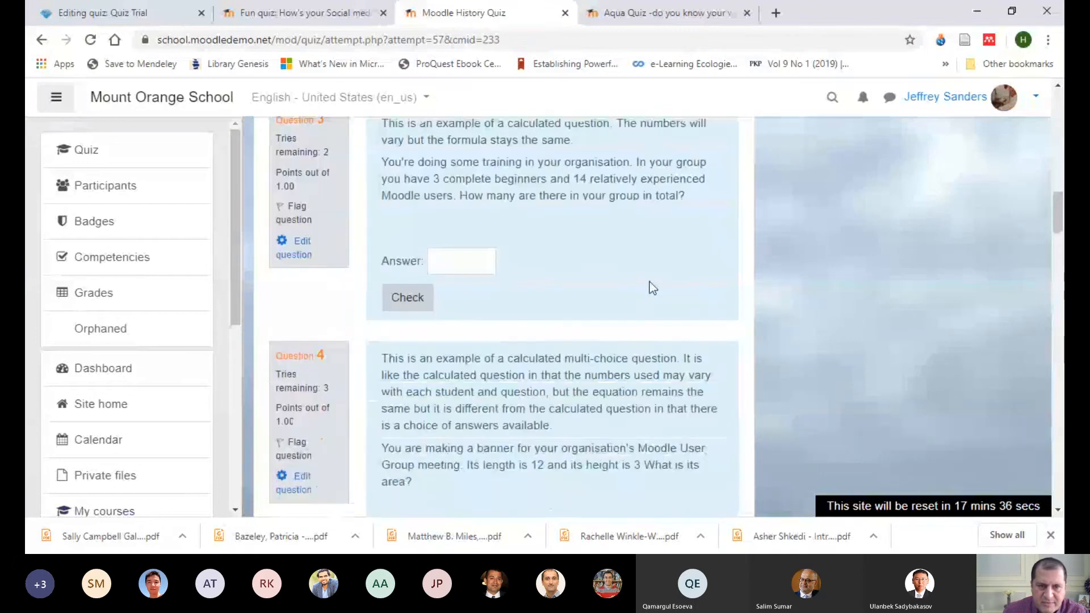
click(453, 244)
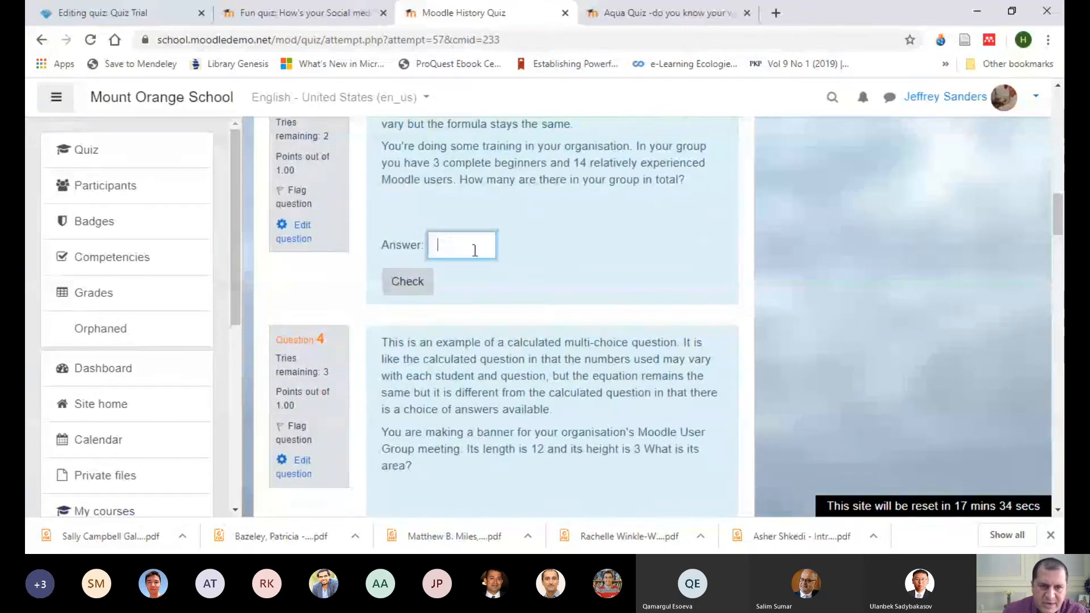
scroll(609, 240, down, 4)
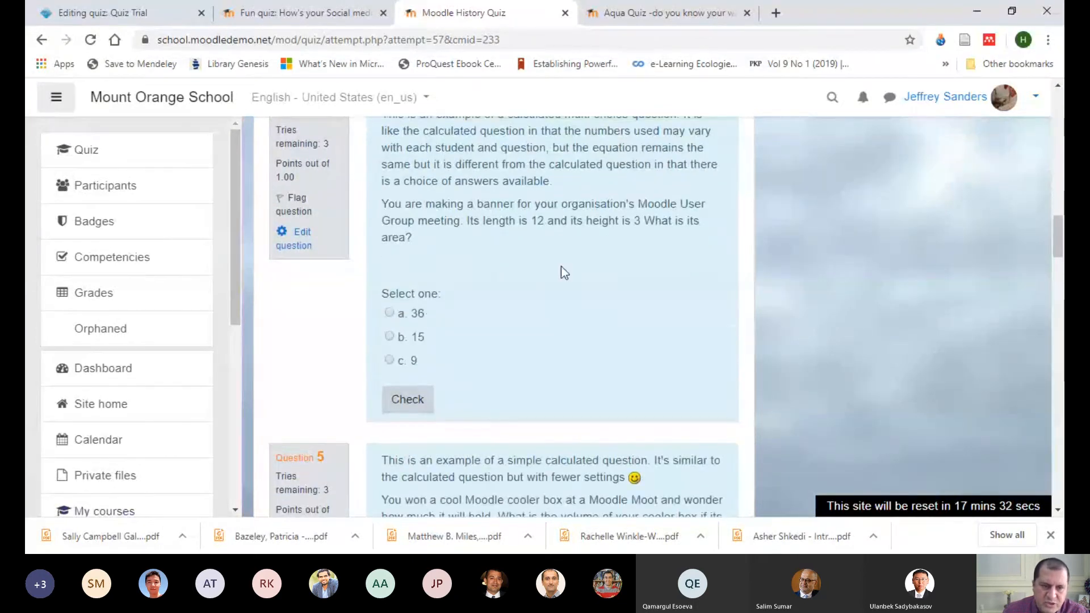
scroll(560, 271, down, 3)
click(466, 341)
scroll(563, 275, down, 2)
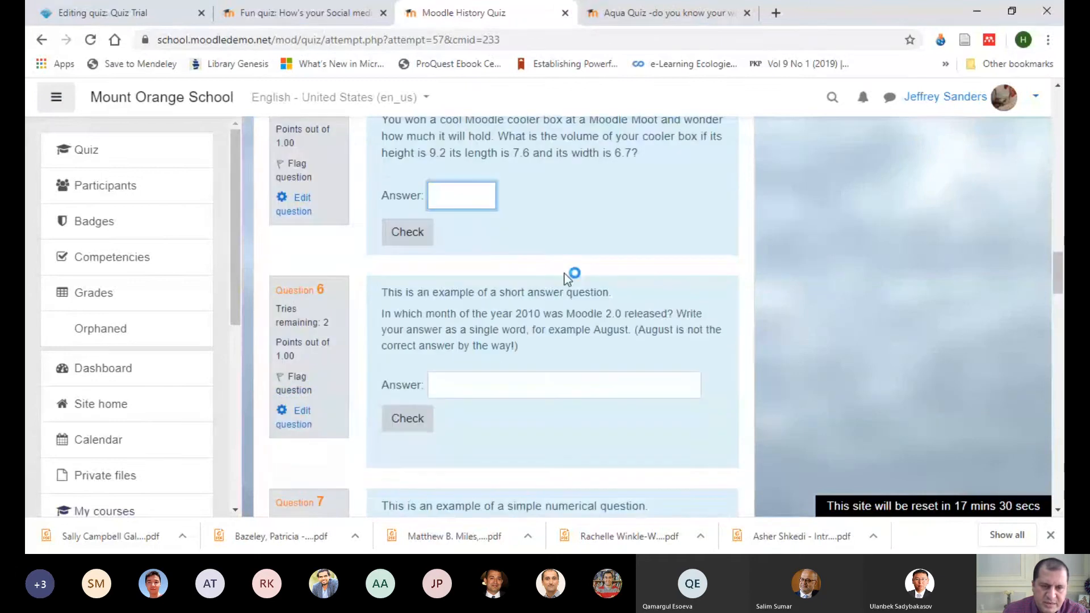
click(477, 381)
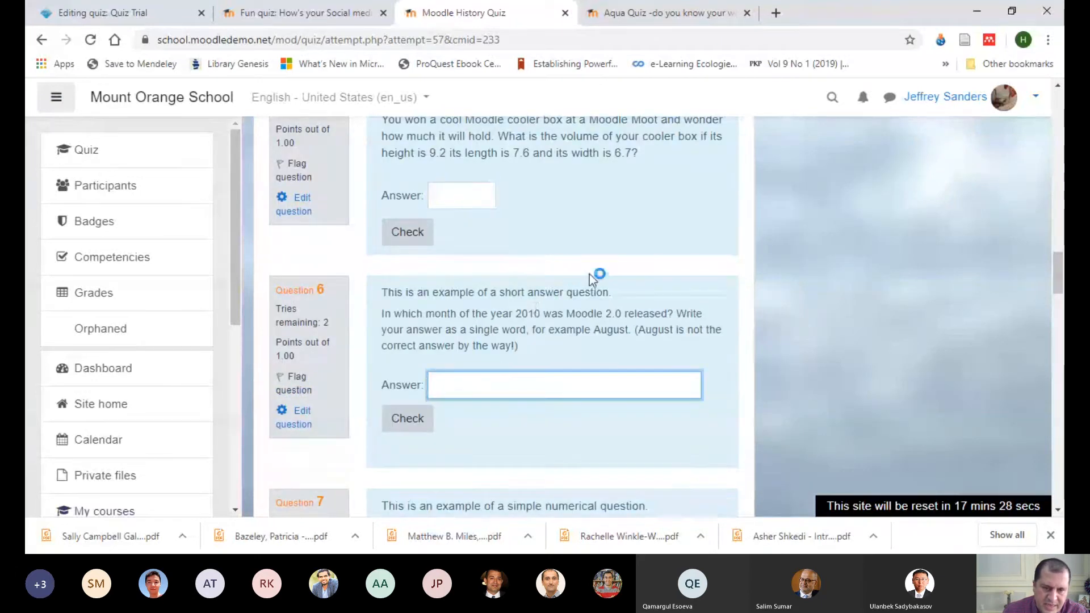
scroll(576, 283, down, 3)
scroll(571, 296, down, 2)
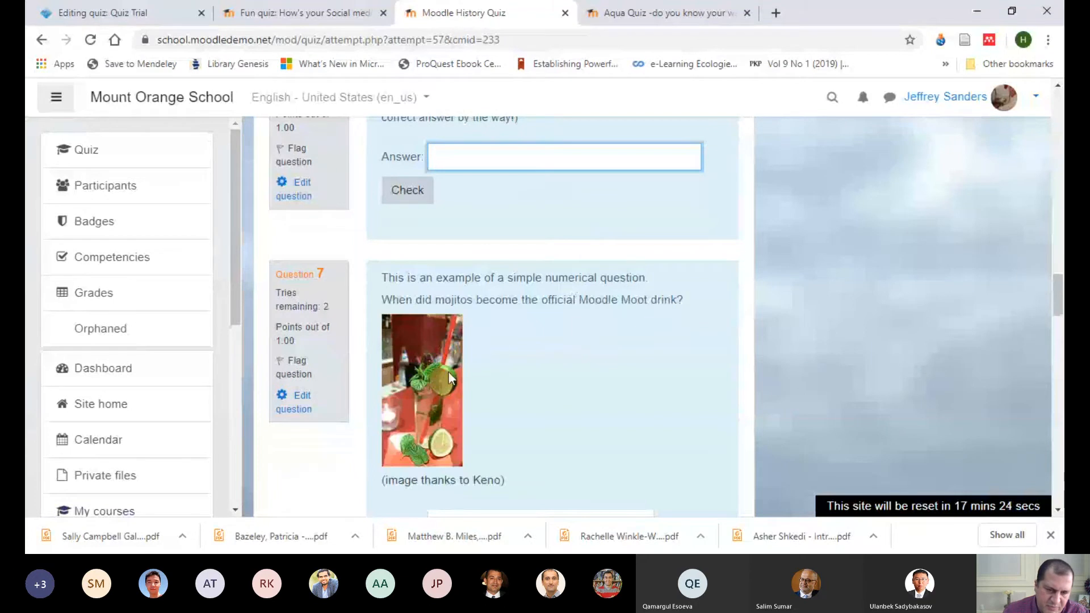
scroll(561, 363, down, 2)
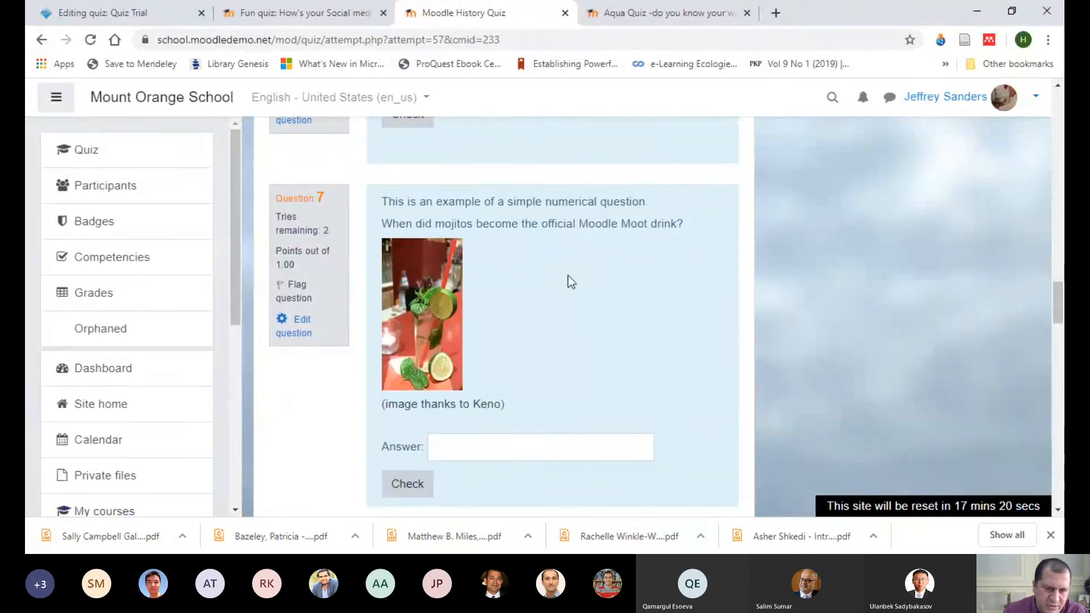
Step: Examine the Moodle History Quiz examples of multiple-answer, Cloze, random short-answer matching and essay questions
scroll(687, 254, down, 10)
scroll(601, 239, down, 15)
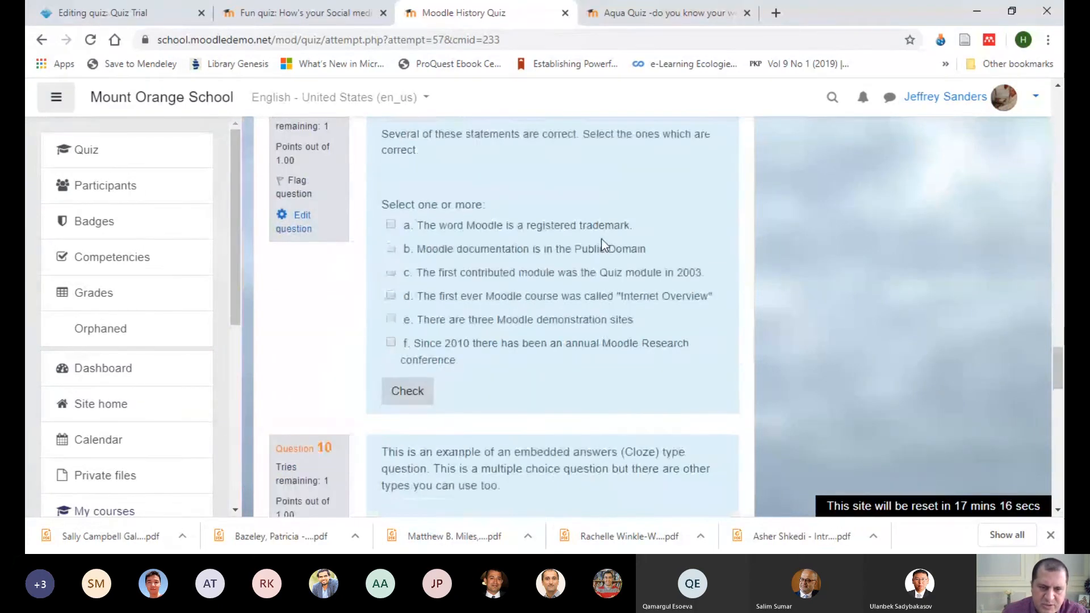
scroll(596, 233, up, 4)
scroll(594, 229, up, 1)
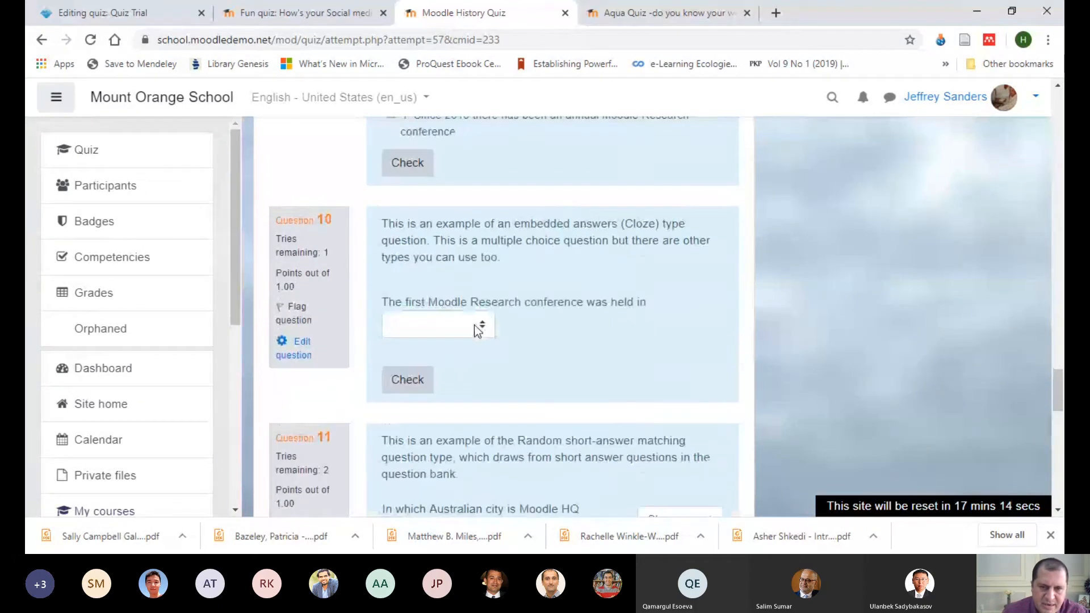
scroll(580, 281, down, 12)
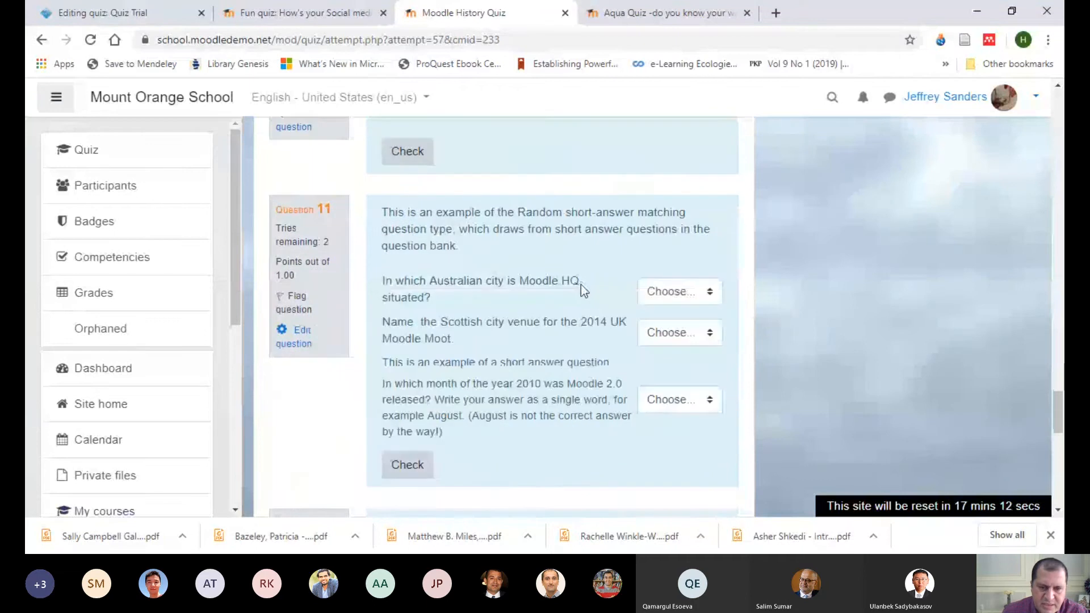
click(469, 352)
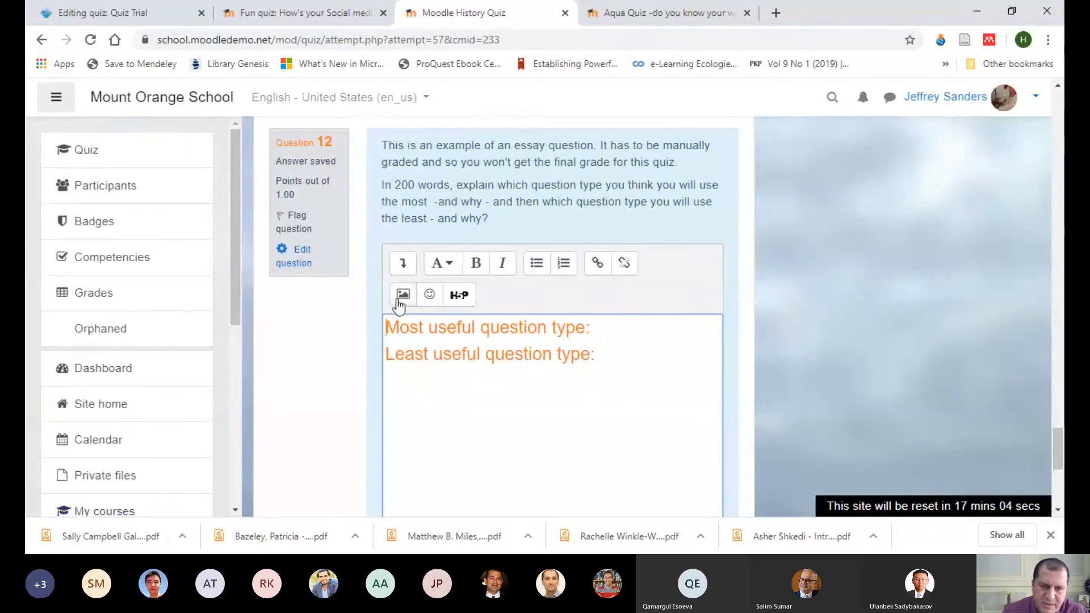
scroll(520, 345, down, 3)
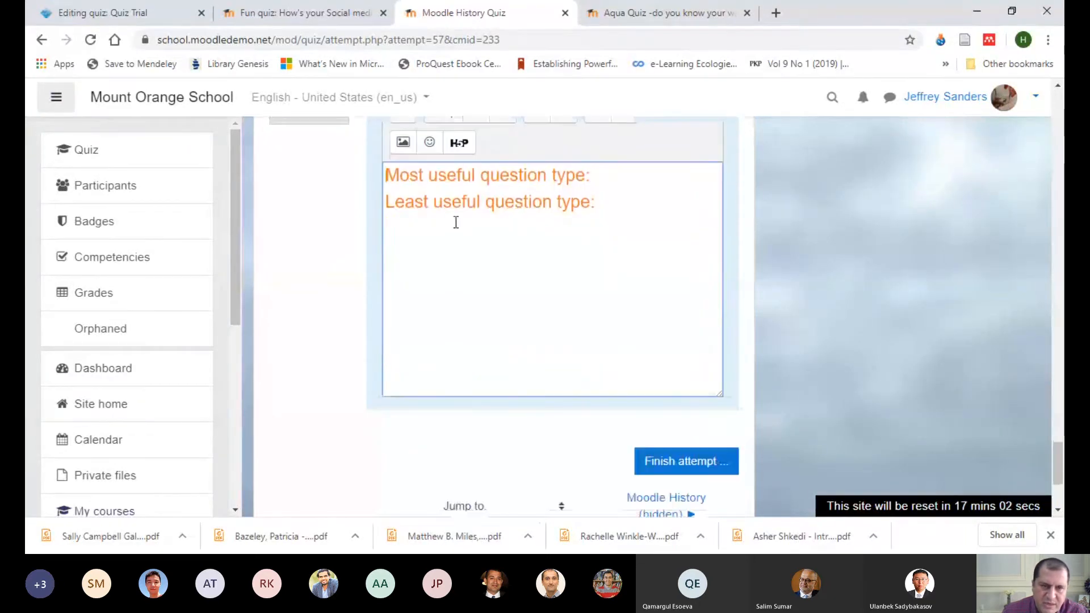
Step: Return to editing Quiz Trial and add a new True/False question
scroll(447, 251, up, 4)
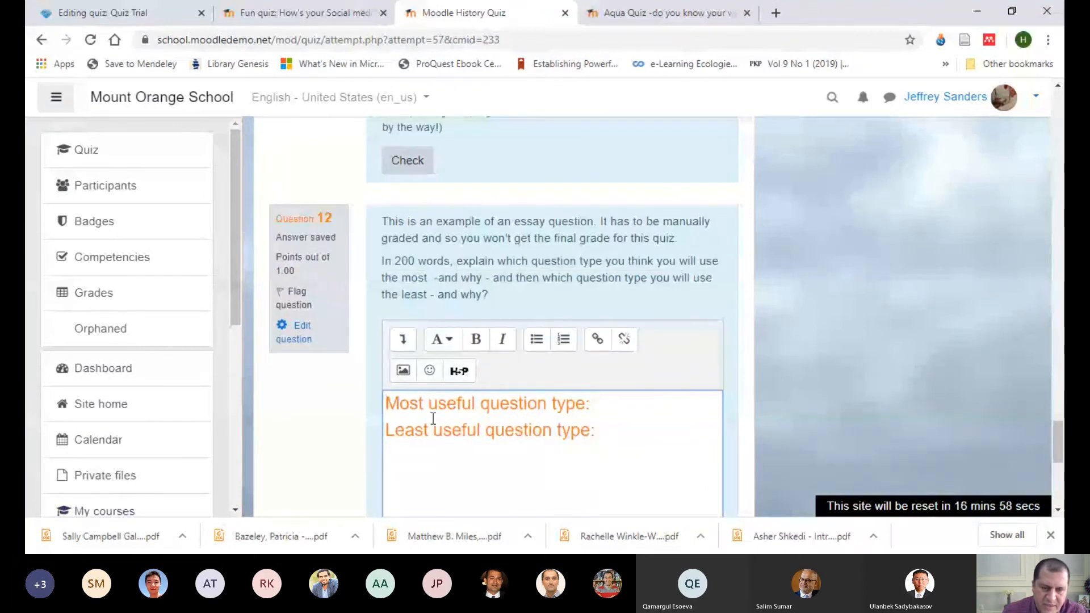
click(127, 15)
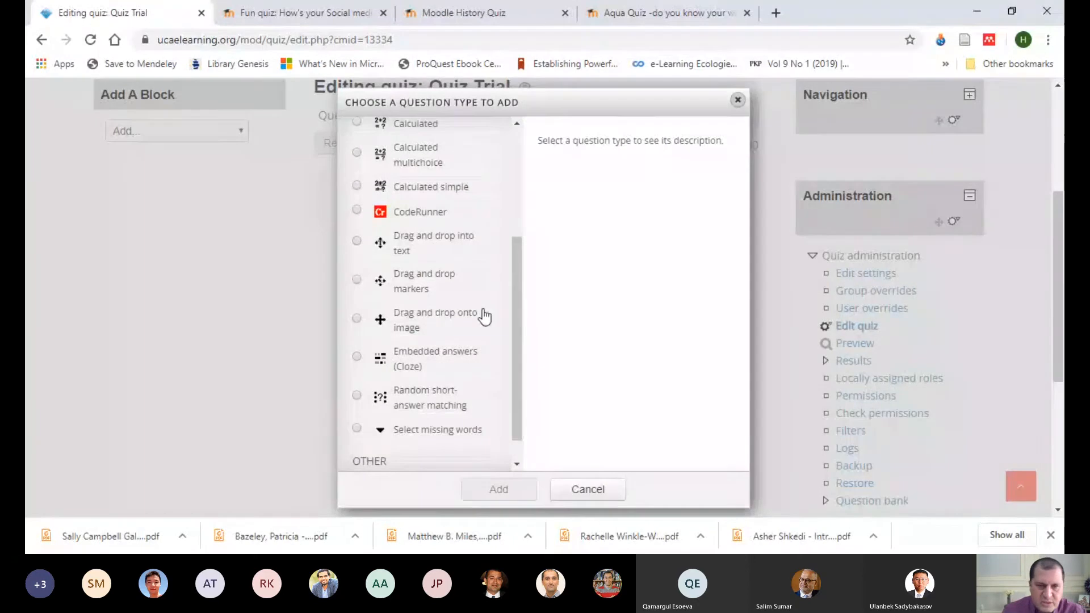
drag(513, 315, 519, 212)
click(356, 187)
click(500, 489)
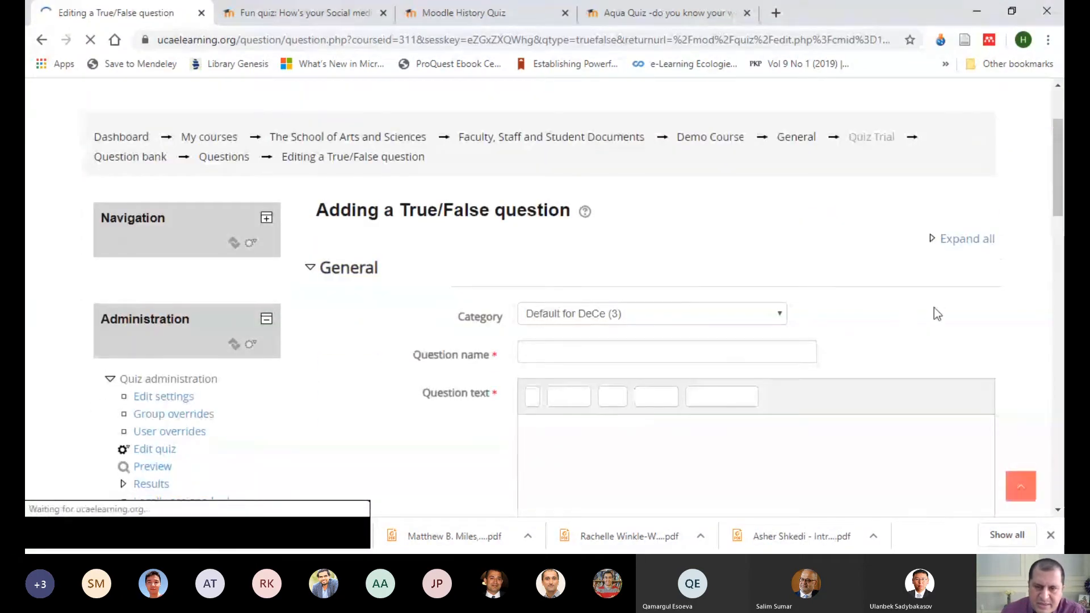
Step: Name the question "F-1" and fill the question text with a placeholder line of repeated letters "h"
drag(1056, 165, 1050, 203)
click(564, 173)
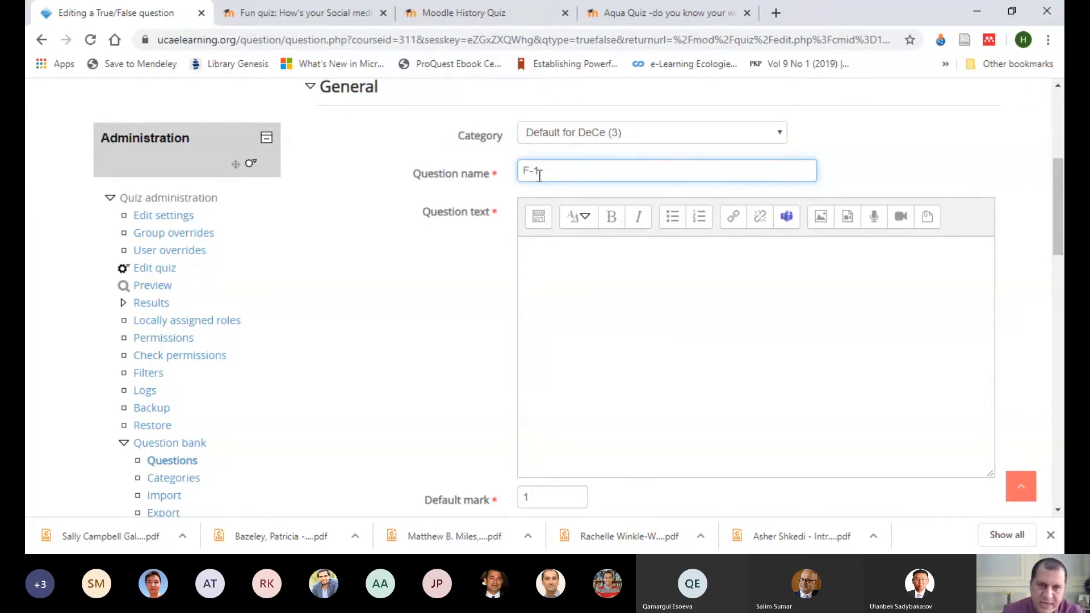
click(543, 258)
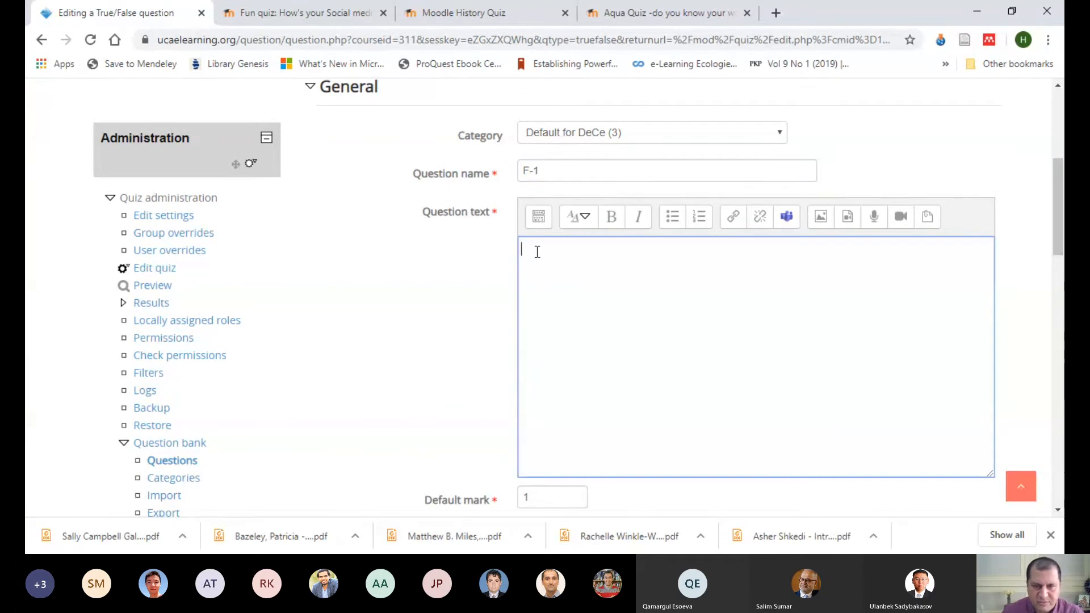
text(hhhhhhhhhhhhhhhhhhhhhhhhhhhhhhhhh)
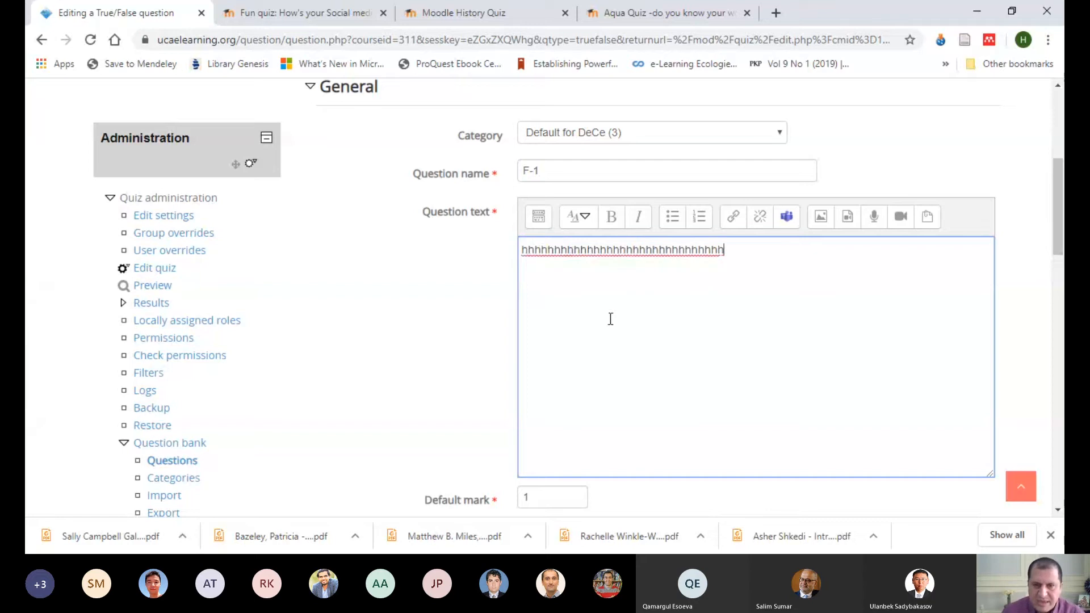
Step: Examine the question's default mark, general feedback, ID number and correct answer settings
scroll(614, 324, down, 3)
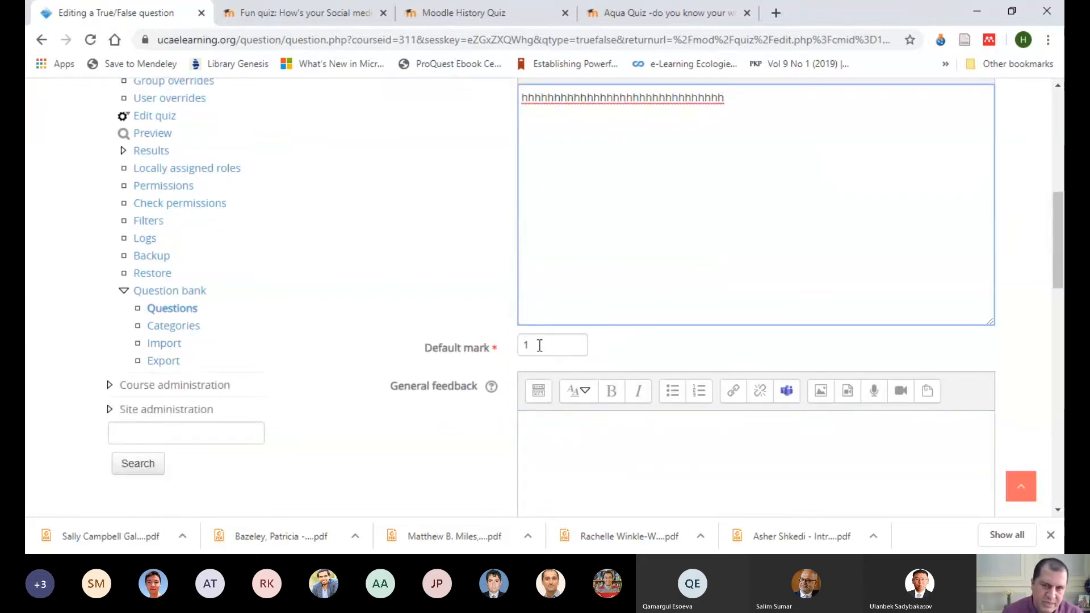
drag(540, 346, 525, 350)
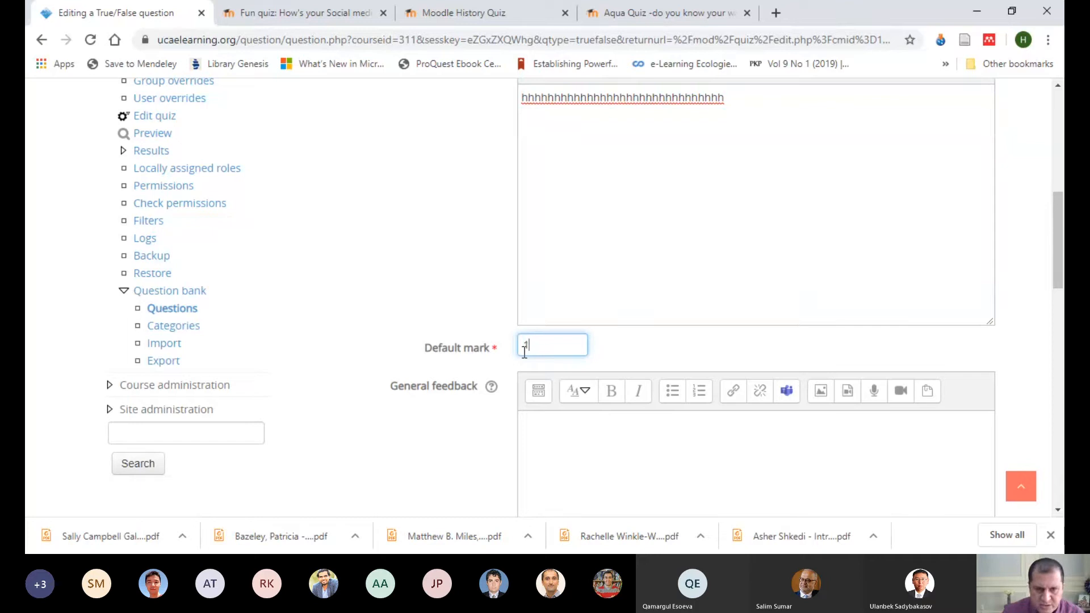
scroll(608, 211, down, 4)
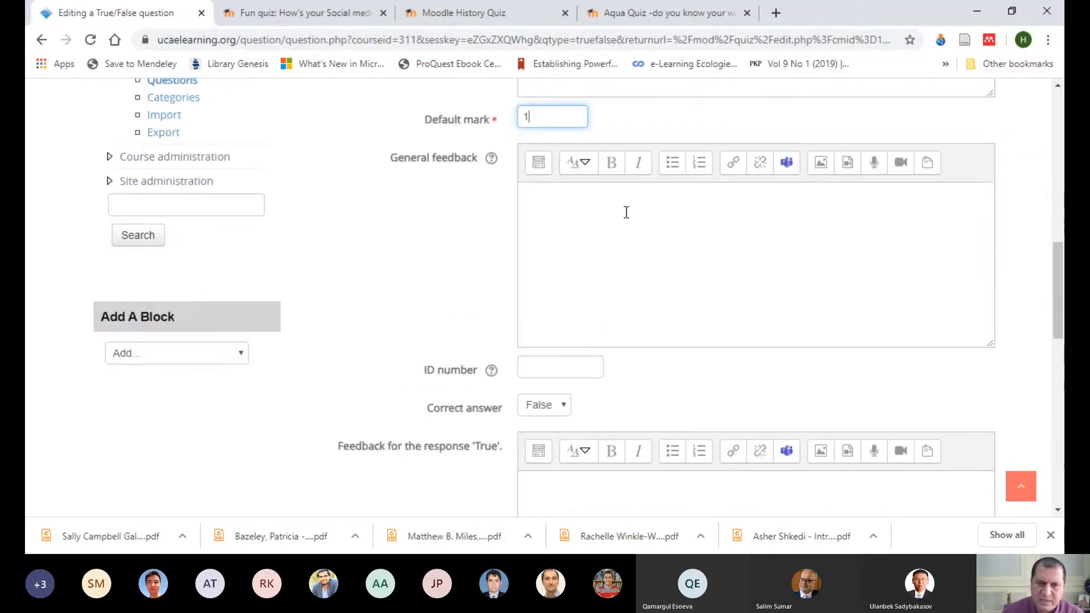
scroll(655, 250, up, 4)
click(550, 451)
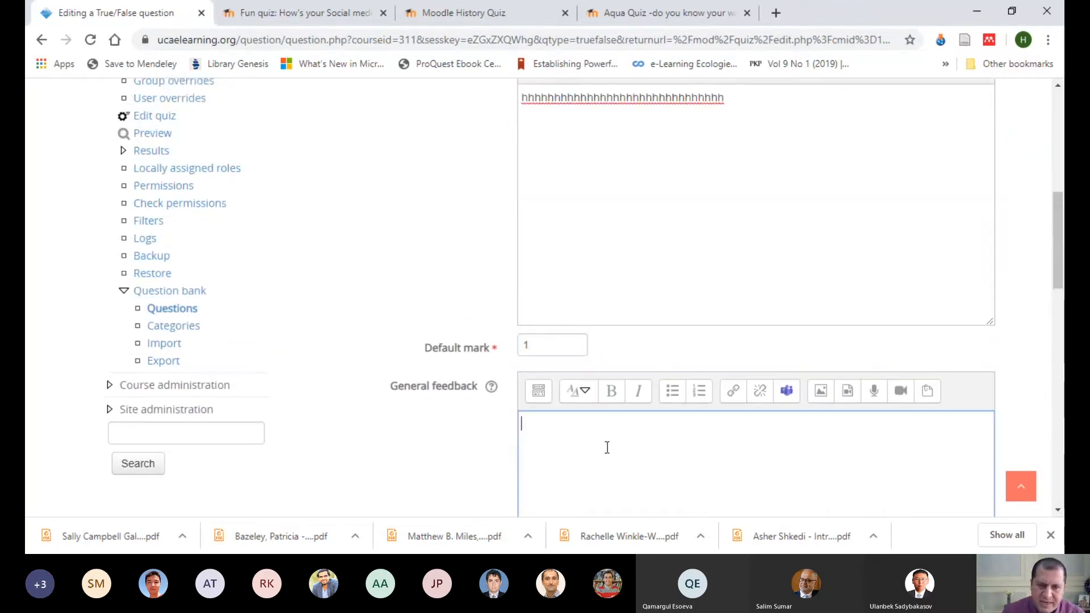
scroll(580, 311, down, 3)
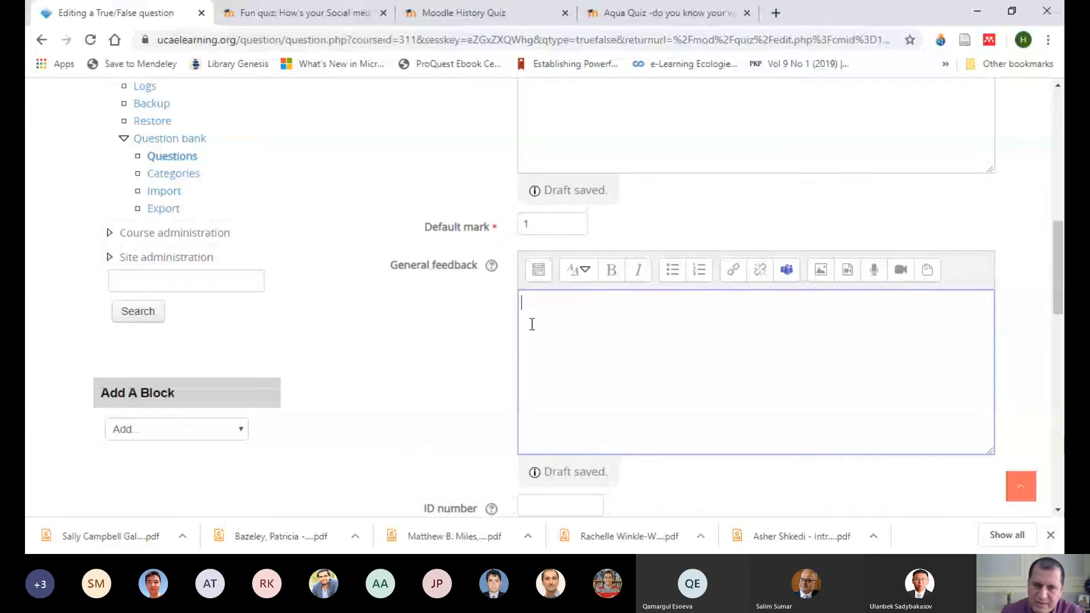
scroll(569, 333, down, 4)
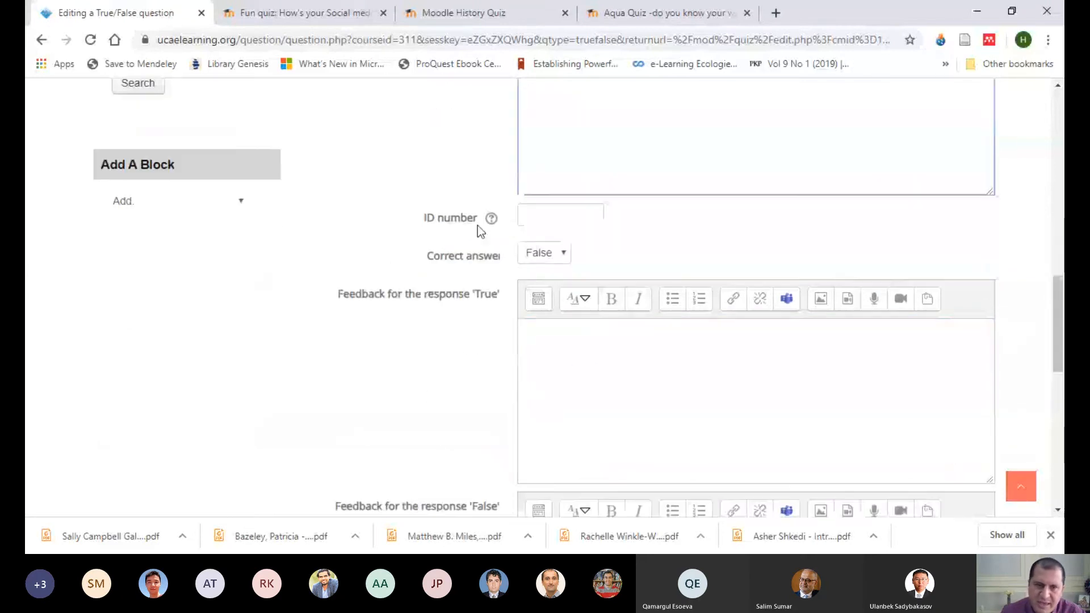
click(545, 221)
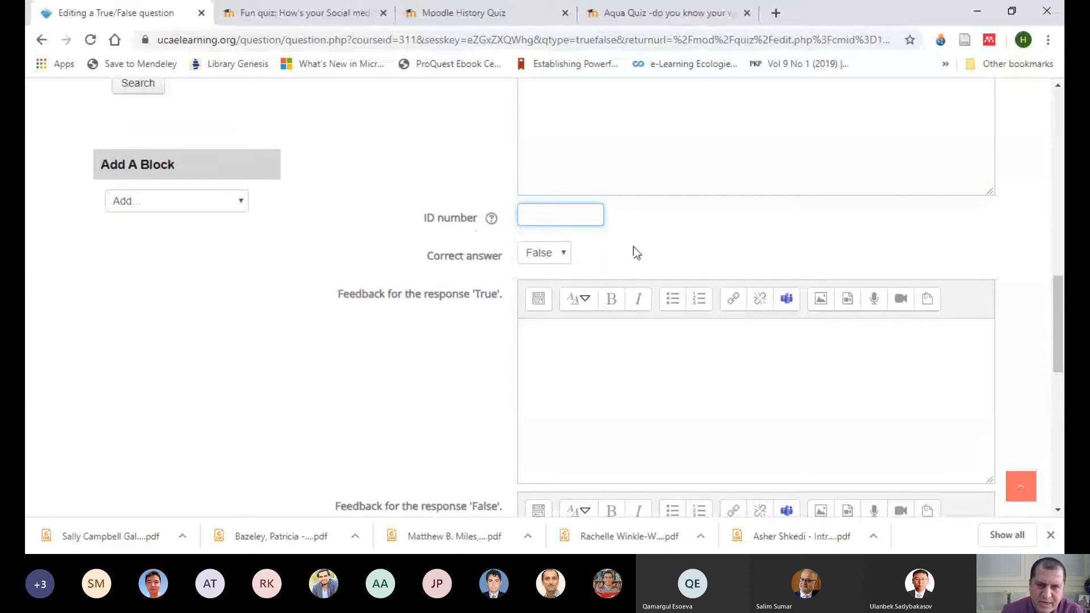
scroll(635, 248, down, 3)
scroll(618, 244, up, 3)
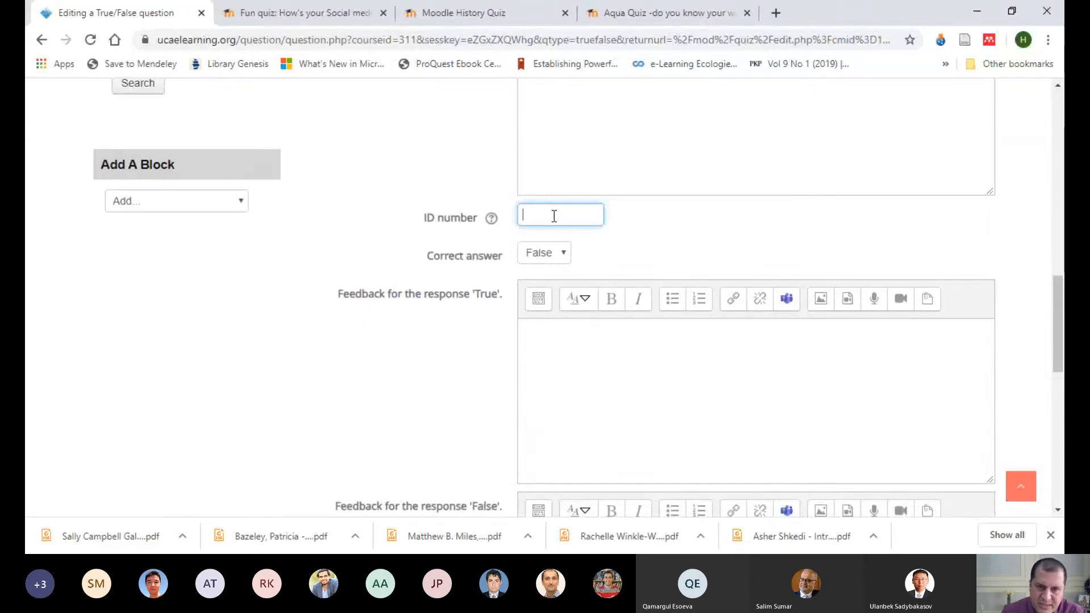
click(543, 347)
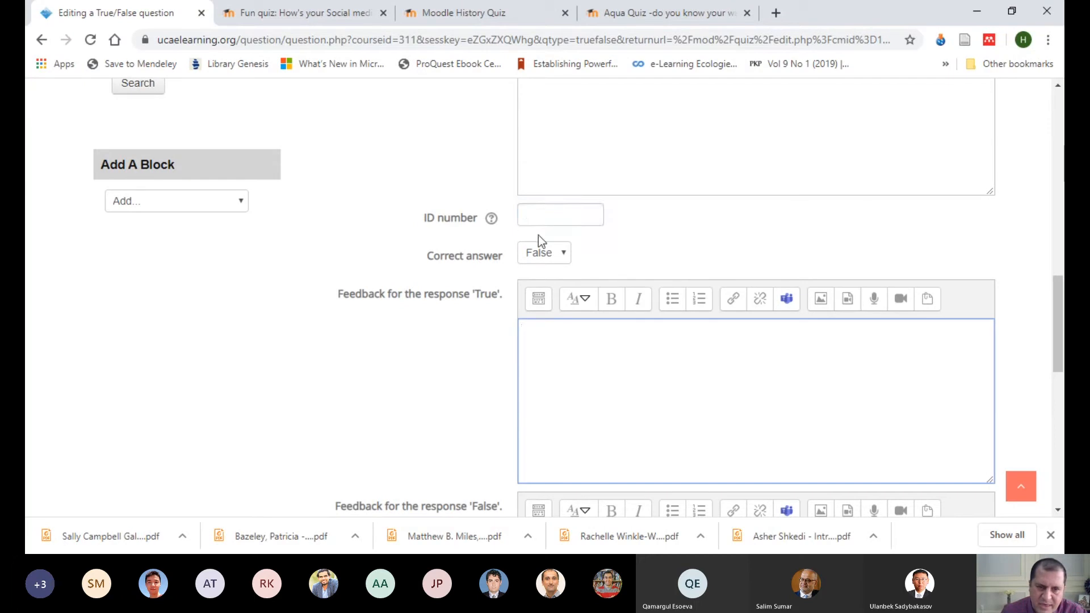
click(565, 259)
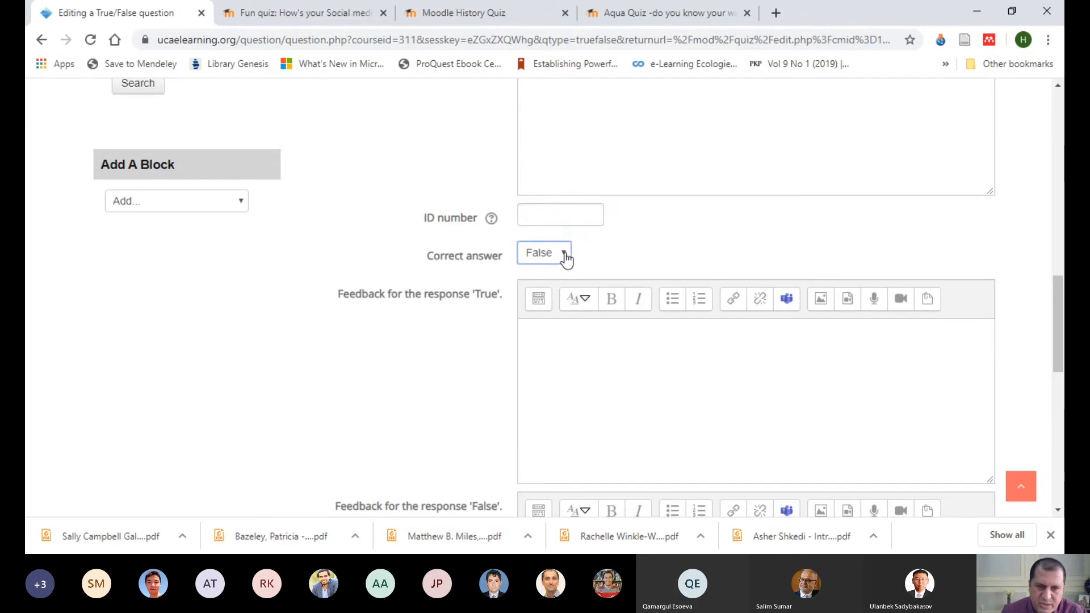
click(615, 250)
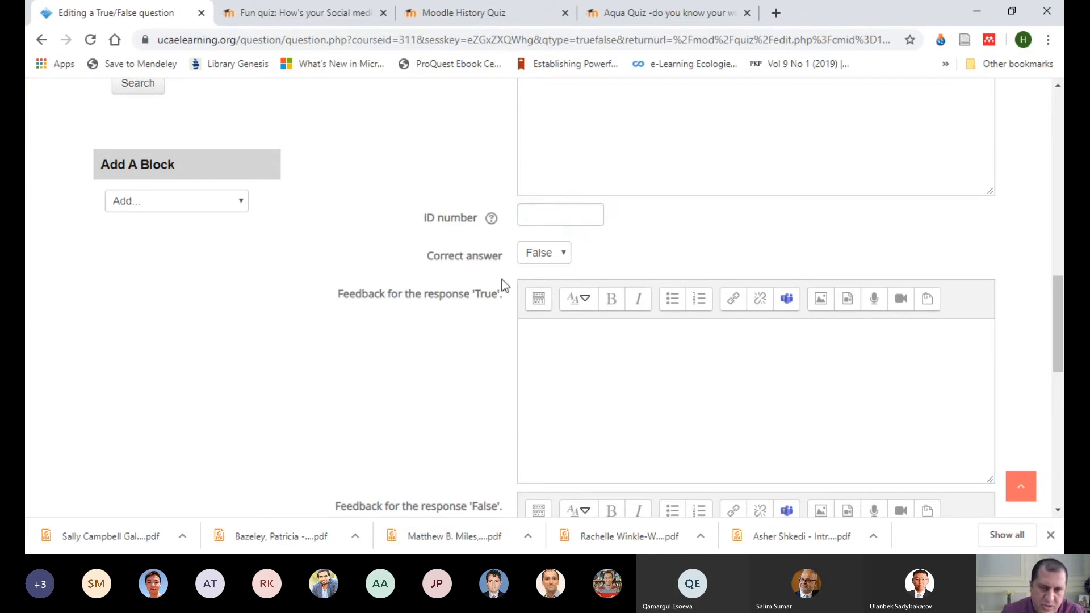
Step: Enter "Incorrect, try again" as the feedback for the response 'True'
click(548, 342)
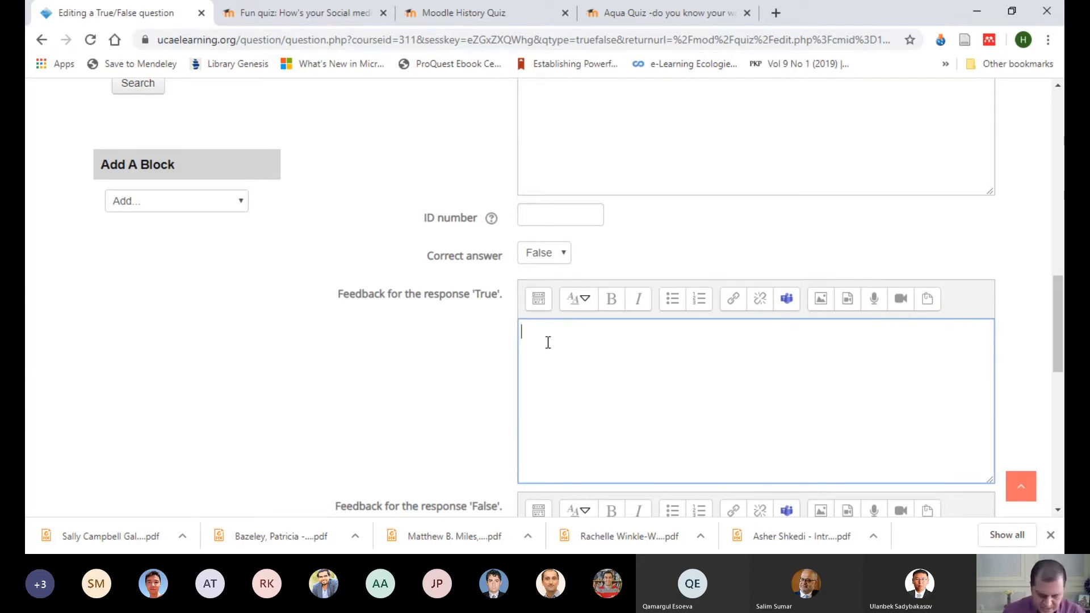
text(Incorrect, try again)
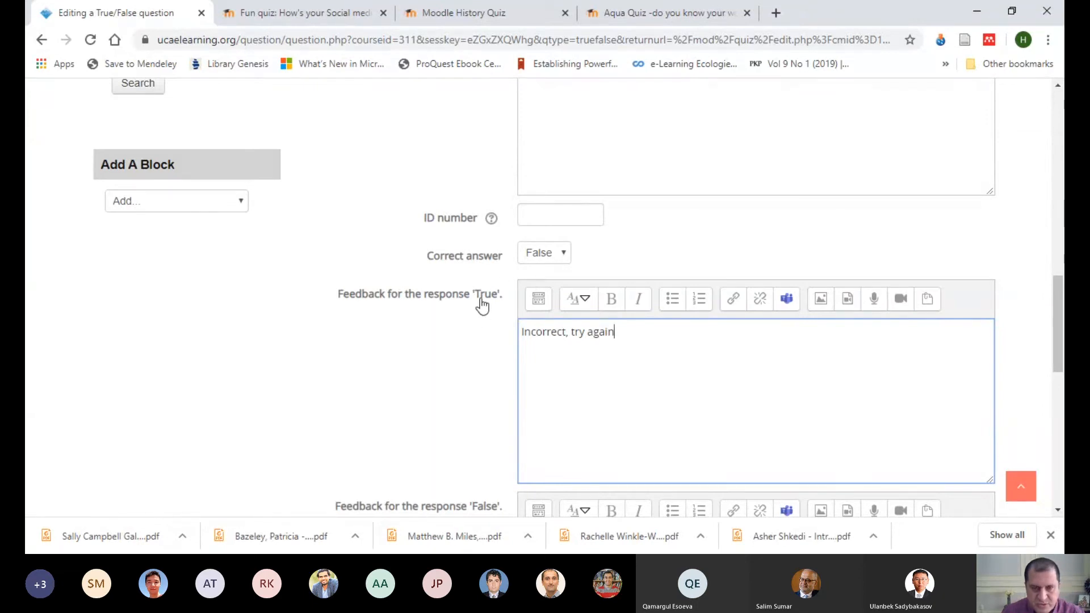
drag(622, 336, 522, 340)
Step: Enter "Weldone" as the feedback for the response 'False'
scroll(668, 361, down, 4)
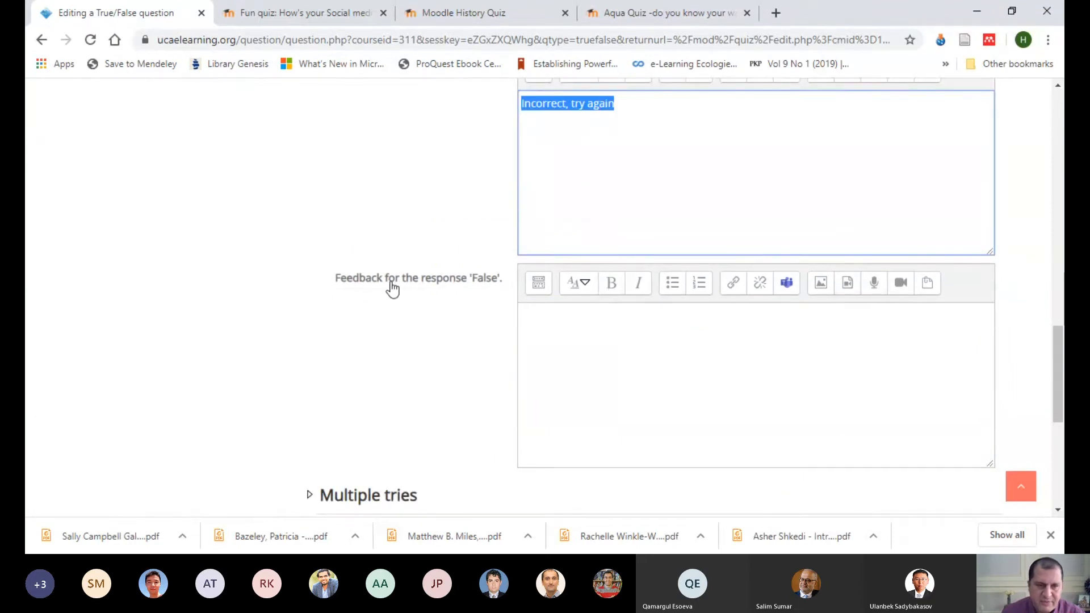
click(564, 324)
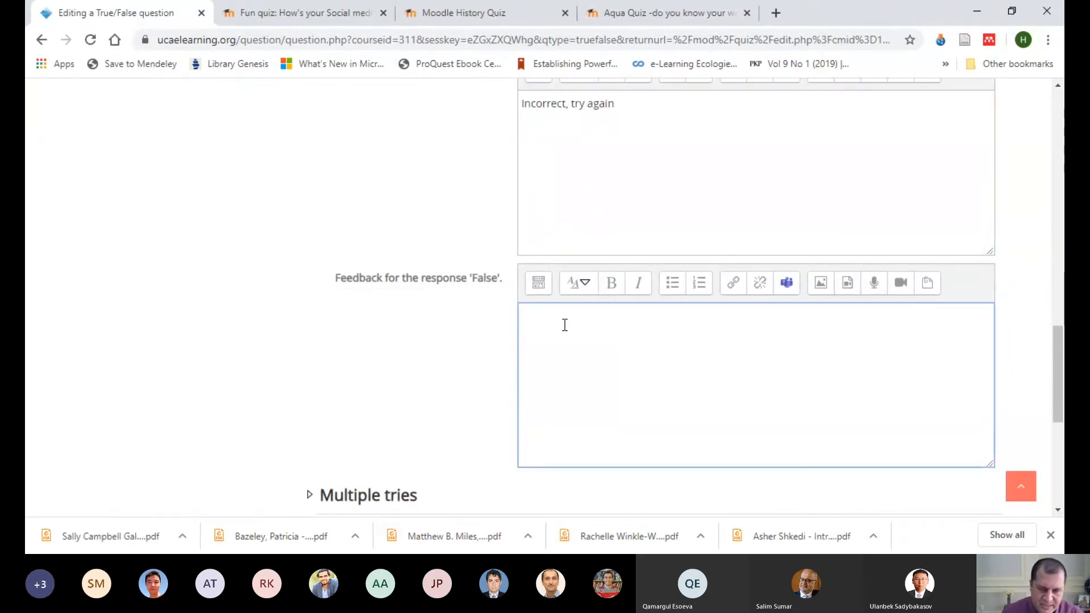
text(Weldone)
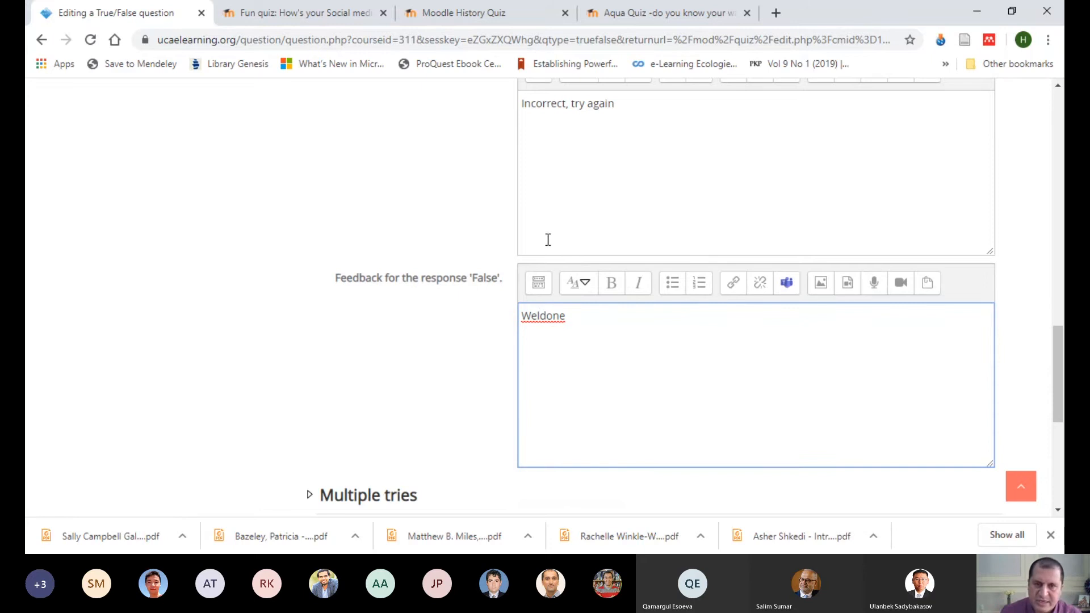
Step: Replace the feedback for the response 'True' with "Watch the video again at 2:30 minute"
scroll(664, 333, up, 4)
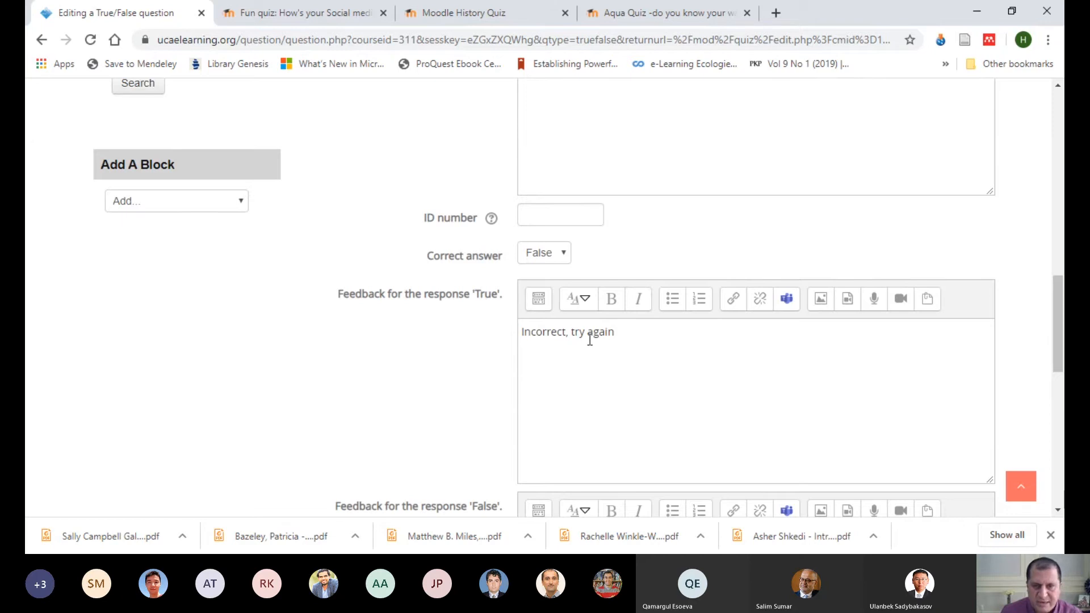
scroll(642, 329, down, 3)
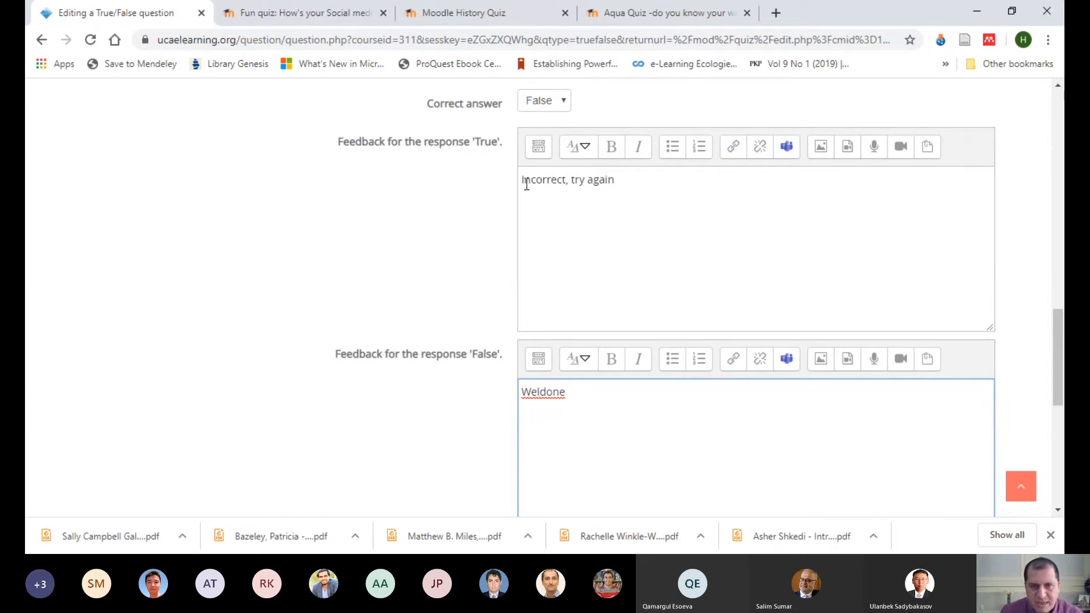
drag(523, 181, 623, 188)
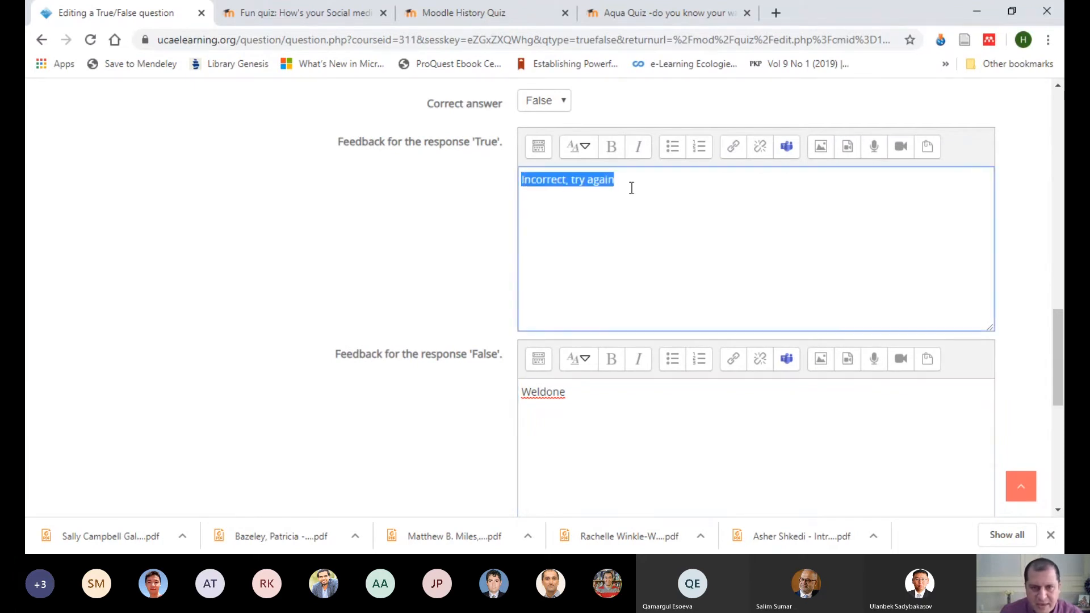
text(Watch the )
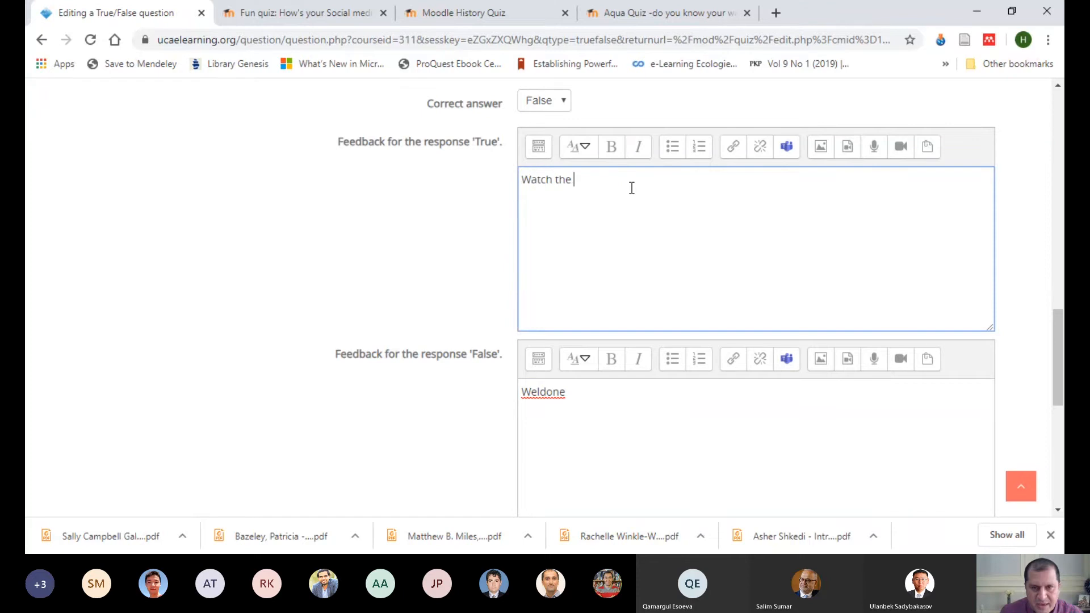
text(video again)
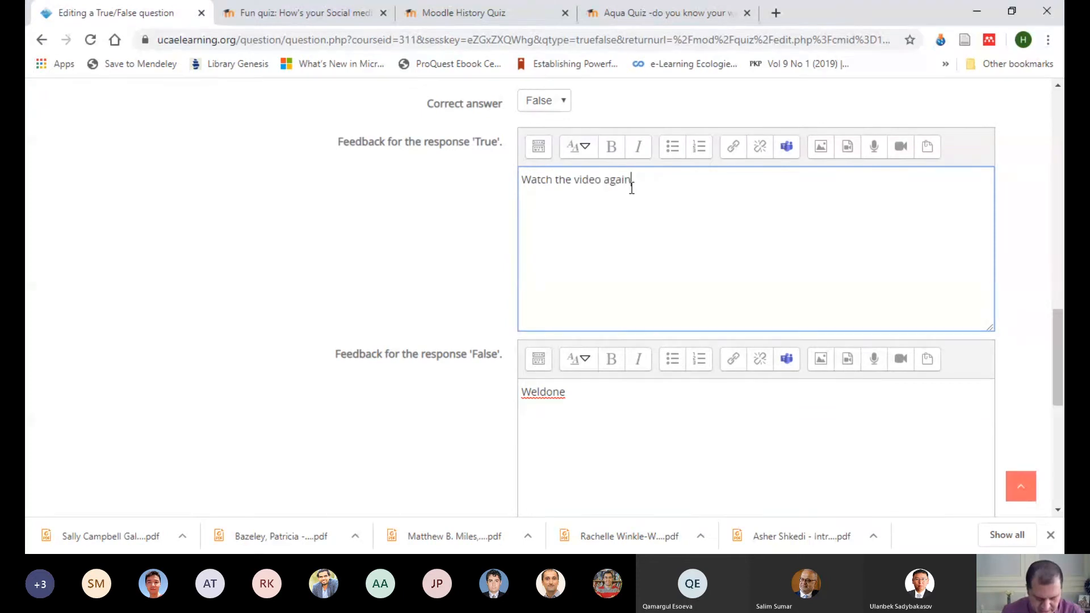
text( at 2:30 minute)
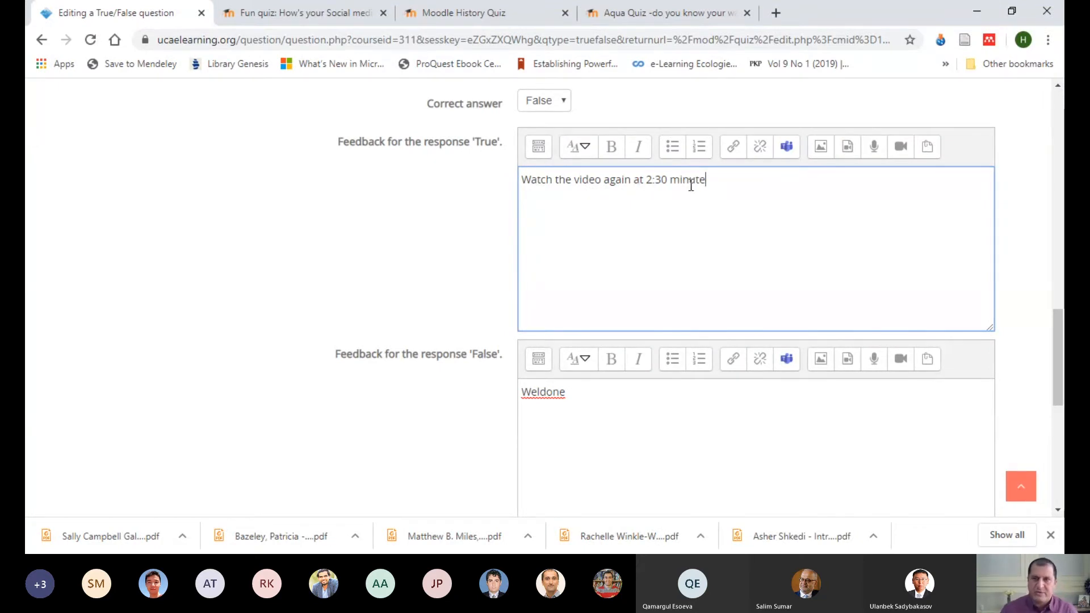
Step: Expand the question text editor to show its full set of formatting and insertion tools
scroll(824, 213, up, 6)
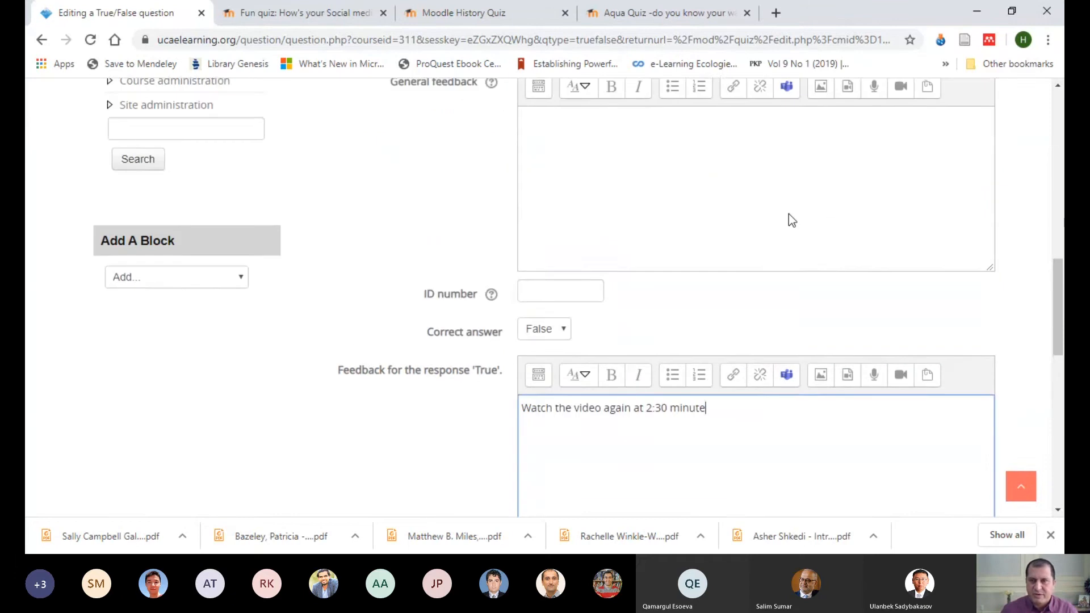
scroll(672, 264, up, 4)
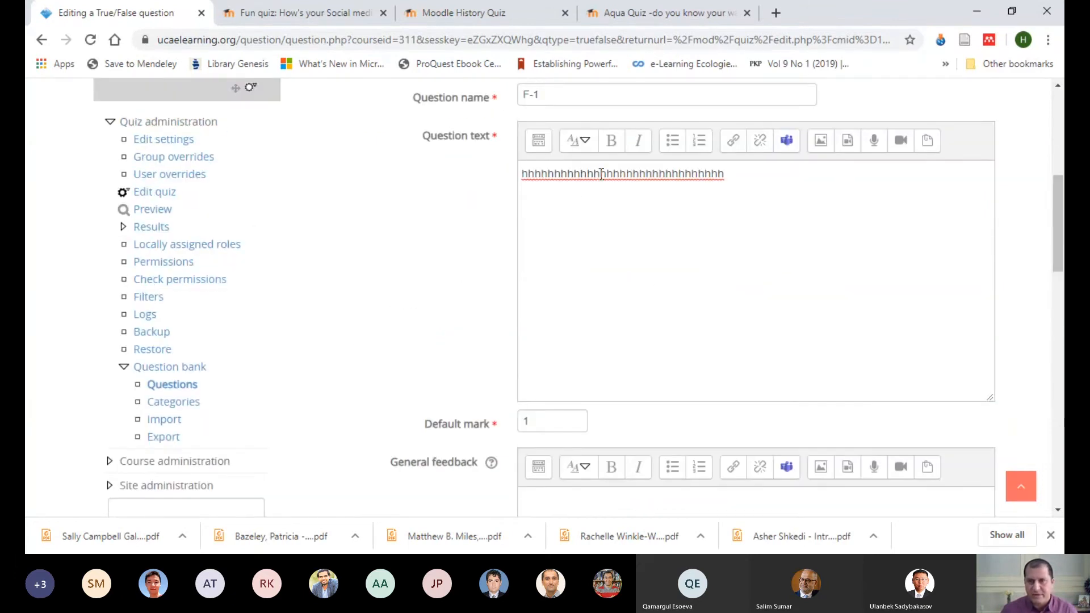
click(538, 140)
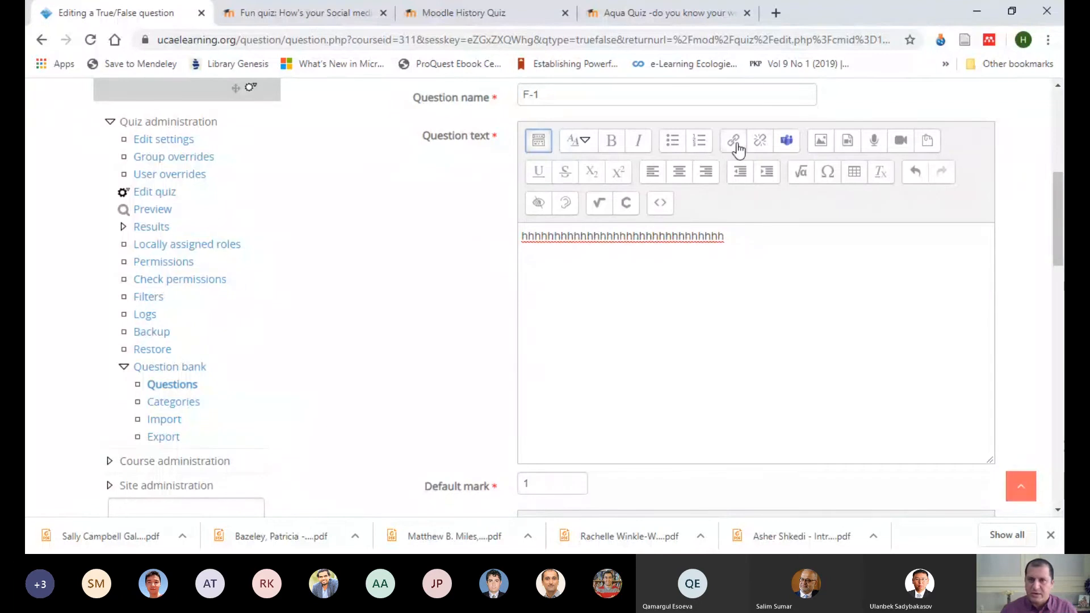
scroll(730, 257, down, 4)
scroll(700, 269, up, 4)
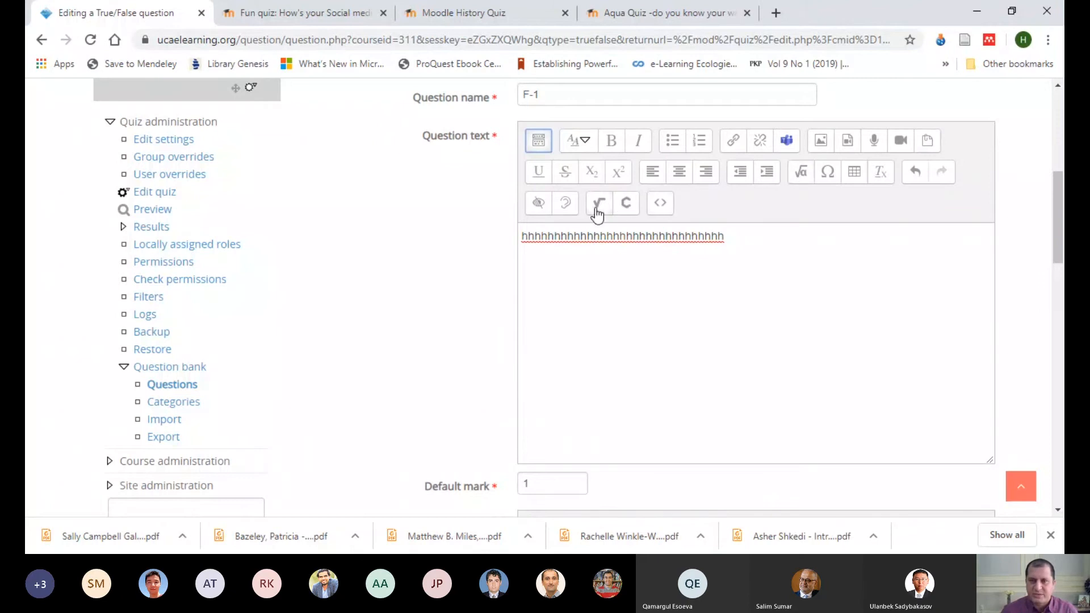
Step: Open the question text's equation editor and look through its operators, arrows, Greek symbols and advanced templates
click(805, 174)
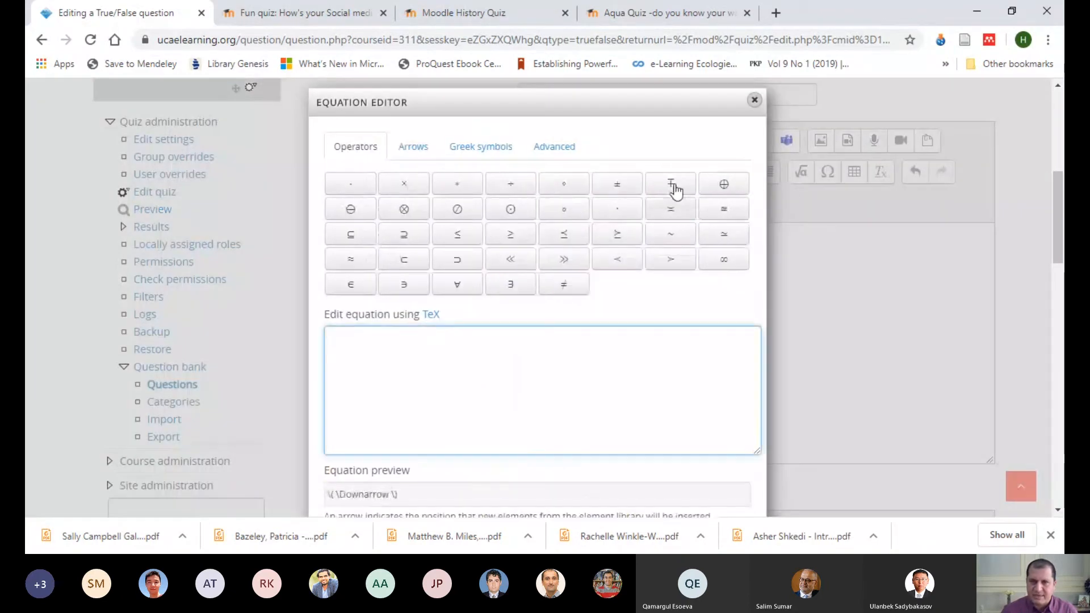
click(419, 152)
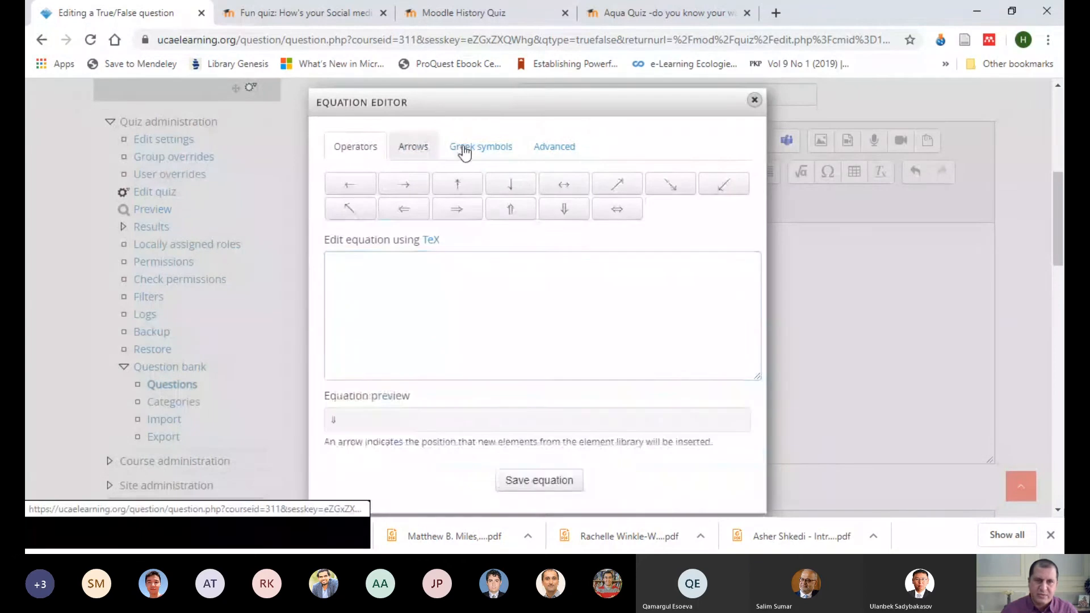
click(469, 147)
click(552, 147)
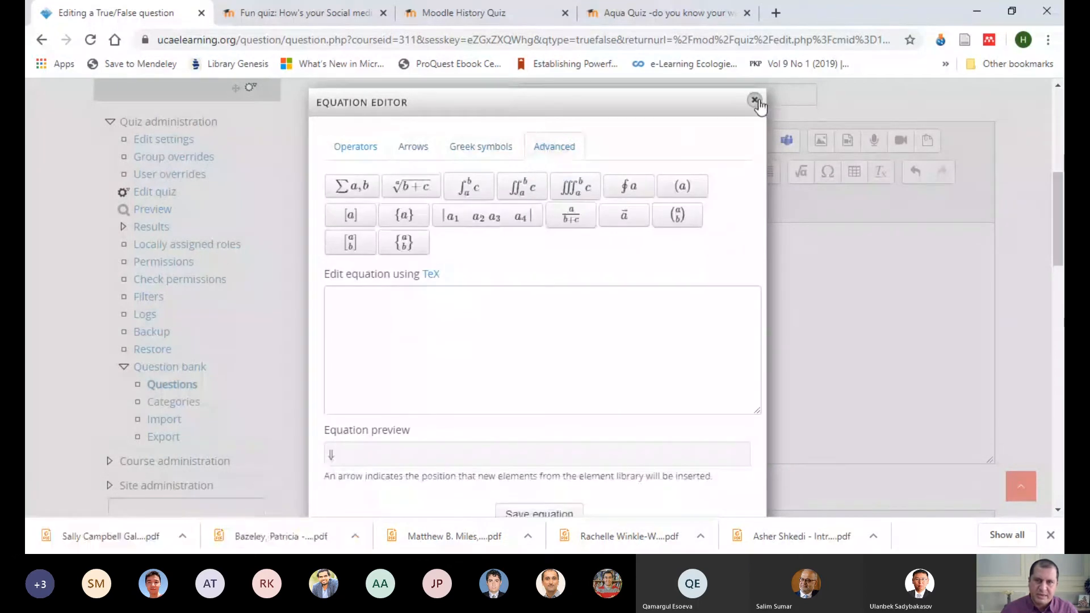
Step: Close the equation editor and look at the question text's MathType and ChemType formula editors without inserting anything
click(755, 101)
click(599, 203)
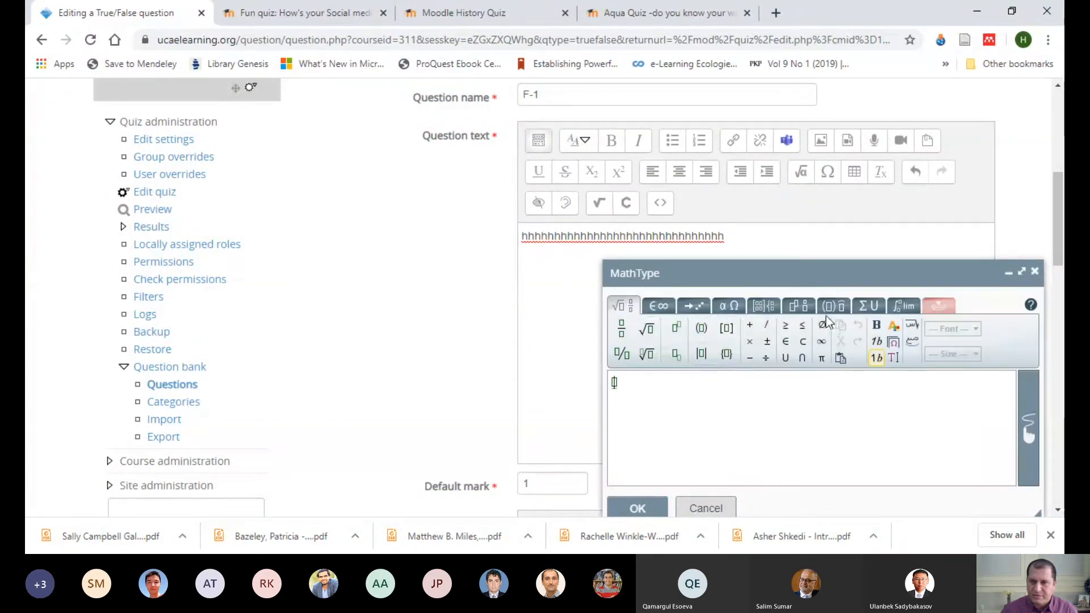
click(1036, 271)
click(626, 204)
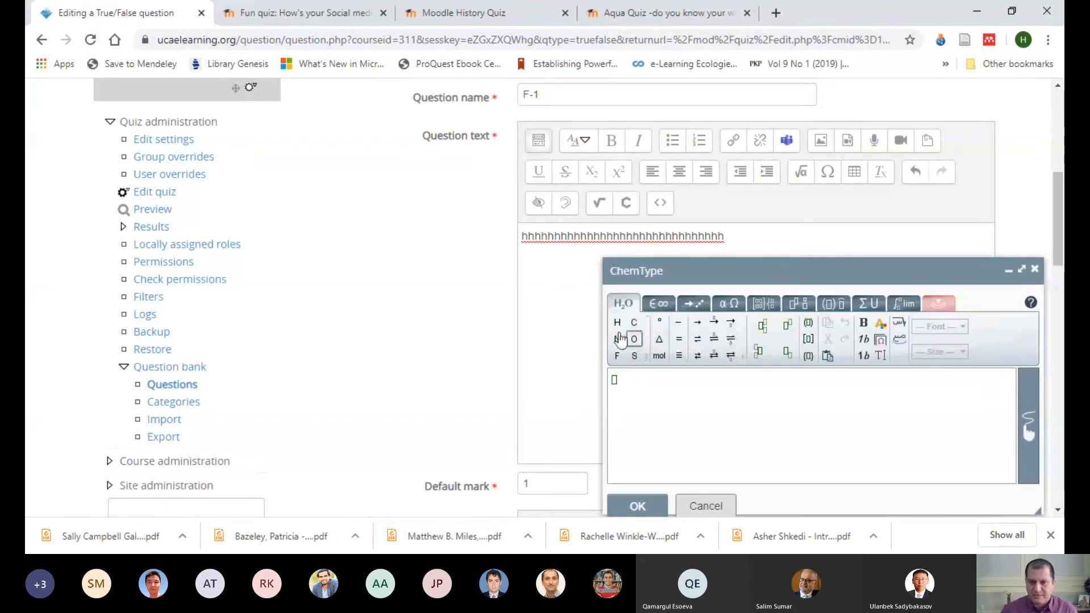
click(1034, 269)
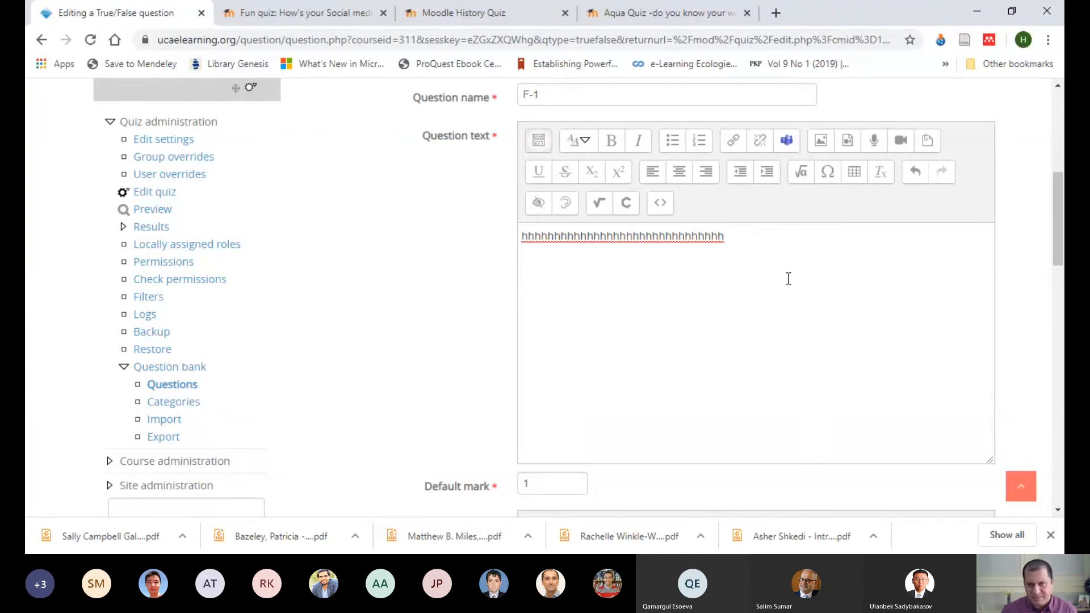
Step: Review question F-1's feedback fields, expand its Multiple tries settings, and save the question to the quiz
scroll(733, 270, down, 6)
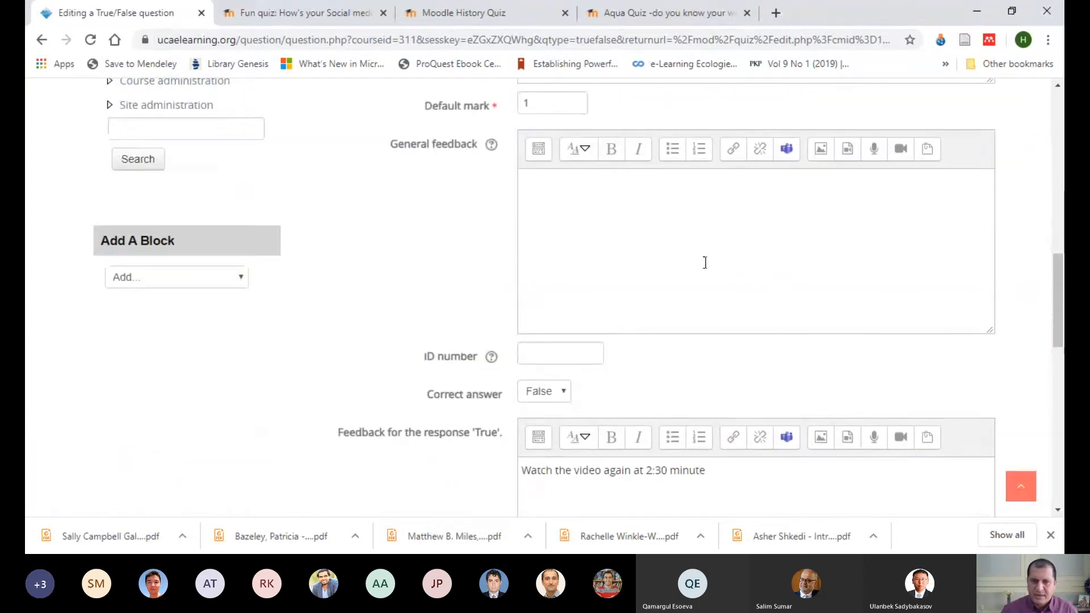
scroll(681, 248, up, 5)
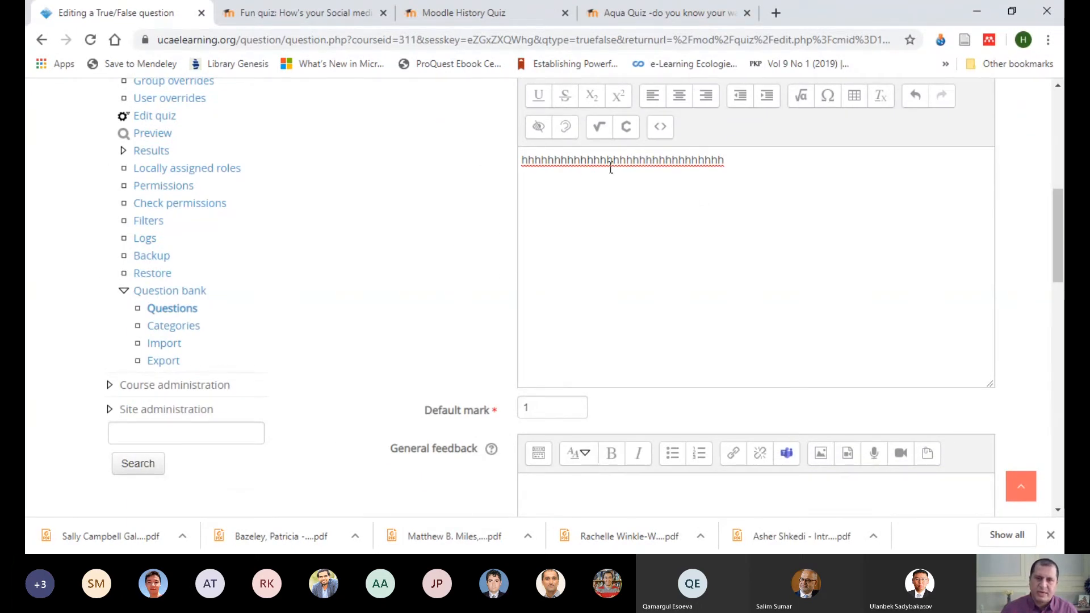
scroll(676, 231, down, 15)
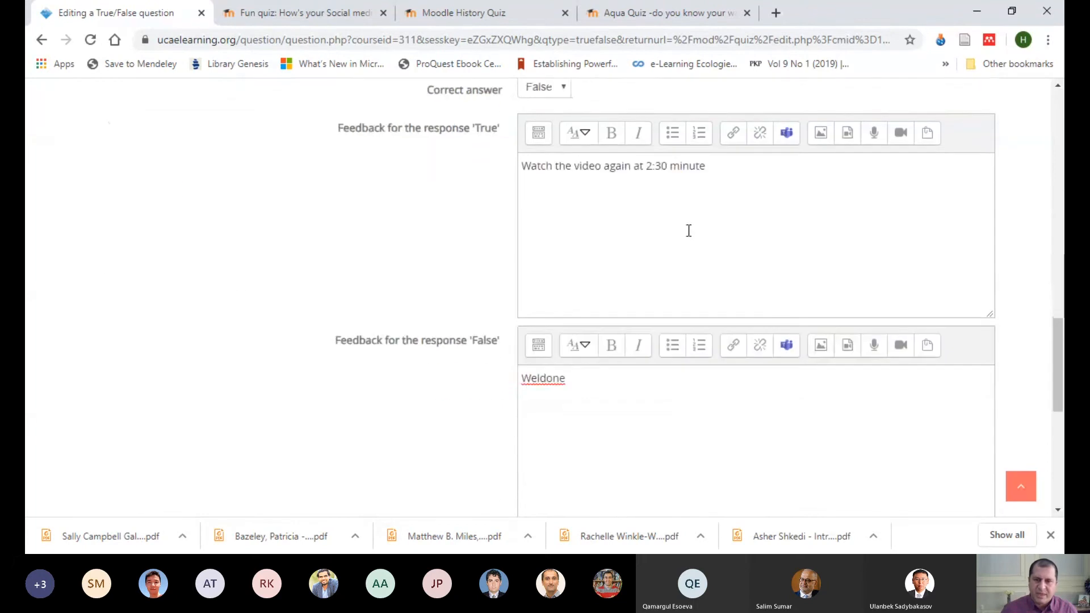
scroll(691, 232, down, 4)
scroll(696, 186, up, 12)
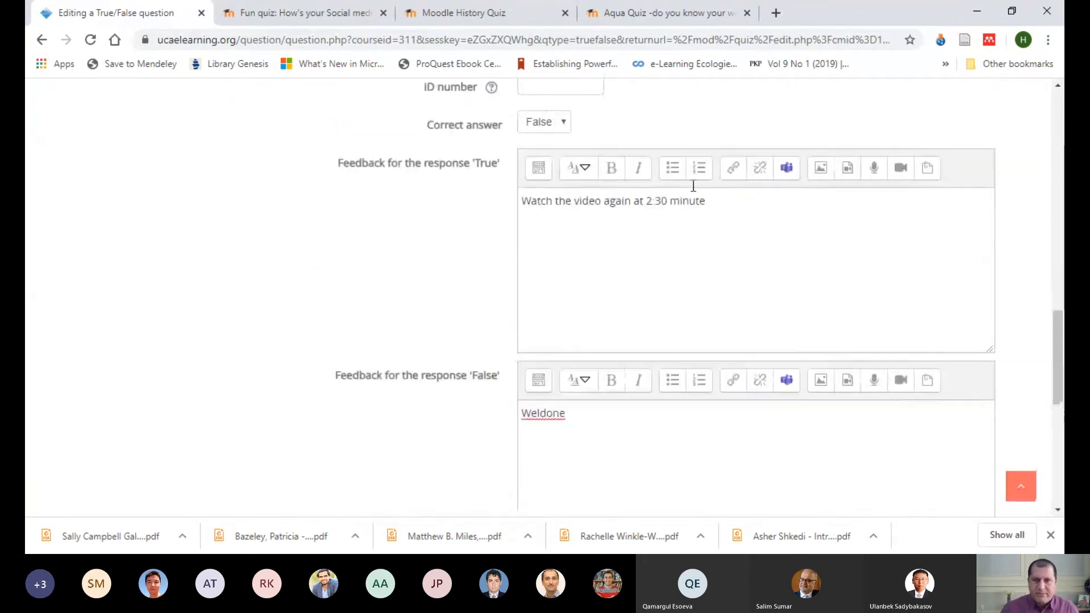
scroll(679, 214, down, 4)
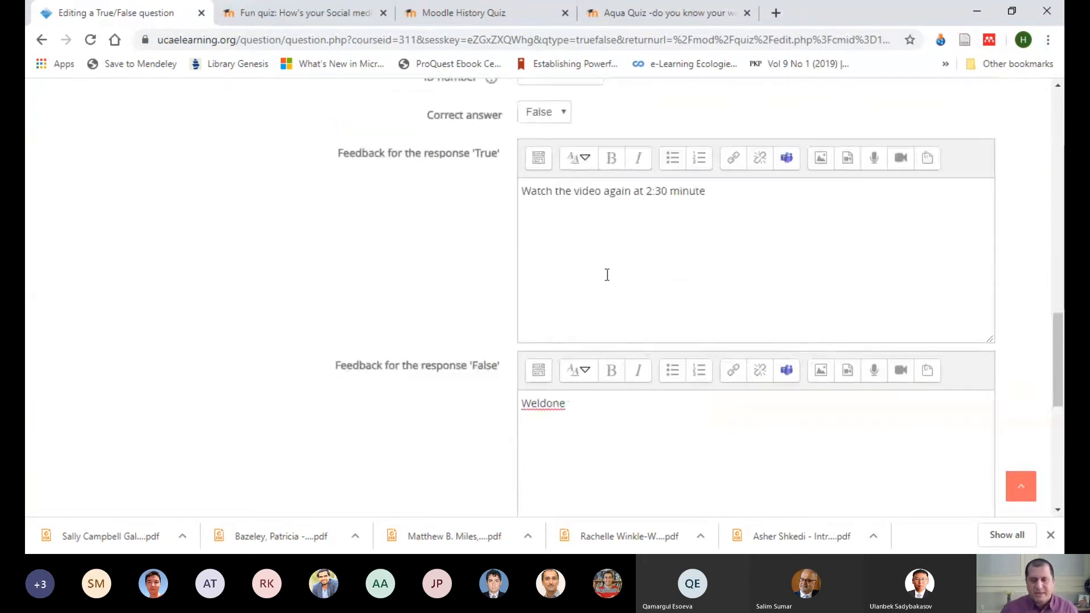
scroll(621, 267, down, 4)
click(364, 362)
scroll(568, 340, down, 1)
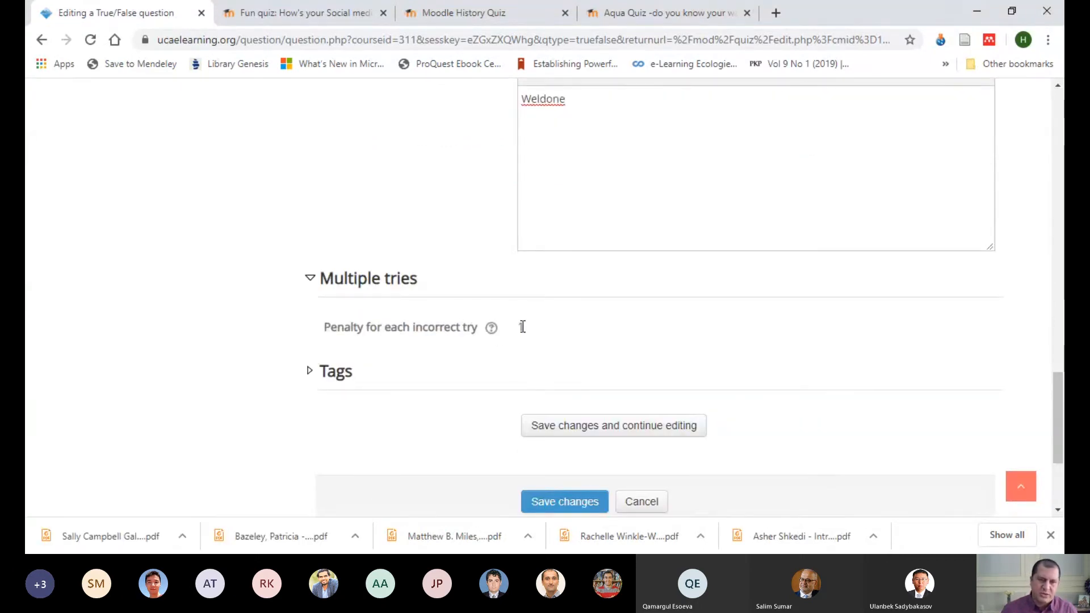
scroll(604, 332, down, 2)
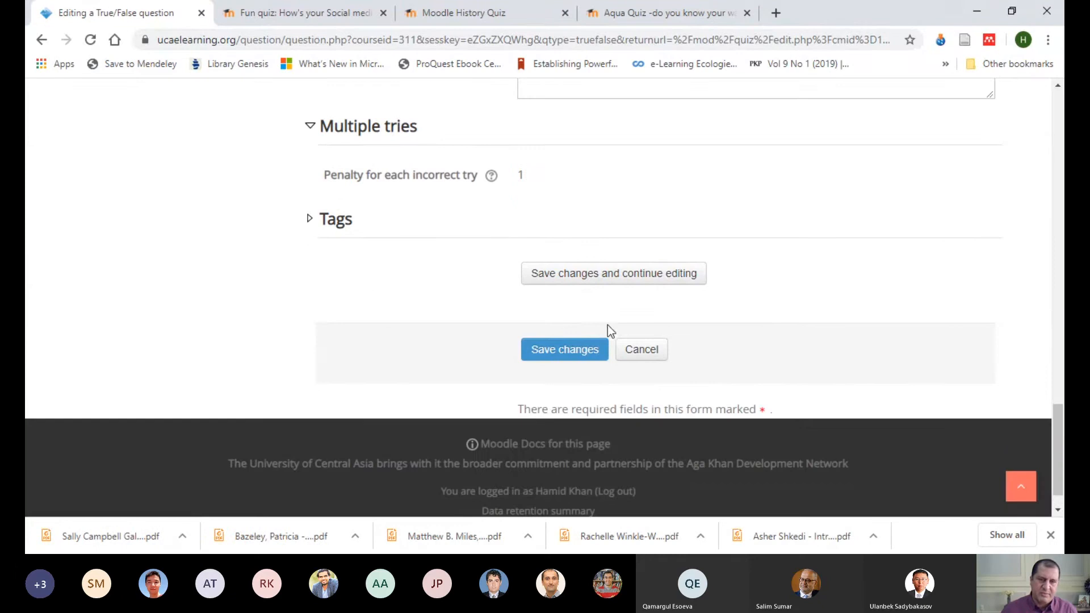
click(562, 357)
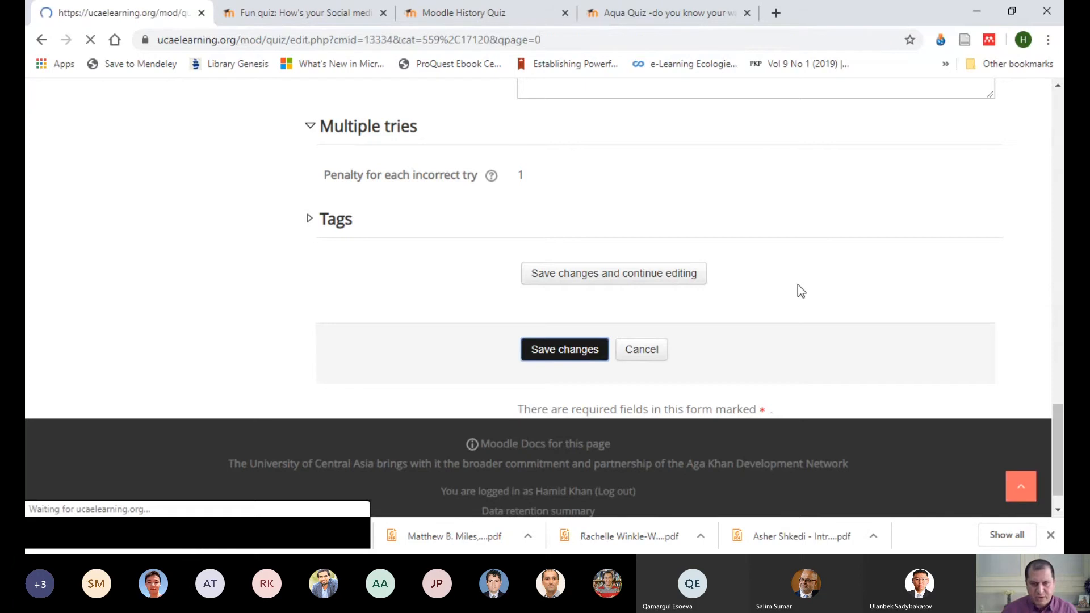
Step: Check the available ways of adding another question below F-1 on page 1 of Quiz Trial
scroll(641, 295, down, 10)
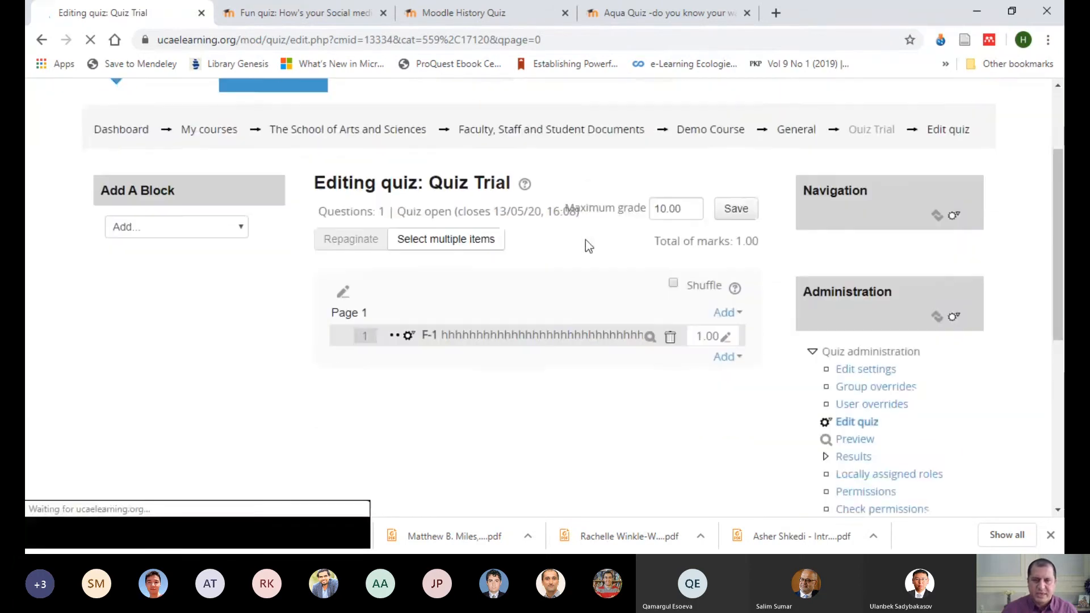
scroll(676, 284, up, 4)
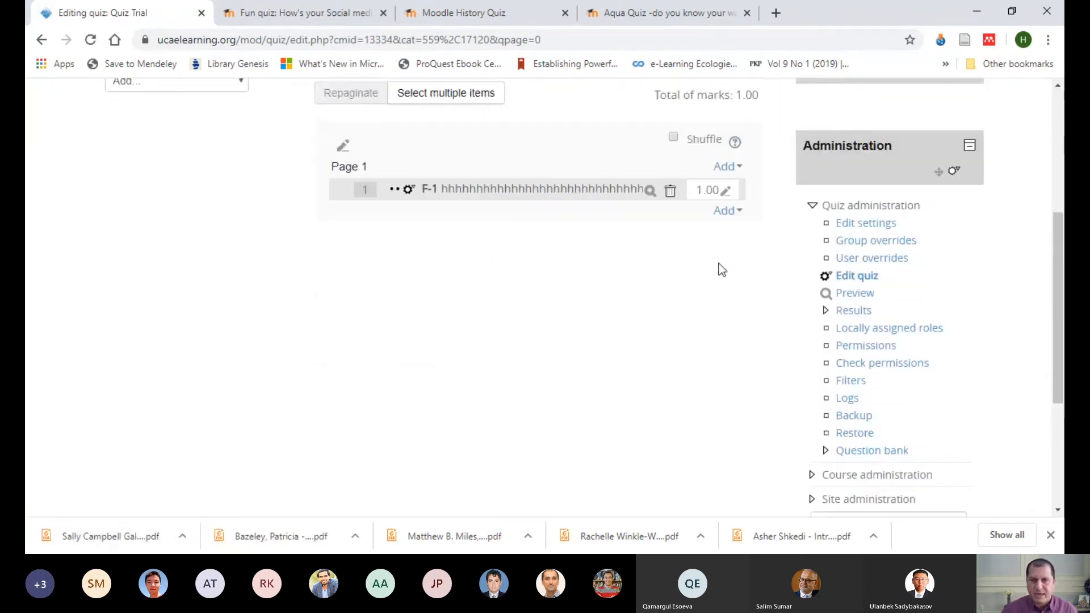
click(743, 214)
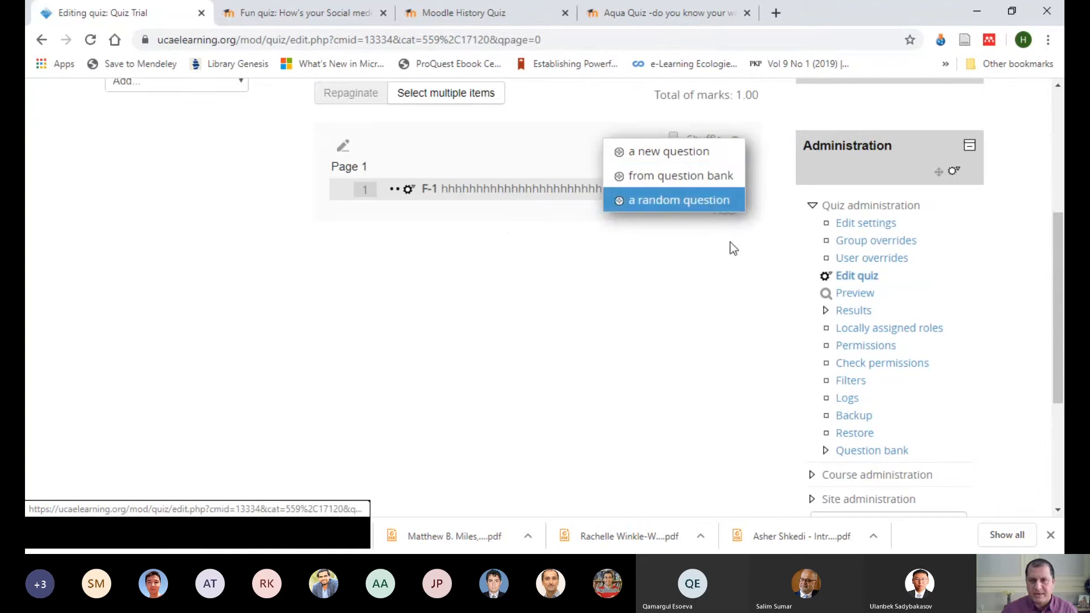
click(621, 349)
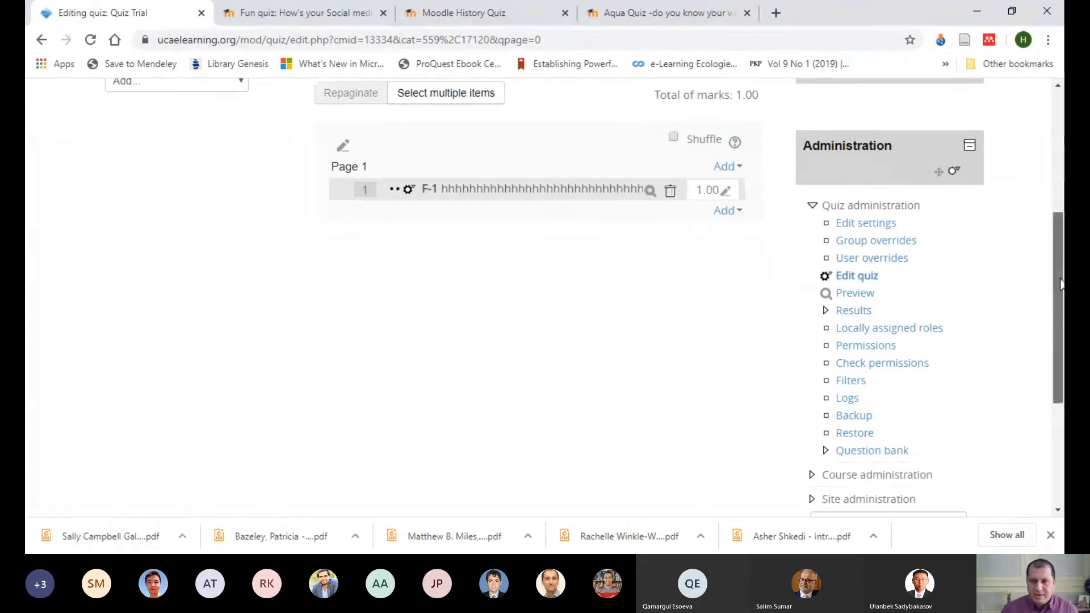
Step: Open the quiz's question bank and examine the questions listed in the Default for DeCe category
drag(1061, 287, 1062, 352)
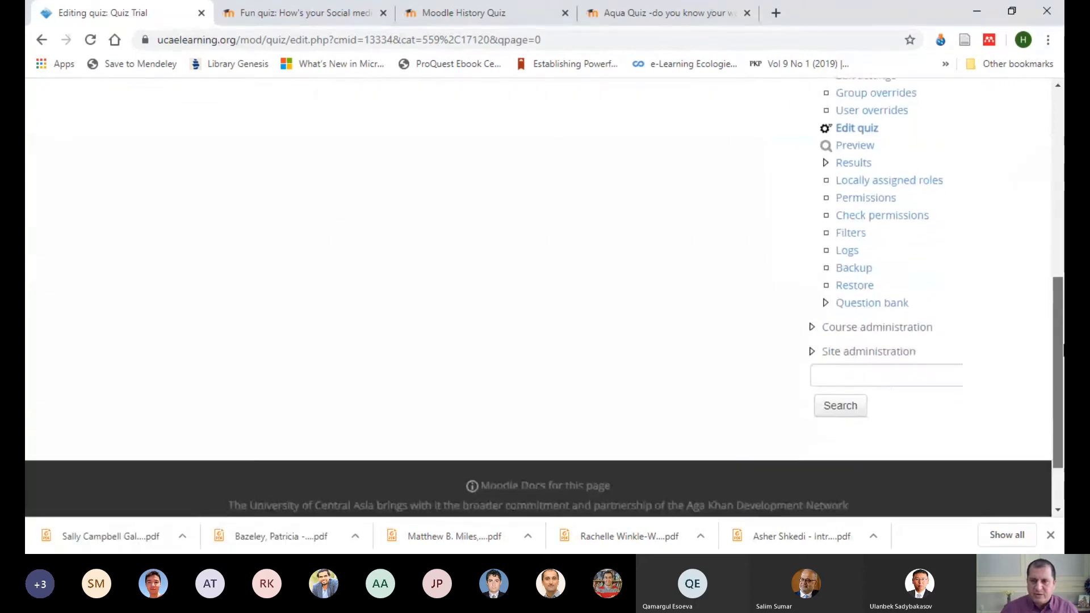
click(863, 304)
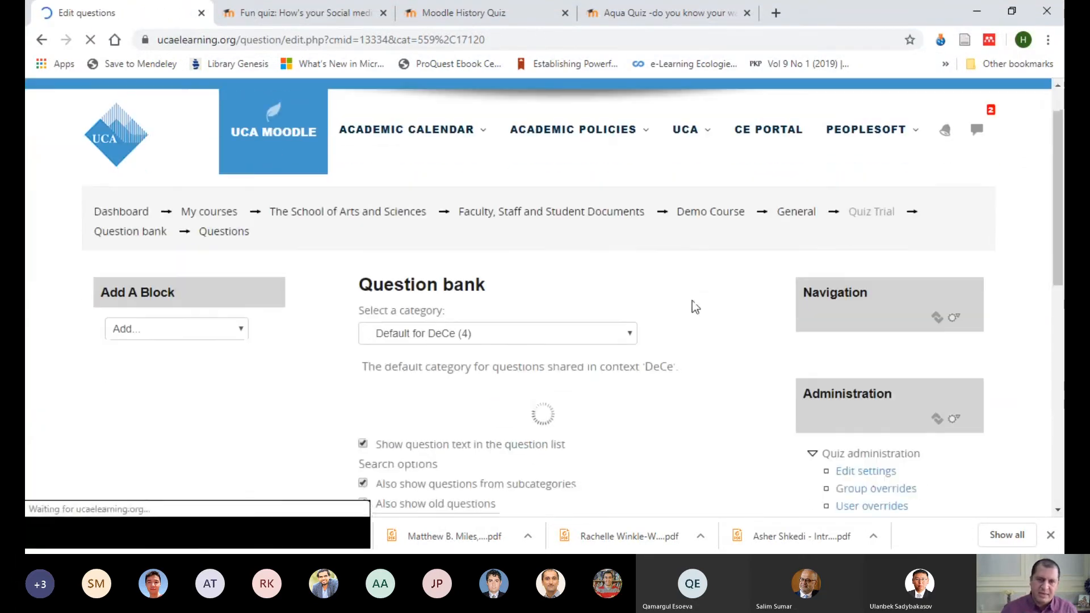
scroll(733, 313, down, 3)
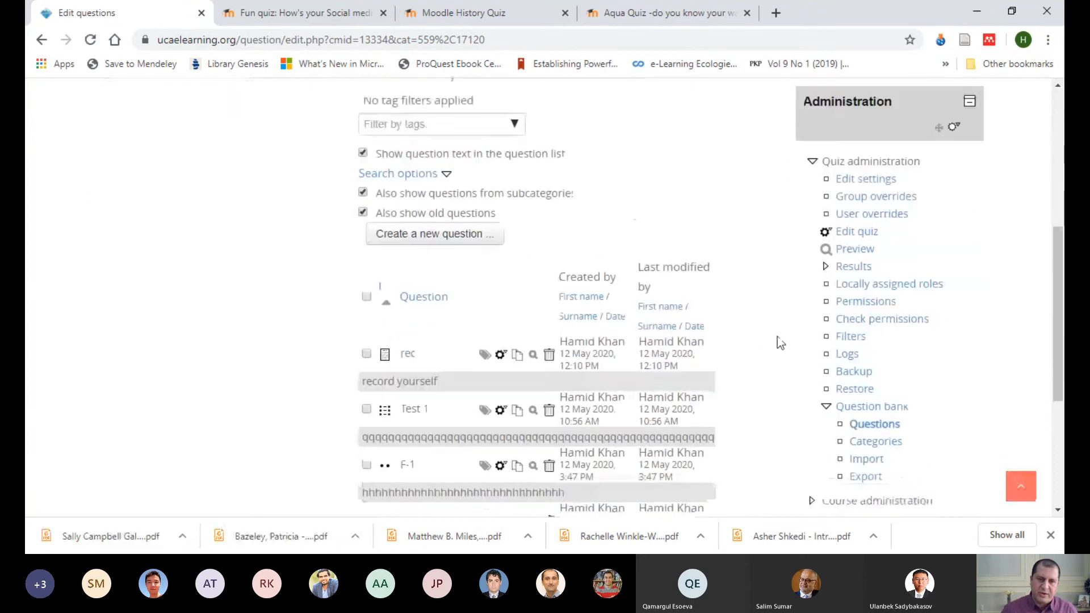
scroll(772, 335, down, 2)
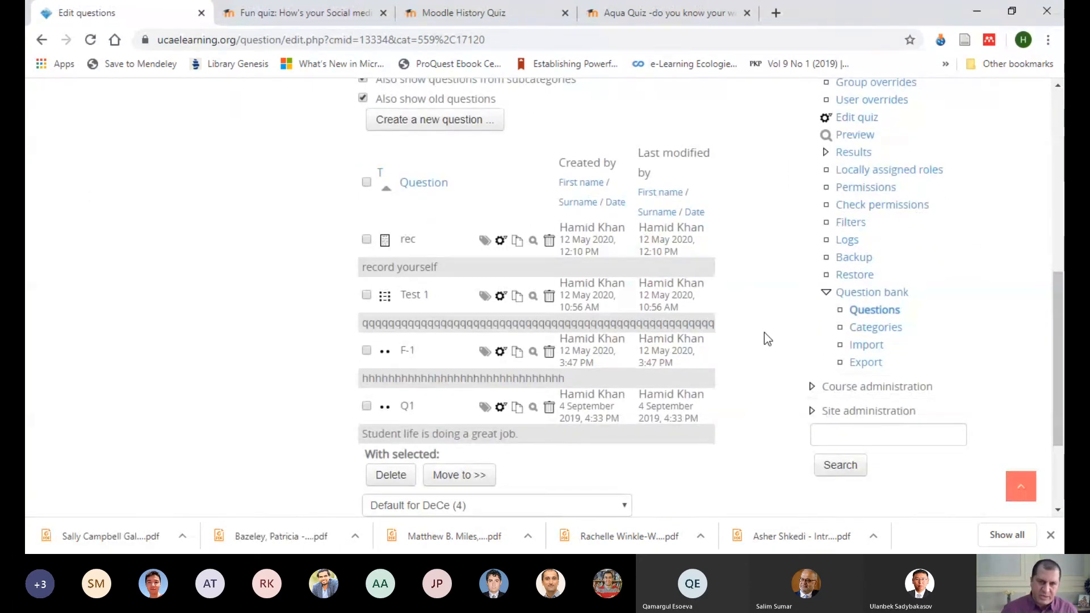
scroll(775, 287, up, 4)
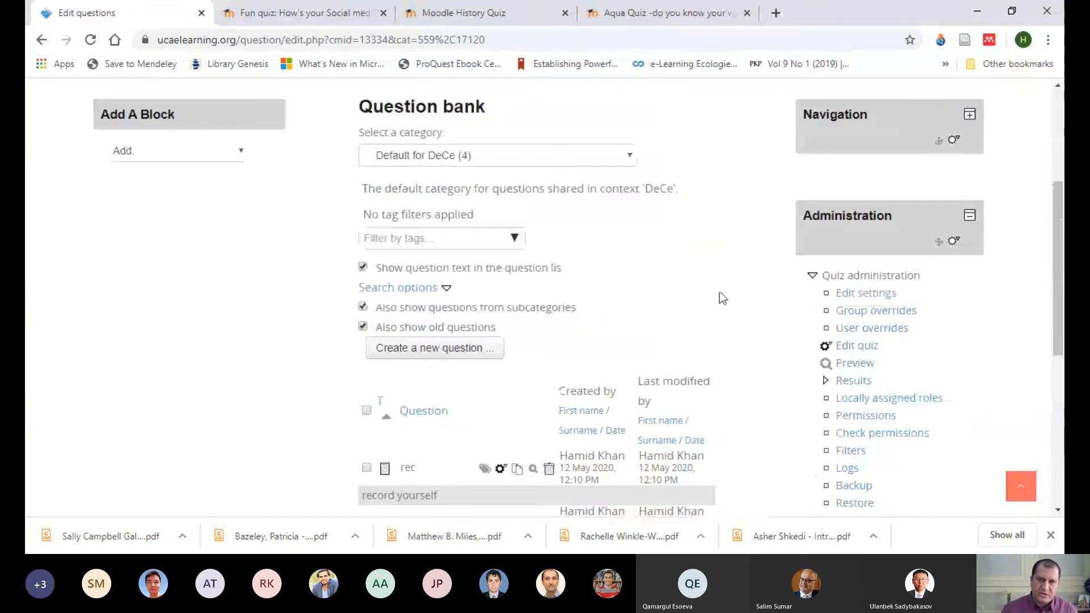
scroll(751, 308, down, 4)
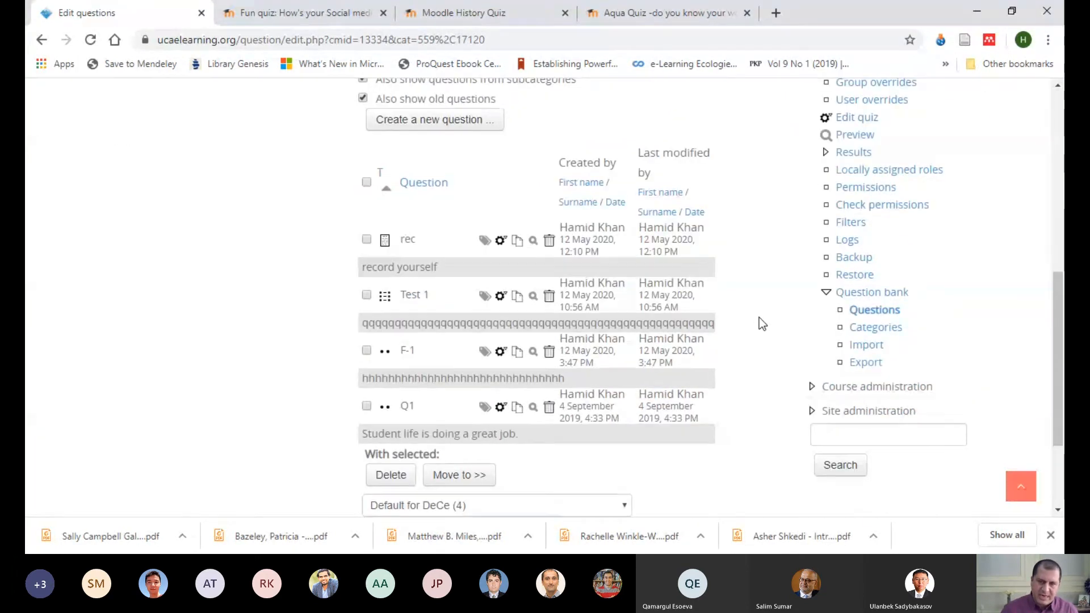
scroll(761, 318, down, 3)
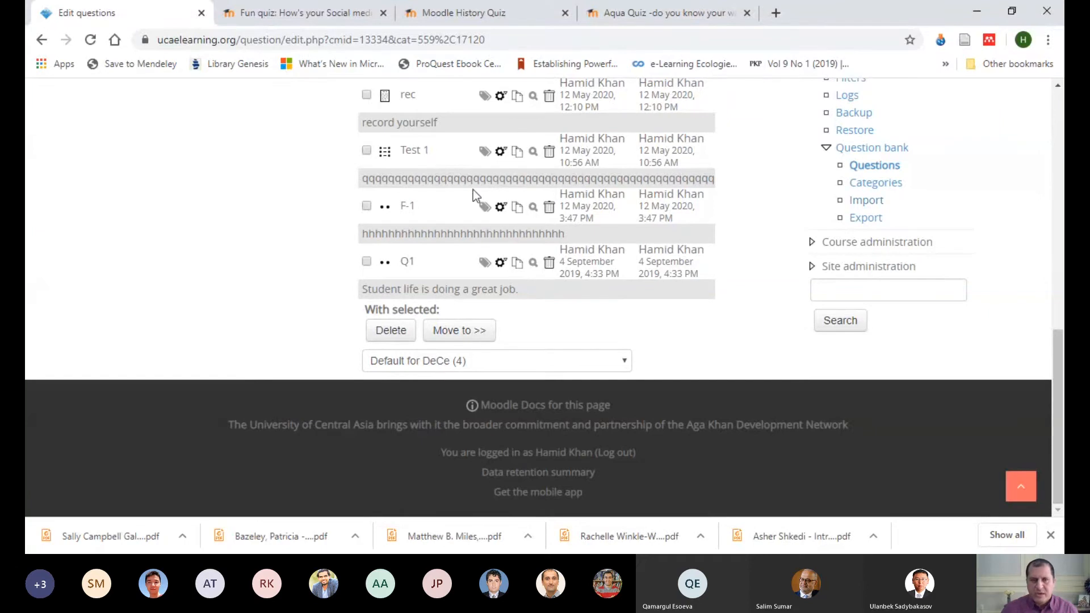
scroll(750, 217, up, 4)
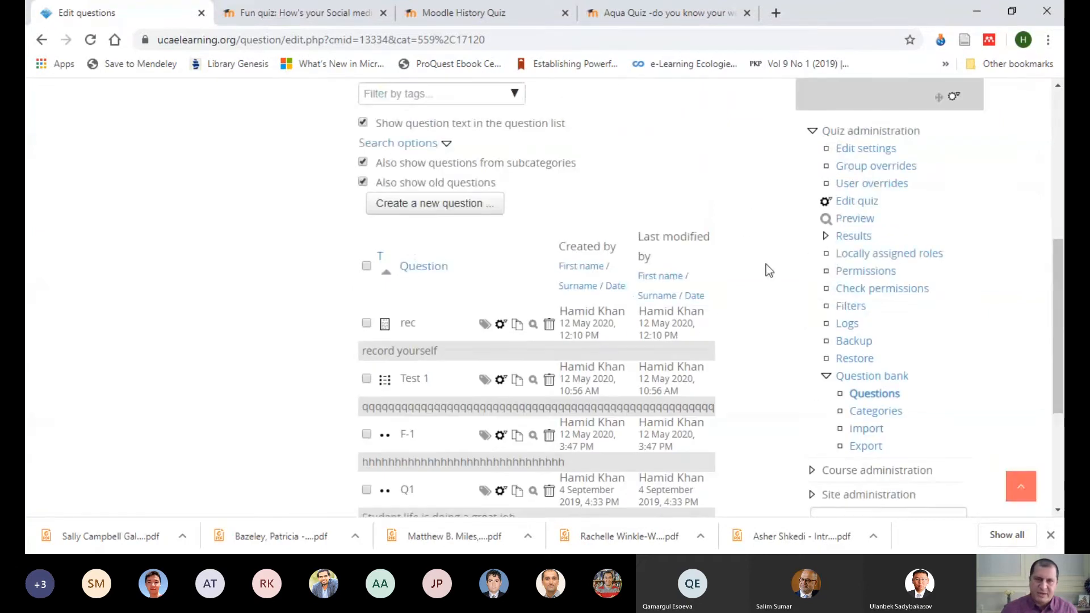
scroll(766, 264, up, 5)
scroll(723, 319, down, 5)
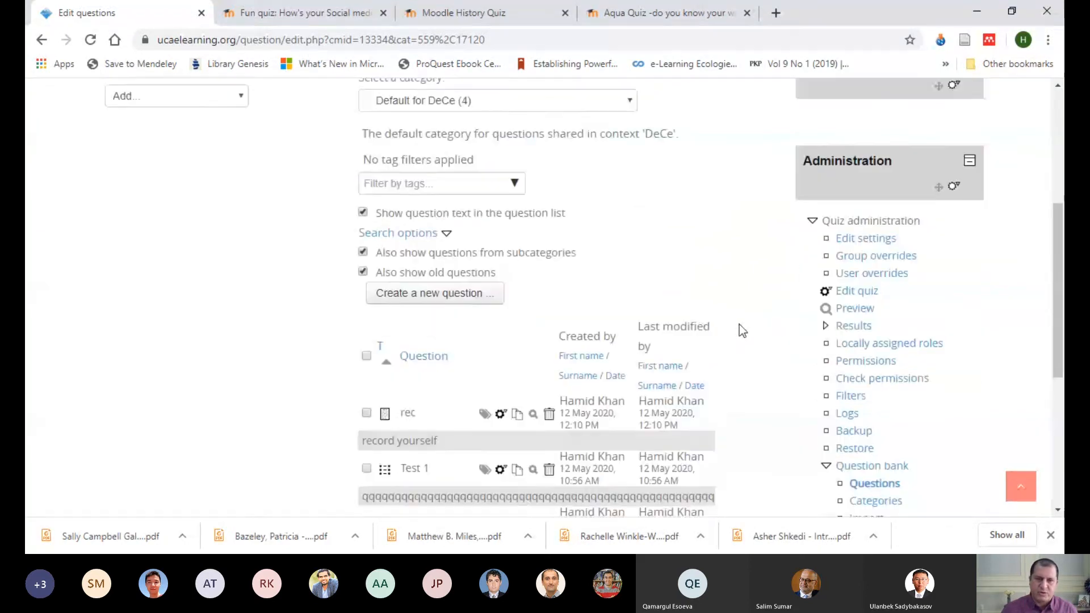
Step: Select questions F-1, Q1 and Test 1, move them to the Default for DeCe category, and check the question list
click(366, 435)
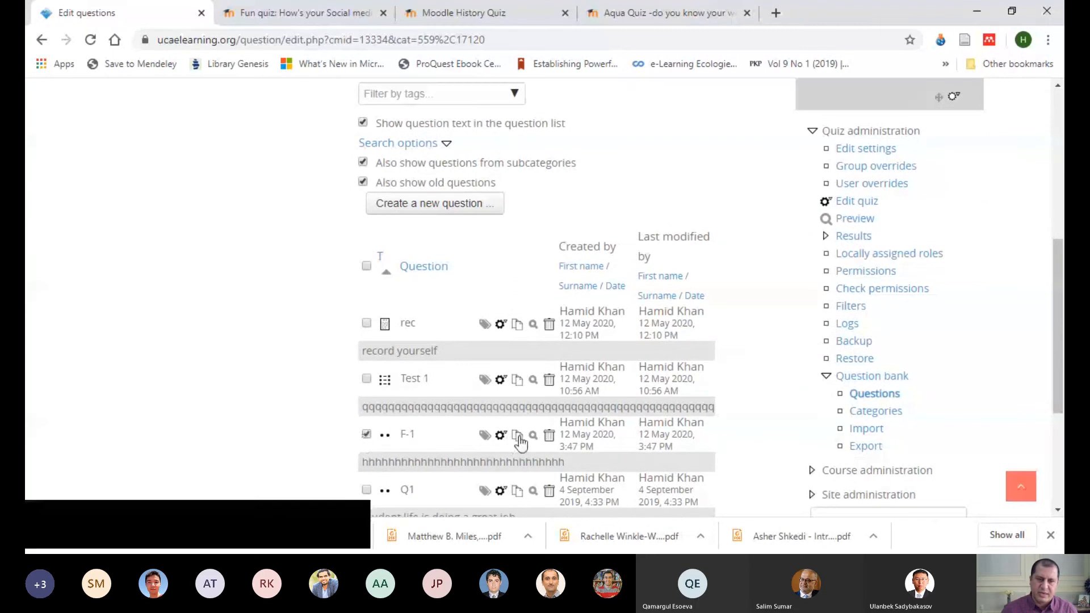
scroll(437, 448, down, 3)
click(366, 339)
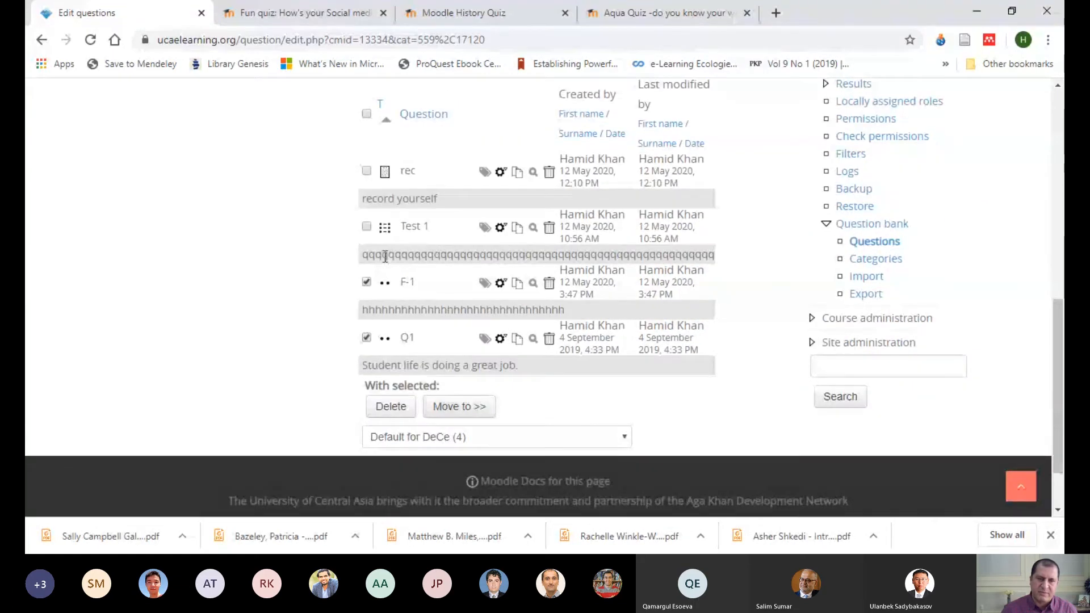
click(366, 227)
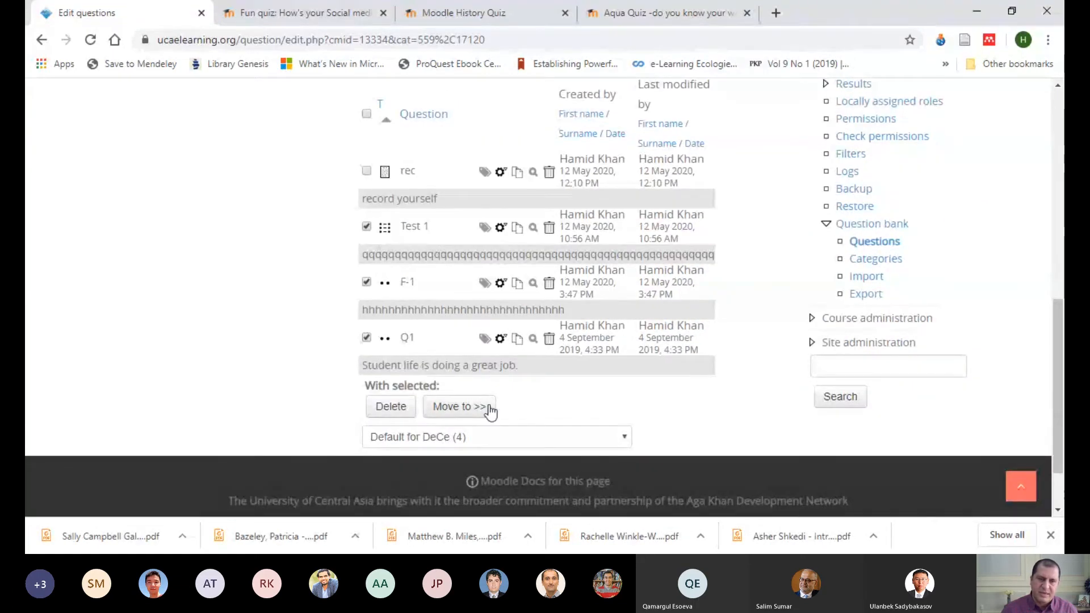
click(488, 407)
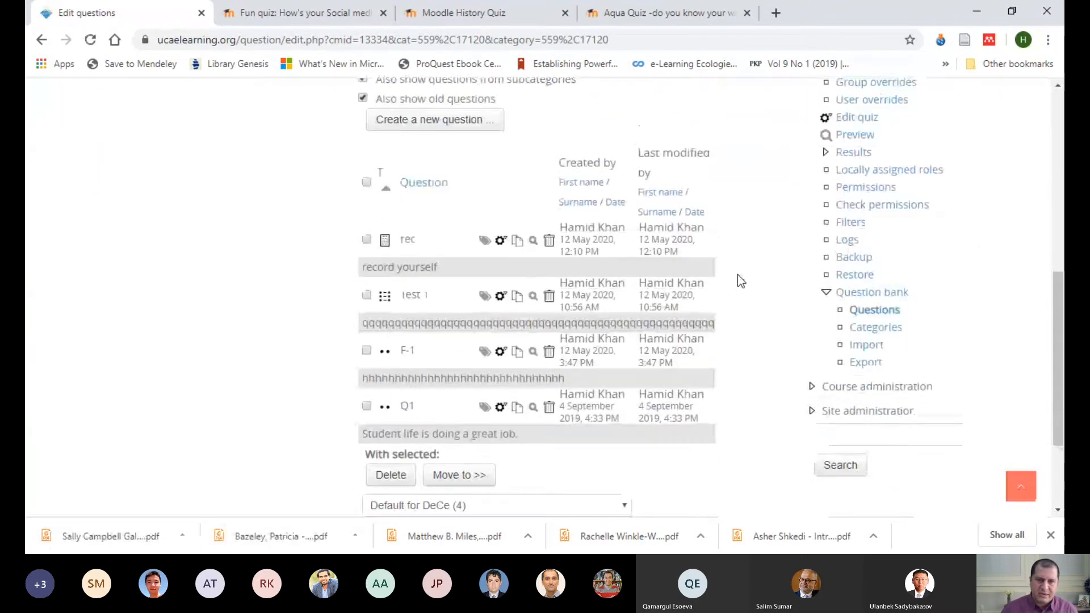
scroll(737, 275, down, 3)
scroll(774, 218, up, 2)
scroll(775, 221, up, 2)
scroll(775, 227, down, 3)
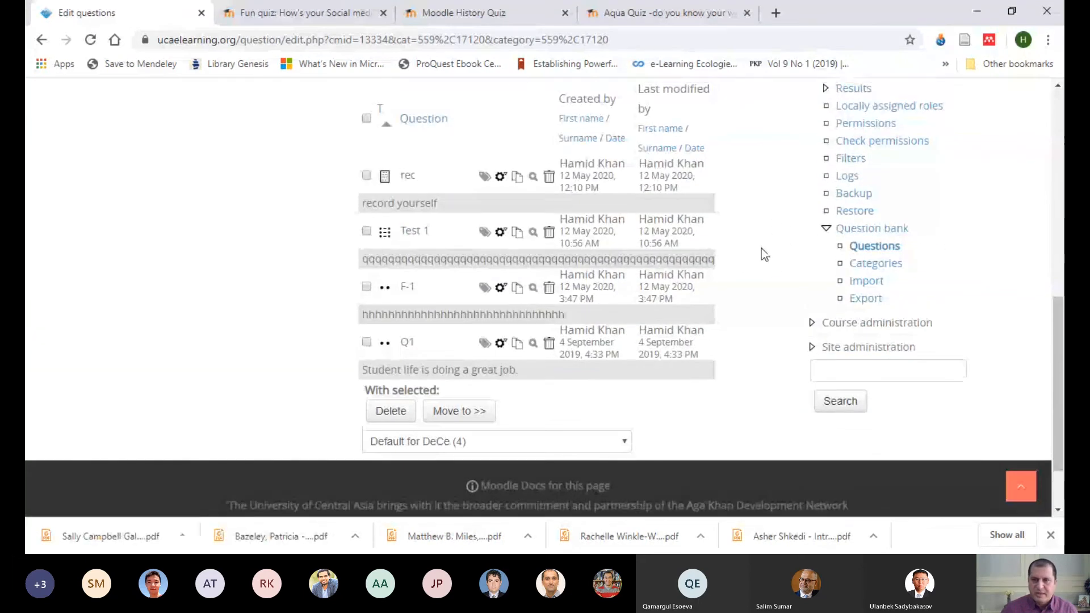
scroll(761, 247, up, 5)
Step: Return from the question bank to the editing page of Quiz Trial
click(42, 40)
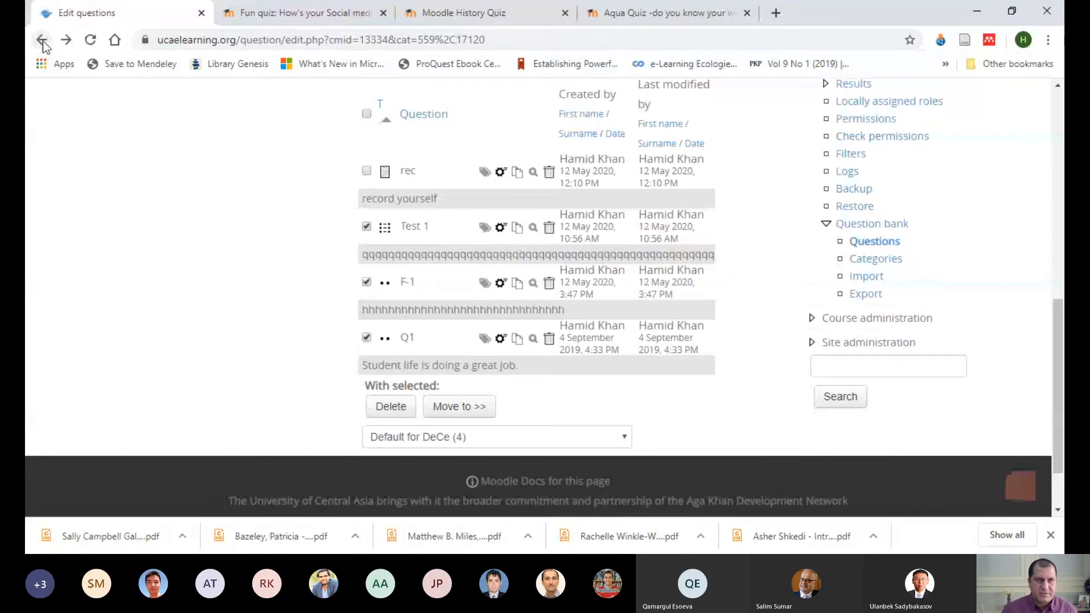
click(41, 40)
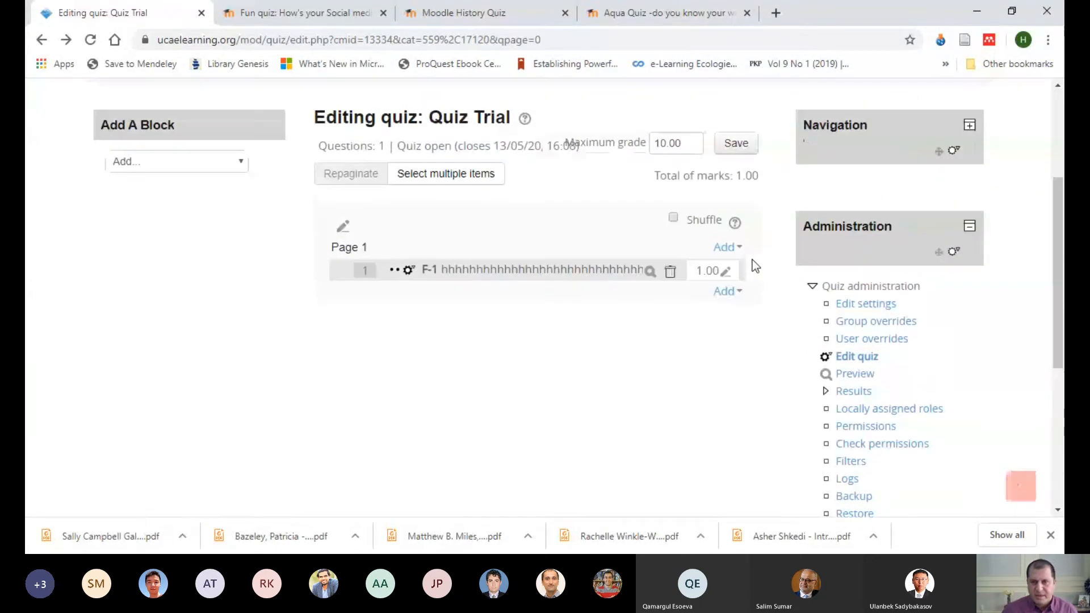
click(743, 294)
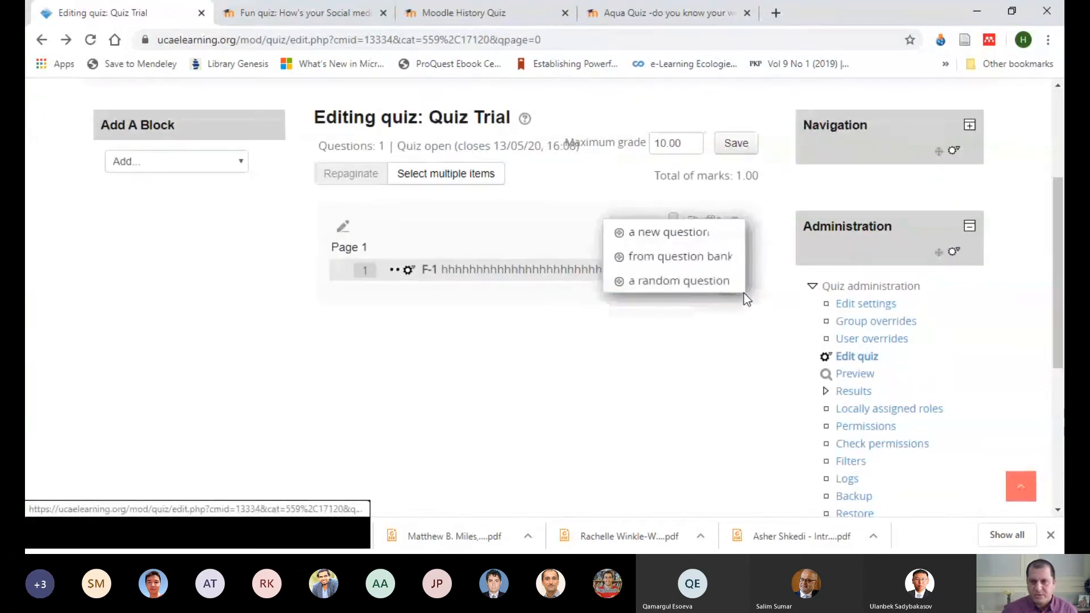
click(539, 271)
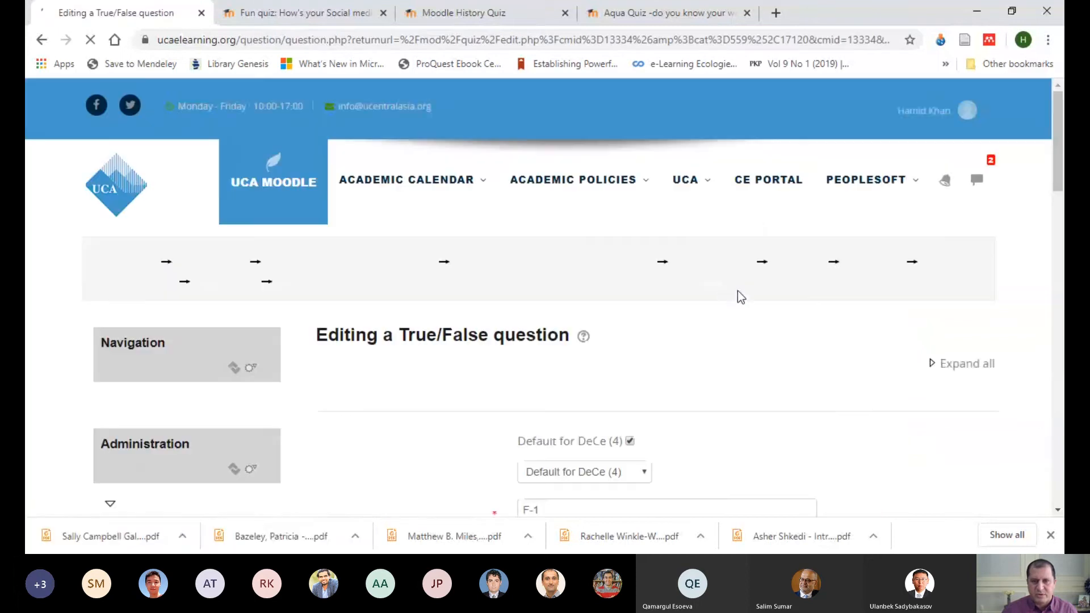
click(42, 39)
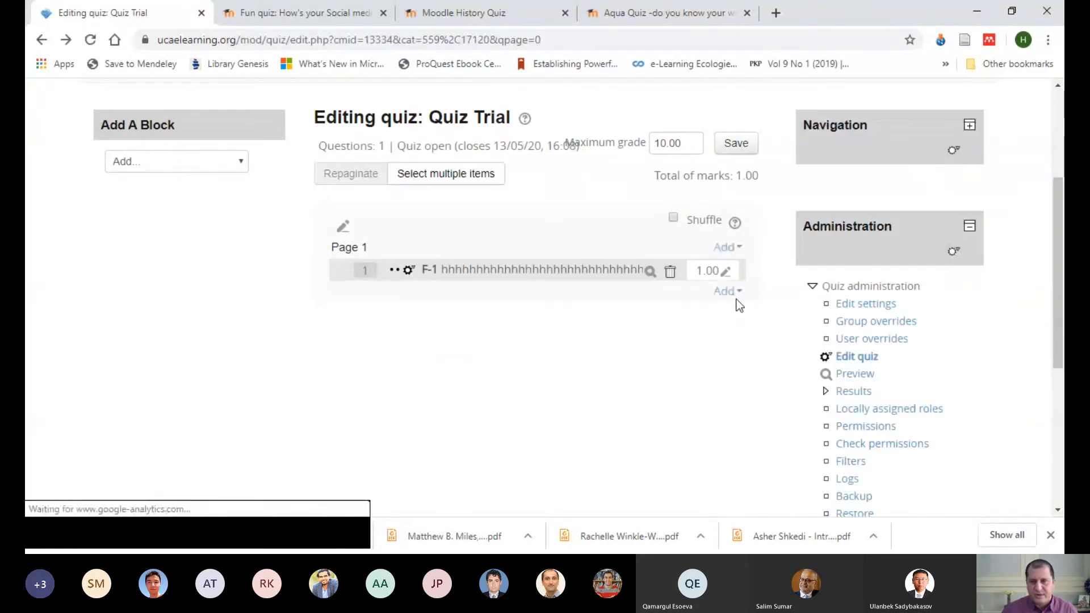
Step: Add question Q1 from the question bank's Default for DeCe category at the end of Quiz Trial
click(730, 292)
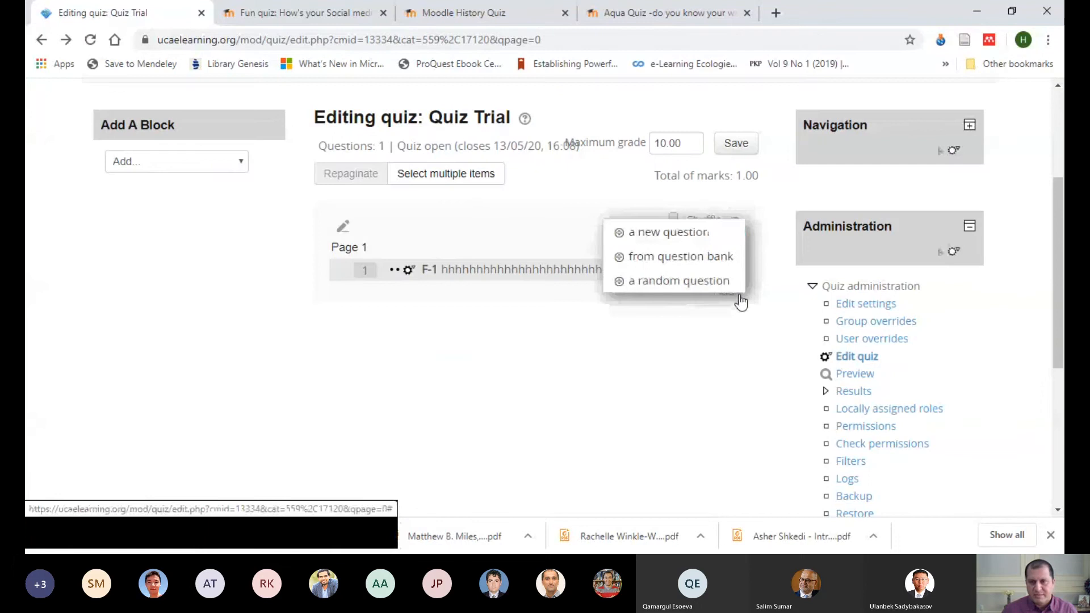
click(665, 259)
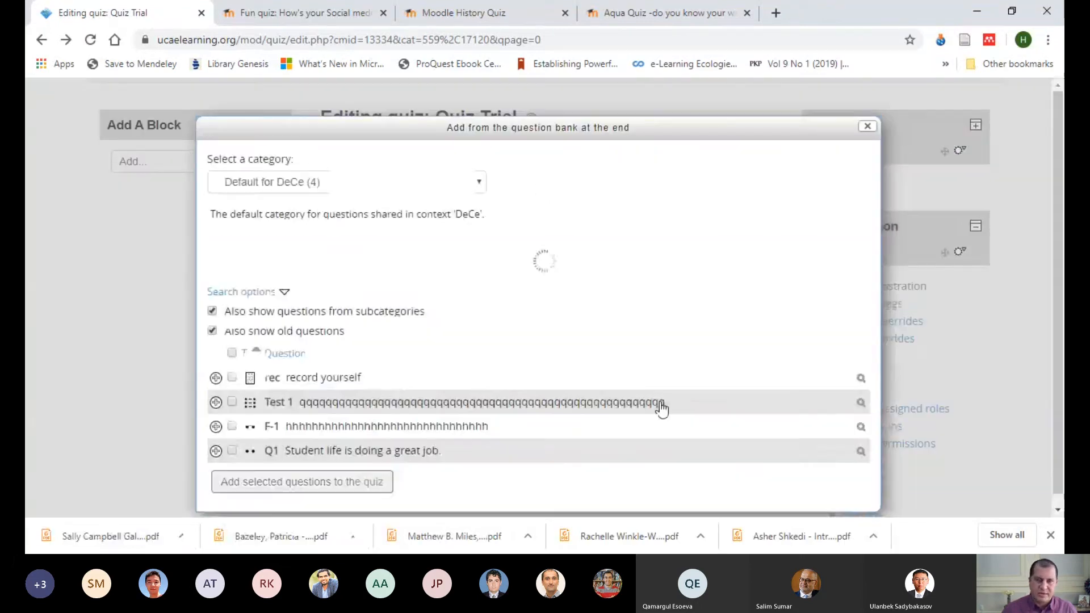
click(231, 451)
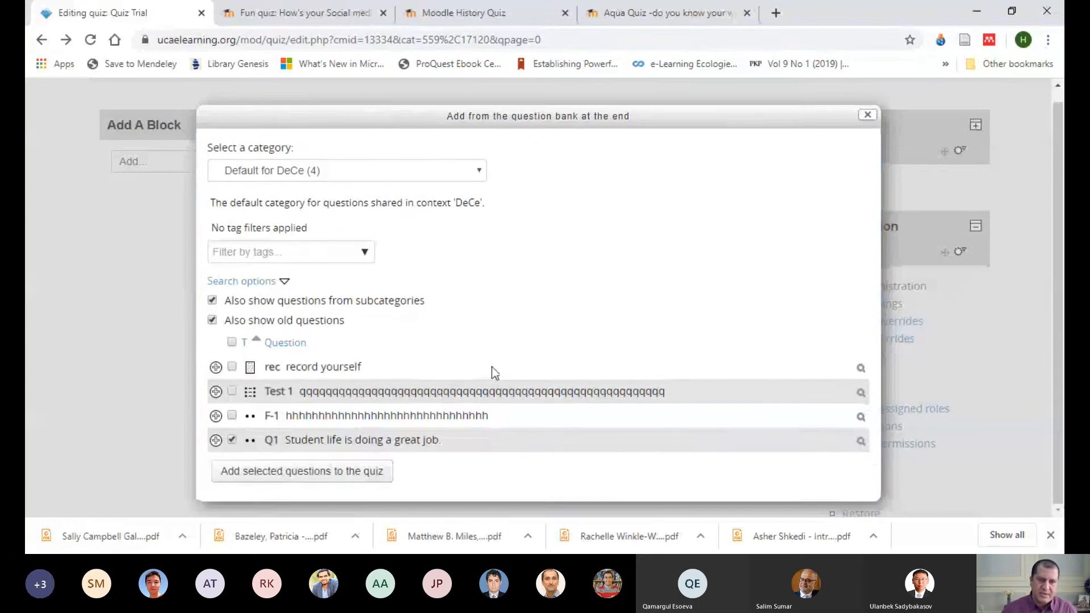
click(244, 473)
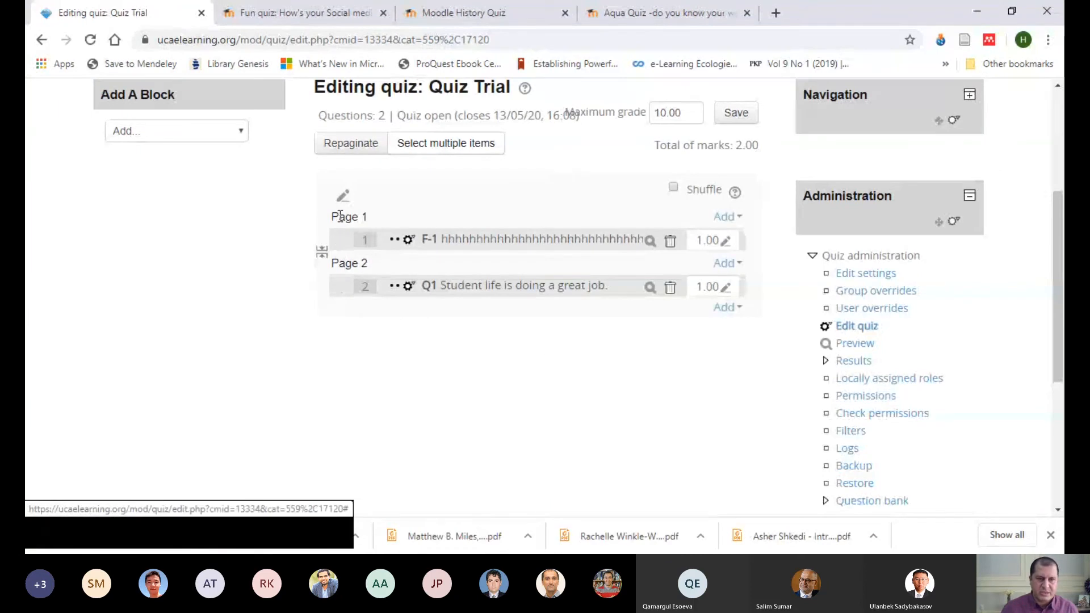
Step: Switch to the open Fun quiz attempt on the Mount Orange School site and look through its questions
scroll(627, 335, down, 5)
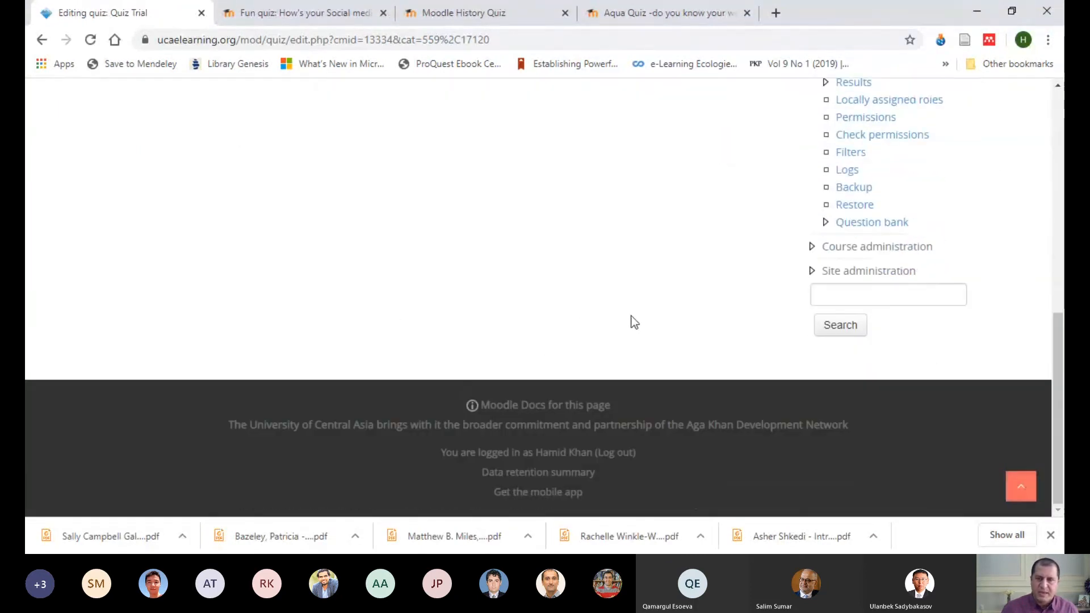
scroll(633, 312, up, 5)
scroll(632, 310, up, 4)
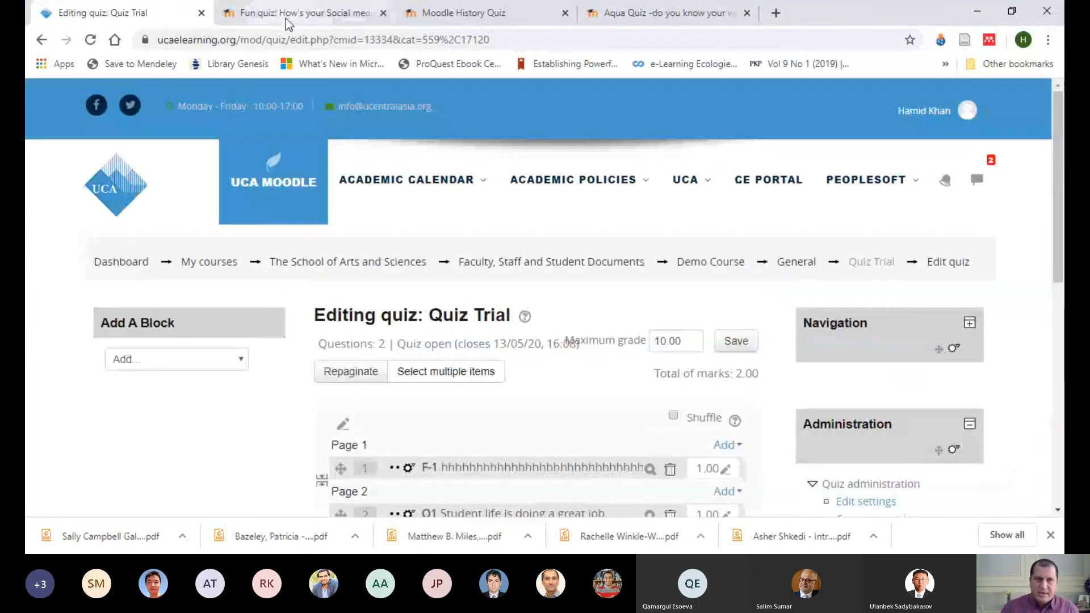
click(301, 13)
scroll(533, 278, up, 7)
scroll(534, 281, up, 10)
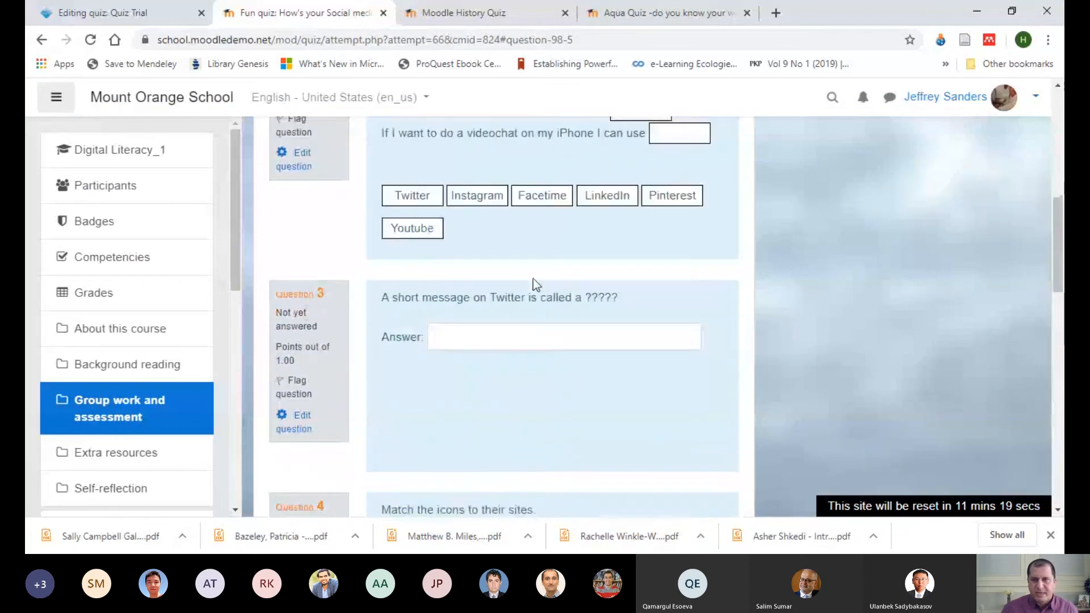